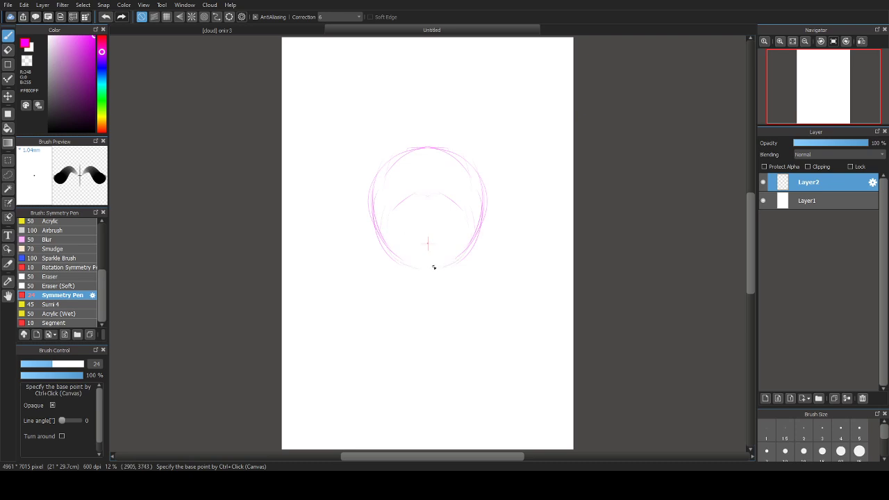
Step: Sketch the magenta construction of a symmetrical monkey head, with a rounded skull, eye line, large pointed ears and muzzle
left_click_drag(434, 266, 397, 259)
left_click_drag(382, 227, 383, 271)
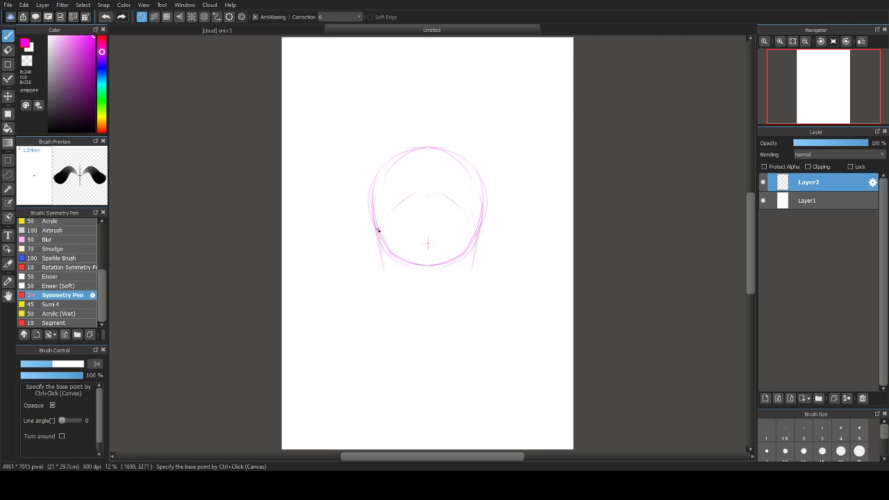
left_click_drag(378, 237, 411, 302)
mouse_move(415, 247)
left_mouse_down()
mouse_move(474, 230)
mouse_move(417, 246)
mouse_move(478, 233)
mouse_move(475, 247)
mouse_move(475, 231)
mouse_move(467, 271)
mouse_move(479, 271)
mouse_move(519, 236)
mouse_move(516, 223)
mouse_move(477, 227)
mouse_move(516, 208)
mouse_move(497, 222)
mouse_move(514, 236)
mouse_move(519, 220)
mouse_move(476, 274)
mouse_move(462, 266)
mouse_move(472, 269)
mouse_move(470, 245)
left_mouse_up()
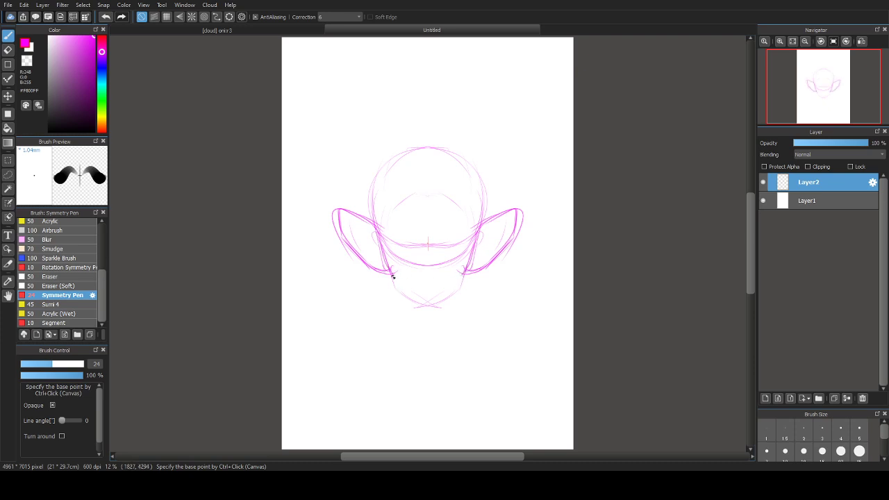
mouse_move(391, 276)
left_mouse_down()
mouse_move(400, 301)
mouse_move(420, 315)
mouse_move(394, 277)
mouse_move(396, 297)
mouse_move(425, 317)
mouse_move(393, 271)
left_mouse_up()
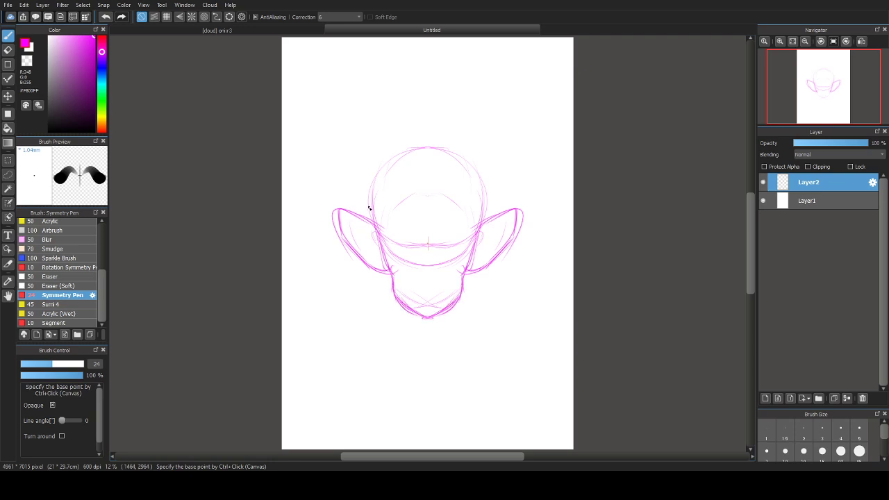
mouse_move(369, 209)
left_mouse_down()
mouse_move(396, 153)
mouse_move(387, 162)
mouse_move(425, 149)
left_mouse_up()
Step: Sketch angry slanted eyes along the eye line and a short flat nose with nostrils between them
left_click_drag(434, 246, 446, 250)
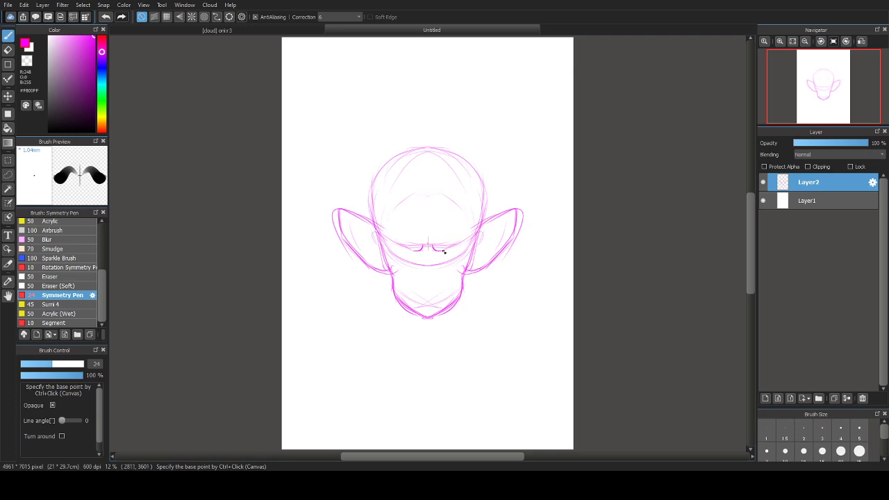
mouse_move(444, 251)
left_mouse_down()
mouse_move(472, 231)
mouse_move(460, 251)
mouse_move(445, 248)
left_mouse_up()
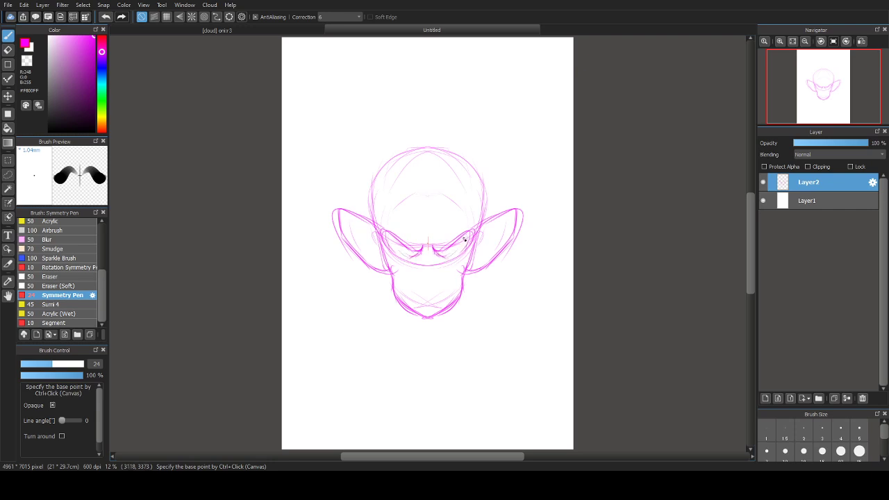
left_click_drag(464, 237, 443, 257)
left_click_drag(430, 266, 429, 276)
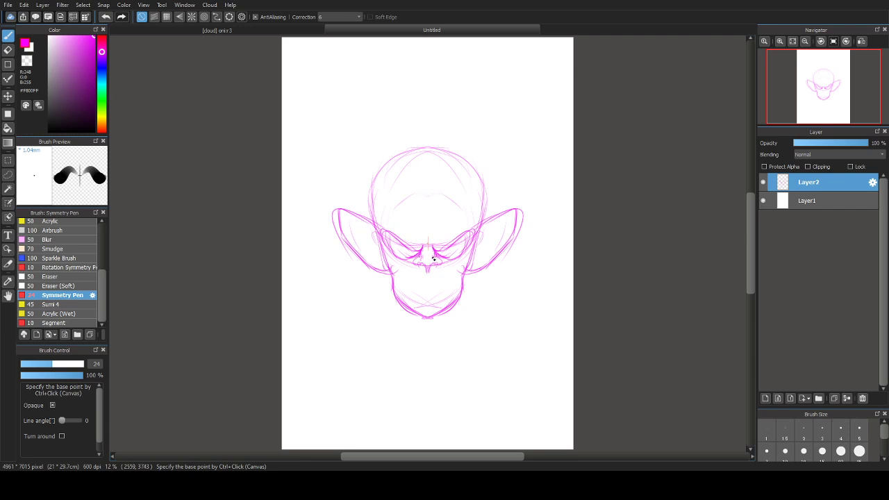
left_click_drag(436, 259, 443, 264)
mouse_move(444, 262)
left_mouse_down()
mouse_move(463, 266)
mouse_move(481, 221)
left_mouse_up()
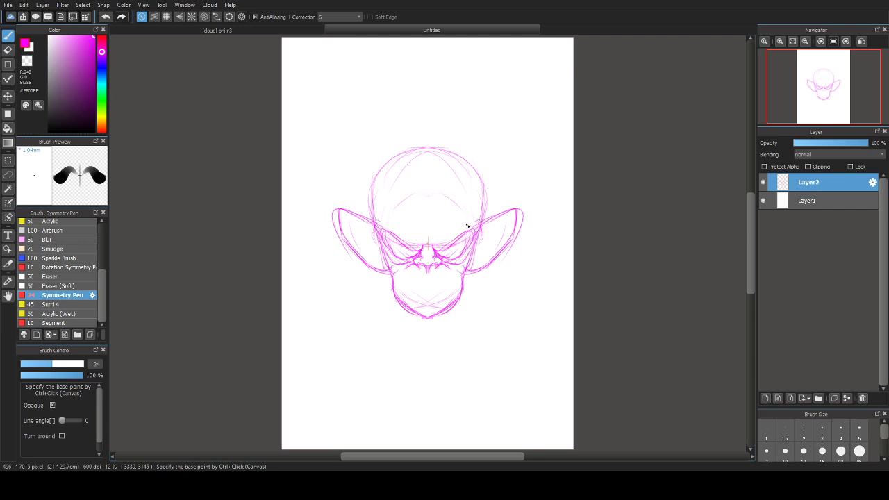
Step: Sketch the forehead wrinkles and cheek contours, plus a wide mouth joined to the nose by a vertical centre line
left_click_drag(379, 224, 380, 230)
mouse_move(416, 217)
left_mouse_down()
mouse_move(429, 227)
mouse_move(457, 215)
left_mouse_up()
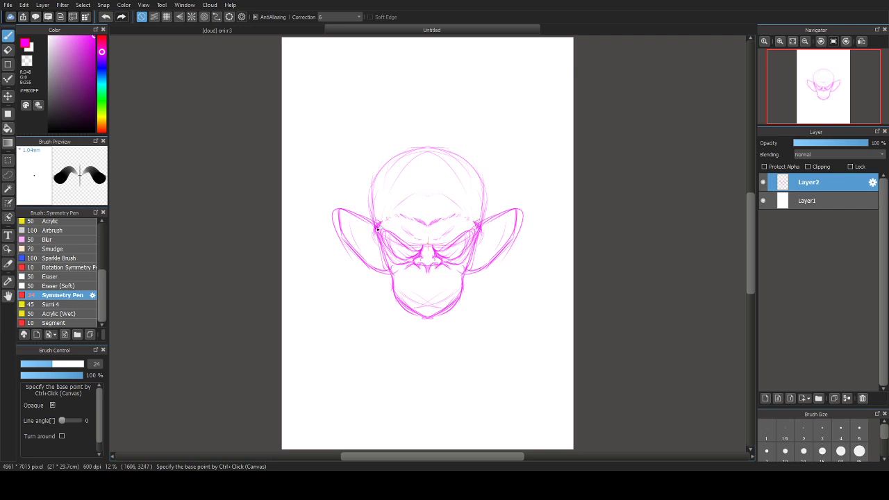
mouse_move(385, 248)
left_mouse_down()
mouse_move(376, 234)
mouse_move(387, 267)
left_mouse_up()
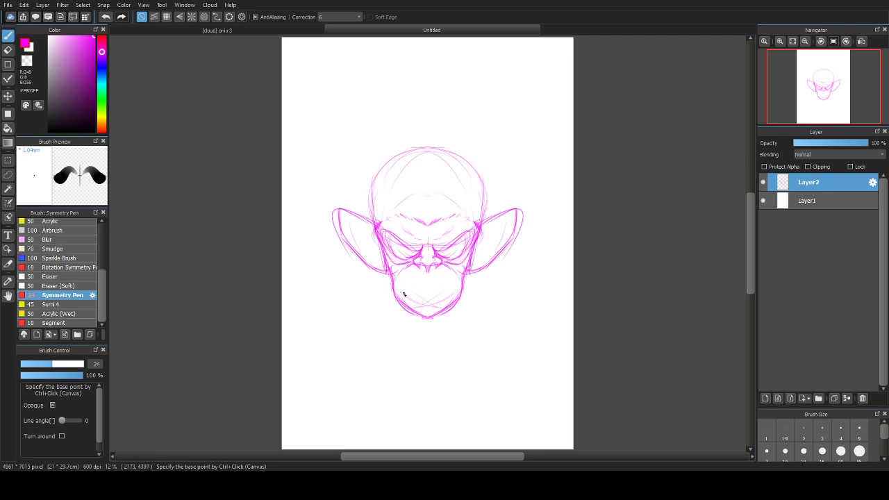
mouse_move(406, 294)
left_mouse_down()
mouse_move(451, 297)
mouse_move(425, 304)
mouse_move(450, 294)
mouse_move(420, 298)
mouse_move(448, 294)
mouse_move(427, 270)
mouse_move(439, 308)
left_mouse_up()
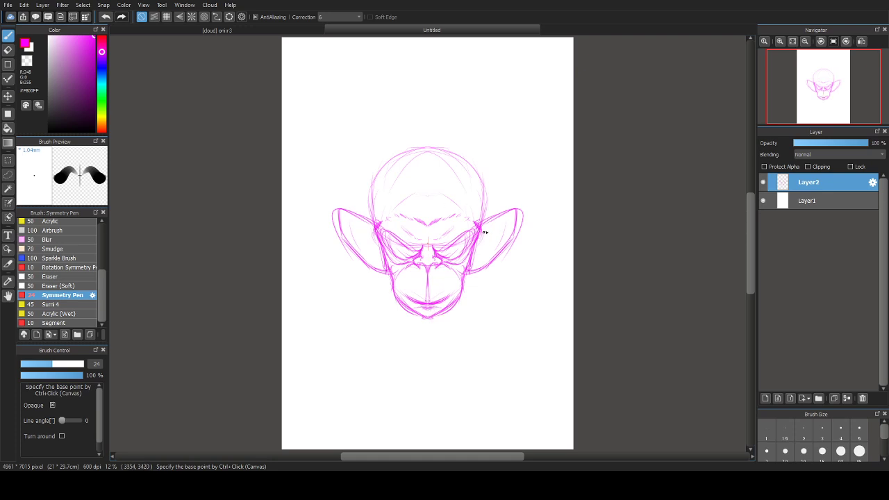
Step: Strengthen the outlines where the ears meet the head and sketch the inner folds of both ears
mouse_move(481, 224)
left_mouse_down()
mouse_move(517, 216)
mouse_move(512, 212)
mouse_move(510, 246)
mouse_move(471, 269)
left_mouse_up()
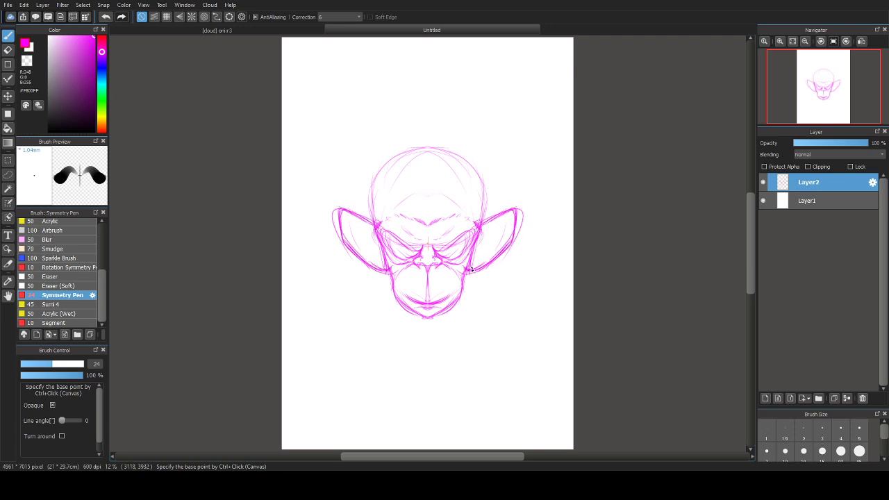
mouse_move(481, 238)
left_mouse_down()
mouse_move(475, 258)
mouse_move(477, 248)
left_mouse_up()
mouse_move(491, 228)
left_mouse_down()
mouse_move(482, 237)
mouse_move(502, 220)
mouse_move(508, 239)
mouse_move(492, 233)
mouse_move(483, 251)
left_mouse_up()
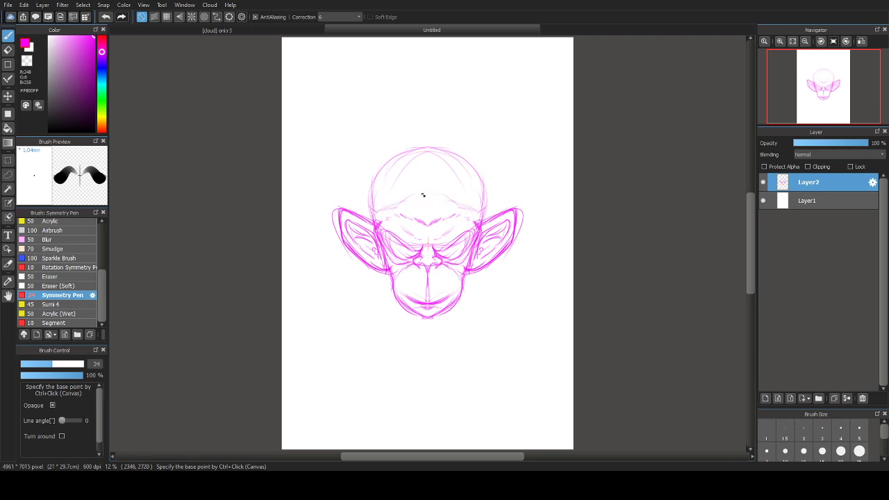
Step: Sketch a headband ending in two spiral curls on the forehead, and a hair tie with hair strands on the crown
mouse_move(410, 196)
left_mouse_down()
mouse_move(414, 186)
mouse_move(420, 195)
mouse_move(412, 184)
mouse_move(408, 194)
mouse_move(421, 199)
mouse_move(369, 220)
mouse_move(413, 191)
mouse_move(367, 221)
mouse_move(403, 205)
left_mouse_up()
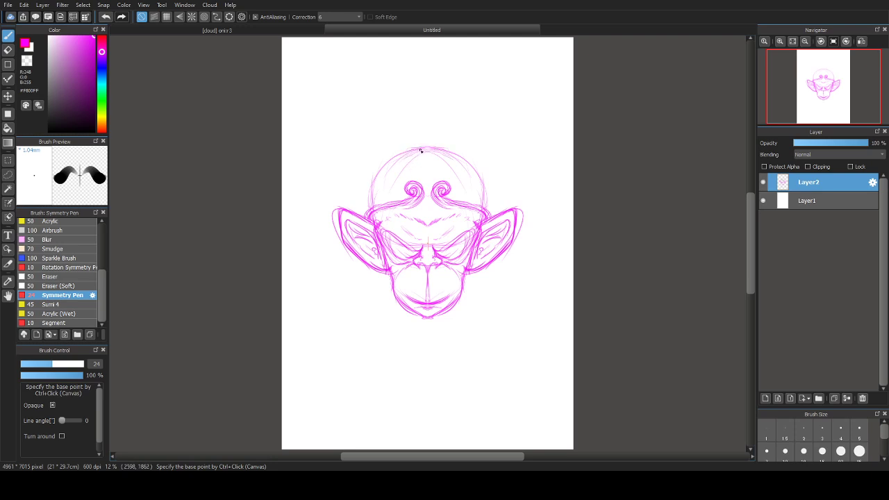
left_click_drag(409, 150, 406, 143)
mouse_move(429, 163)
left_mouse_down()
mouse_move(434, 178)
mouse_move(476, 200)
left_mouse_up()
mouse_move(408, 150)
left_mouse_down()
mouse_move(432, 157)
mouse_move(427, 163)
mouse_move(419, 161)
mouse_move(449, 152)
mouse_move(435, 164)
mouse_move(445, 149)
mouse_move(450, 154)
mouse_move(444, 137)
mouse_move(411, 140)
left_mouse_up()
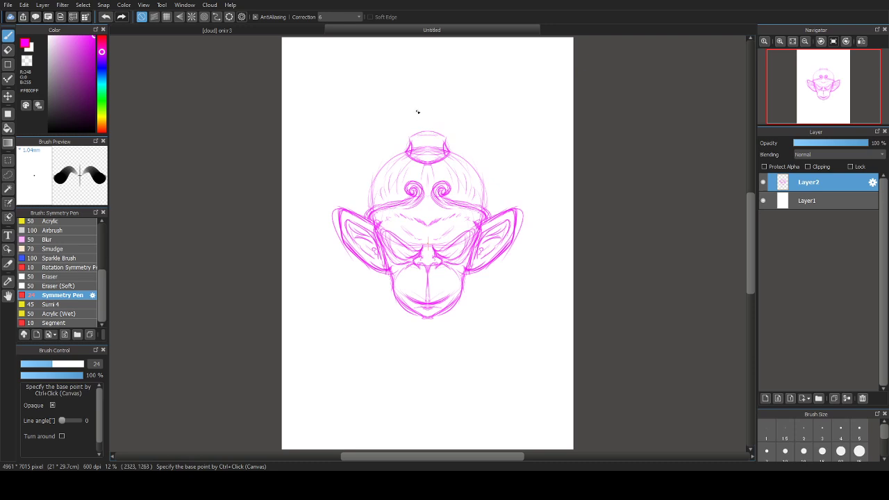
Step: Sketch a flared topknot above the hair tie and reinforce the tie and the skull outline
mouse_move(437, 109)
left_mouse_down()
mouse_move(465, 116)
mouse_move(454, 139)
mouse_move(460, 112)
mouse_move(433, 114)
mouse_move(464, 111)
mouse_move(451, 101)
mouse_move(464, 126)
mouse_move(447, 141)
mouse_move(452, 134)
mouse_move(410, 139)
mouse_move(453, 87)
left_mouse_up()
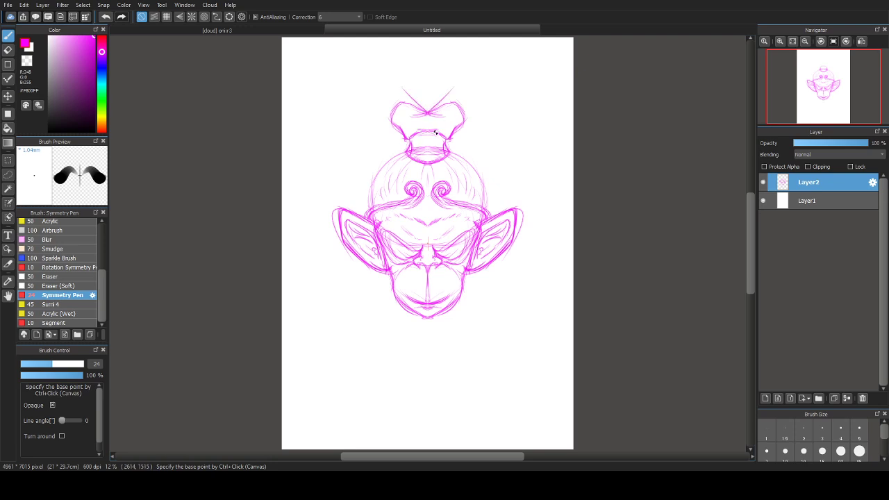
mouse_move(414, 143)
left_mouse_down()
mouse_move(428, 139)
mouse_move(430, 152)
left_mouse_up()
left_click_drag(365, 282, 359, 292)
mouse_move(406, 154)
left_mouse_down()
mouse_move(379, 175)
mouse_move(370, 201)
left_mouse_up()
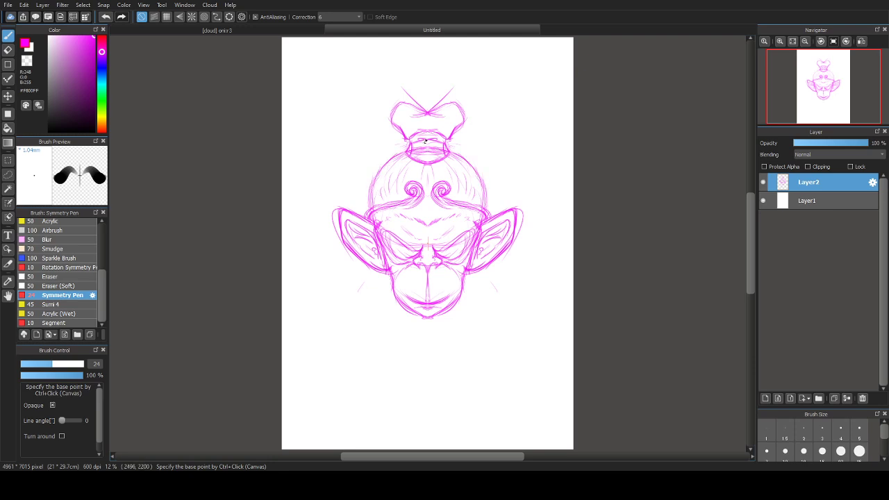
Step: Fade the sketch layer to 33% opacity and add a new layer above it for the line art
left_click_drag(809, 144, 817, 143)
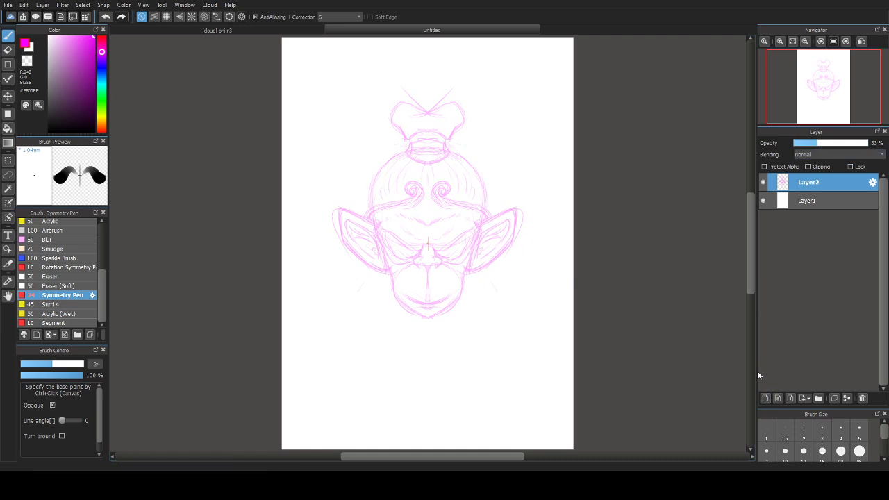
left_click(766, 399)
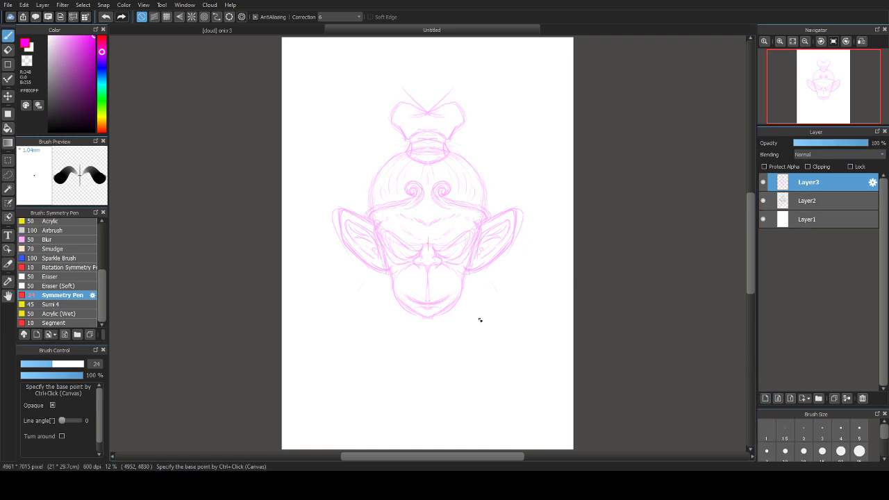
Step: Turn off the Symmetry Pen's Opaque option and set the drawing colour to blue #005BFF
left_click(52, 405)
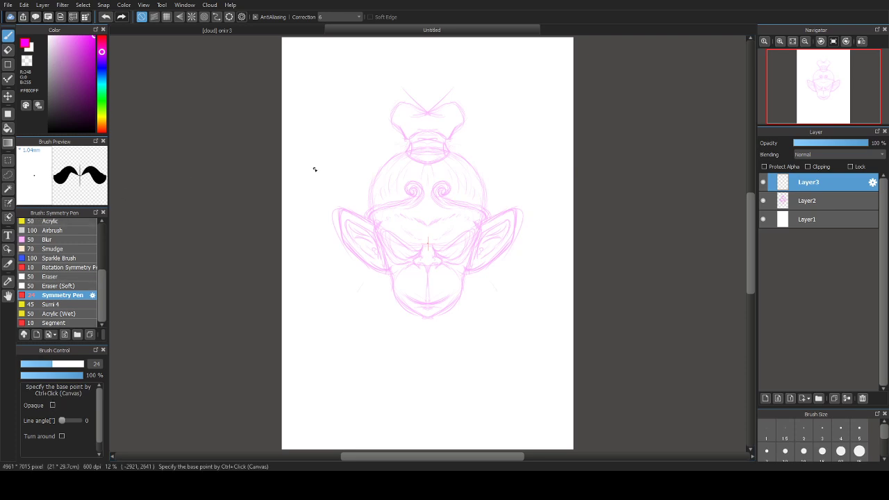
left_click_drag(388, 162, 382, 243)
key("ctrl+z")
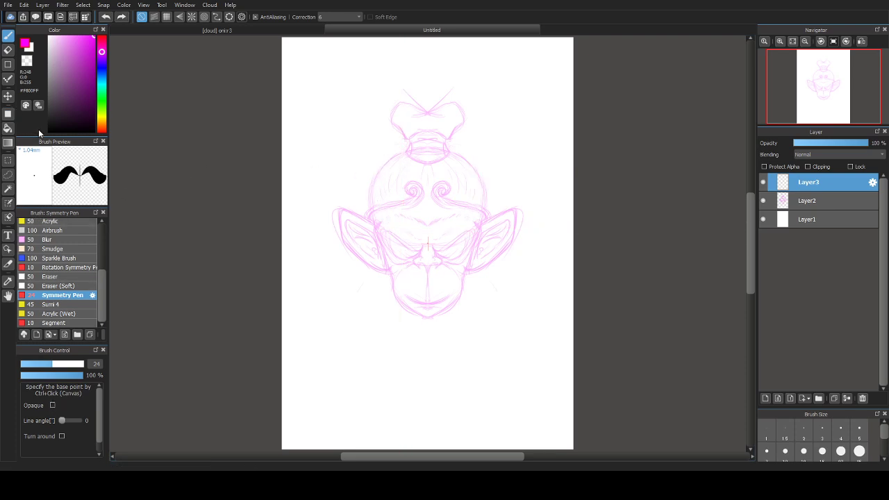
left_click_drag(101, 71, 101, 73)
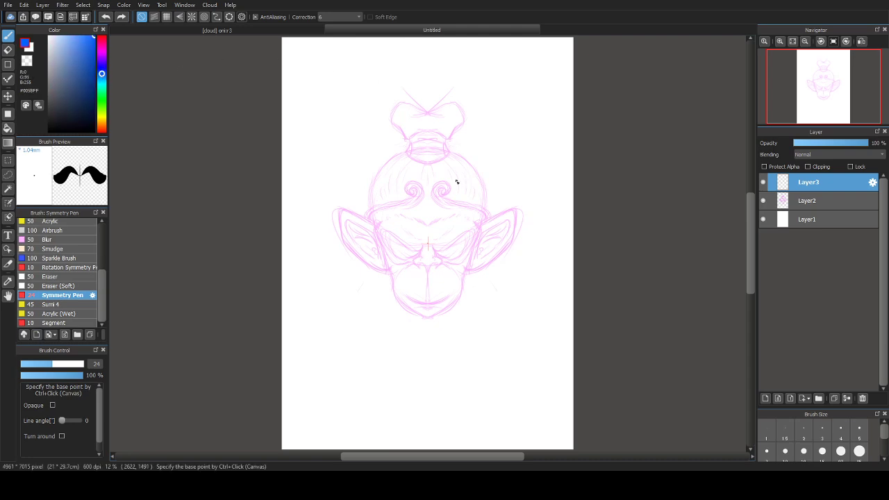
Step: Ink the upper eyelids and the inner part of the lower eyelids in blue over the sketched eyes
scroll(416, 236, "up", 3)
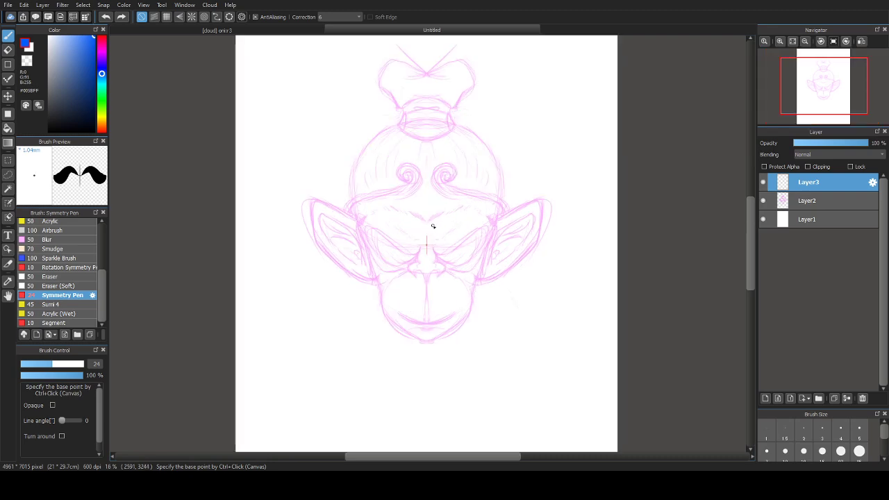
scroll(438, 257, "up", 2)
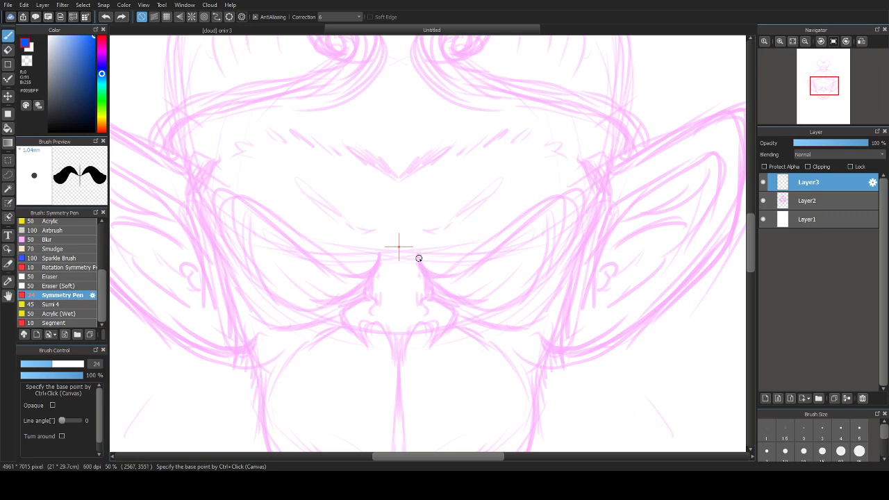
mouse_move(417, 257)
left_mouse_down()
mouse_move(441, 280)
mouse_move(476, 269)
mouse_move(435, 277)
mouse_move(490, 257)
mouse_move(561, 194)
mouse_move(578, 204)
mouse_move(564, 229)
mouse_move(576, 219)
mouse_move(544, 270)
mouse_move(566, 260)
left_mouse_up()
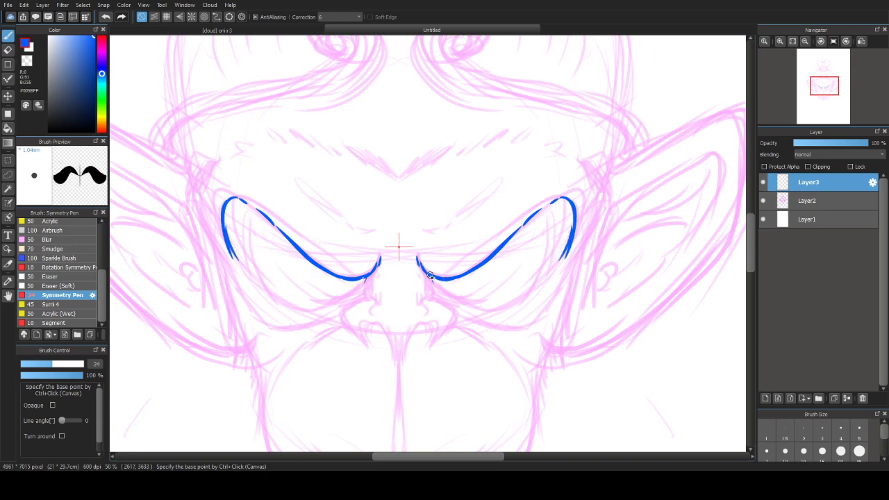
mouse_move(430, 275)
left_mouse_down()
mouse_move(465, 309)
mouse_move(462, 298)
mouse_move(515, 303)
left_mouse_up()
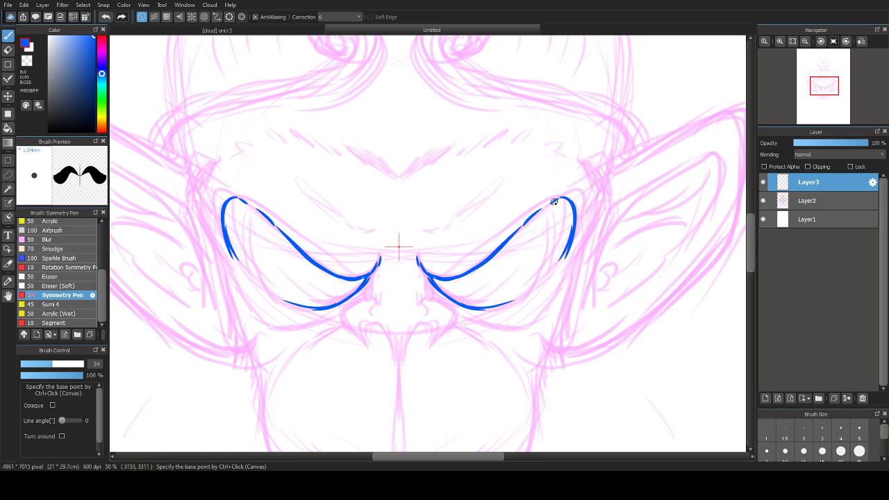
left_click_drag(554, 202, 556, 224)
left_click_drag(555, 202, 551, 254)
key("ctrl+z")
key("ctrl+z")
mouse_move(556, 204)
left_mouse_down()
mouse_move(565, 234)
mouse_move(525, 280)
left_mouse_up()
key("ctrl+z")
mouse_move(556, 201)
left_mouse_down()
mouse_move(536, 282)
mouse_move(513, 297)
left_mouse_up()
key("ctrl+z")
mouse_move(555, 201)
left_mouse_down()
mouse_move(544, 284)
mouse_move(503, 302)
left_mouse_up()
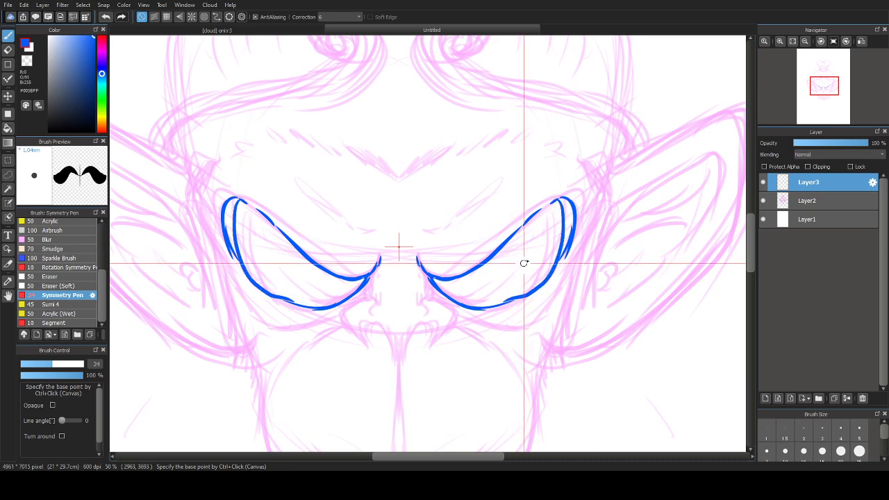
key("ctrl+z")
Step: Set the stroke correction to 16 and ink the outer curve of the eyes down into the lower eyelids
left_click(340, 16)
left_click(343, 122)
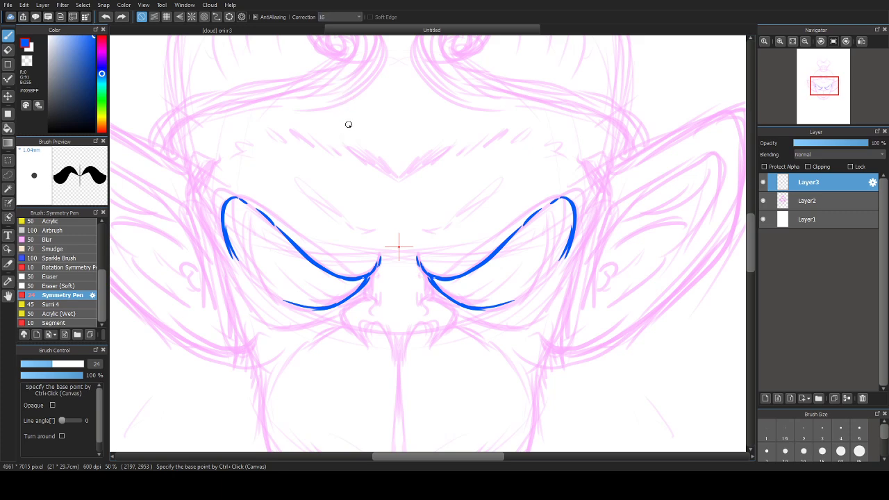
mouse_move(553, 202)
left_mouse_down()
mouse_move(566, 229)
mouse_move(546, 284)
mouse_move(512, 300)
left_mouse_up()
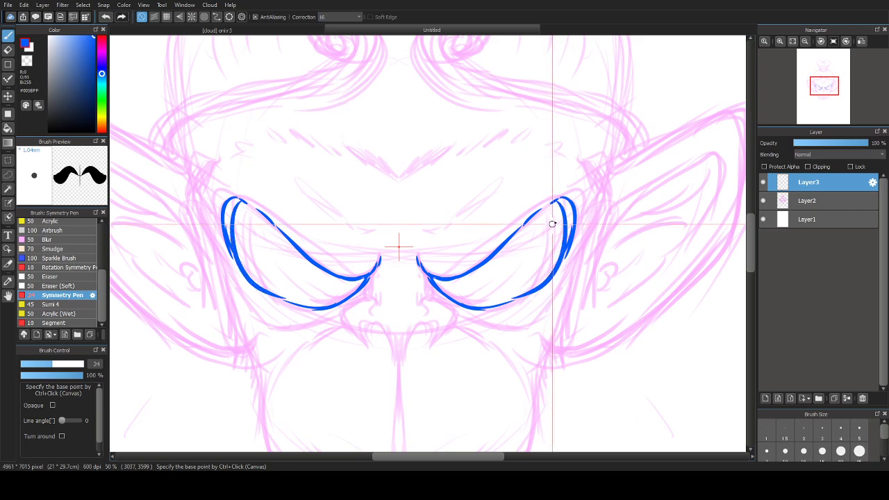
key("ctrl+z")
mouse_move(560, 201)
left_mouse_down()
mouse_move(553, 266)
mouse_move(496, 306)
left_mouse_up()
key("ctrl+z")
mouse_move(560, 201)
left_mouse_down()
mouse_move(550, 267)
mouse_move(516, 302)
mouse_move(484, 304)
left_mouse_up()
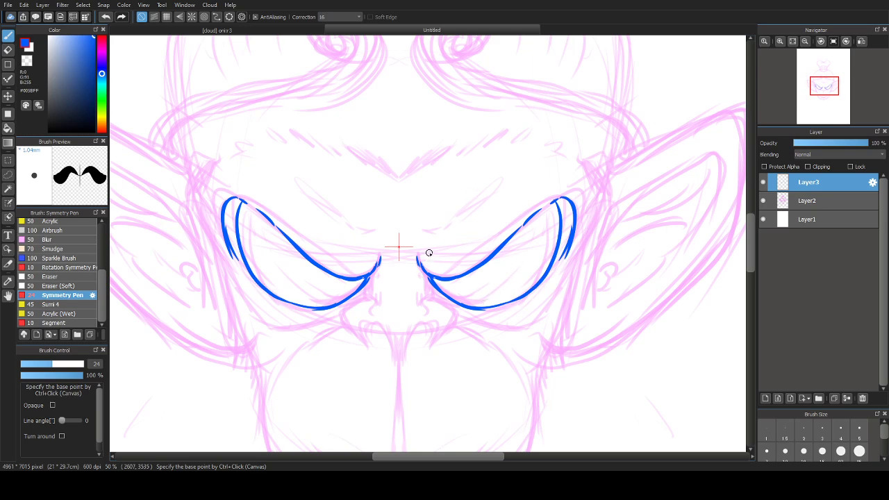
Step: Ink short creases at the inner eye corners, a slanted line above each eye, and the angled temple contours
mouse_move(425, 255)
left_mouse_down()
mouse_move(446, 266)
mouse_move(504, 210)
left_mouse_up()
left_click_drag(470, 241, 521, 196)
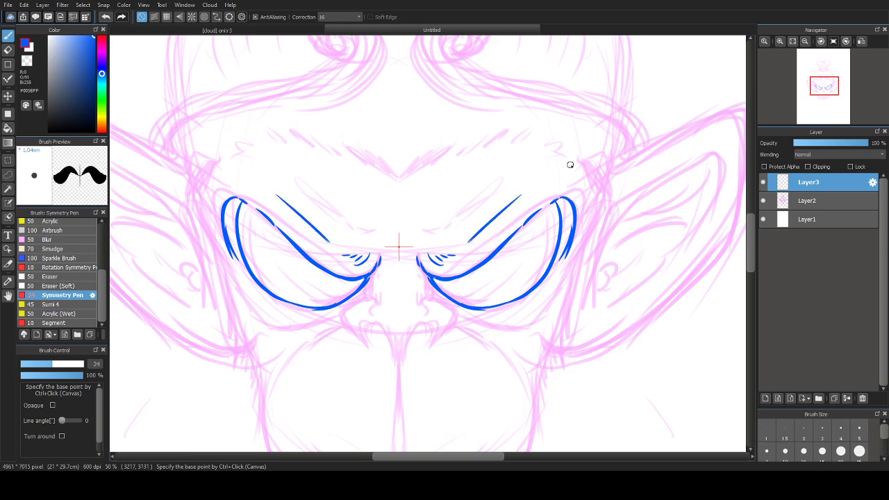
left_click_drag(572, 159, 608, 202)
key("ctrl+z")
left_click_drag(579, 154, 604, 209)
key("ctrl+z")
mouse_move(577, 149)
left_mouse_down()
mouse_move(607, 196)
mouse_move(586, 238)
mouse_move(556, 239)
left_mouse_up()
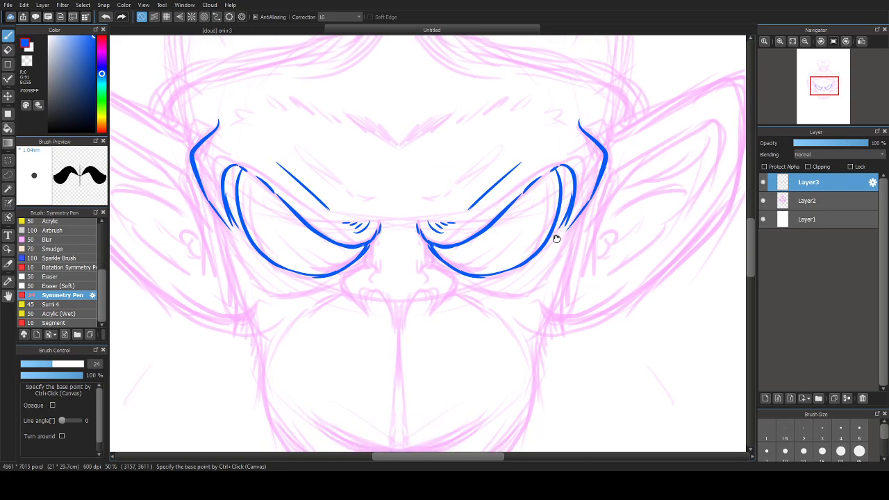
Step: Ink the nose bridge, the nostrils and the vertical groove running from the nose towards the mouth
key("ctrl")
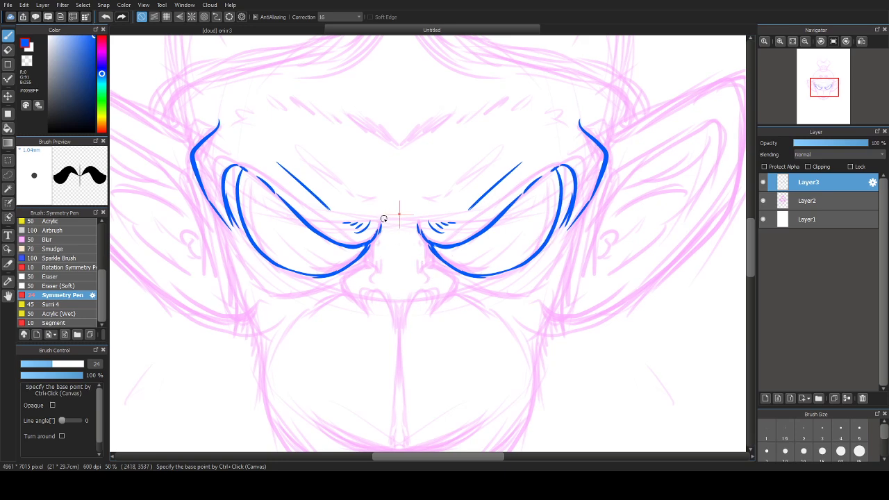
mouse_move(382, 212)
left_mouse_down()
mouse_move(389, 241)
mouse_move(392, 233)
mouse_move(380, 231)
mouse_move(370, 264)
left_mouse_up()
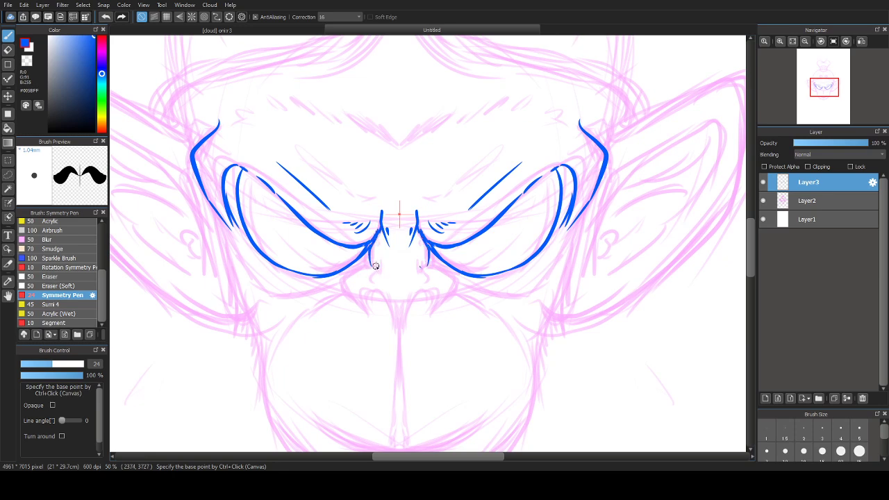
mouse_move(377, 264)
left_mouse_down()
mouse_move(348, 280)
mouse_move(362, 314)
mouse_move(376, 288)
mouse_move(389, 330)
mouse_move(377, 287)
mouse_move(394, 324)
mouse_move(392, 216)
mouse_move(394, 322)
left_mouse_up()
key("ctrl+z")
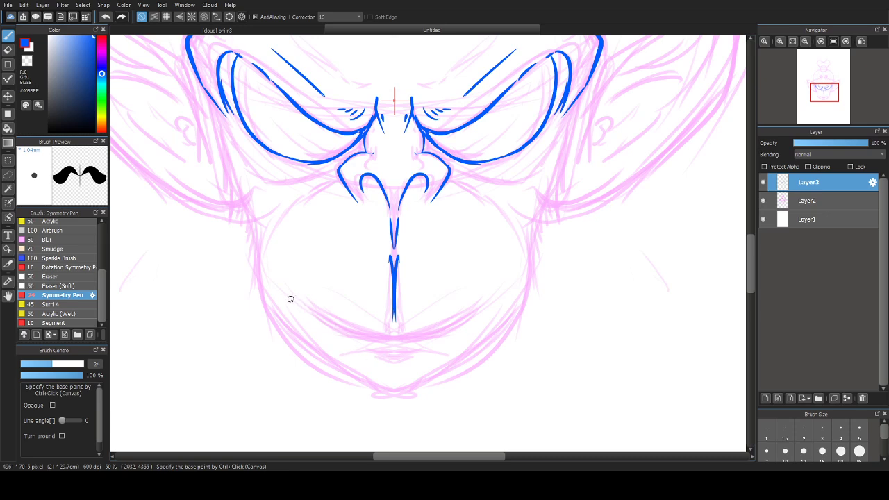
Step: Ink the mouth as a wide upward-curving line across the muzzle, redoing the first stroke
mouse_move(277, 271)
left_mouse_down()
mouse_move(312, 310)
mouse_move(300, 314)
mouse_move(326, 324)
mouse_move(444, 322)
left_mouse_up()
key("ctrl+z")
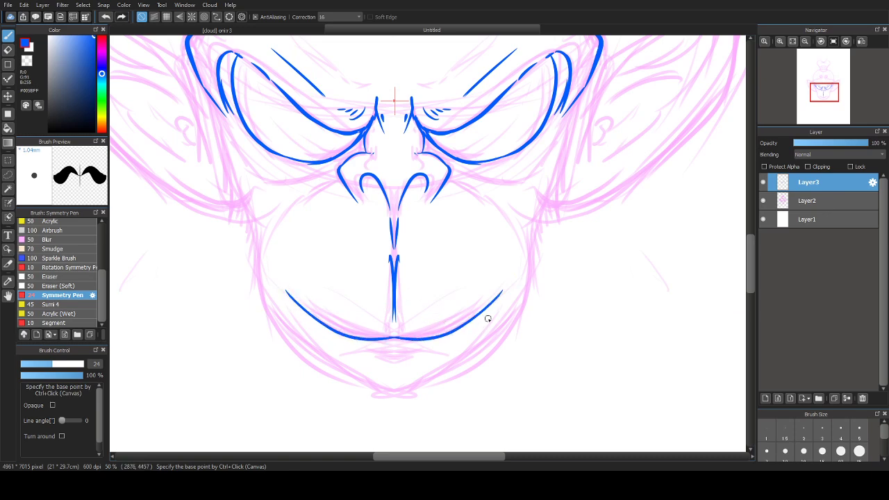
Step: Ink hooked corners on the mouth and a short lip line below it, and check the inking with the sketch layer hidden
mouse_move(502, 293)
left_mouse_down()
mouse_move(502, 279)
mouse_move(489, 307)
left_mouse_up()
left_click_drag(383, 352, 408, 352)
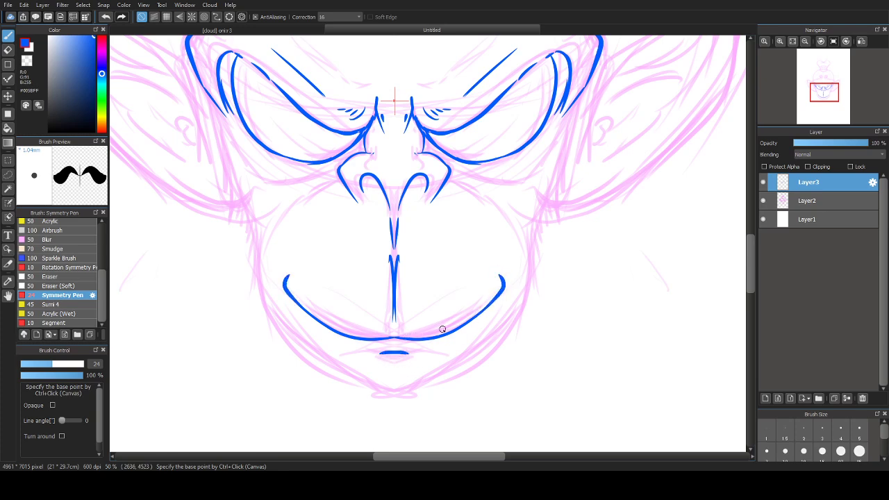
scroll(426, 235, "down", 3)
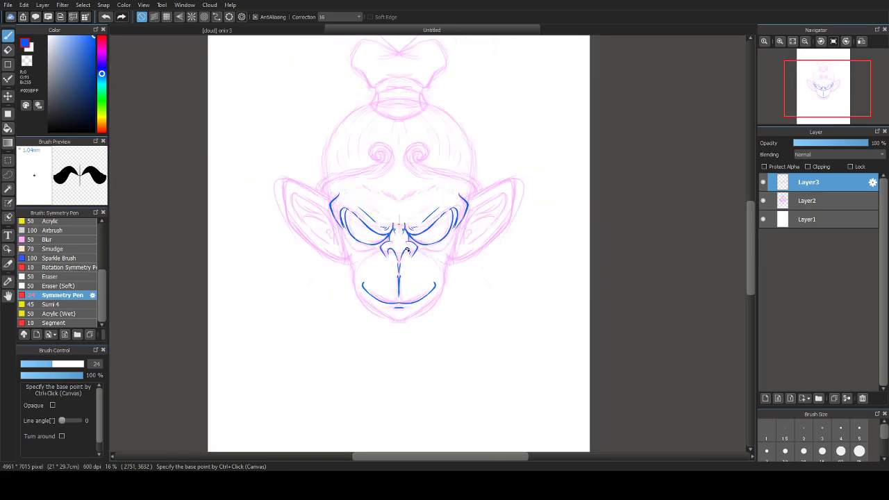
scroll(403, 249, "up", 1)
left_click(764, 200)
left_click(763, 200)
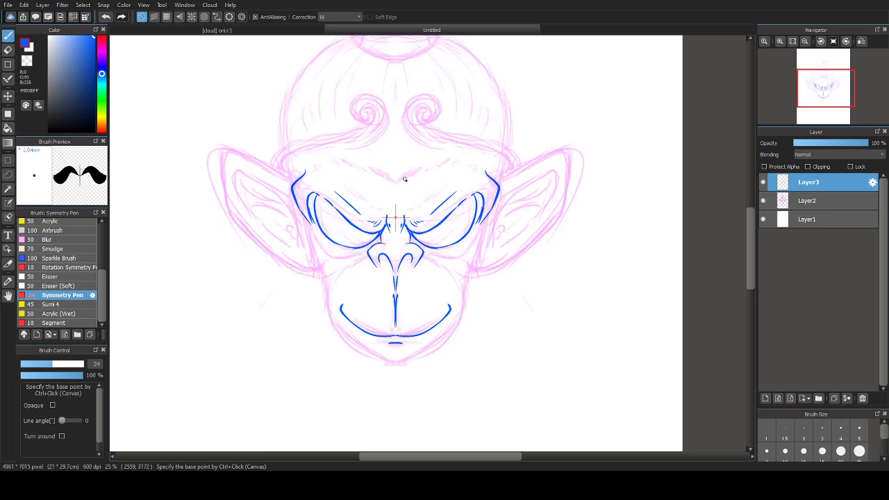
Step: Ink the sides of the face from the temples to the muzzle, and the muzzle's upper curve outward from the nostrils, in broken strokes
scroll(306, 190, "up", 3)
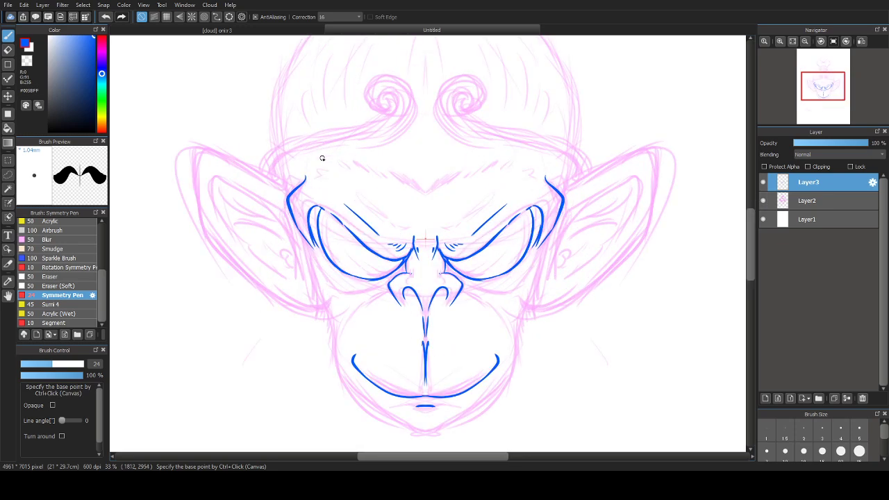
left_click_drag(386, 200, 298, 169)
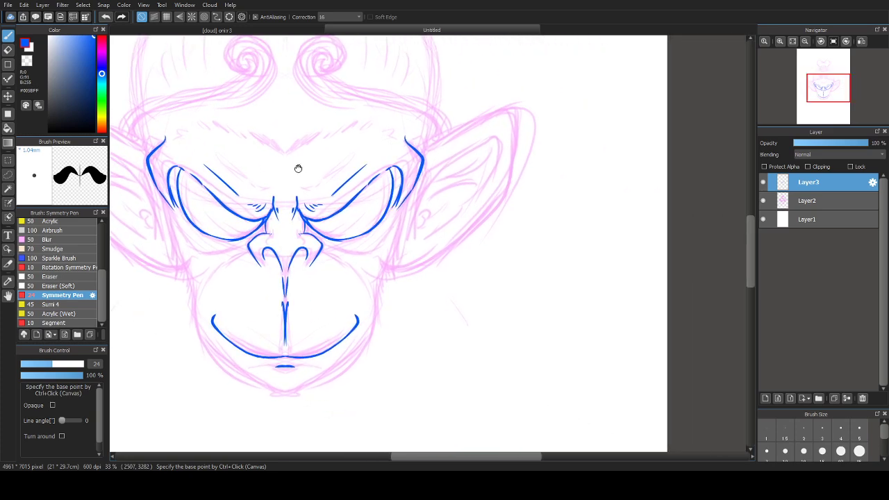
scroll(408, 154, "up", 2)
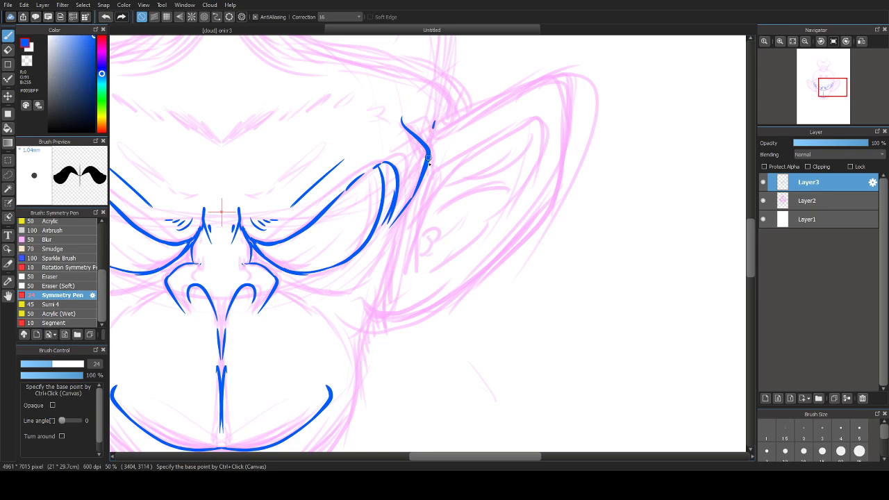
mouse_move(428, 159)
left_mouse_down()
mouse_move(416, 212)
mouse_move(428, 150)
mouse_move(396, 204)
mouse_move(401, 220)
mouse_move(383, 279)
left_mouse_up()
mouse_move(382, 284)
left_mouse_down()
mouse_move(399, 220)
mouse_move(386, 249)
left_mouse_up()
left_click_drag(382, 237, 427, 279)
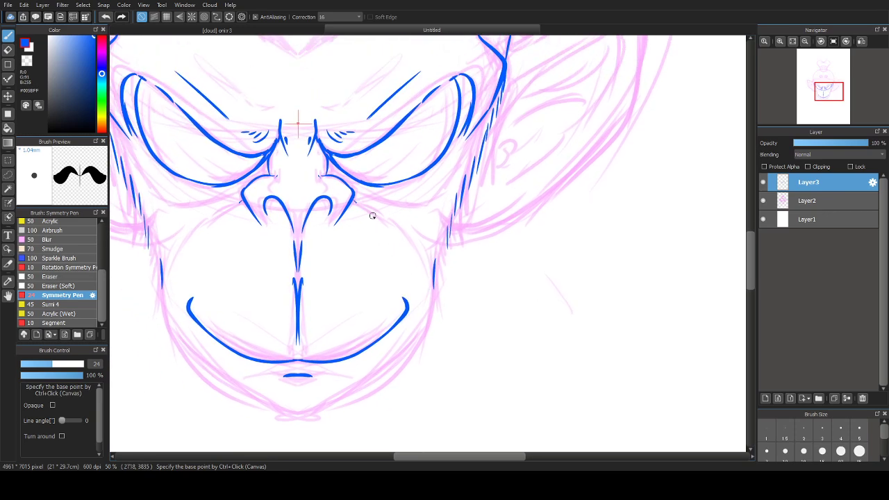
mouse_move(356, 203)
left_mouse_down()
mouse_move(404, 237)
mouse_move(433, 281)
left_mouse_up()
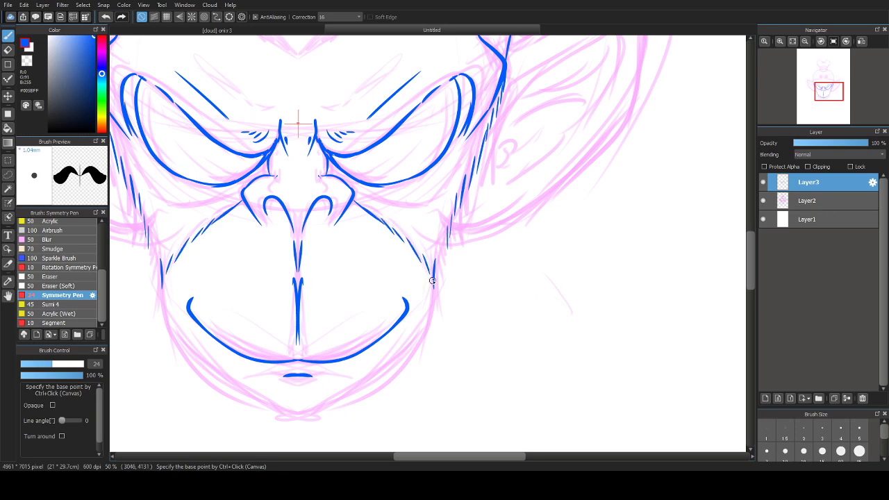
Step: Ink short fur strokes beneath and outside the eye sockets, plus a crease line under each lower eyelid
scroll(386, 225, "up", 2)
scroll(386, 225, "left", 1)
mouse_move(381, 235)
left_mouse_down()
mouse_move(442, 254)
mouse_move(472, 230)
left_mouse_up()
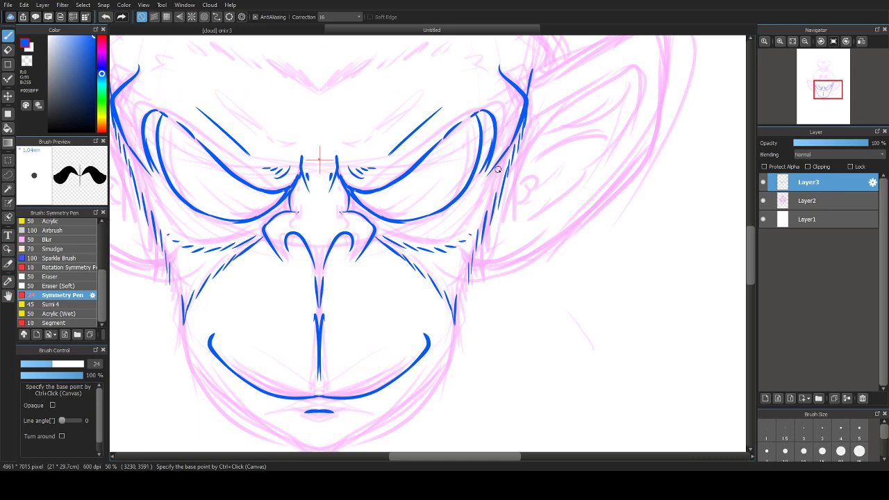
left_click_drag(495, 169, 464, 238)
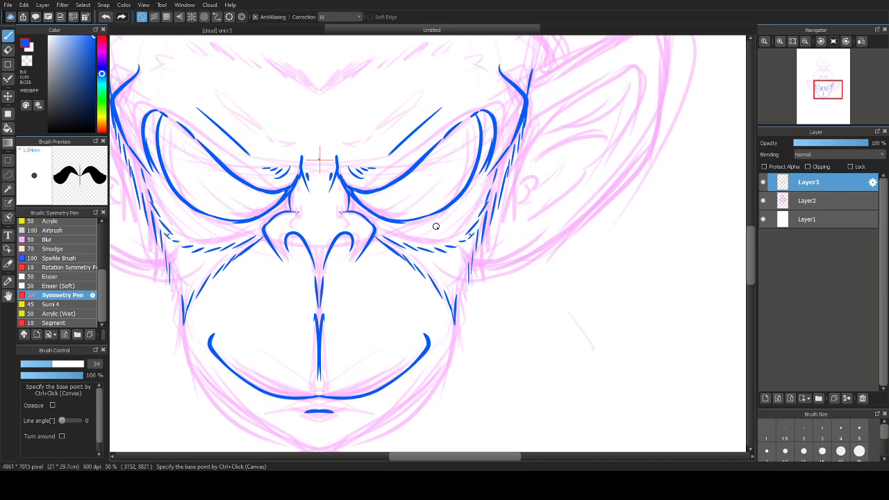
mouse_move(351, 198)
left_mouse_down()
mouse_move(383, 228)
mouse_move(365, 215)
mouse_move(451, 217)
mouse_move(442, 223)
mouse_move(467, 223)
left_mouse_up()
Step: Ink the jaw contour from the cheeks down around the muzzle to the pointed chin, adding overlapping strokes at the edges
left_click_drag(376, 303, 498, 186)
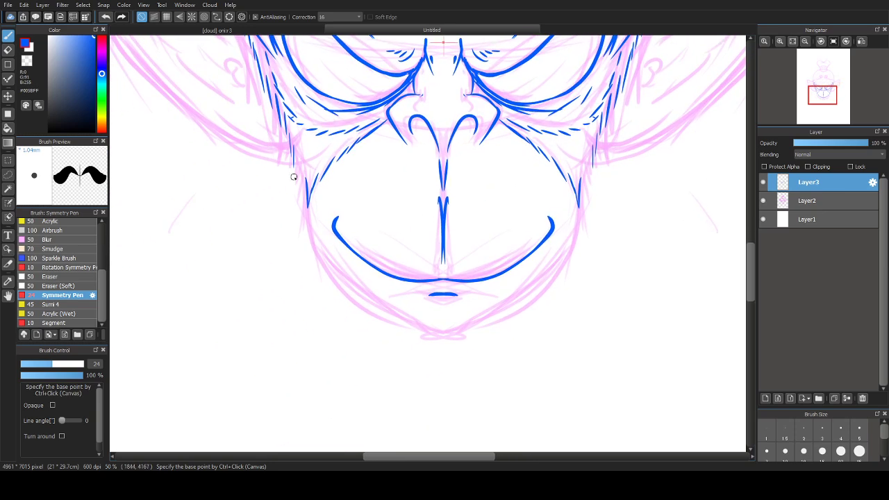
mouse_move(300, 159)
left_mouse_down()
mouse_move(312, 250)
mouse_move(347, 303)
mouse_move(420, 332)
left_mouse_up()
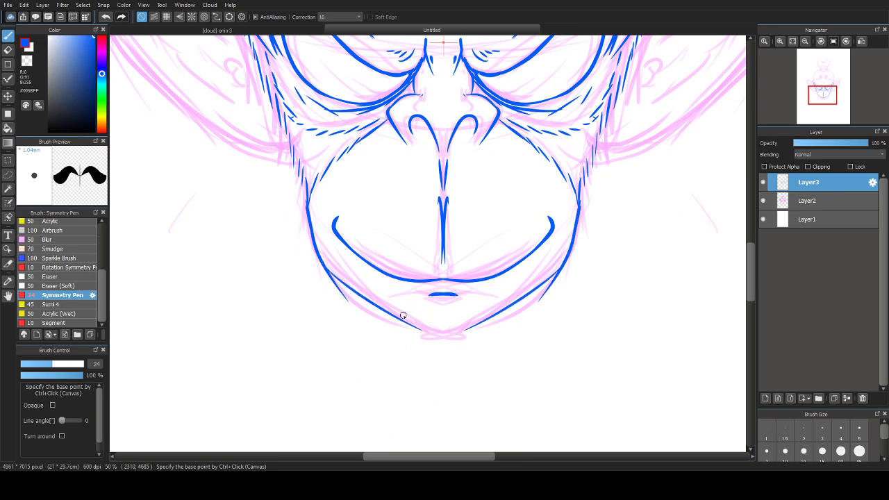
left_click_drag(388, 306, 436, 334)
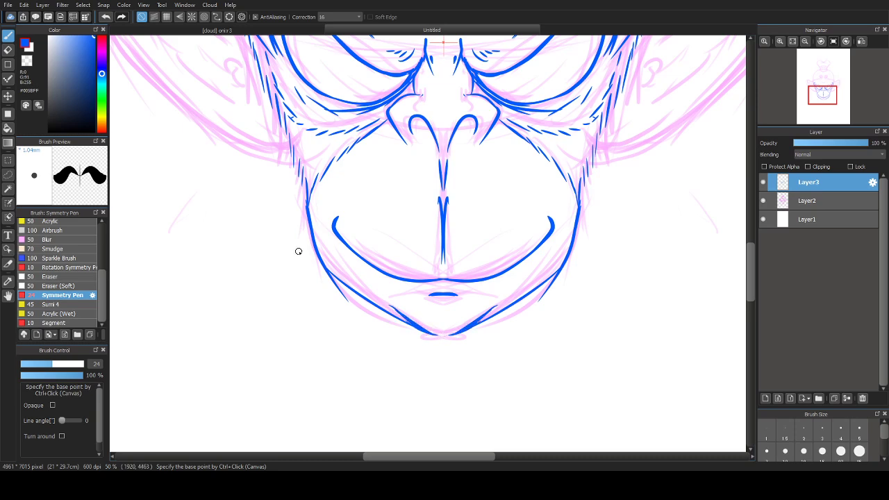
left_click_drag(304, 218, 355, 297)
scroll(381, 258, "down", 5)
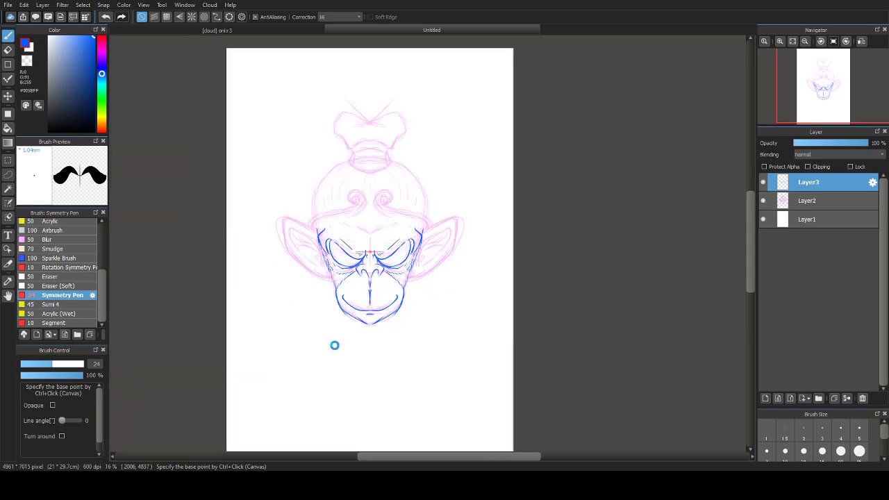
Step: Ink the outer ear contour from the temple over the pointed tip and down to the cheek
scroll(408, 201, "up", 5)
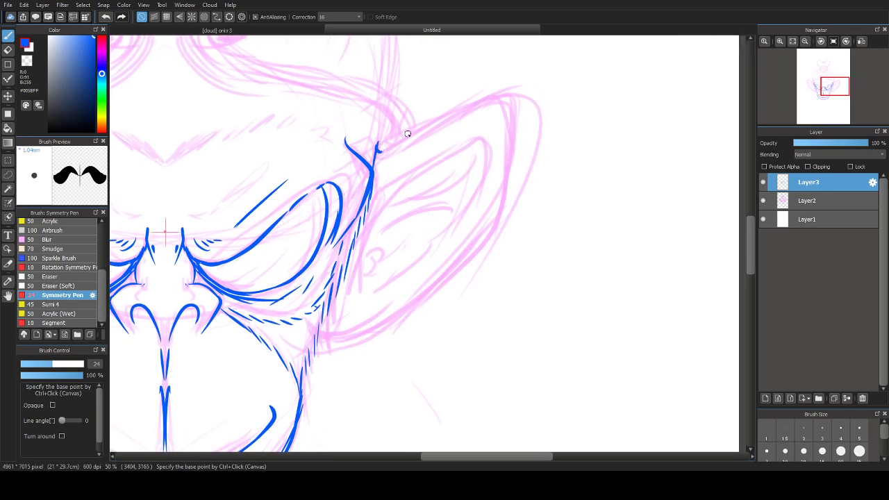
mouse_move(408, 133)
left_mouse_down()
mouse_move(434, 116)
mouse_move(521, 105)
mouse_move(501, 250)
left_mouse_up()
mouse_move(512, 204)
left_mouse_down()
mouse_move(438, 290)
mouse_move(431, 287)
mouse_move(458, 275)
mouse_move(371, 337)
mouse_move(318, 342)
left_mouse_up()
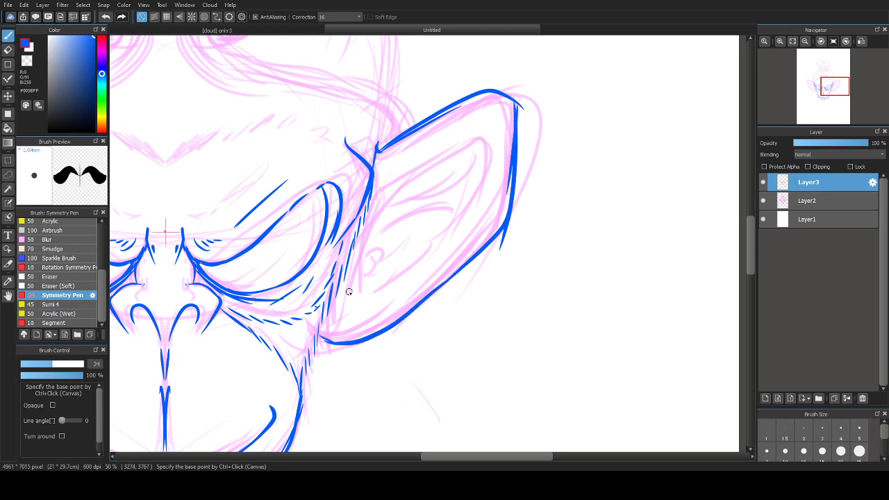
Step: Ink the small curl, inner rim and fold lines inside the ears, redoing the first inner rim stroke
mouse_move(360, 287)
left_mouse_down()
mouse_move(383, 246)
mouse_move(366, 255)
mouse_move(435, 165)
left_mouse_up()
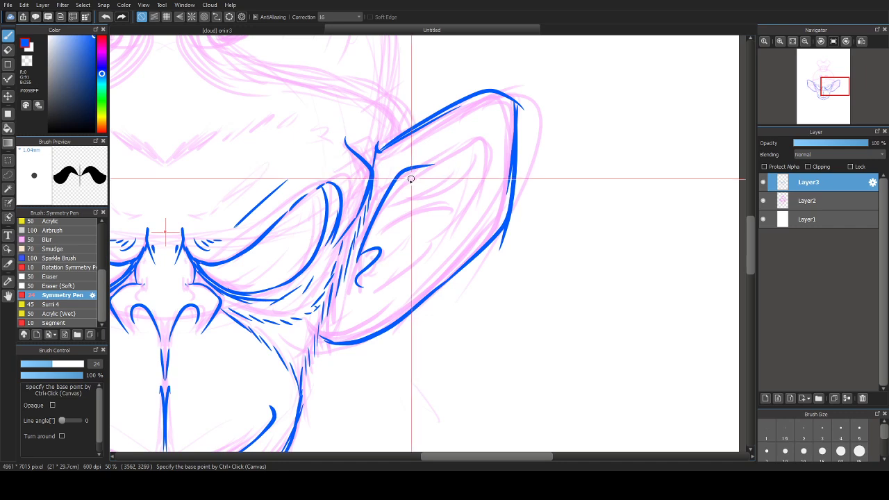
key("ctrl+z")
mouse_move(353, 267)
left_mouse_down()
mouse_move(362, 237)
mouse_move(510, 141)
mouse_move(439, 227)
left_mouse_up()
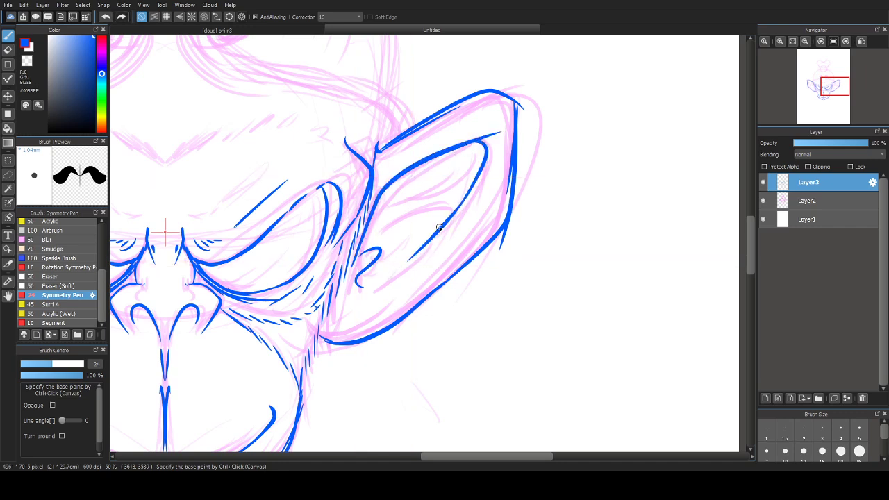
left_click_drag(475, 166, 371, 218)
mouse_move(453, 207)
left_mouse_down()
mouse_move(361, 246)
mouse_move(413, 259)
mouse_move(459, 295)
left_mouse_up()
scroll(409, 282, "down", 5)
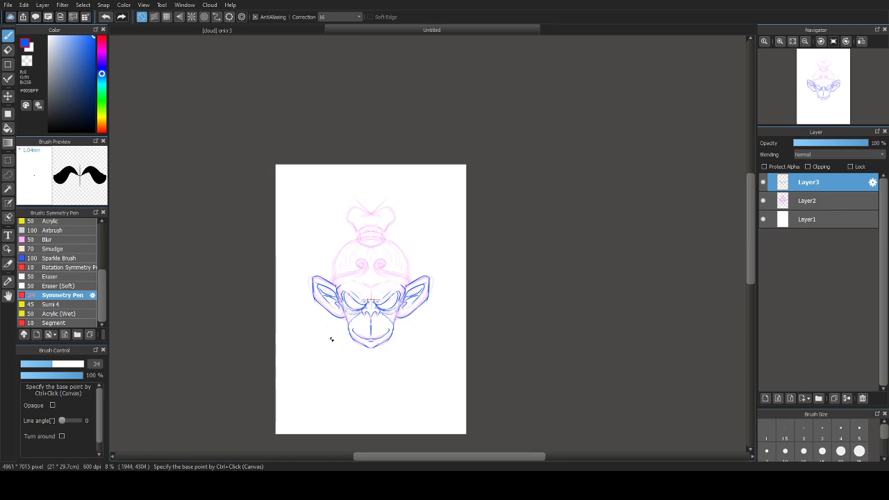
Step: Ink the furry brow line as short slanted strokes from the temples to a V at the centre of the forehead
scroll(360, 284, "up", 3)
scroll(359, 284, "up", 2)
scroll(351, 272, "up", 2)
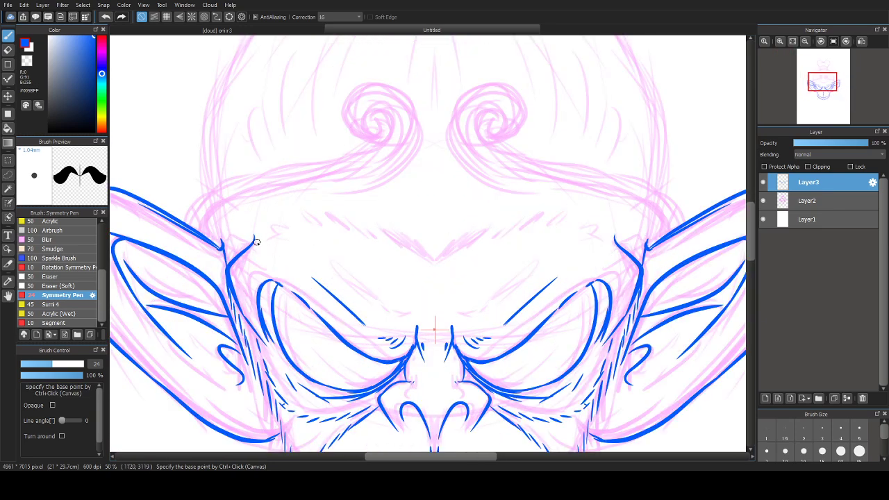
mouse_move(230, 251)
left_mouse_down()
mouse_move(263, 229)
mouse_move(273, 236)
mouse_move(358, 223)
mouse_move(435, 267)
left_mouse_up()
mouse_move(413, 193)
left_mouse_down()
mouse_move(410, 221)
mouse_move(396, 224)
left_mouse_up()
mouse_move(389, 200)
left_mouse_down()
mouse_move(386, 224)
mouse_move(362, 221)
left_mouse_up()
key("ctrl+z")
key("ctrl+z")
key("ctrl+z")
Step: Ink short hair strokes above the brow and on the crown, and outline the rounded head with dashed fur strokes
mouse_move(351, 198)
left_mouse_down()
mouse_move(348, 217)
mouse_move(320, 215)
mouse_move(385, 268)
left_mouse_up()
left_click_drag(382, 114, 362, 187)
left_click_drag(344, 149, 339, 193)
mouse_move(320, 165)
left_mouse_down()
mouse_move(318, 207)
mouse_move(358, 268)
left_mouse_up()
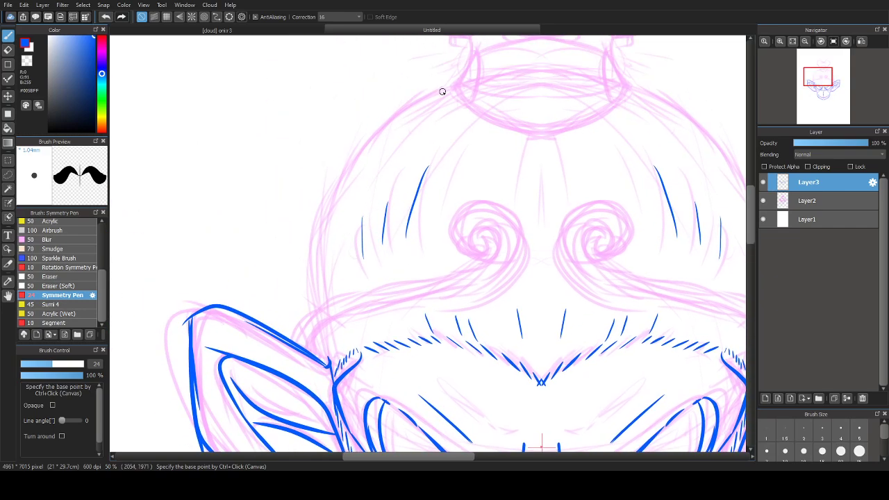
mouse_move(442, 88)
left_mouse_down()
mouse_move(394, 116)
mouse_move(319, 221)
mouse_move(319, 300)
mouse_move(323, 261)
mouse_move(328, 297)
left_mouse_up()
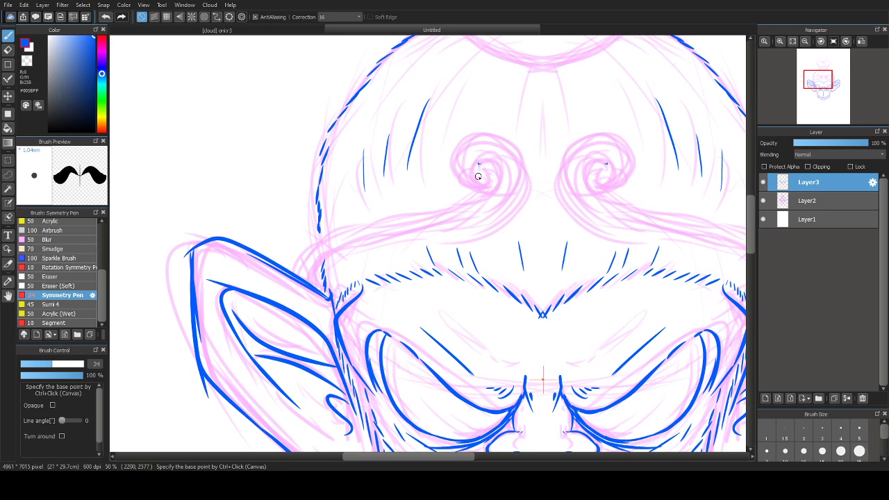
Step: Ink the spiral curls at the front ends of the headband, redoing the rejected strokes
mouse_move(478, 176)
left_mouse_down()
mouse_move(466, 191)
mouse_move(456, 175)
mouse_move(464, 147)
mouse_move(502, 152)
left_mouse_up()
mouse_move(514, 188)
left_mouse_down()
mouse_move(451, 179)
mouse_move(511, 152)
mouse_move(494, 230)
left_mouse_up()
key("ctrl+z")
key("ctrl+z")
key("ctrl+z")
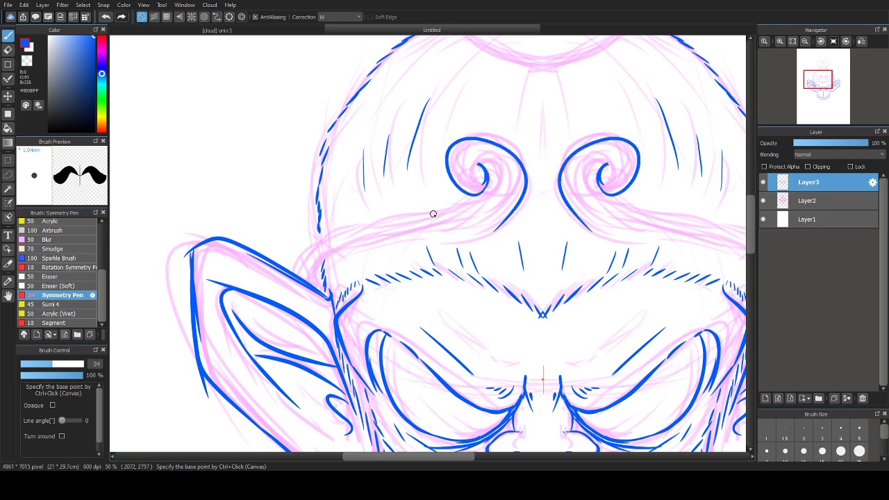
Step: Ink the upper and lower edges of the headband from the spiral curls to the ears, redoing the strokes until they flow smoothly
left_click_drag(319, 295, 483, 245)
key("ctrl+z")
mouse_move(526, 182)
left_mouse_down()
mouse_move(442, 242)
mouse_move(332, 252)
mouse_move(314, 290)
left_mouse_up()
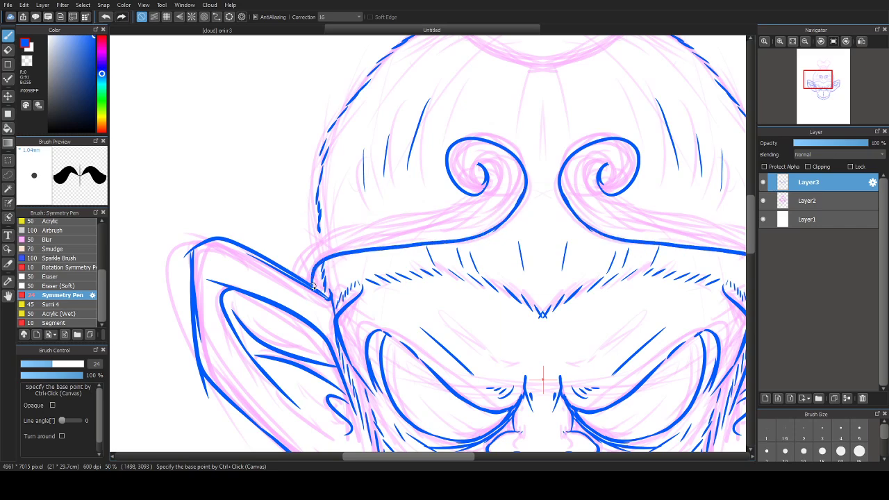
key("ctrl+z")
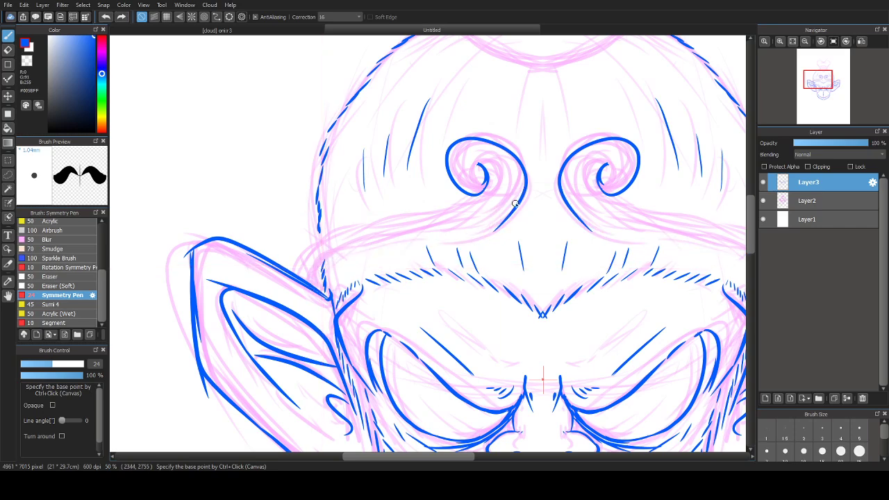
mouse_move(523, 193)
left_mouse_down()
mouse_move(423, 241)
mouse_move(344, 250)
mouse_move(318, 294)
mouse_move(302, 250)
mouse_move(510, 181)
mouse_move(478, 173)
mouse_move(500, 172)
mouse_move(378, 215)
mouse_move(306, 293)
left_mouse_up()
key("ctrl+z")
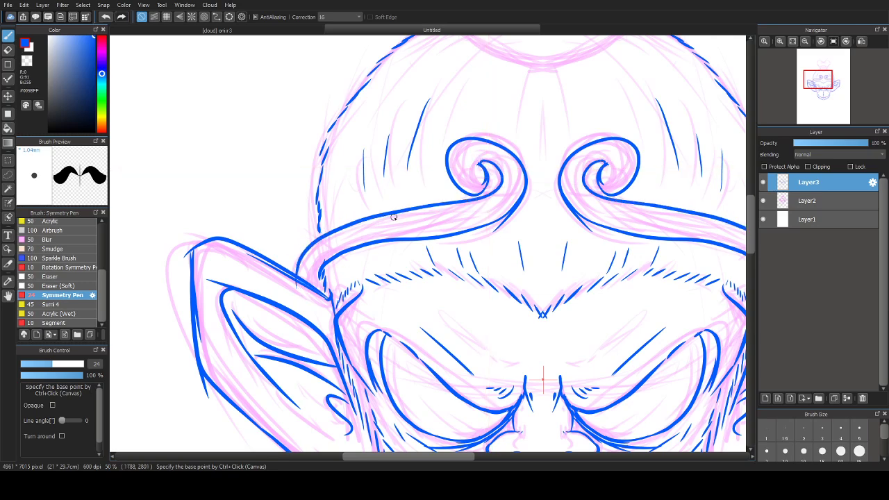
Step: Ink the outline of the topknot band with pinched sides, a rounded bottom edge and an arched top edge
scroll(336, 220, "down", 5)
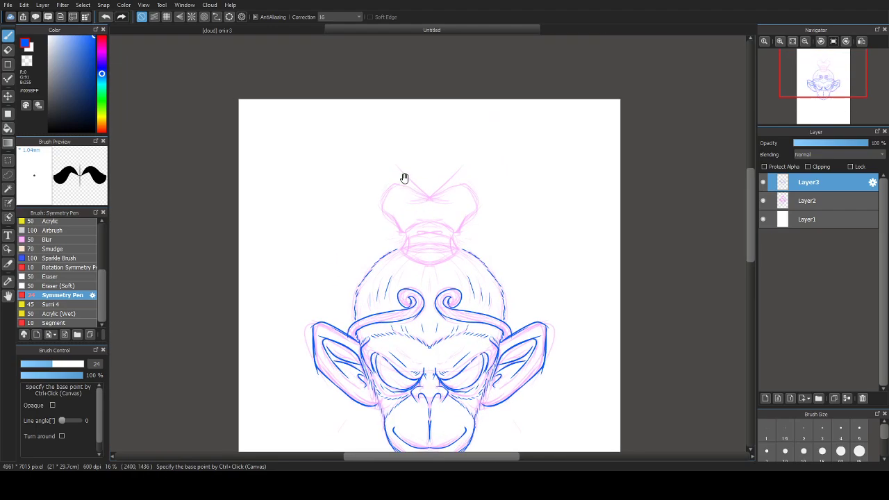
scroll(403, 177, "up", 5)
scroll(438, 215, "up", 1)
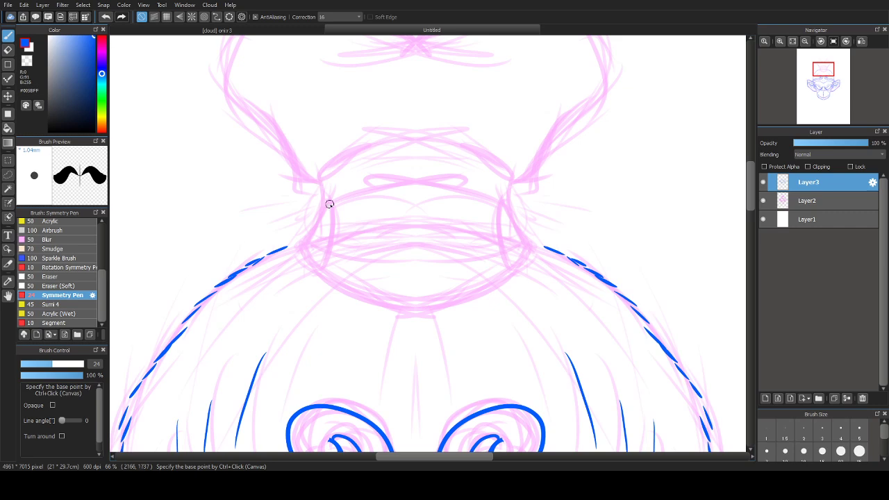
mouse_move(316, 182)
left_mouse_down()
mouse_move(321, 203)
mouse_move(290, 247)
mouse_move(337, 291)
mouse_move(416, 306)
left_mouse_up()
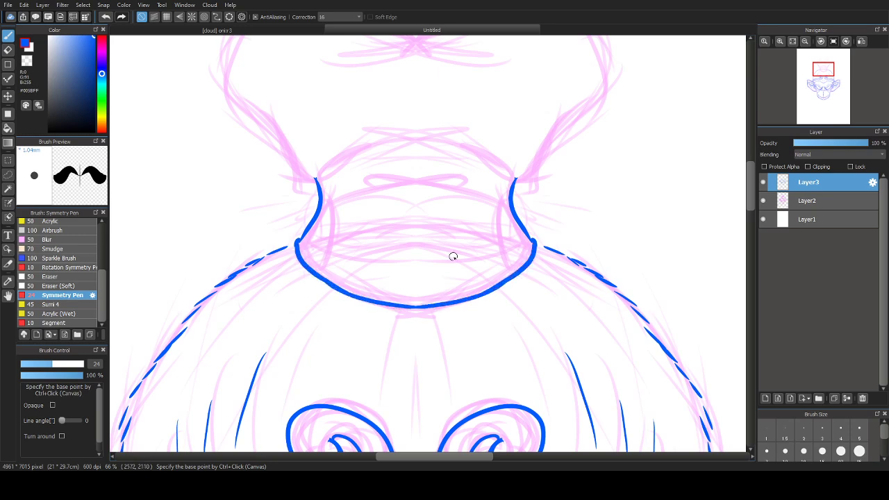
mouse_move(318, 182)
left_mouse_down()
mouse_move(345, 152)
mouse_move(425, 143)
left_mouse_up()
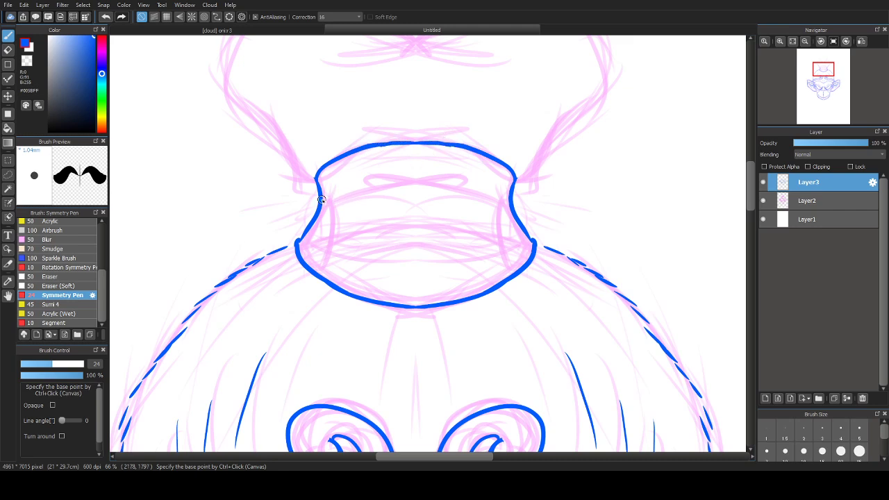
Step: Ink the inner rim lines and short side folds on the topknot band, with two concentric ovals at its centre
left_click_drag(323, 189, 434, 175)
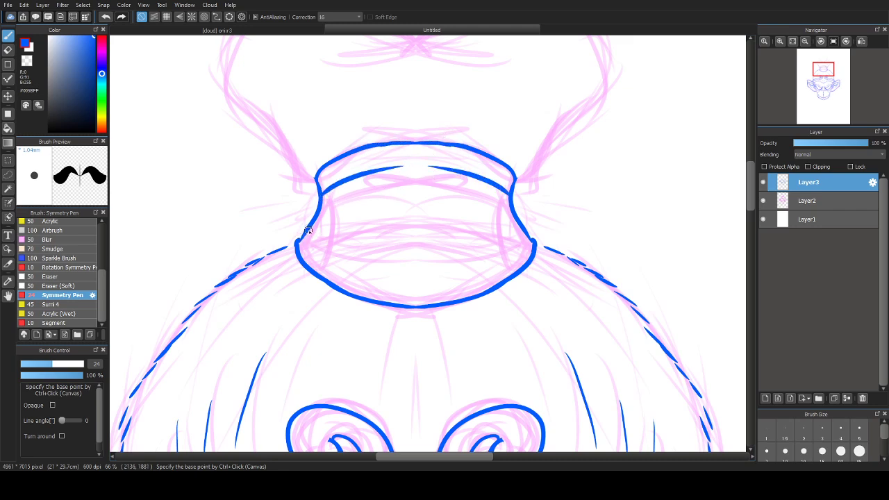
left_click_drag(306, 232, 393, 273)
left_click_drag(324, 214, 368, 221)
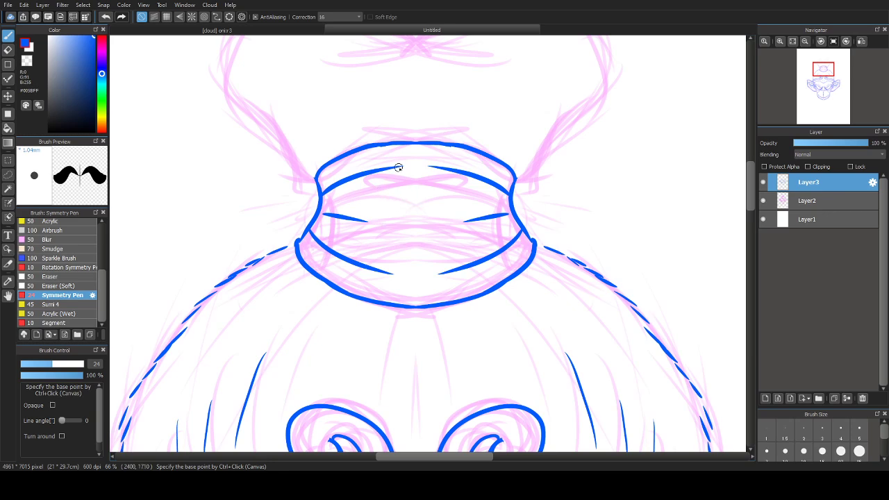
mouse_move(388, 169)
left_mouse_down()
mouse_move(371, 250)
mouse_move(454, 253)
left_mouse_up()
mouse_move(384, 173)
left_mouse_down()
mouse_move(439, 174)
mouse_move(399, 254)
mouse_move(415, 260)
left_mouse_up()
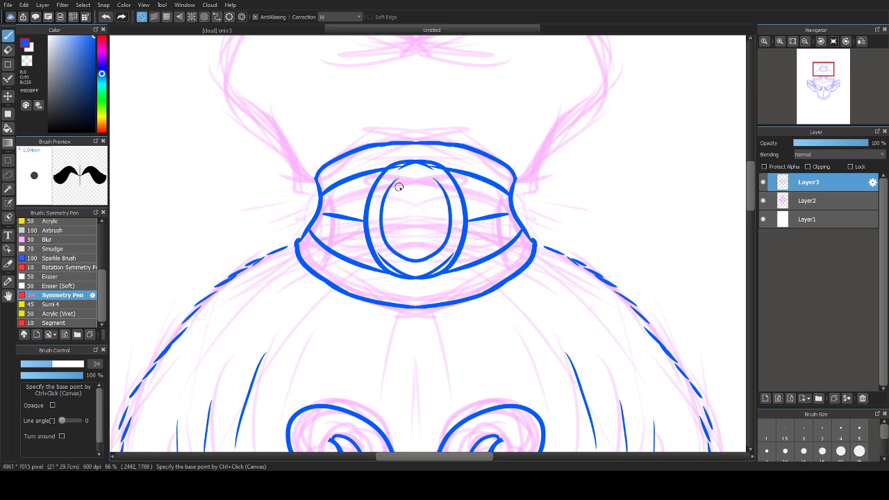
Step: Ink the topknot hair above the band with flared, rounded sides and a dipped centre, redoing the rejected side stroke
scroll(389, 229, "up", 3)
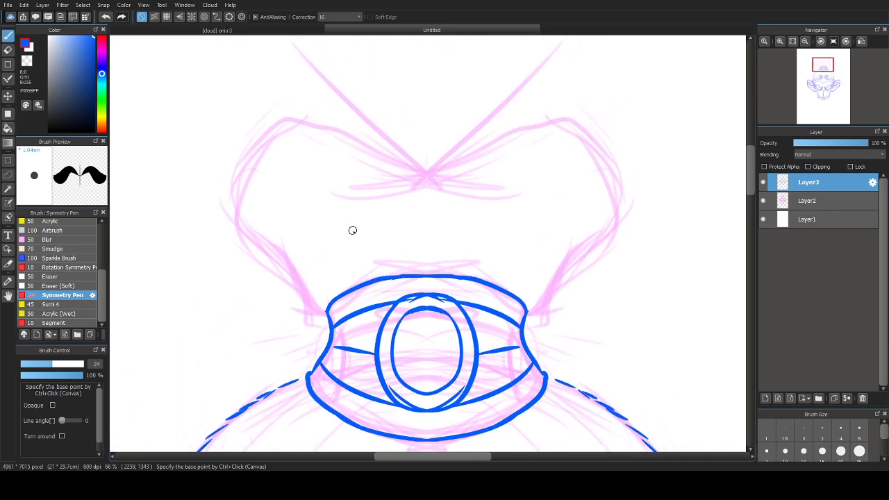
left_click_drag(328, 313, 317, 306)
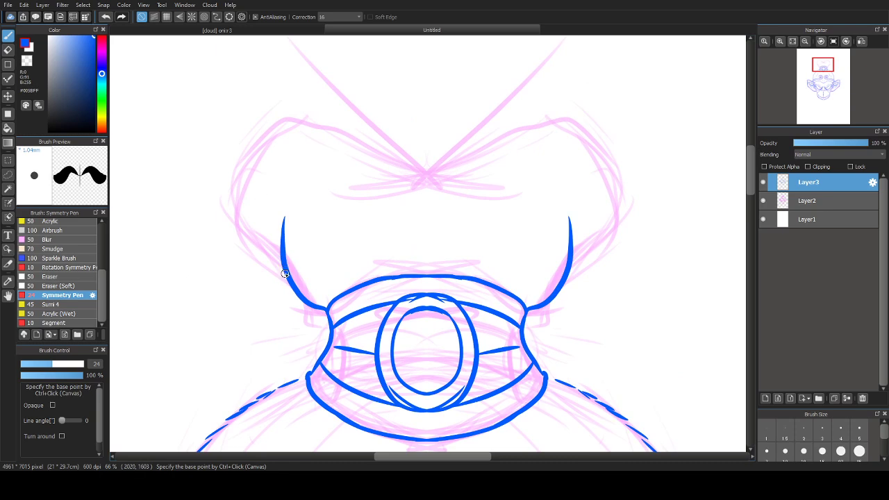
key("ctrl+z")
mouse_move(578, 225)
left_mouse_down()
mouse_move(553, 297)
mouse_move(522, 318)
left_mouse_up()
mouse_move(568, 270)
left_mouse_down()
mouse_move(596, 149)
mouse_move(602, 167)
mouse_move(591, 144)
mouse_move(565, 128)
mouse_move(399, 180)
left_mouse_up()
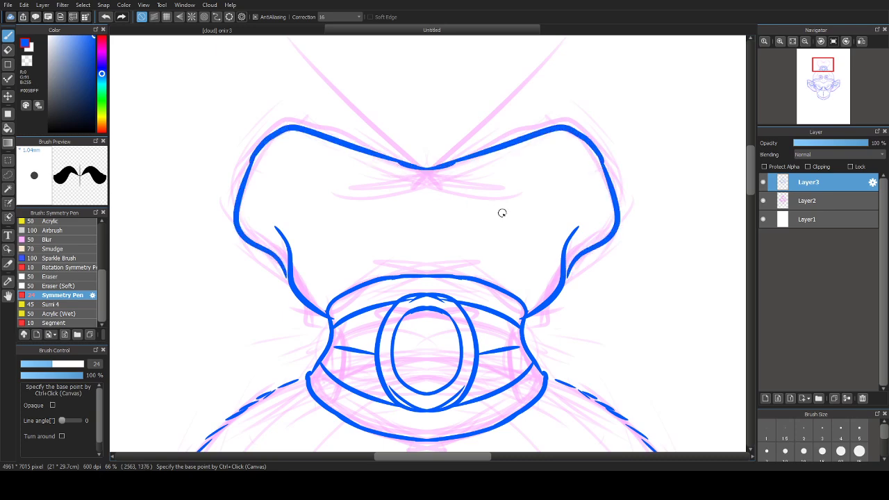
Step: Compare the blue line art with the magenta sketch over the whole head by toggling the visibility of Layer3 and Layer2
scroll(512, 212, "down", 5)
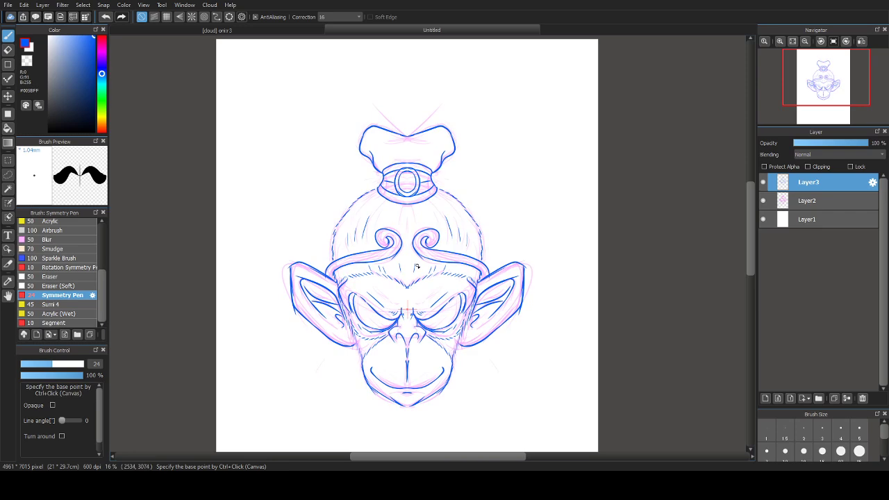
scroll(417, 266, "up", 1)
left_click_drag(417, 266, 415, 185)
scroll(471, 230, "down", 1)
scroll(441, 228, "up", 1)
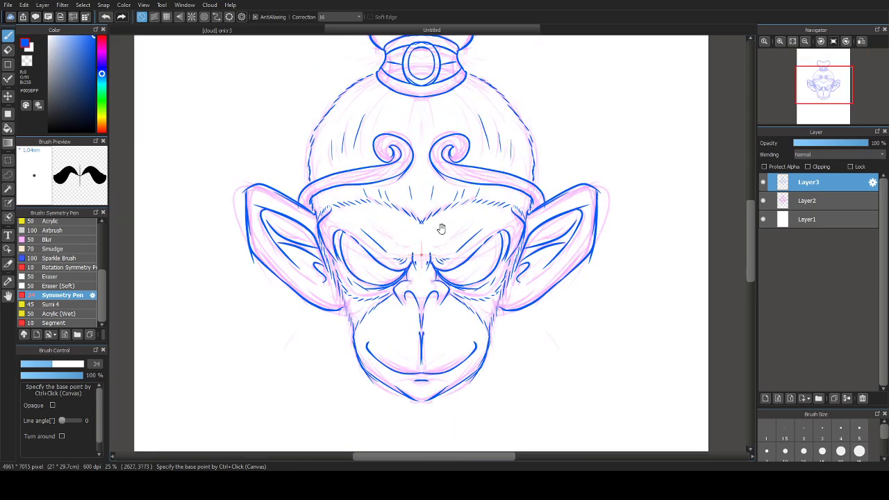
left_click_drag(441, 229, 425, 265)
left_click(763, 182)
left_click(763, 182)
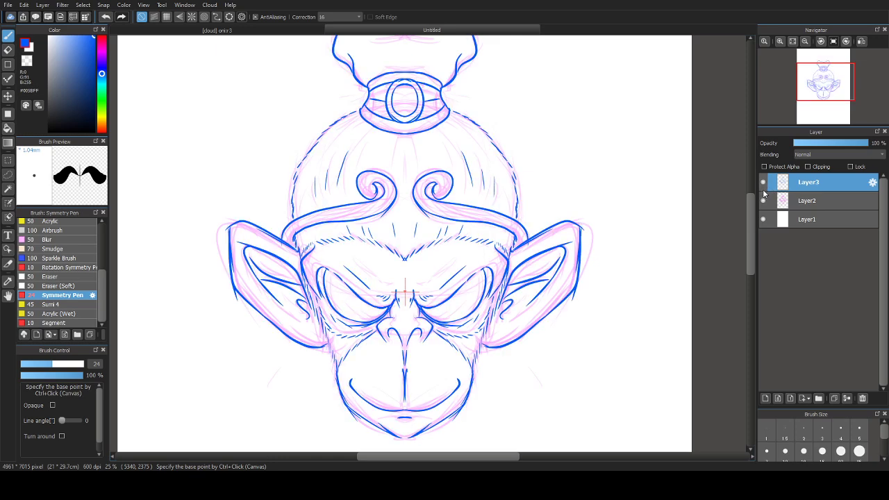
left_click(763, 201)
left_click(762, 201)
left_click(763, 201)
left_click(762, 201)
left_click(763, 200)
left_click(763, 201)
left_click_drag(710, 216, 717, 199)
left_click(764, 182)
left_click(764, 182)
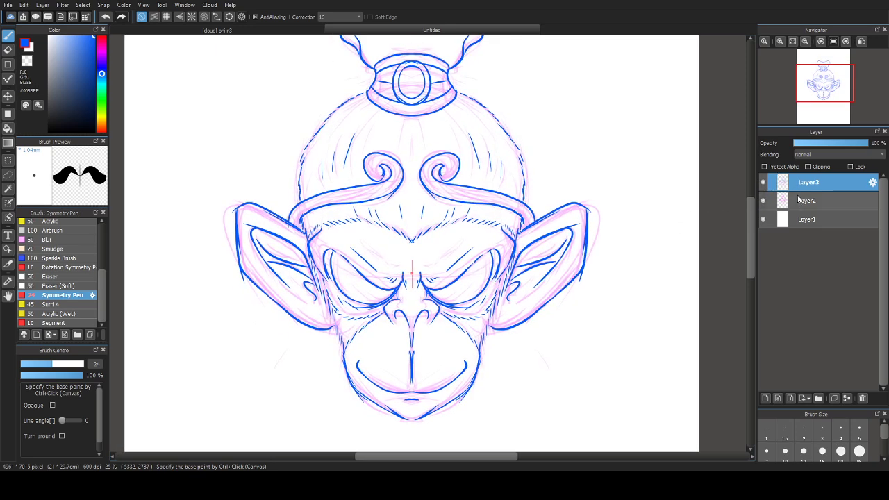
Step: Hide the magenta sketch on Layer2 and fade the Layer3 line art to a pale guide beneath a new layer
left_click(763, 201)
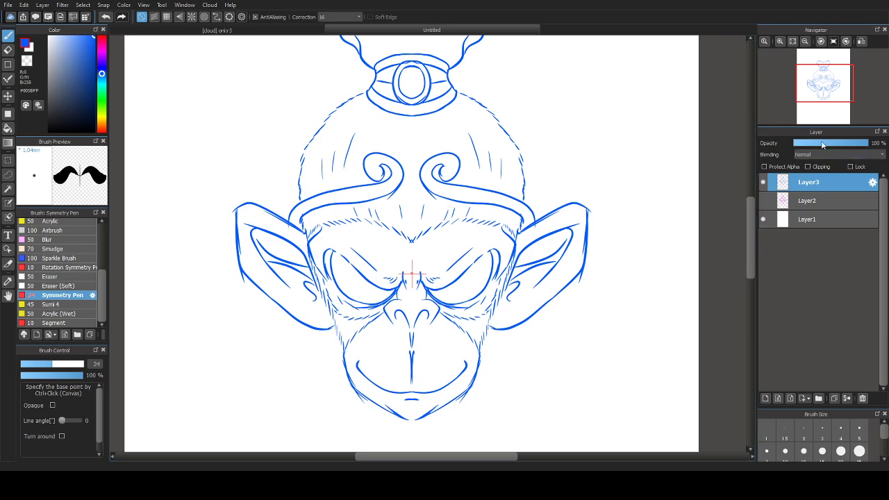
left_click_drag(823, 144, 806, 151)
left_click(765, 398)
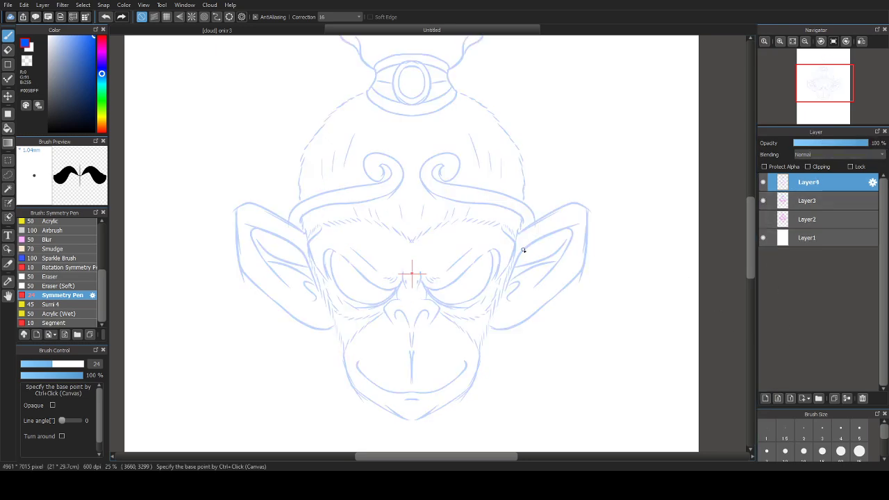
Step: Set the Symmetry Pen to correction 31, black (#000000) and brush size 8.3
scroll(431, 219, "up", 1)
left_click(353, 15)
left_click(355, 183)
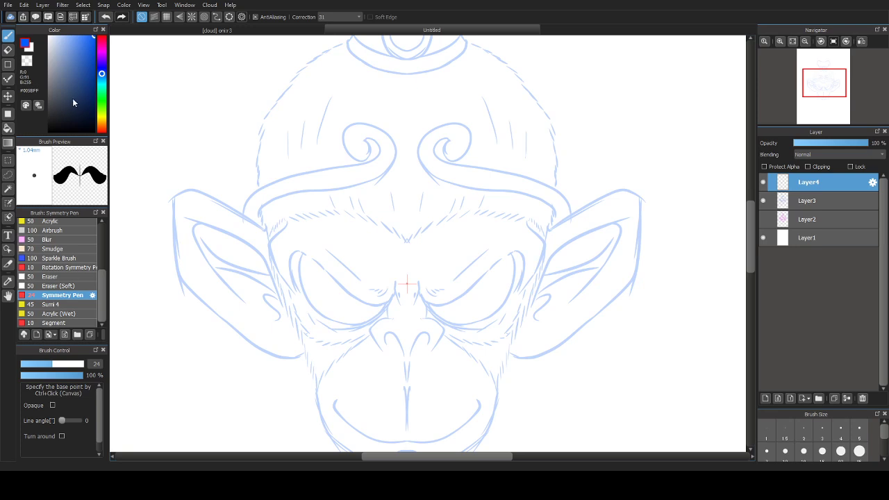
left_click(49, 131)
left_click_drag(44, 369, 38, 368)
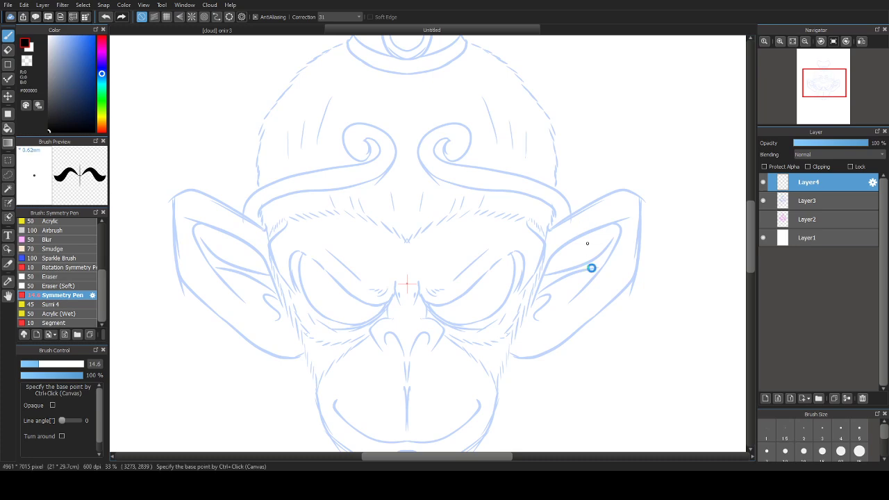
left_click_drag(496, 259, 476, 195)
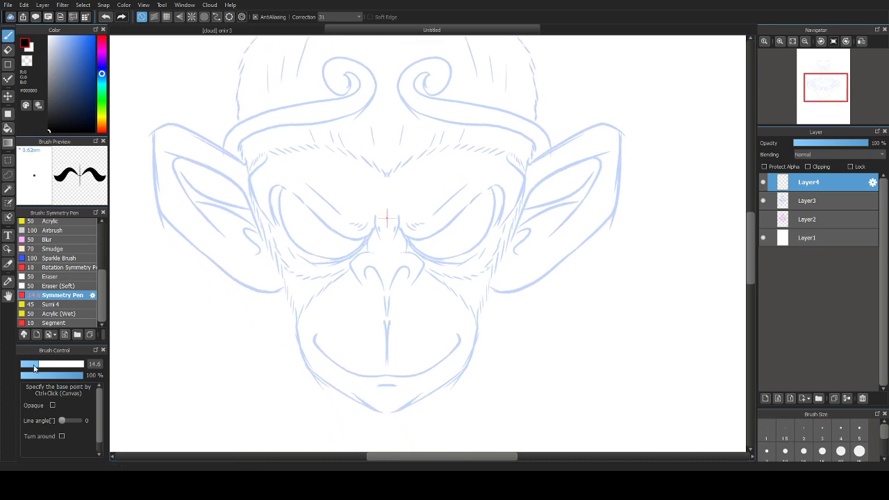
left_click_drag(34, 368, 29, 368)
Step: Ink the sides of the nose bridge in black with short fur strokes along the inner edges, redoing rejected strokes
scroll(372, 281, "up", 3)
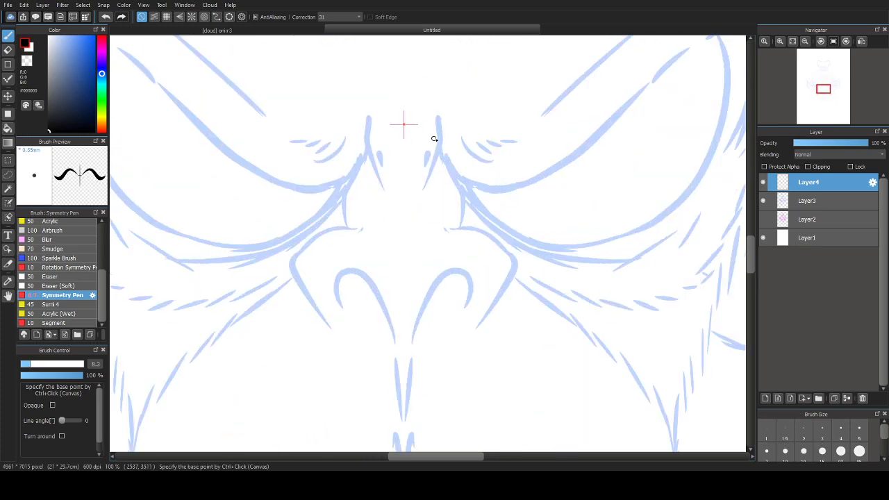
scroll(416, 181, "down", 3)
scroll(389, 205, "up", 3)
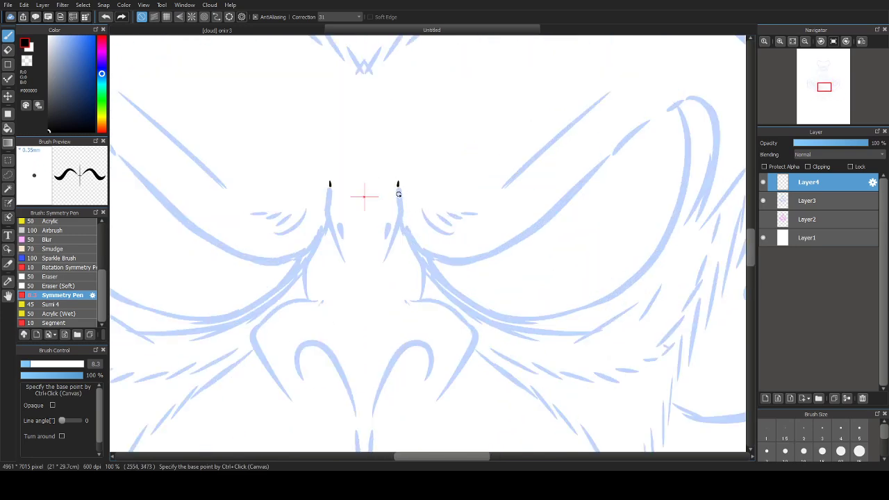
left_click_drag(398, 194, 400, 212)
mouse_move(326, 207)
left_mouse_down()
mouse_move(351, 265)
mouse_move(329, 230)
mouse_move(346, 291)
mouse_move(329, 231)
mouse_move(332, 257)
left_mouse_up()
key("ctrl+z")
key("ctrl+z")
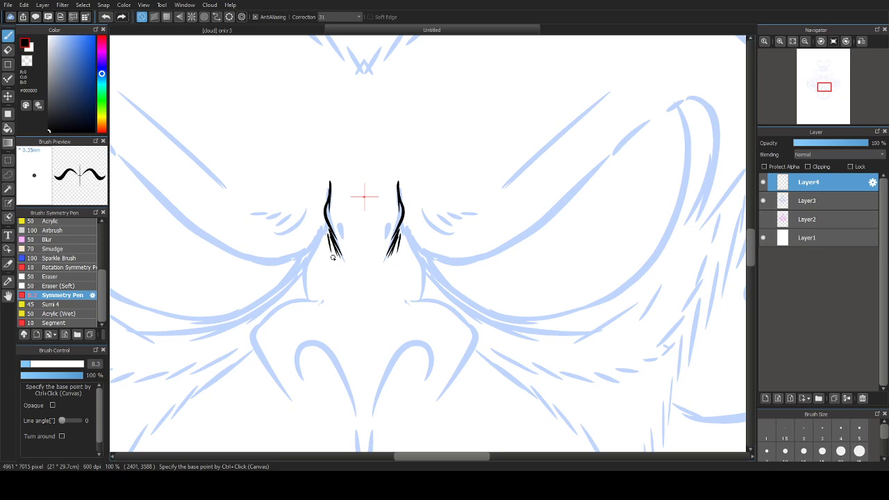
mouse_move(326, 221)
left_mouse_down()
mouse_move(306, 263)
mouse_move(310, 301)
left_mouse_up()
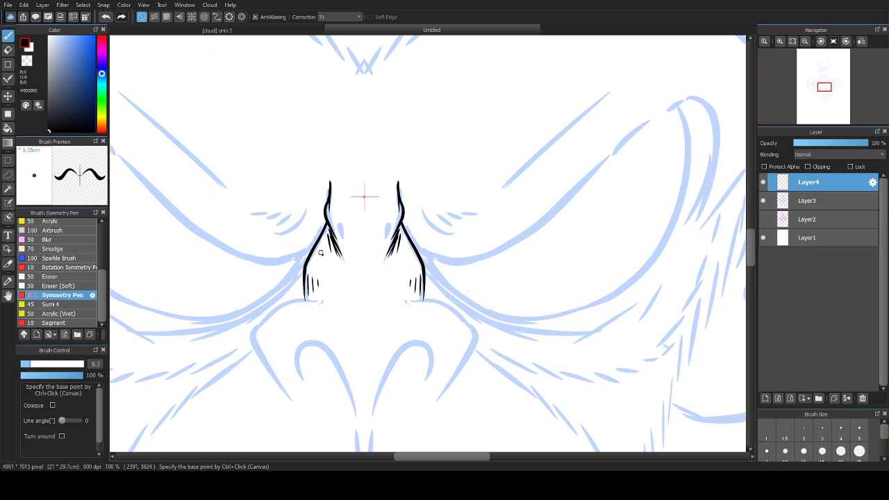
Step: Ink the angular nose wings and the arched nostril outlines, breaking their lower ends into short hatch strokes
mouse_move(327, 323)
left_mouse_down()
mouse_move(331, 239)
mouse_move(358, 171)
mouse_move(324, 169)
mouse_move(292, 191)
mouse_move(307, 284)
left_mouse_up()
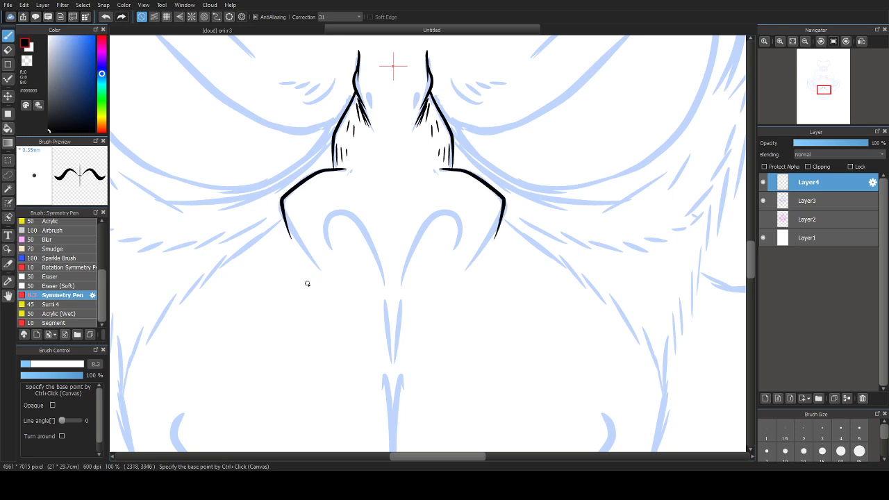
left_click_drag(291, 235, 301, 251)
mouse_move(296, 242)
left_mouse_down()
mouse_move(321, 270)
mouse_move(270, 216)
mouse_move(267, 171)
mouse_move(288, 158)
mouse_move(307, 173)
mouse_move(328, 234)
left_mouse_up()
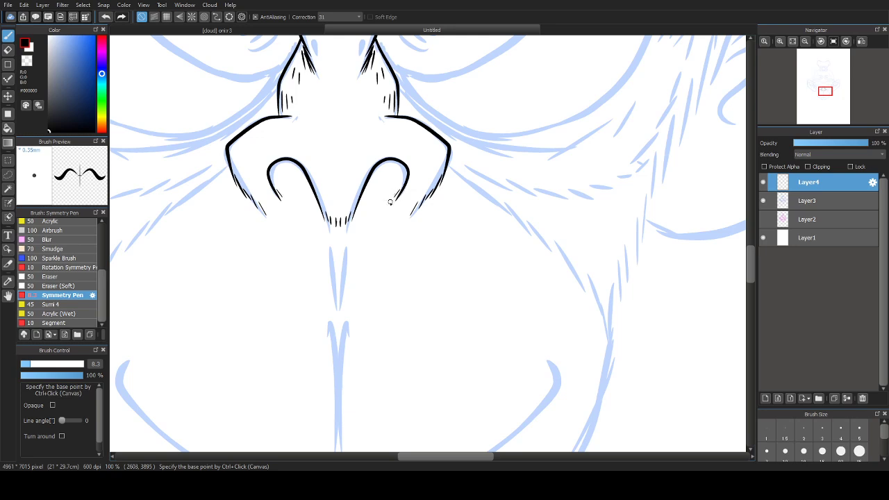
Step: Ink the inner curve of the nostrils and fill the openings solid black, with small hatch strokes inside the rim
mouse_move(371, 172)
left_mouse_down()
mouse_move(392, 169)
mouse_move(401, 183)
mouse_move(406, 170)
mouse_move(382, 183)
mouse_move(402, 170)
mouse_move(404, 179)
mouse_move(383, 171)
mouse_move(363, 194)
mouse_move(404, 183)
left_mouse_up()
key("ctrl+z")
key("ctrl+z")
key("ctrl+z")
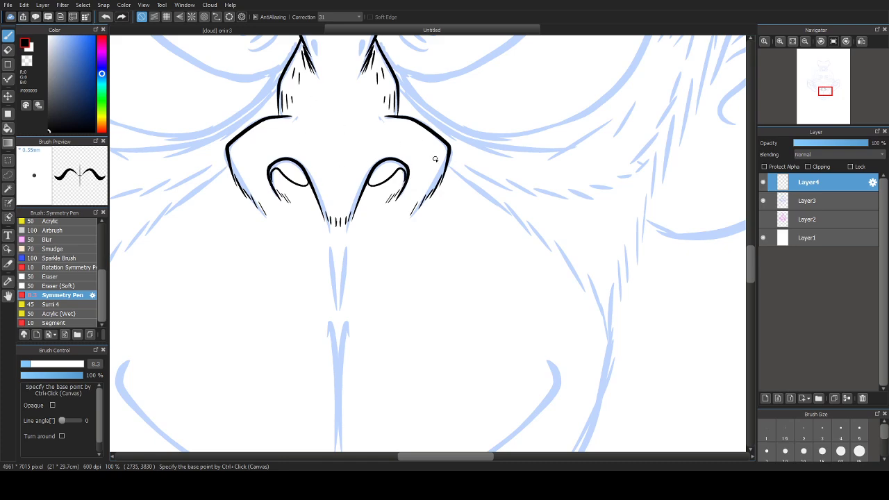
scroll(435, 159, "up", 6)
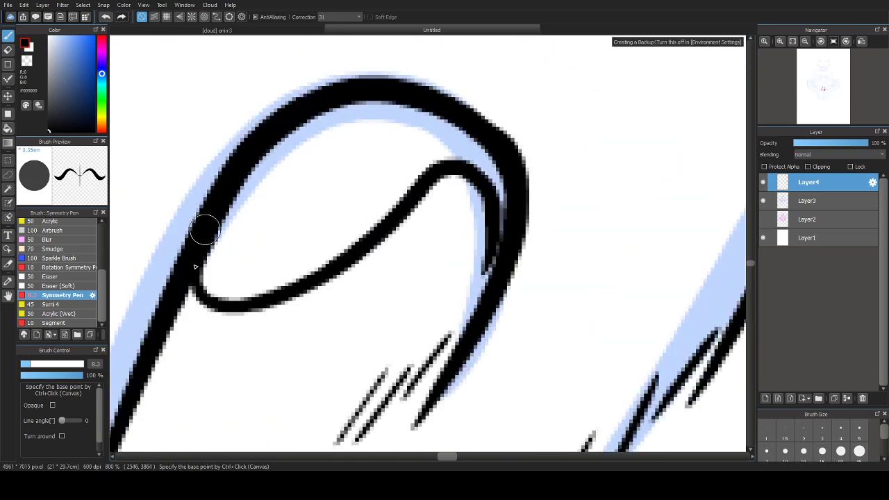
mouse_move(205, 229)
left_mouse_down()
mouse_move(220, 302)
mouse_move(267, 283)
mouse_move(279, 261)
mouse_move(212, 248)
mouse_move(241, 295)
mouse_move(339, 242)
mouse_move(396, 182)
mouse_move(317, 255)
mouse_move(396, 184)
mouse_move(468, 152)
mouse_move(497, 194)
mouse_move(454, 324)
left_mouse_up()
left_click(462, 211)
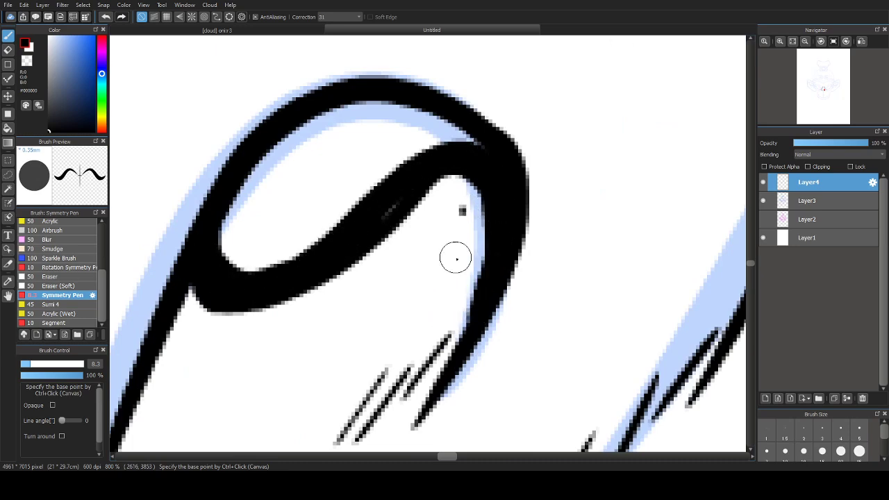
mouse_move(455, 258)
left_mouse_down()
mouse_move(435, 256)
mouse_move(399, 310)
mouse_move(486, 179)
mouse_move(484, 157)
mouse_move(420, 125)
mouse_move(332, 117)
mouse_move(261, 157)
mouse_move(221, 228)
mouse_move(251, 277)
mouse_move(368, 205)
mouse_move(442, 146)
mouse_move(359, 143)
mouse_move(268, 184)
mouse_move(240, 260)
mouse_move(419, 137)
mouse_move(289, 200)
mouse_move(255, 262)
mouse_move(329, 130)
mouse_move(411, 99)
mouse_move(379, 145)
mouse_move(311, 154)
mouse_move(419, 178)
left_mouse_up()
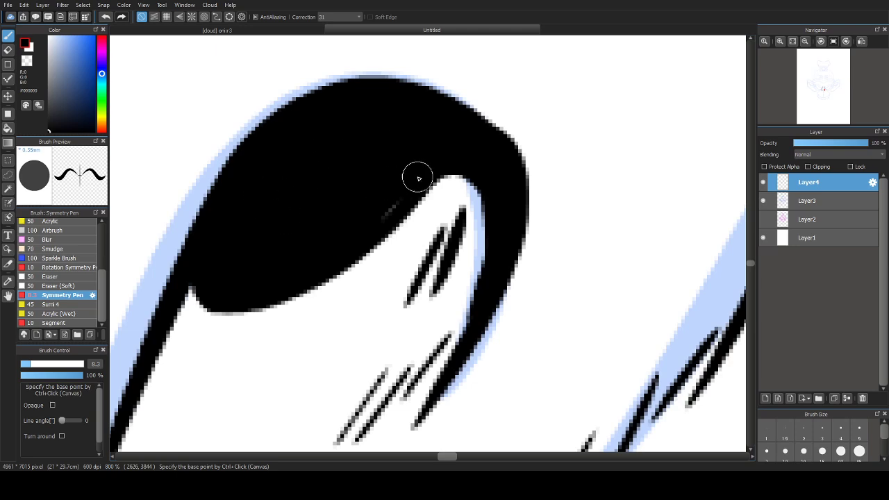
Step: Add short hatch strokes along the nose between the nostrils and on the nose wings
scroll(403, 174, "down", 10)
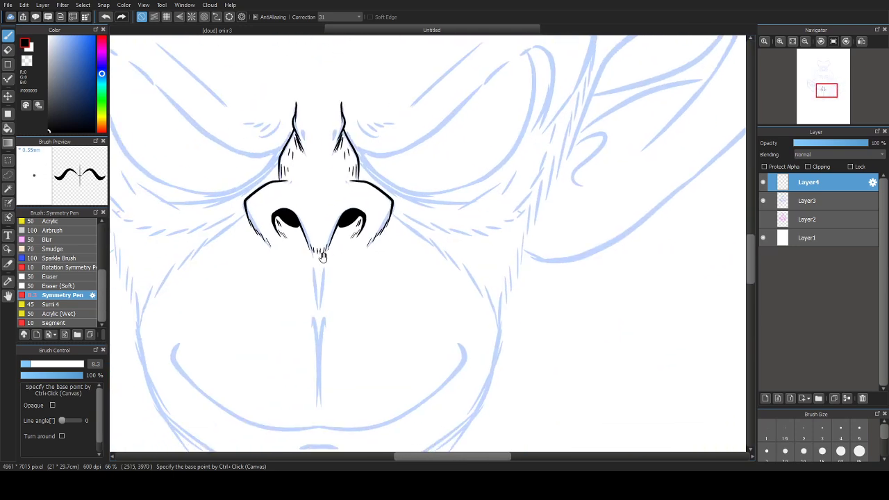
scroll(321, 257, "up", 5)
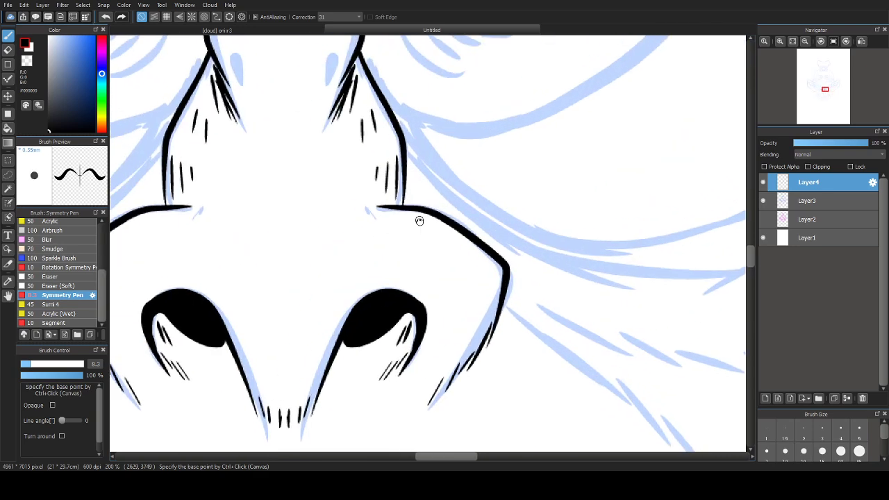
left_click_drag(394, 207, 411, 224)
mouse_move(366, 279)
left_mouse_down()
mouse_move(439, 157)
mouse_move(516, 171)
left_mouse_up()
left_click_drag(388, 211, 441, 308)
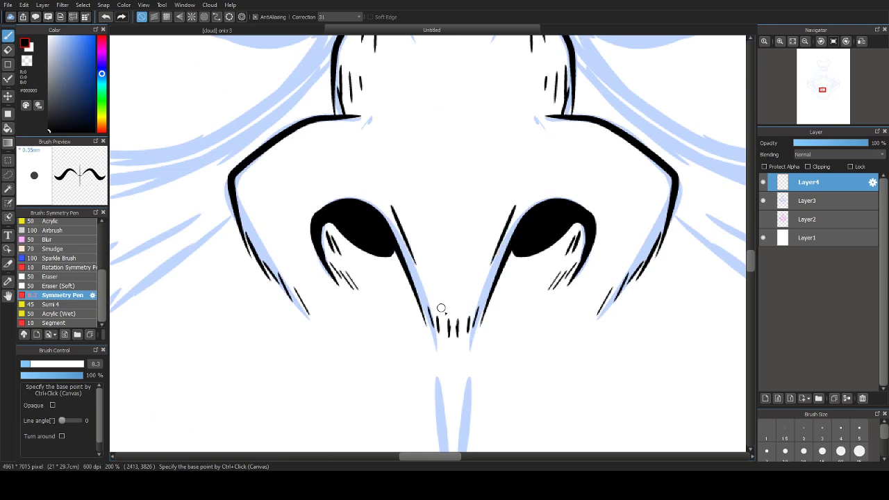
left_click_drag(419, 240, 422, 251)
left_click_drag(310, 200, 294, 213)
left_click_drag(295, 197, 291, 207)
left_click_drag(465, 118, 282, 248)
left_click_drag(346, 103, 307, 203)
Step: Ink the upper eyelid as one sweeping curve from the nose bridge around the outer eye corner, redoing it until it flows smoothly
scroll(292, 222, "up", 2)
scroll(291, 222, "right", 3)
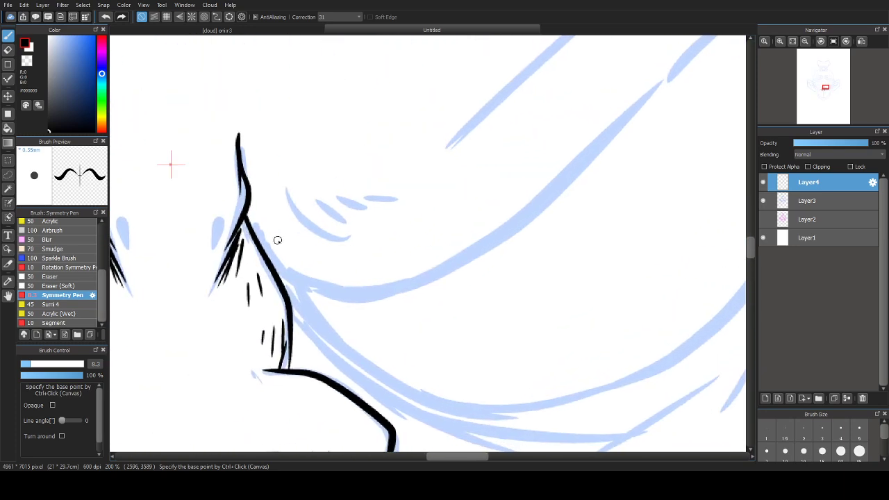
scroll(340, 171, "down", 2)
scroll(278, 190, "right", 3)
scroll(278, 190, "down", 1)
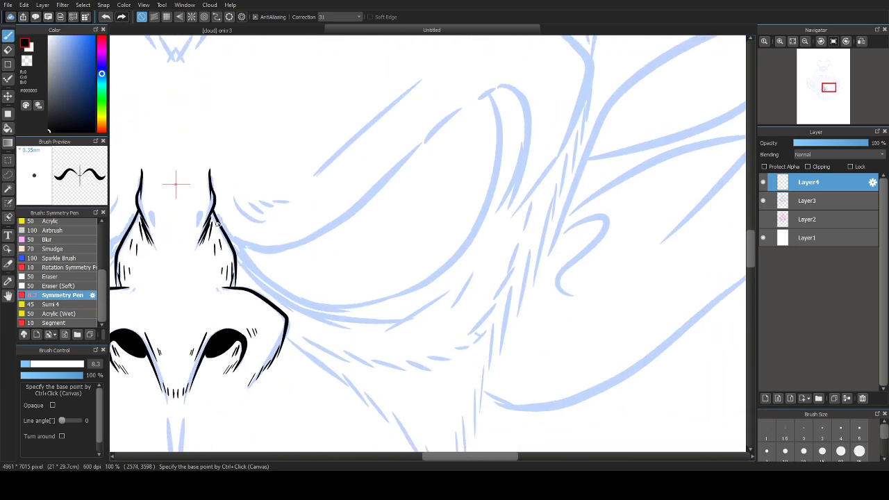
mouse_move(215, 211)
left_mouse_down()
mouse_move(228, 244)
mouse_move(341, 230)
left_mouse_up()
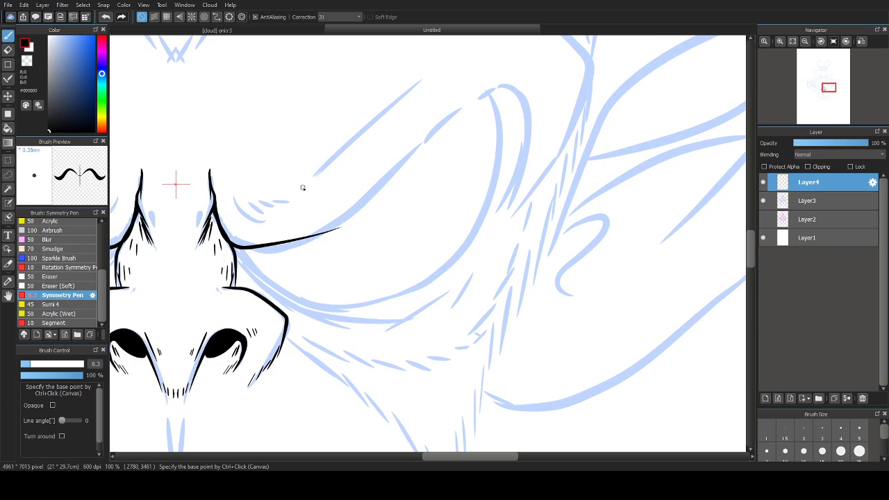
key("ctrl+z")
scroll(275, 216, "up", 1)
mouse_move(184, 209)
left_mouse_down()
mouse_move(283, 273)
mouse_move(423, 193)
mouse_move(541, 85)
mouse_move(665, 88)
mouse_move(649, 208)
left_mouse_up()
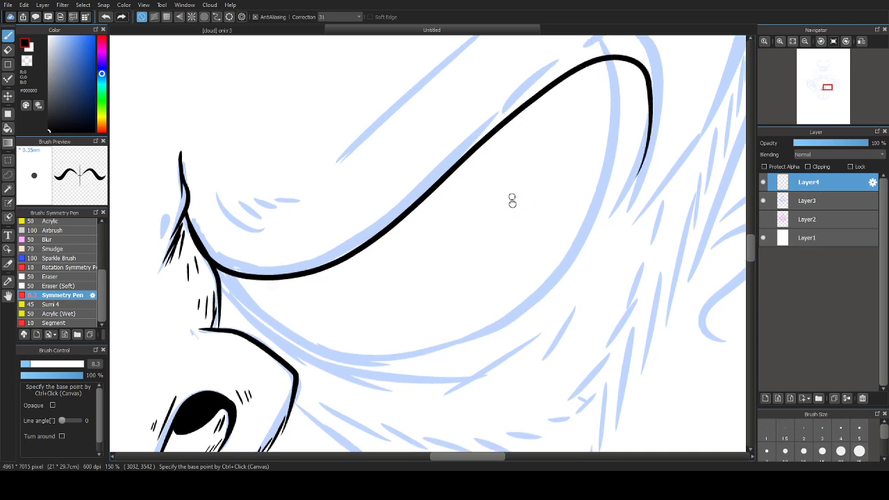
scroll(468, 218, "down", 1)
key("ctrl+z")
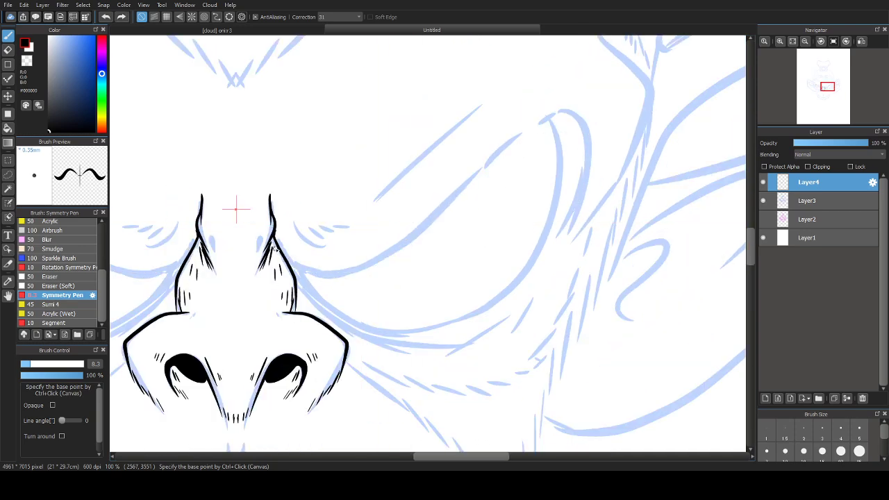
mouse_move(275, 248)
left_mouse_down()
mouse_move(367, 266)
mouse_move(516, 143)
mouse_move(604, 181)
mouse_move(571, 245)
left_mouse_up()
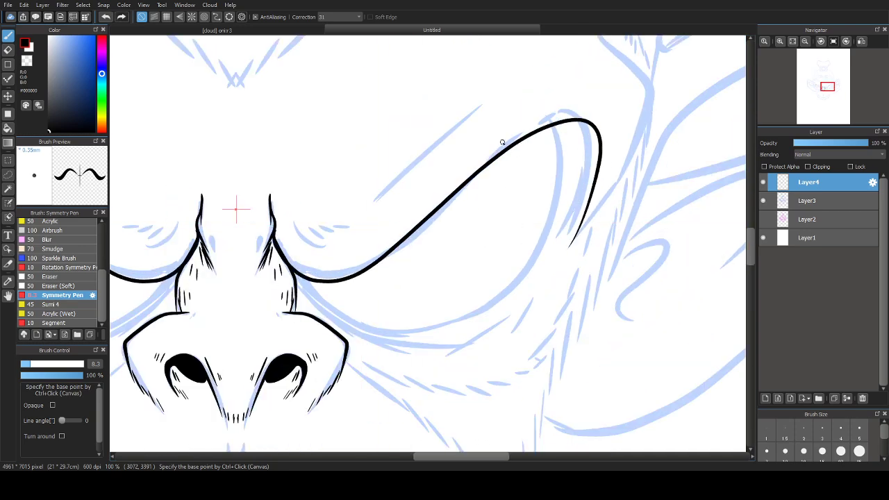
key("ctrl+z")
mouse_move(276, 231)
left_mouse_down()
mouse_move(288, 260)
mouse_move(338, 279)
mouse_move(412, 229)
mouse_move(477, 162)
mouse_move(540, 118)
mouse_move(582, 131)
mouse_move(561, 224)
left_mouse_up()
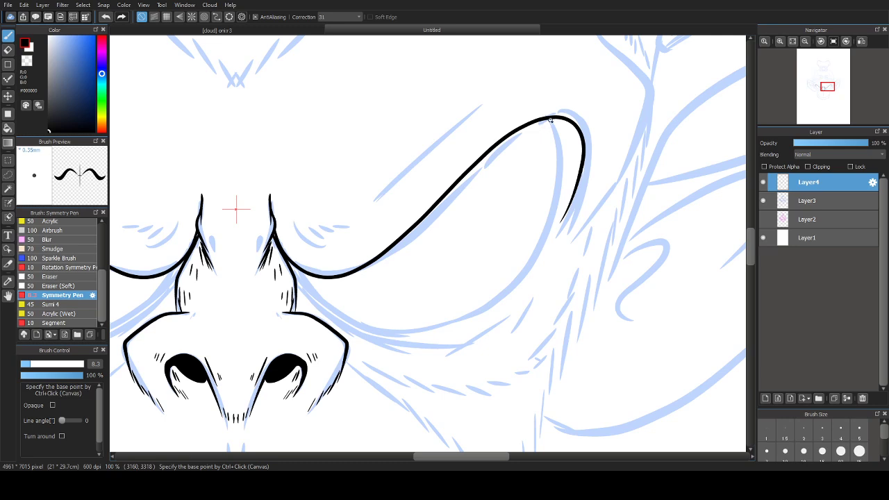
Step: Ink the short frown wrinkles, the diagonal brow crease and the angular outer brow contour around the eye
mouse_move(294, 222)
left_mouse_down()
mouse_move(326, 239)
mouse_move(492, 88)
mouse_move(522, 83)
mouse_move(494, 133)
left_mouse_up()
key("ctrl+z")
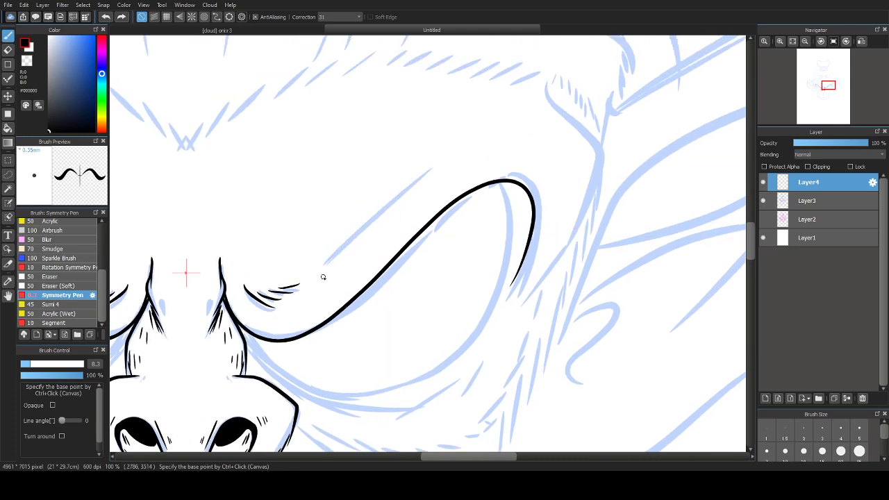
left_click_drag(323, 263, 448, 159)
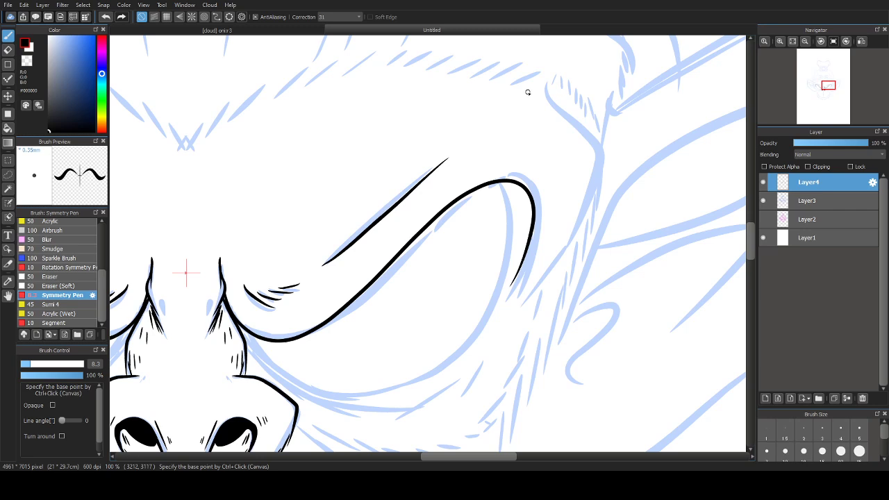
mouse_move(553, 117)
left_mouse_down()
mouse_move(594, 151)
mouse_move(597, 202)
mouse_move(497, 335)
left_mouse_up()
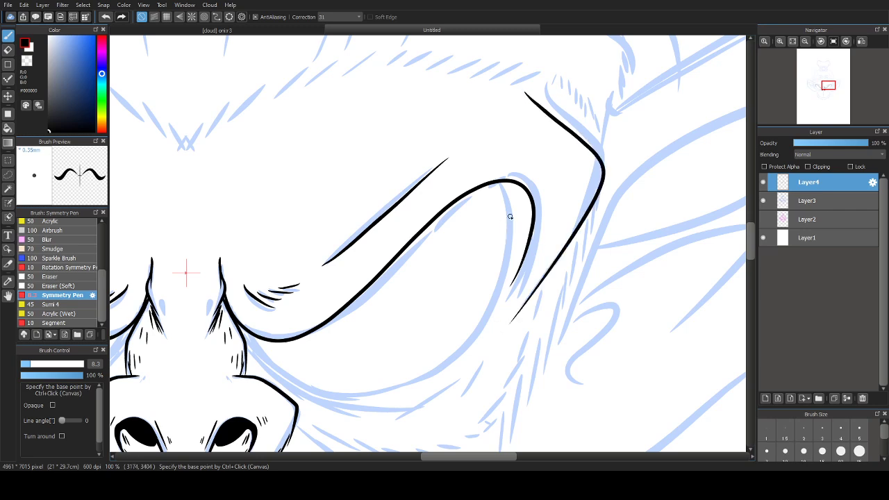
Step: Ink the vertical crease lines inside the outer eye corner and the lower eyelid curve sweeping down to the nose bridge
mouse_move(503, 182)
left_mouse_down()
mouse_move(523, 208)
mouse_move(511, 261)
left_mouse_up()
key("ctrl+z")
mouse_move(507, 179)
left_mouse_down()
mouse_move(530, 236)
mouse_move(521, 256)
left_mouse_up()
mouse_move(507, 182)
left_mouse_down()
mouse_move(520, 240)
mouse_move(459, 179)
left_mouse_up()
mouse_move(264, 243)
left_mouse_down()
mouse_move(311, 290)
mouse_move(386, 303)
mouse_move(471, 266)
mouse_move(526, 200)
mouse_move(537, 133)
mouse_move(520, 94)
left_mouse_up()
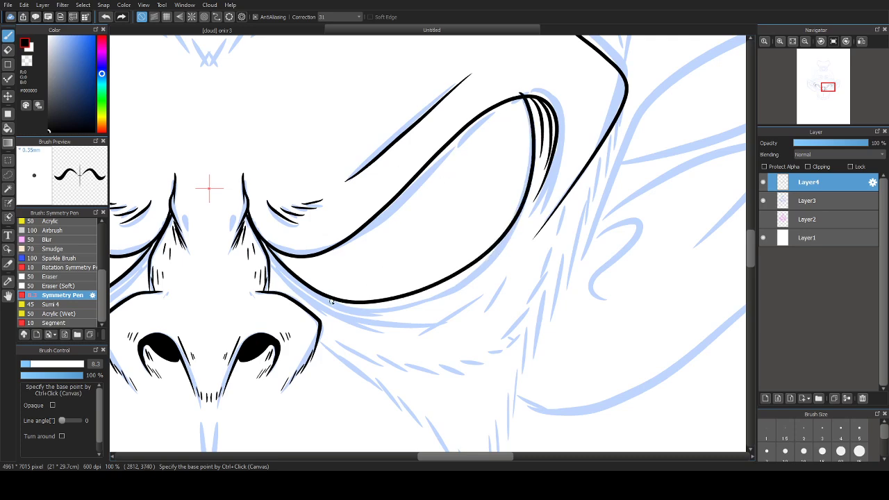
Step: Ink the under-eye bag line from the inner eye corner and two short creases below the outer lower lid
left_click_drag(359, 288, 364, 246)
mouse_move(271, 207)
left_mouse_down()
mouse_move(298, 236)
mouse_move(443, 282)
left_mouse_up()
key("ctrl+z")
left_click_drag(305, 280, 303, 203)
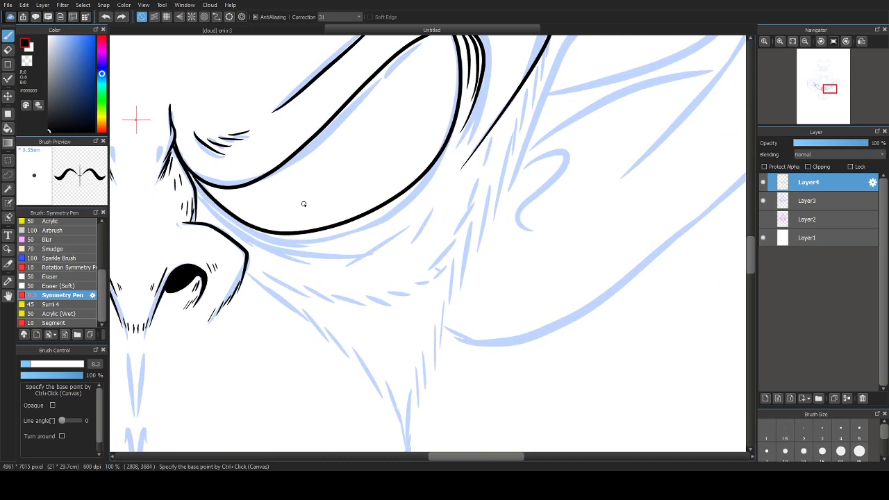
mouse_move(198, 190)
left_mouse_down()
mouse_move(267, 245)
mouse_move(364, 242)
left_mouse_up()
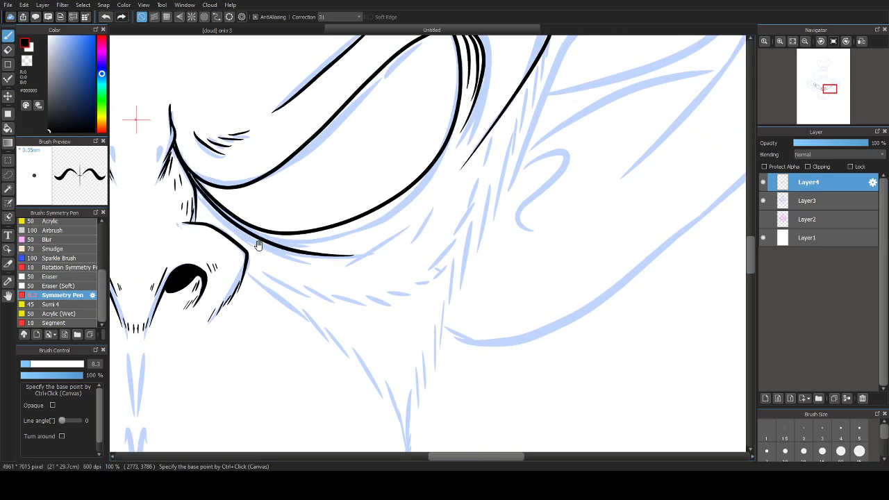
left_click_drag(436, 174, 372, 241)
left_click_drag(437, 200, 414, 226)
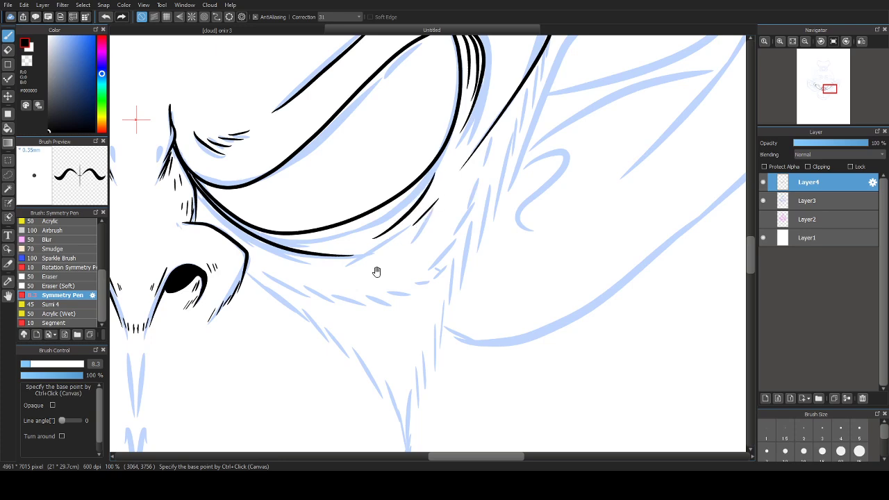
Step: Ink the upper muzzle contour with overlapping short fur strokes curving from the nose wing down to the side of the muzzle
left_click_drag(378, 272, 458, 242)
left_click_drag(277, 164, 308, 204)
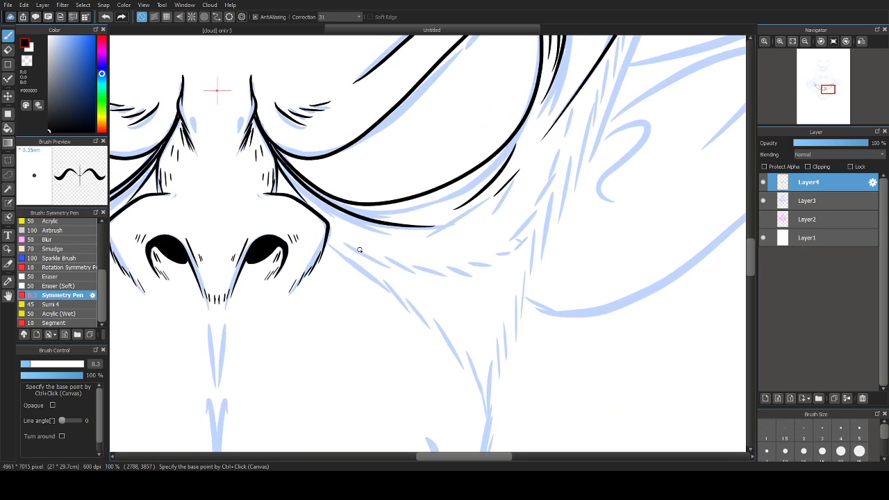
left_click_drag(329, 247, 418, 319)
mouse_move(409, 299)
left_mouse_down()
mouse_move(371, 227)
mouse_move(365, 238)
mouse_move(401, 264)
left_mouse_up()
left_click_drag(386, 239, 416, 290)
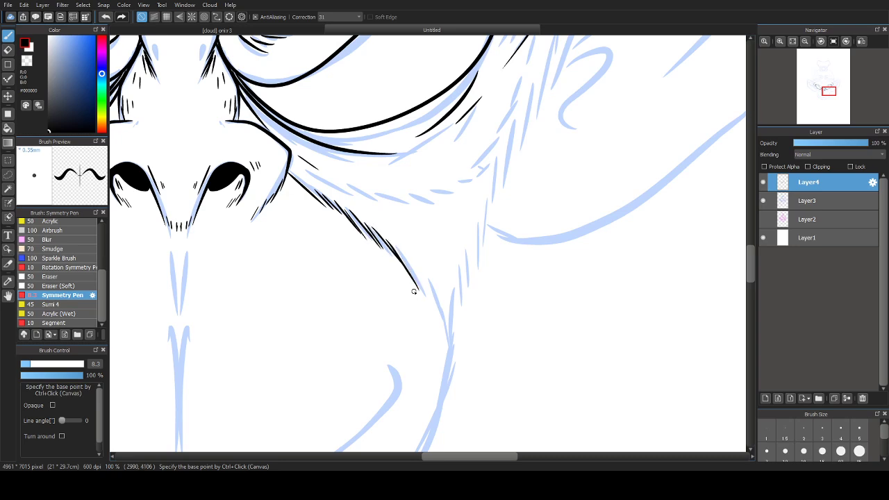
left_click_drag(405, 256, 435, 319)
left_click_drag(430, 289, 446, 339)
left_click_drag(443, 308, 448, 365)
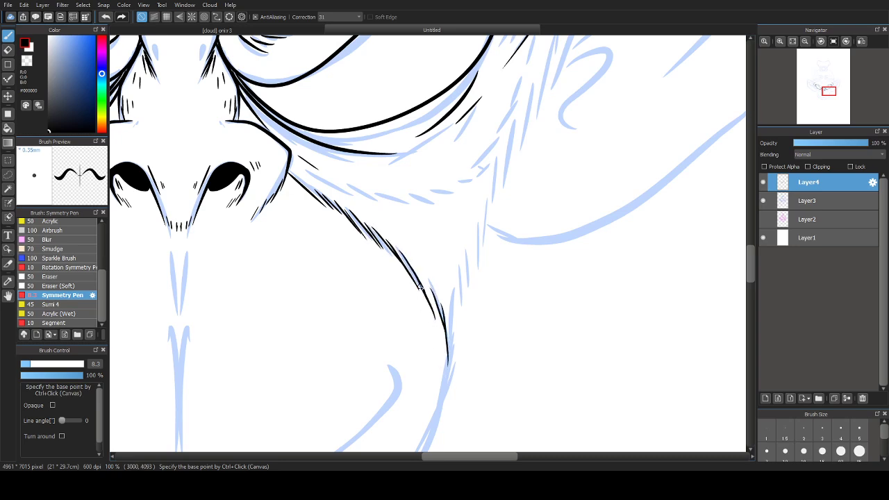
left_click_drag(421, 286, 434, 323)
left_click_drag(377, 264, 397, 330)
Step: Ink the cheek fur edge in short strokes below the eye bag, from the nose wing up to the outer brow contour
left_click_drag(364, 208, 315, 176)
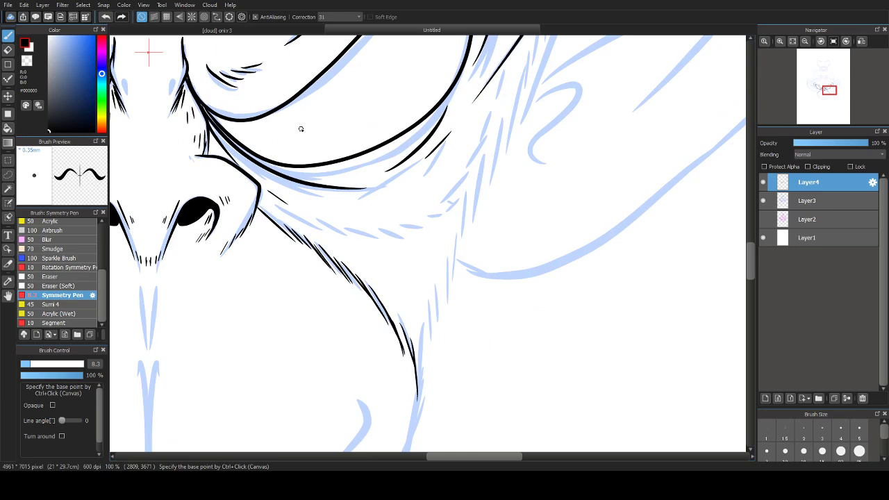
key("Right")
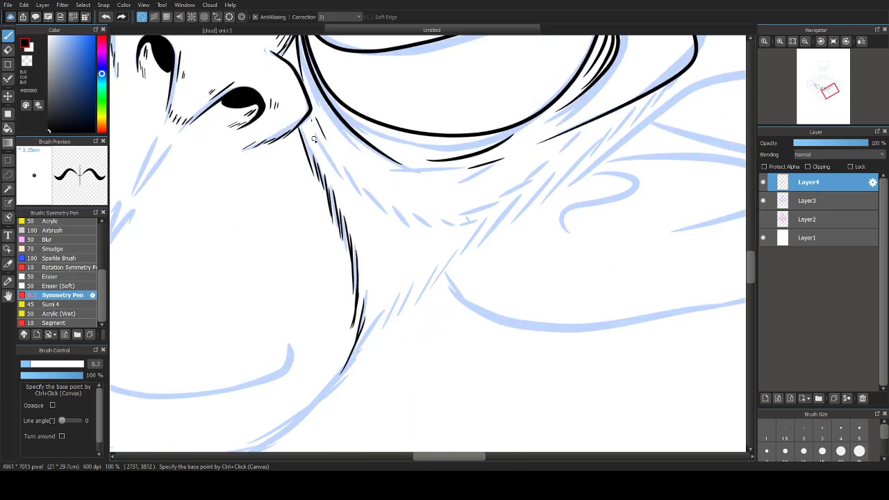
left_click_drag(324, 154, 318, 128)
key("Left")
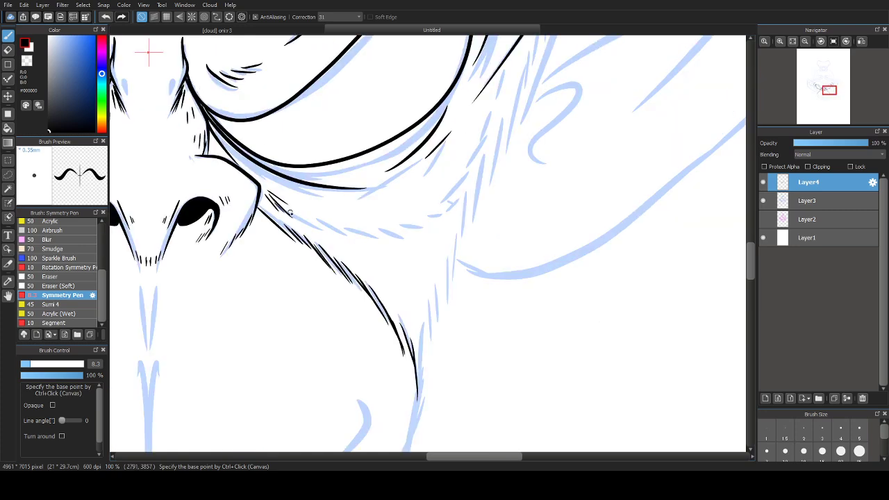
mouse_move(290, 210)
left_mouse_down()
mouse_move(314, 225)
mouse_move(382, 232)
mouse_move(428, 216)
left_mouse_up()
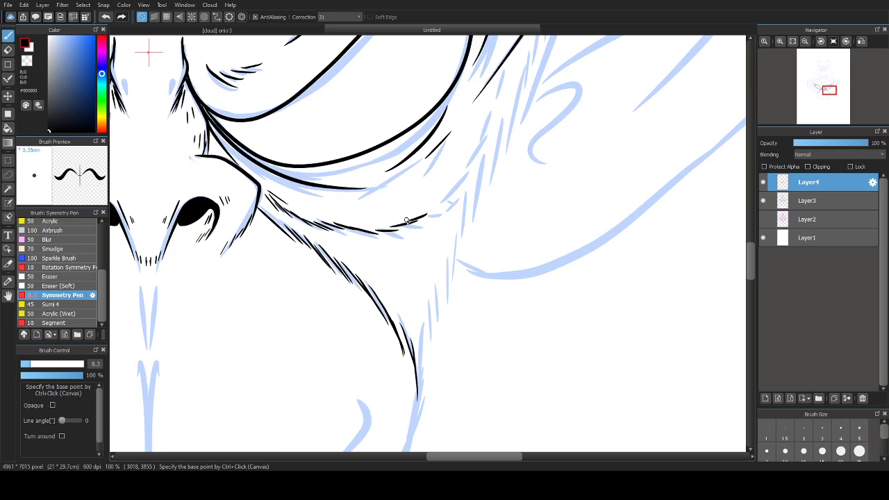
mouse_move(448, 171)
left_mouse_down()
mouse_move(424, 236)
mouse_move(380, 276)
left_mouse_up()
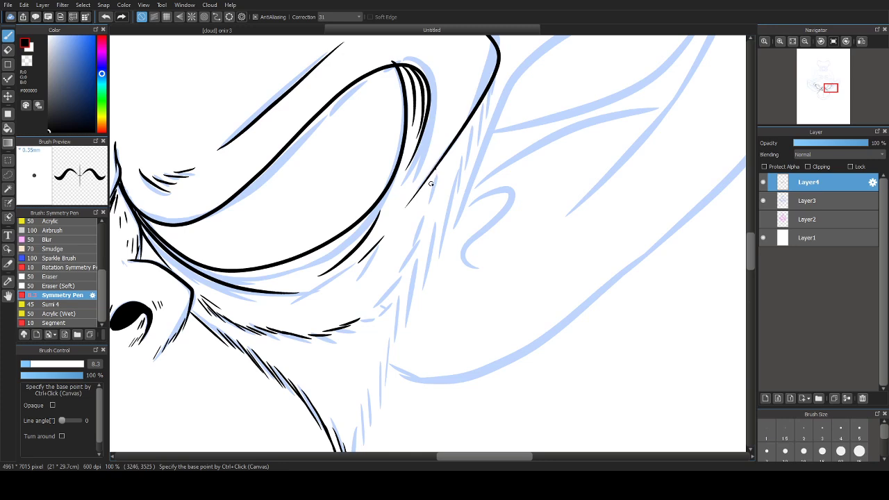
left_click_drag(431, 189, 388, 297)
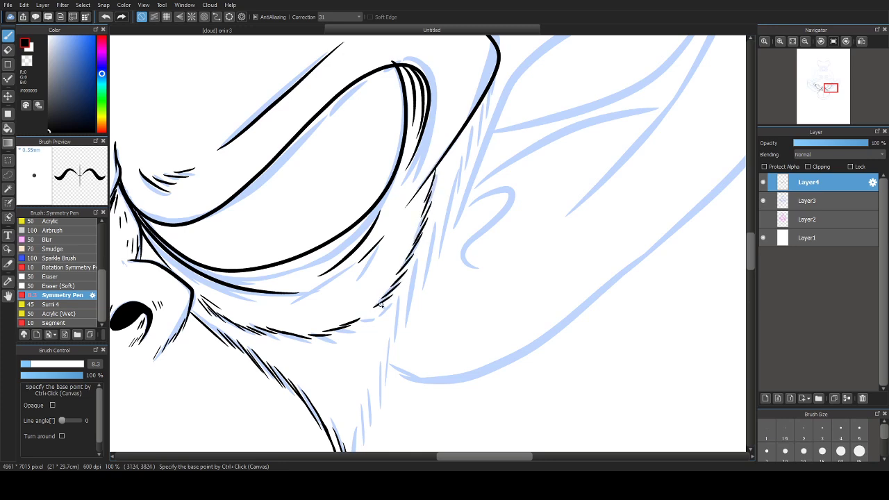
Step: Check the black line art of the whole face with Layer3's blue sketch temporarily hidden
scroll(386, 285, "down", 5)
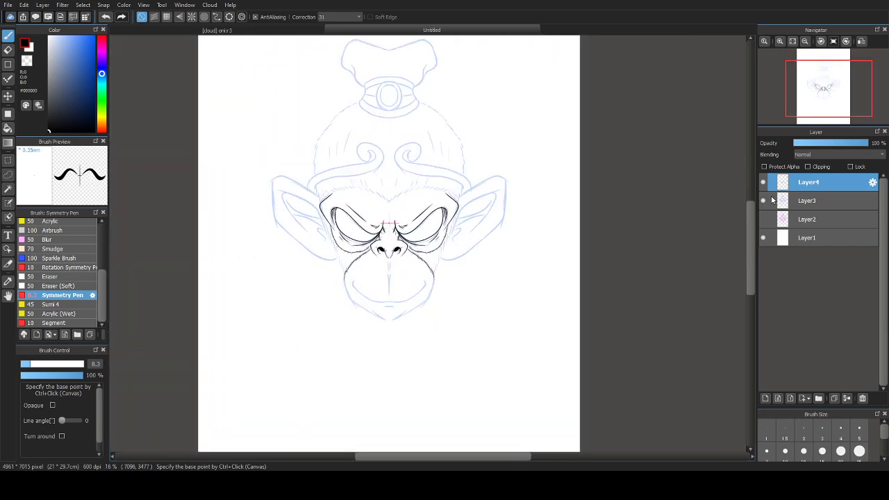
left_click(763, 200)
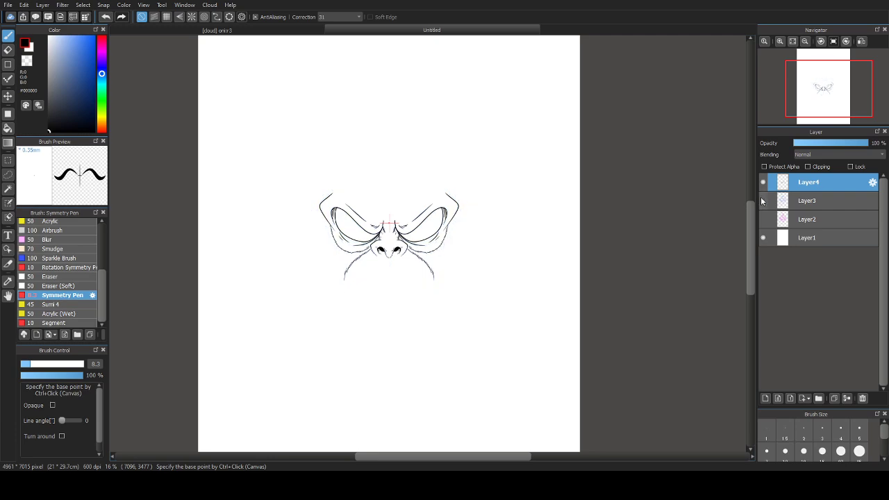
left_click(762, 200)
Step: Ink short fur strokes along the upper edge of the angular brow contour and a small tuft at its upper end
scroll(453, 225, "up", 6)
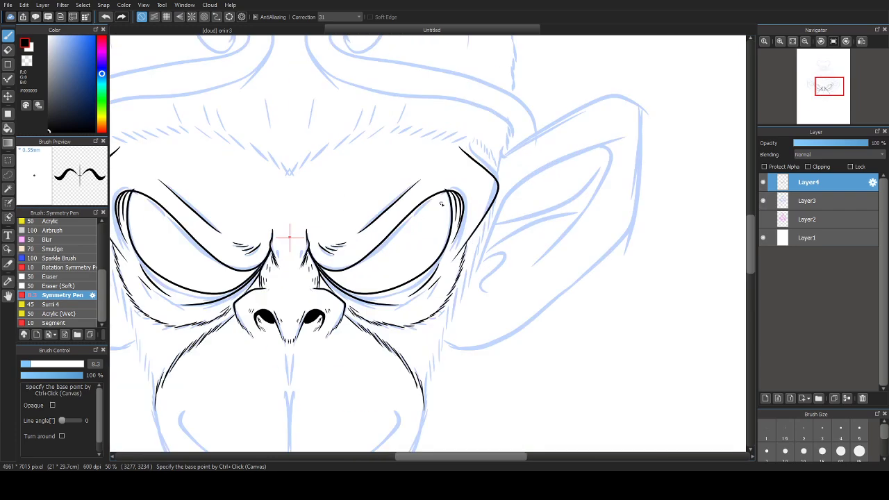
scroll(398, 238, "up", 1)
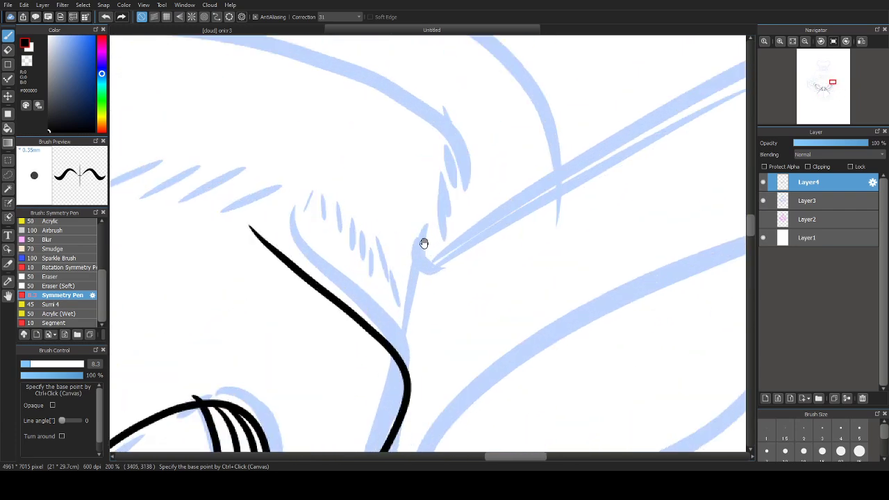
left_click_drag(423, 244, 373, 281)
scroll(382, 308, "down", 2)
left_click_drag(335, 365, 407, 280)
scroll(358, 175, "up", 2)
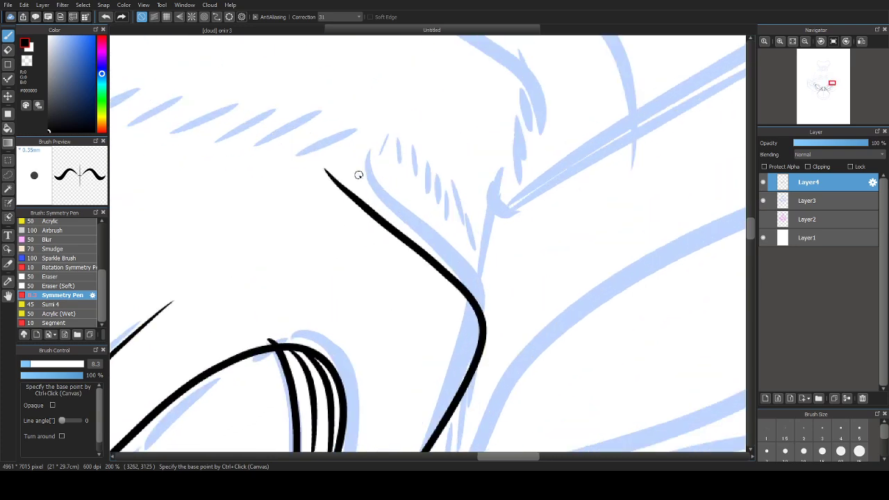
mouse_move(375, 169)
left_mouse_down()
mouse_move(395, 215)
mouse_move(413, 229)
left_mouse_up()
left_click_drag(408, 206, 448, 271)
left_click_drag(385, 227, 456, 274)
mouse_move(444, 202)
left_mouse_down()
mouse_move(446, 224)
mouse_move(437, 218)
left_mouse_up()
mouse_move(438, 193)
left_mouse_down()
mouse_move(433, 216)
mouse_move(417, 219)
left_mouse_up()
mouse_move(434, 171)
left_mouse_down()
mouse_move(384, 226)
mouse_move(358, 213)
left_mouse_up()
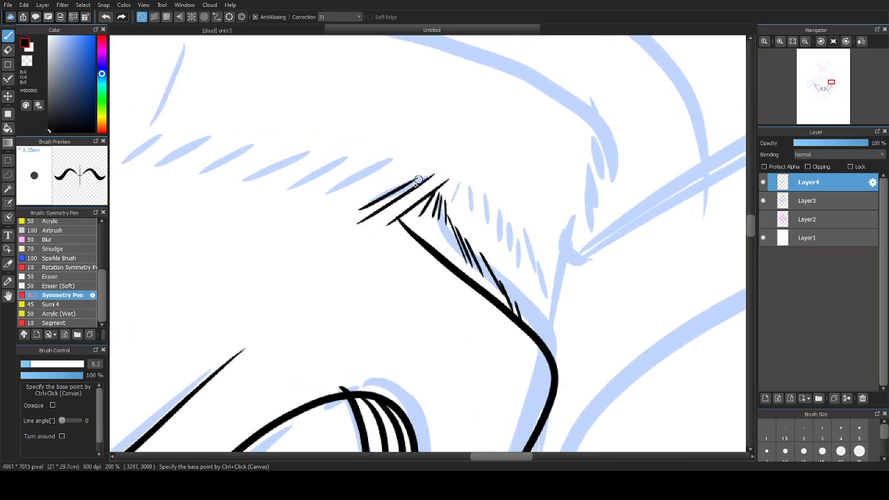
Step: Ink the hairline's central V-shaped peak on the forehead with overlapping short fur strokes
scroll(339, 254, "down", 3)
scroll(339, 254, "down", 3)
scroll(380, 207, "up", 5)
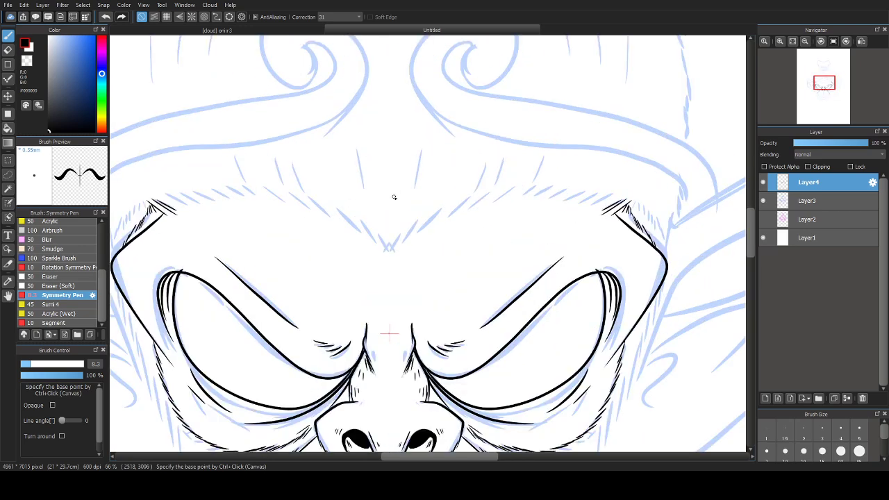
scroll(405, 239, "up", 1)
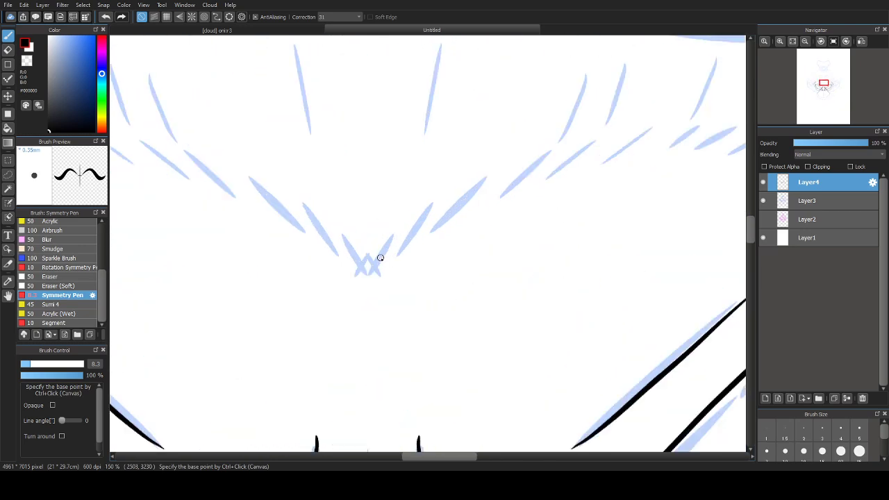
mouse_move(387, 234)
left_mouse_down()
mouse_move(364, 272)
mouse_move(375, 259)
left_mouse_up()
left_click_drag(409, 228, 402, 243)
left_click_drag(437, 202, 403, 246)
mouse_move(440, 215)
left_mouse_down()
mouse_move(425, 232)
mouse_move(455, 212)
left_mouse_up()
mouse_move(492, 175)
left_mouse_down()
mouse_move(456, 216)
mouse_move(519, 170)
left_mouse_up()
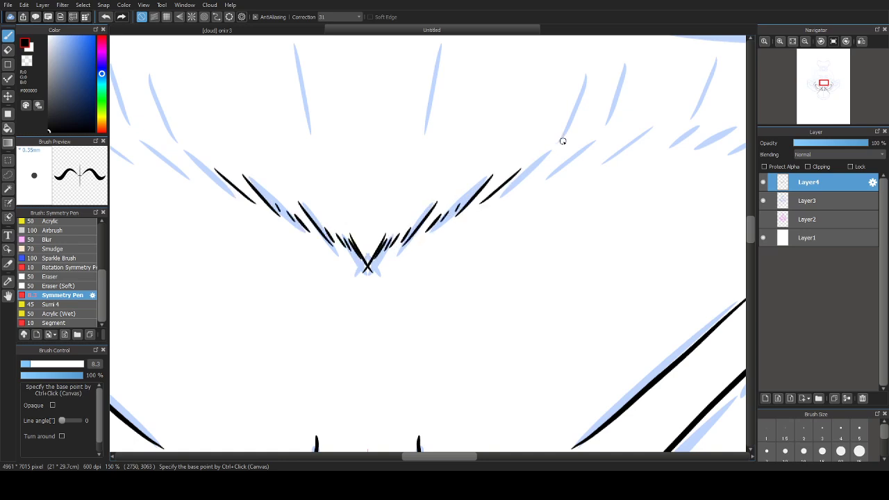
Step: Extend the fur hairline from the central peak out to the brow tufts, including a few longer curved hairs
left_click_drag(561, 143, 508, 196)
left_click_drag(605, 88, 550, 168)
scroll(625, 135, "down", 5)
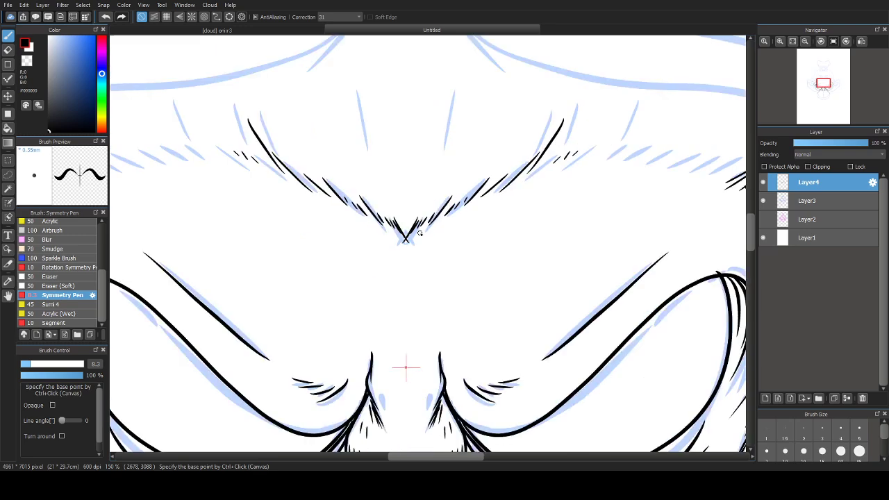
scroll(553, 171, "up", 3)
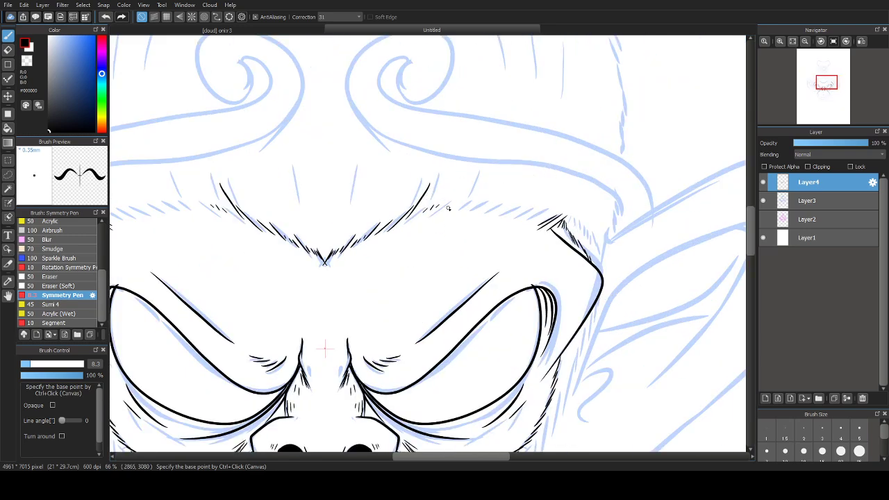
mouse_move(458, 203)
left_mouse_down()
mouse_move(490, 206)
mouse_move(533, 193)
mouse_move(503, 211)
left_mouse_up()
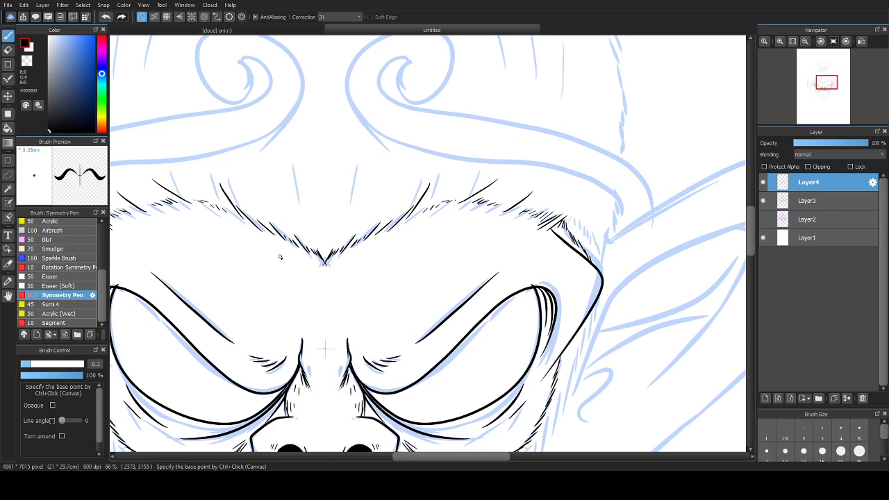
Step: Thicken the hairline on both sides of the central peak with extra short hatch strokes
scroll(280, 257, "up", 2)
left_click_drag(268, 216, 286, 241)
mouse_move(284, 230)
left_mouse_down()
mouse_move(284, 254)
mouse_move(261, 225)
left_mouse_up()
mouse_move(263, 252)
left_mouse_down()
mouse_move(249, 230)
mouse_move(260, 244)
left_mouse_up()
left_click_drag(324, 247, 332, 267)
left_click_drag(319, 252, 327, 267)
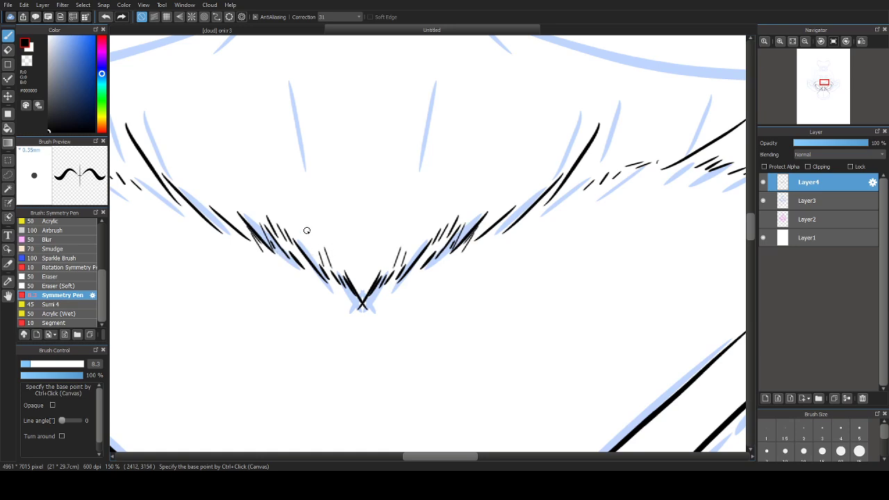
Step: Add sparse longer hairs on the forehead above the hairline and a cluster of short strokes along its upper bend
left_click_drag(212, 198, 310, 228)
left_click_drag(304, 135, 320, 209)
left_click_drag(279, 159, 287, 196)
mouse_move(268, 180)
left_mouse_down()
mouse_move(279, 206)
mouse_move(260, 213)
left_mouse_up()
left_click_drag(310, 234, 325, 264)
left_click_drag(290, 244, 300, 254)
left_click_drag(279, 227, 309, 257)
left_click_drag(271, 224, 291, 252)
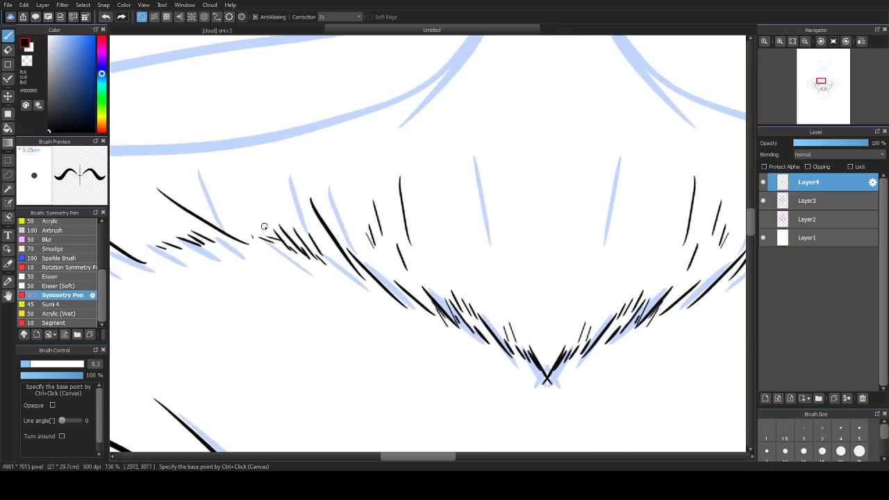
Step: Add a longer stray hair and more short fur strokes along the outer part of the hairline toward the brow tuft
left_click_drag(199, 182, 229, 221)
left_click_drag(178, 244, 278, 261)
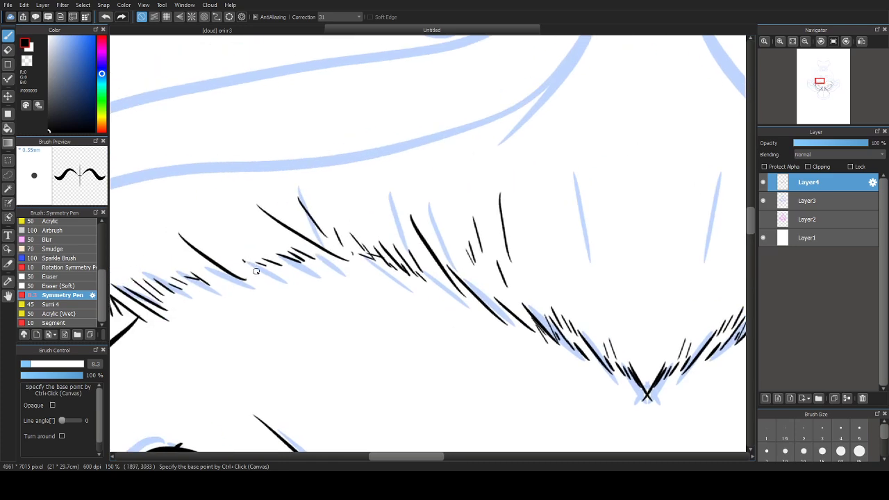
mouse_move(195, 280)
left_mouse_down()
mouse_move(289, 282)
mouse_move(334, 197)
left_mouse_up()
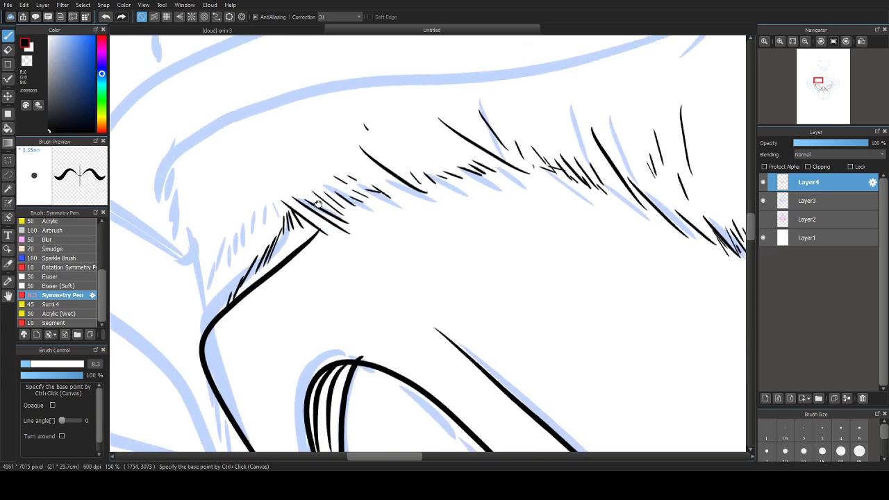
Step: Set the stroke correction to 20 and ink the temple's fur edge in short strokes from the headband down to the brow corner
left_click_drag(207, 299, 262, 236)
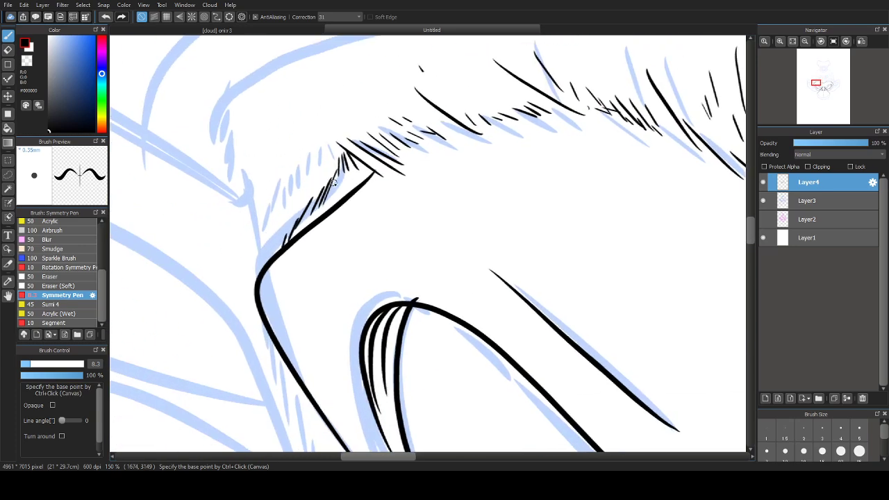
type("20")
mouse_move(228, 115)
left_mouse_down()
mouse_move(238, 202)
mouse_move(278, 250)
mouse_move(247, 207)
mouse_move(265, 273)
left_mouse_up()
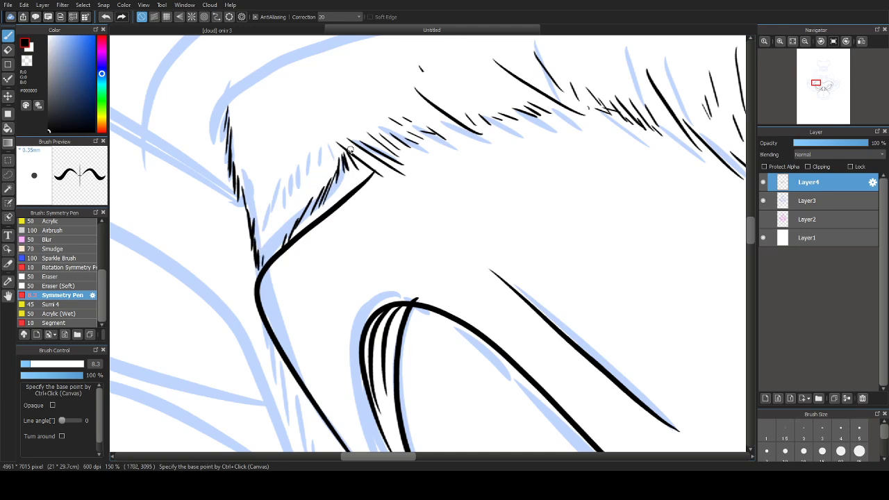
Step: Densify the outer hairline from the brow tuft inward with short fur strokes and scattered stray hairs above it
mouse_move(366, 142)
left_mouse_down()
mouse_move(384, 157)
mouse_move(447, 122)
mouse_move(350, 198)
left_mouse_up()
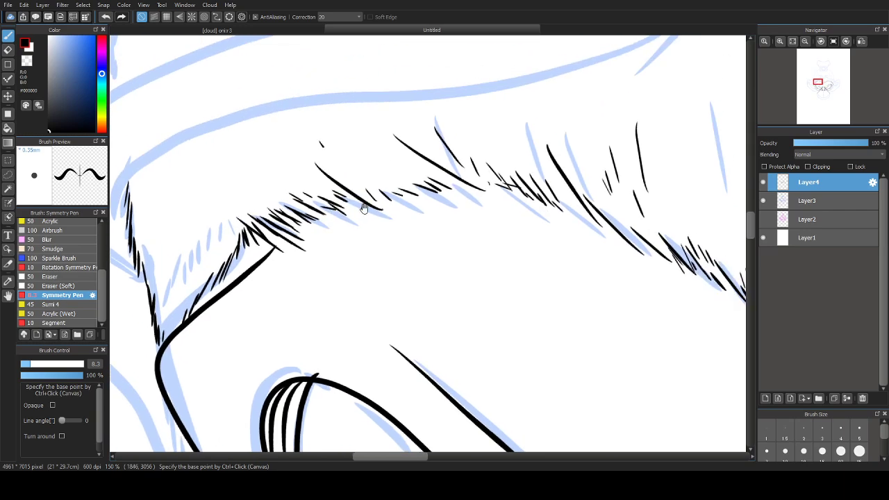
left_click_drag(353, 154, 370, 175)
left_click_drag(367, 161, 377, 171)
left_click_drag(360, 130, 396, 163)
left_click_drag(383, 169, 268, 190)
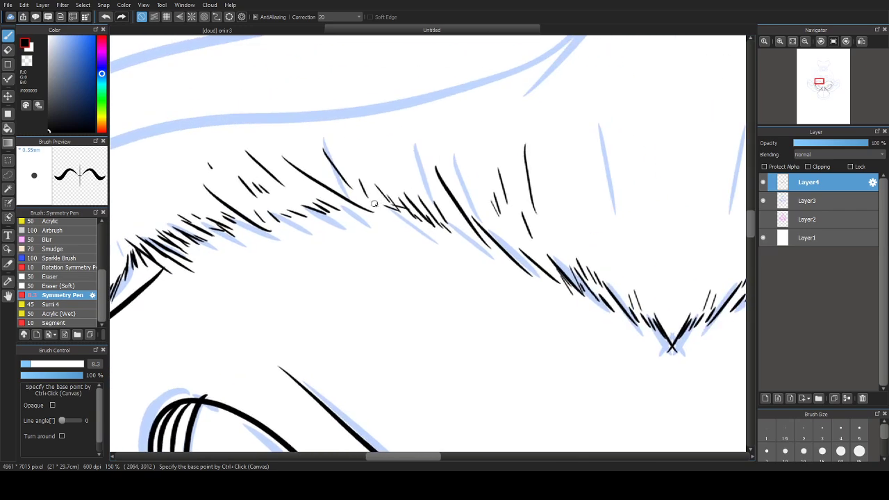
mouse_move(367, 181)
left_mouse_down()
mouse_move(386, 211)
mouse_move(432, 218)
left_mouse_up()
mouse_move(403, 153)
left_mouse_down()
mouse_move(413, 171)
mouse_move(341, 169)
left_mouse_up()
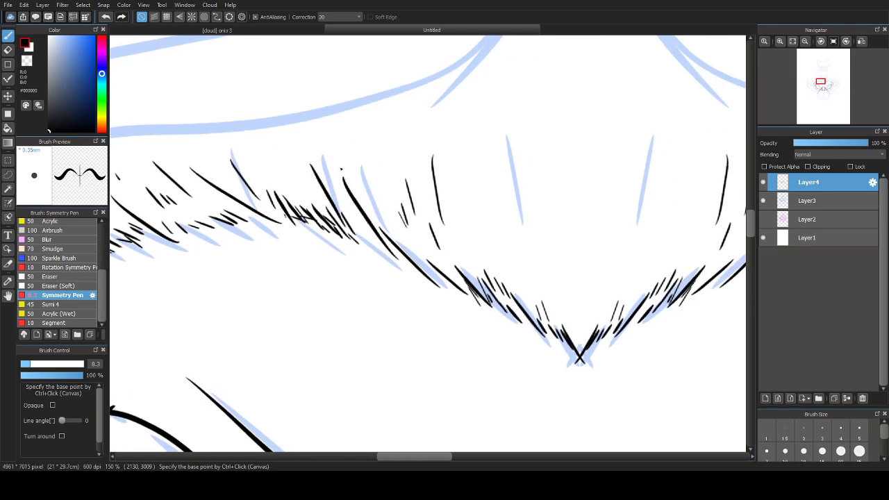
Step: Fill the center of the forehead above the hairline peak with scattered short hairs and longer vertical strands
mouse_move(411, 220)
left_mouse_down()
mouse_move(300, 192)
mouse_move(311, 238)
mouse_move(326, 234)
left_mouse_up()
left_click_drag(323, 225, 345, 246)
mouse_move(403, 220)
left_mouse_down()
mouse_move(296, 202)
mouse_move(347, 259)
left_mouse_up()
left_click_drag(319, 207, 328, 241)
left_click_drag(312, 206, 318, 237)
left_click_drag(297, 193, 302, 218)
left_click_drag(301, 173, 335, 281)
left_click_drag(314, 114, 317, 246)
left_click_drag(291, 186, 301, 245)
left_click_drag(288, 214, 292, 243)
left_click_drag(276, 207, 273, 239)
scroll(314, 231, "down", 7)
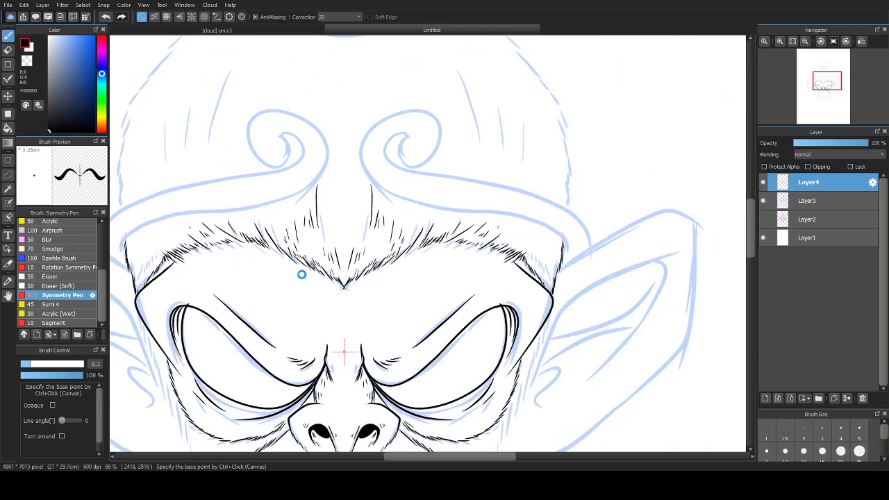
Step: Ink the outer fur edge of the cheek in short strokes from the brow corner down to the muzzle's side
left_click_drag(262, 298, 312, 250)
scroll(327, 207, "up", 2)
scroll(286, 244, "up", 4)
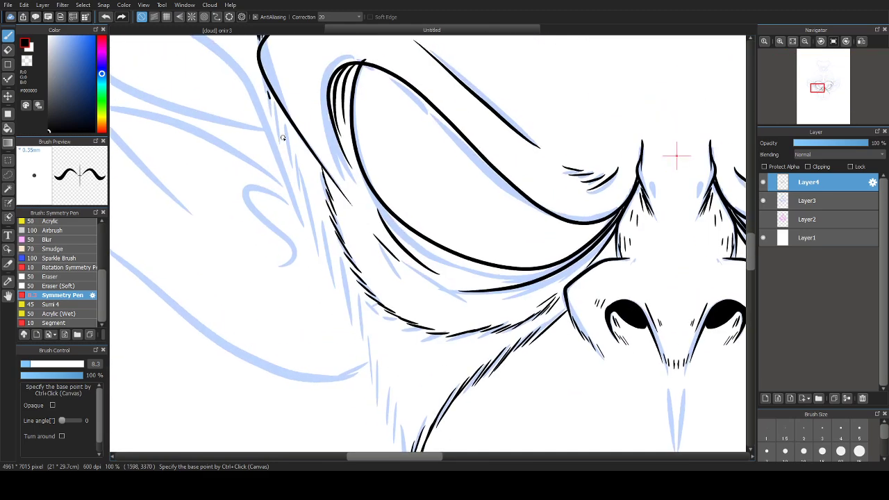
left_click_drag(282, 138, 281, 131)
mouse_move(305, 226)
left_mouse_down()
mouse_move(310, 217)
mouse_move(325, 265)
left_mouse_up()
mouse_move(325, 250)
left_mouse_down()
mouse_move(332, 288)
mouse_move(305, 203)
left_mouse_up()
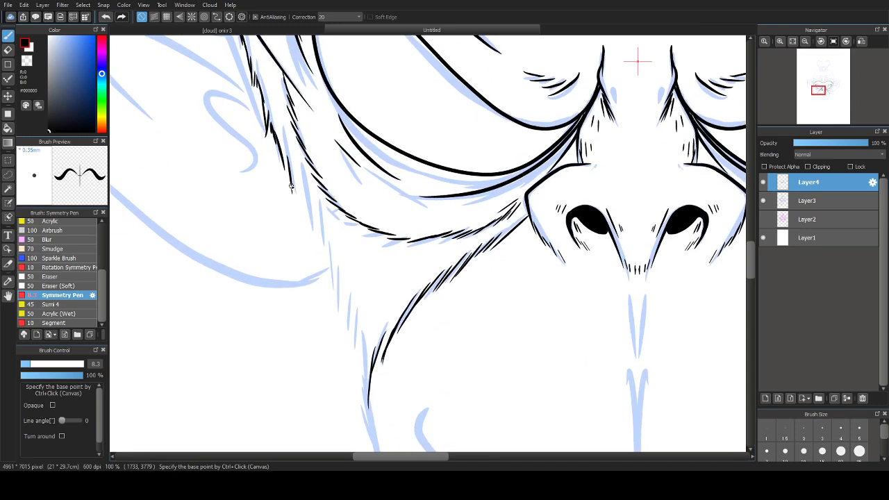
left_click_drag(284, 171, 297, 214)
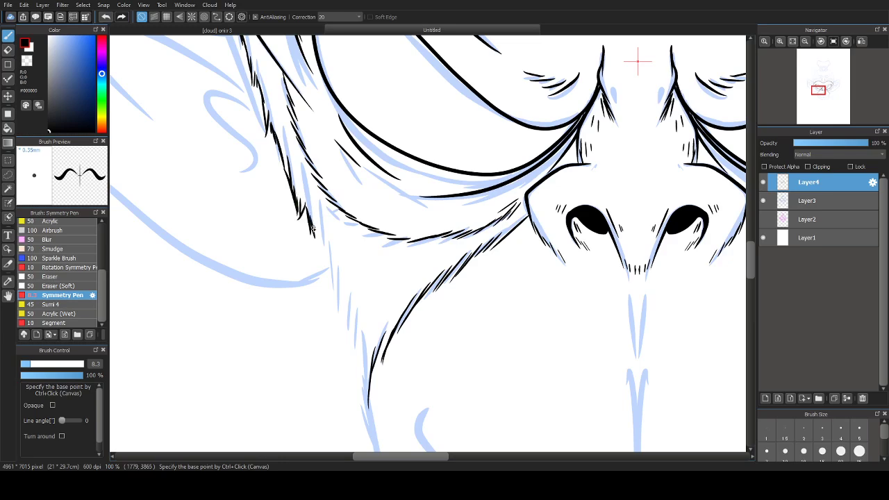
left_click_drag(343, 309, 295, 198)
left_click_drag(297, 202, 306, 229)
left_click_drag(310, 223, 318, 270)
left_click_drag(321, 243, 323, 256)
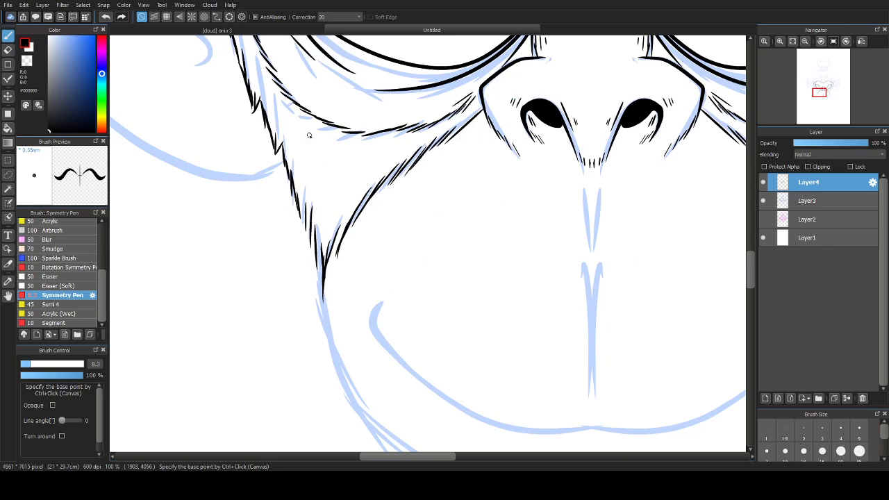
Step: Add short fur strokes along the muzzle's upper line and scattered hairs above the point where it meets the cheek edge
left_click_drag(452, 121, 440, 133)
left_click_drag(455, 124, 441, 137)
left_click_drag(367, 177, 396, 220)
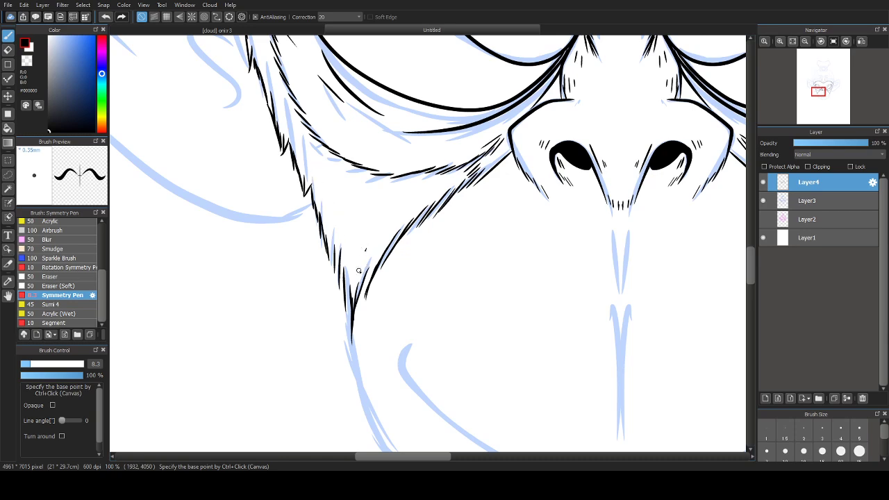
left_click_drag(375, 200, 381, 302)
Step: Densify the outer cheek fur and add short and long stray hairs at the temple just below the headband
mouse_move(254, 111)
left_mouse_down()
mouse_move(315, 220)
mouse_move(317, 260)
left_mouse_up()
left_click_drag(325, 239, 331, 261)
left_click_drag(278, 95, 315, 228)
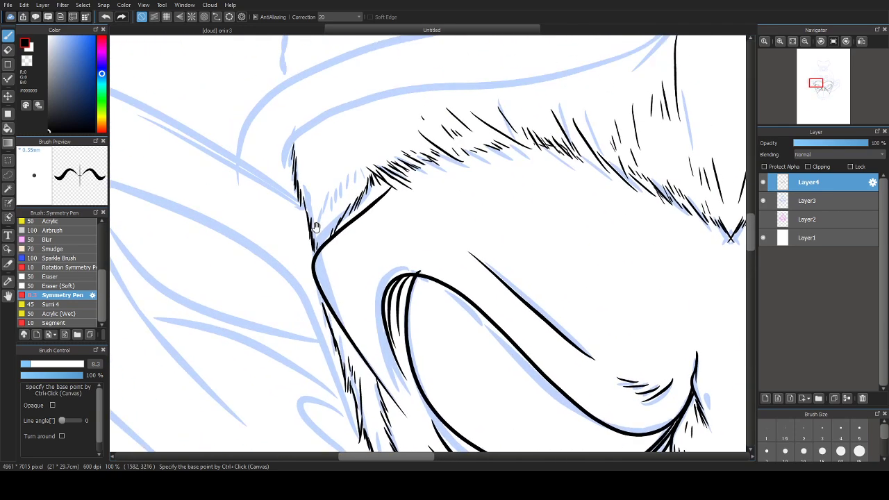
left_click_drag(311, 177, 310, 165)
mouse_move(321, 212)
left_mouse_down()
mouse_move(324, 148)
mouse_move(322, 227)
left_mouse_up()
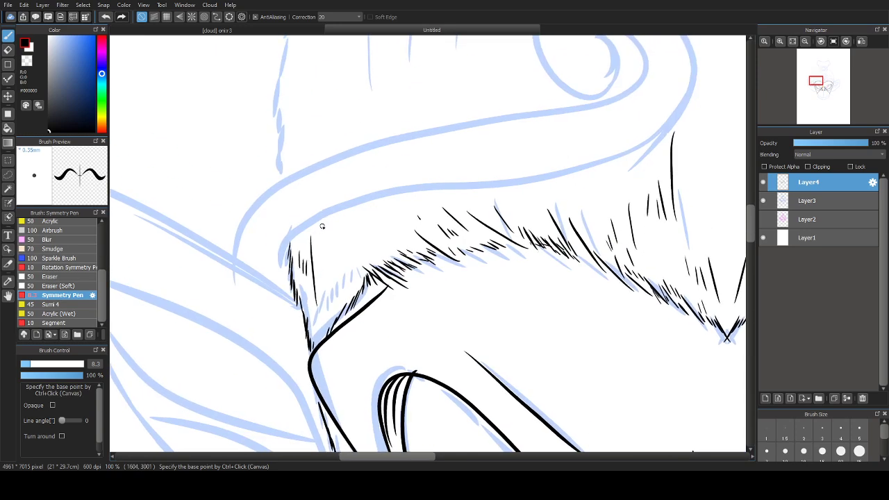
scroll(361, 192, "down", 4)
left_click_drag(430, 315, 332, 236)
scroll(413, 174, "up", 3)
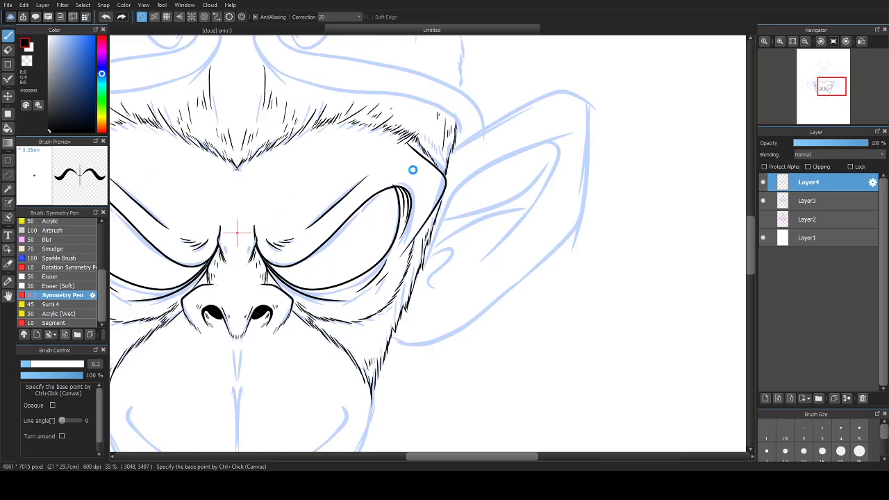
scroll(431, 159, "up", 3)
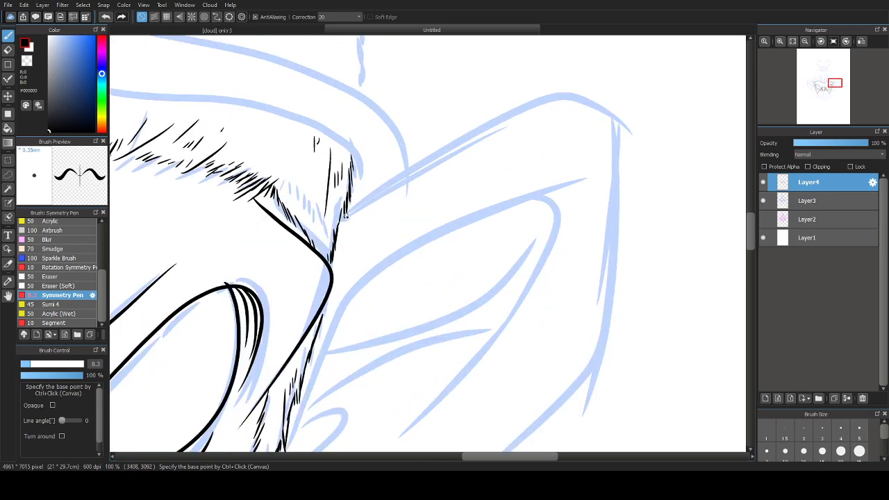
mouse_move(342, 206)
left_mouse_down()
mouse_move(422, 156)
mouse_move(549, 100)
mouse_move(579, 104)
left_mouse_up()
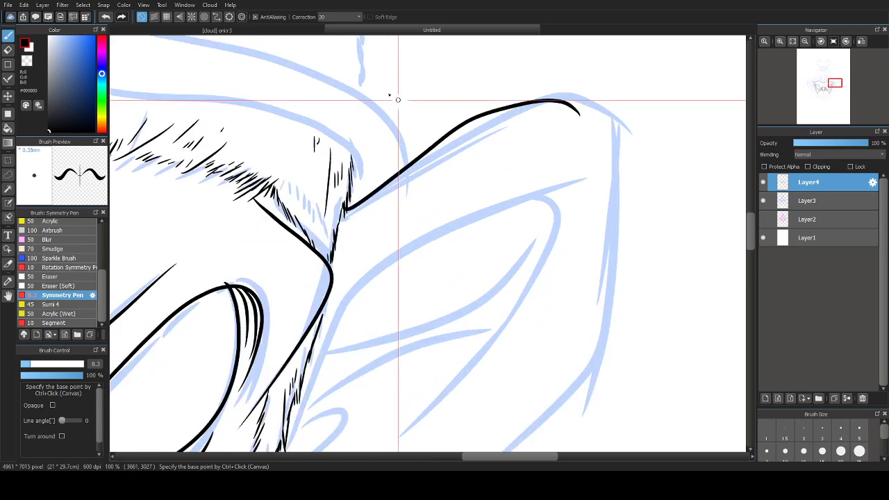
key("ctrl+z")
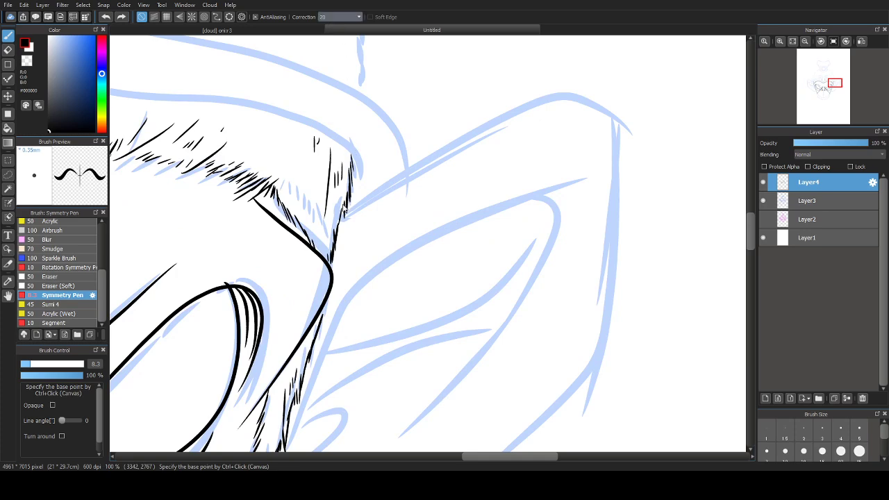
left_click(343, 206)
mouse_move(339, 217)
left_mouse_down()
mouse_move(471, 123)
mouse_move(570, 93)
mouse_move(620, 139)
left_mouse_up()
key("ctrl+z")
Step: Set the stroke correction to 37 and ink the ear's outer outline from the temple around to the cheek
left_click(341, 17)
type("37")
mouse_move(345, 212)
left_mouse_down()
mouse_move(532, 115)
mouse_move(610, 125)
mouse_move(605, 298)
mouse_move(591, 373)
left_mouse_up()
scroll(494, 220, "down", 2)
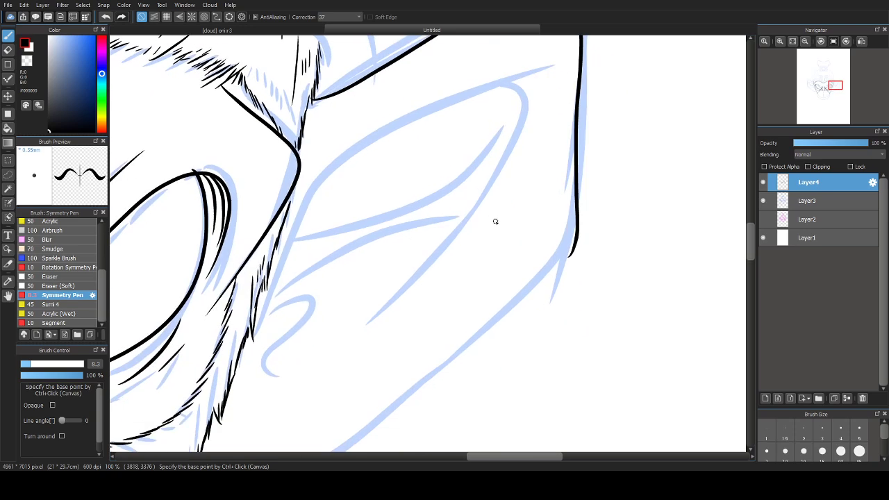
key("ctrl+z")
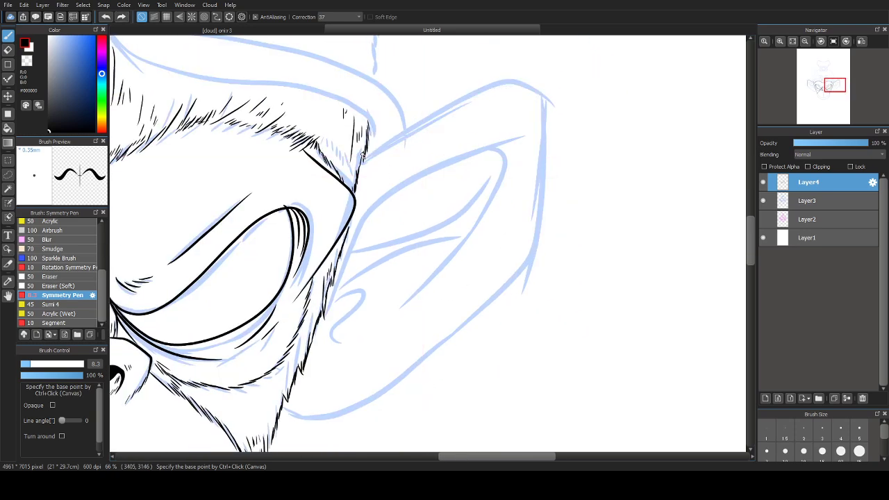
mouse_move(373, 155)
left_mouse_down()
mouse_move(464, 96)
mouse_move(524, 92)
mouse_move(542, 184)
mouse_move(529, 264)
mouse_move(364, 403)
mouse_move(303, 421)
mouse_move(336, 295)
mouse_move(382, 204)
left_mouse_up()
key("ctrl+z")
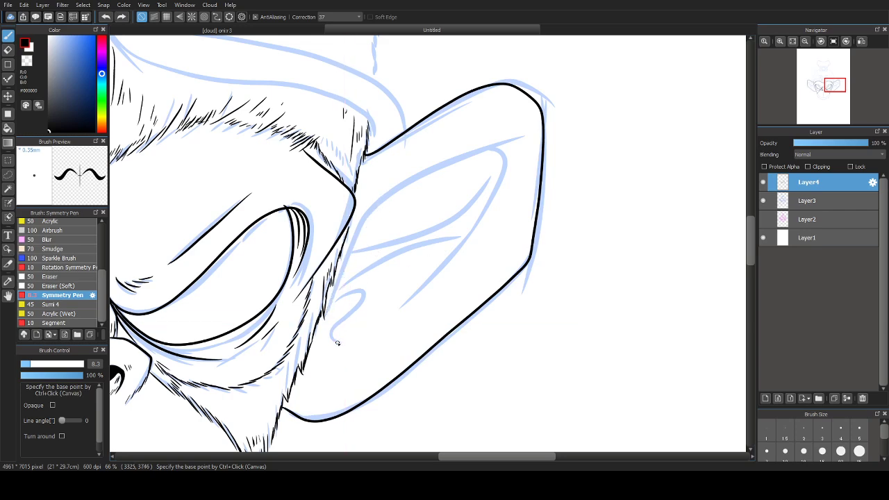
Step: Ink the inner ear: the small curl near the cheek, the inner rim and the two fold lines
left_click_drag(332, 329, 365, 285)
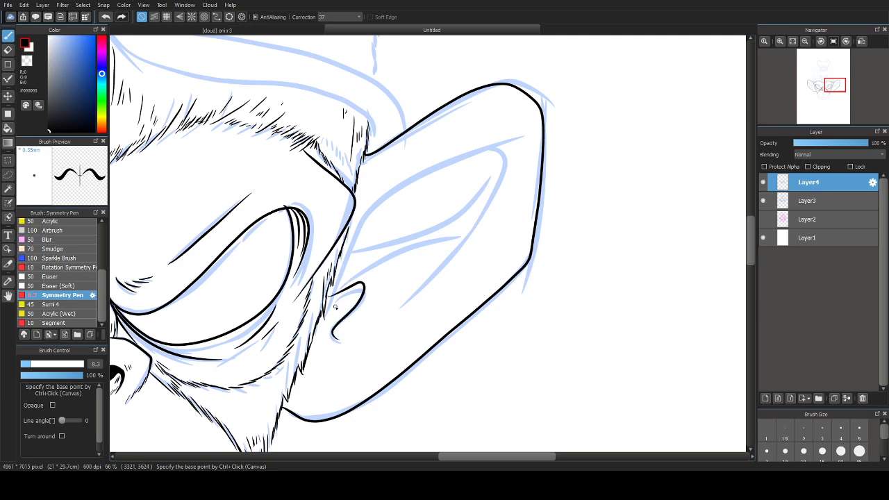
key("ctrl+z")
left_click_drag(357, 293, 330, 314)
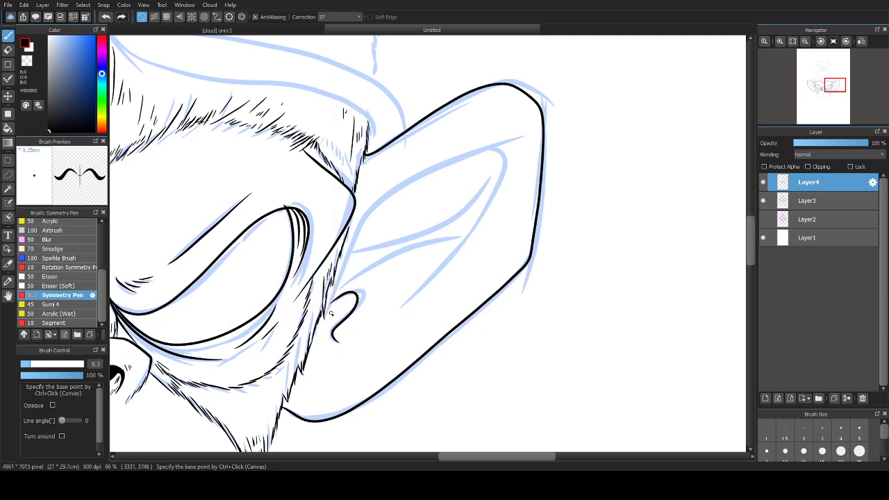
mouse_move(349, 259)
left_mouse_down()
mouse_move(382, 204)
mouse_move(472, 152)
mouse_move(518, 141)
mouse_move(494, 207)
mouse_move(390, 319)
left_mouse_up()
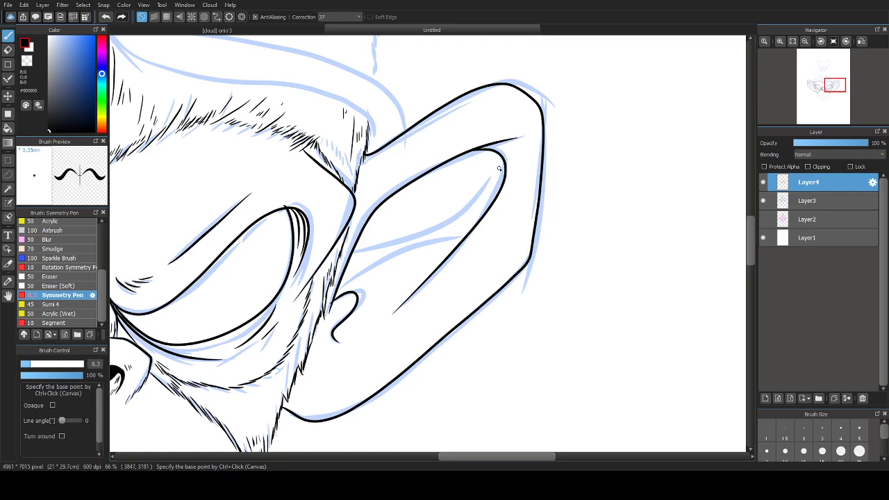
mouse_move(498, 168)
left_mouse_down()
mouse_move(437, 222)
mouse_move(347, 260)
left_mouse_up()
mouse_move(450, 236)
left_mouse_down()
mouse_move(393, 250)
mouse_move(341, 287)
left_mouse_up()
Step: Ink the philtrum below the nose as a short tapered pair and a longer converging pair of vertical lines
scroll(431, 250, "down", 3)
scroll(343, 252, "up", 4)
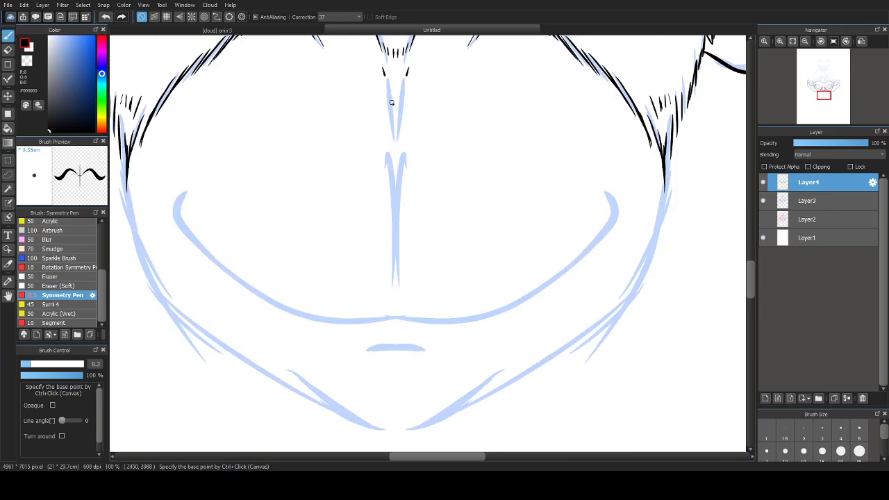
left_click_drag(386, 75, 391, 122)
left_click_drag(394, 210, 394, 256)
key("ctrl+z")
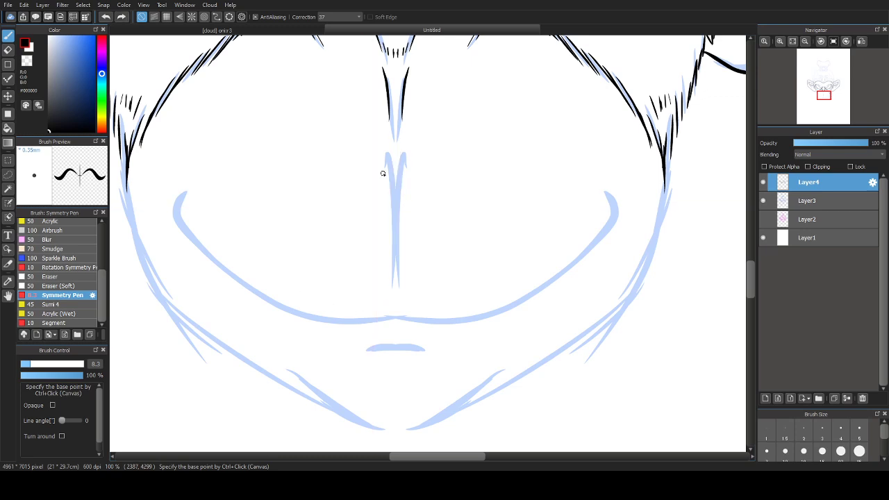
left_click_drag(390, 152, 387, 306)
key("ctrl+z")
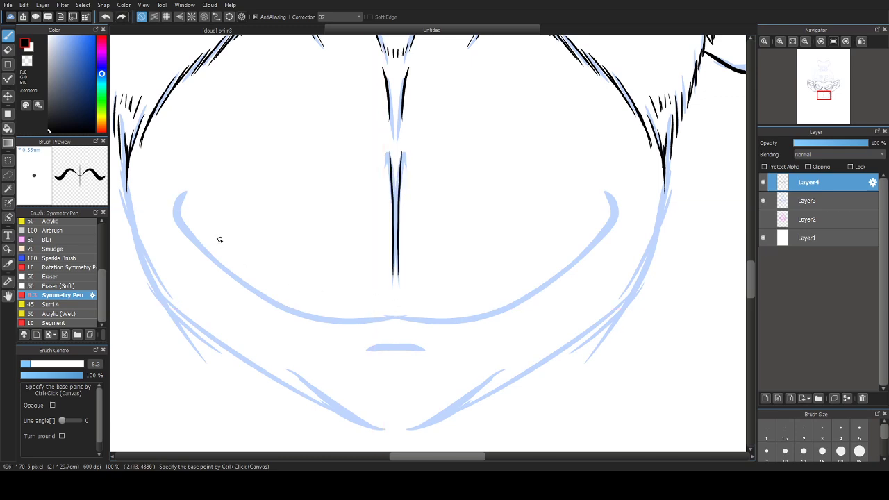
Step: Ink the wide curved mouth line, the wavy upper-lip creases above it and the short lower-lip line below it
mouse_move(178, 210)
left_mouse_down()
mouse_move(248, 294)
mouse_move(333, 317)
mouse_move(400, 319)
left_mouse_up()
left_click_drag(303, 294, 382, 300)
key("ctrl+z")
left_click_drag(365, 347, 410, 347)
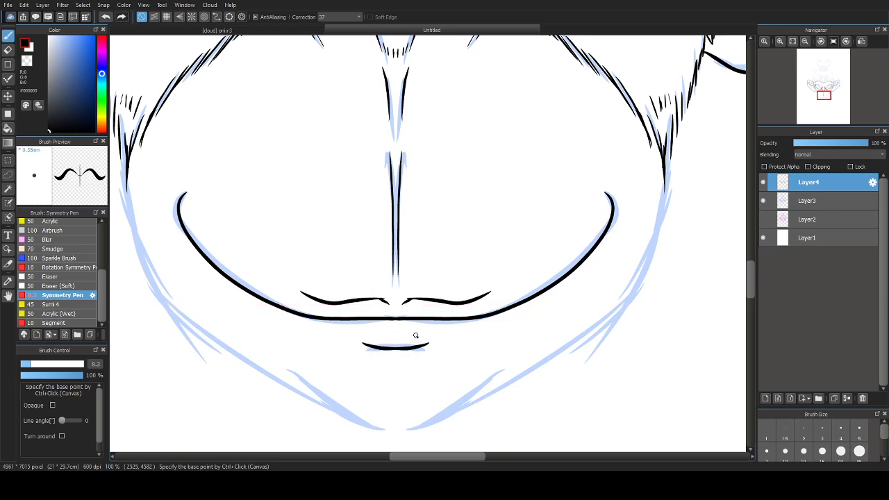
Step: Ink the muzzle's outer contour from the cheek fur down around the chin, with a crease on each side of the chin
scroll(357, 322, "down", 5)
scroll(338, 349, "up", 2)
scroll(377, 325, "up", 1)
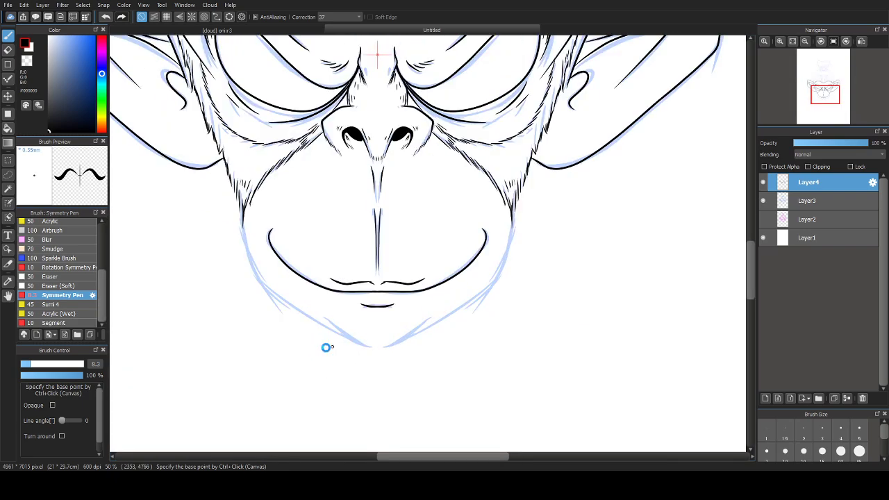
mouse_move(282, 221)
left_mouse_down()
mouse_move(324, 278)
mouse_move(415, 320)
left_mouse_up()
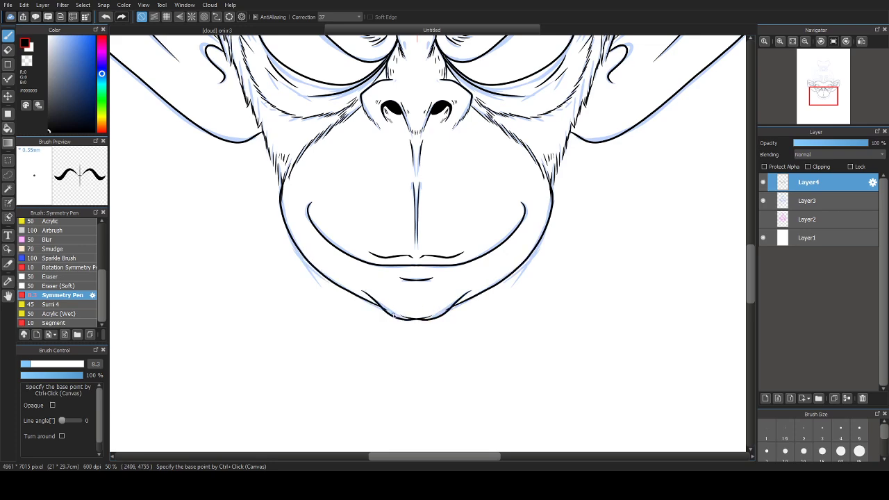
scroll(381, 280, "down", 5)
scroll(311, 211, "up", 2)
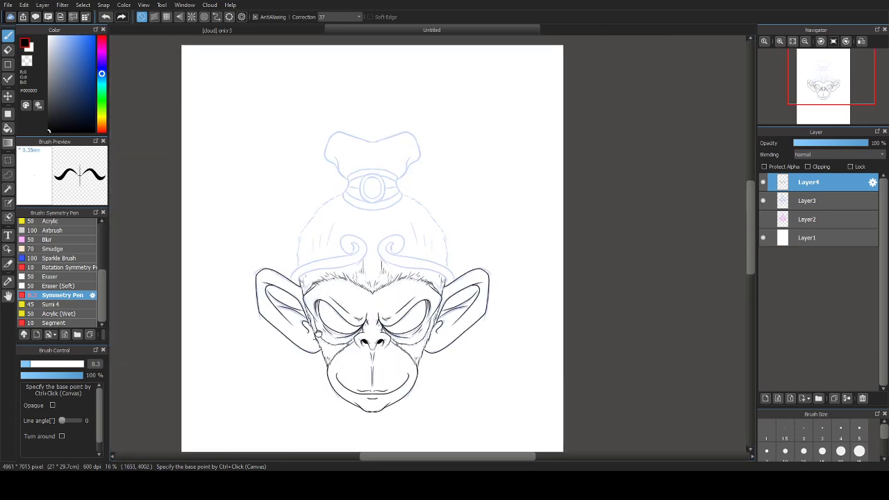
scroll(310, 211, "up", 5)
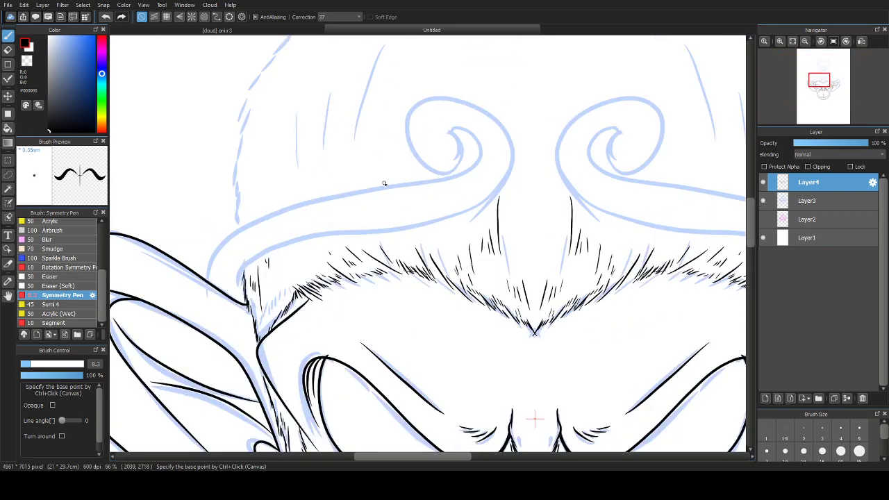
mouse_move(461, 142)
left_mouse_down()
mouse_move(433, 168)
mouse_move(417, 104)
mouse_move(509, 145)
mouse_move(421, 230)
left_mouse_up()
left_click_drag(370, 239, 242, 263)
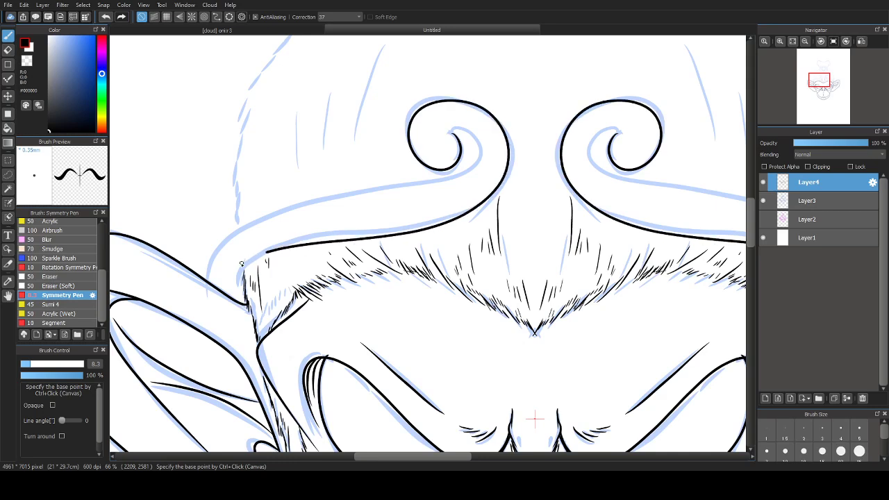
key("ctrl+z")
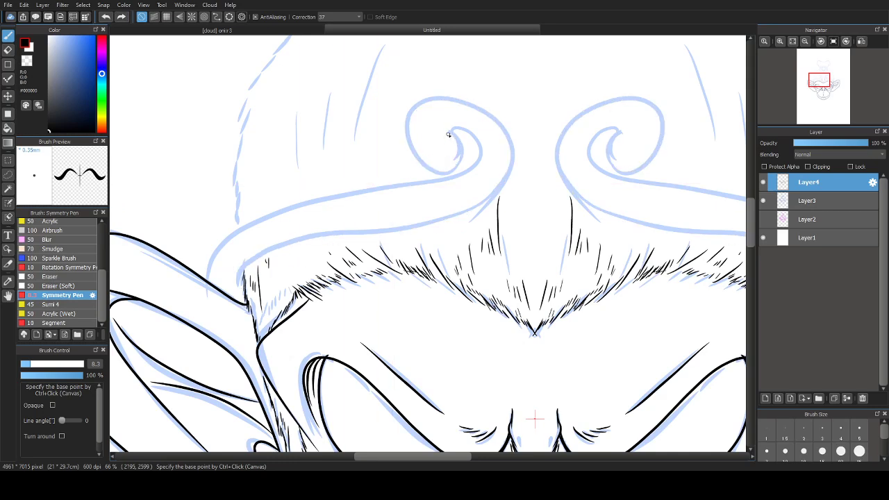
mouse_move(448, 134)
left_mouse_down()
mouse_move(453, 161)
mouse_move(423, 104)
mouse_move(502, 150)
mouse_move(401, 223)
left_mouse_up()
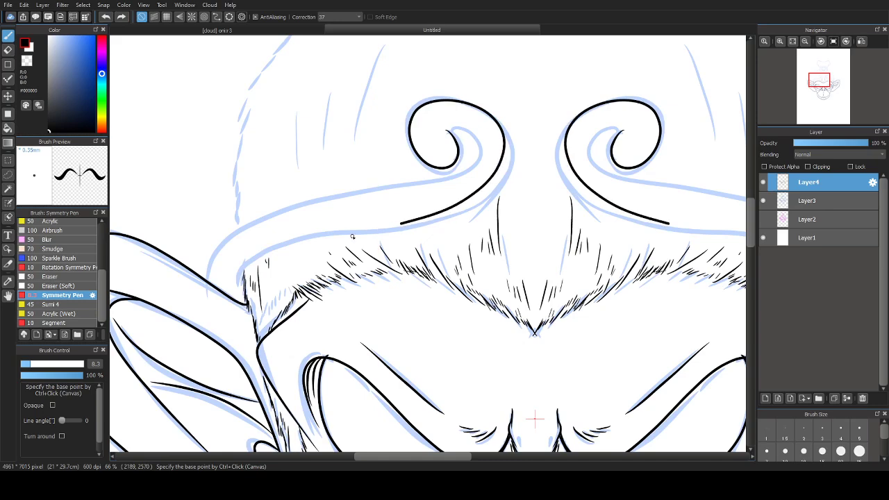
mouse_move(352, 236)
left_mouse_down()
mouse_move(250, 278)
mouse_move(239, 295)
left_mouse_up()
key("ctrl+z")
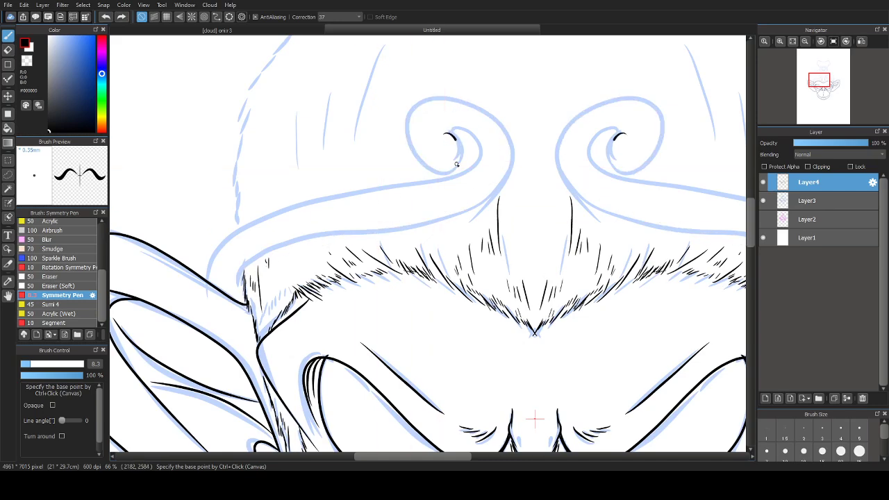
Step: Ink both edges of the headband, including the spiral curl at the forehead and the ends toward the ear
mouse_move(456, 164)
left_mouse_down()
mouse_move(449, 99)
mouse_move(461, 204)
mouse_move(304, 244)
mouse_move(226, 295)
left_mouse_up()
mouse_move(215, 243)
left_mouse_down()
mouse_move(364, 185)
mouse_move(455, 170)
mouse_move(462, 128)
mouse_move(448, 130)
mouse_move(382, 201)
mouse_move(250, 234)
mouse_move(222, 282)
left_mouse_up()
key("ctrl+z")
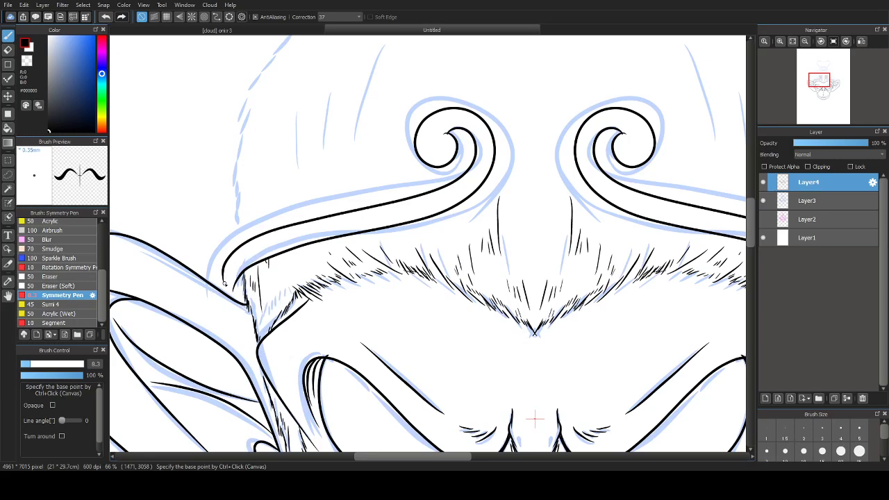
Step: Set the stroke correction to 22 and ink the head's outer fur edge directly above the headband in short overlapping strokes
scroll(236, 255, "up", 2)
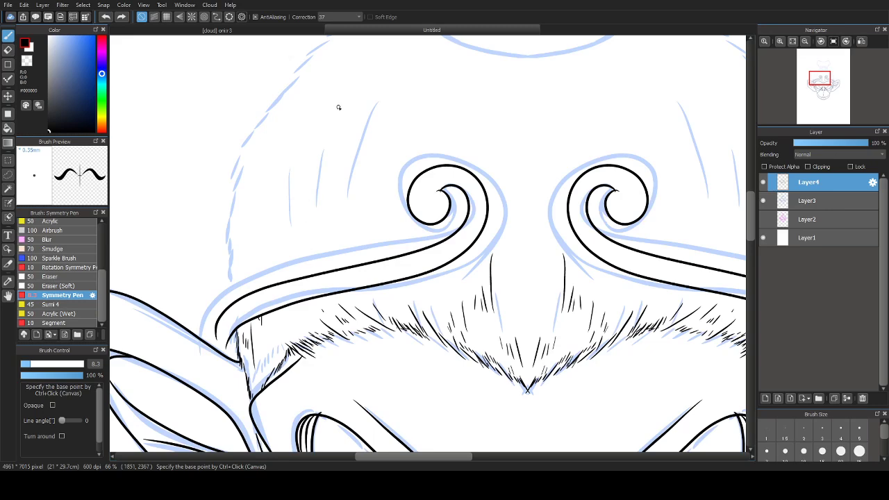
left_click(330, 18)
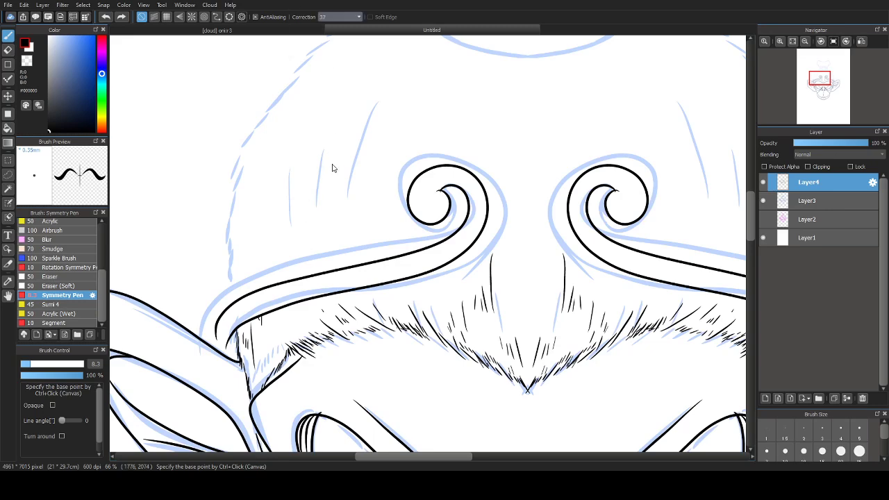
type("22")
scroll(229, 316, "up", 3)
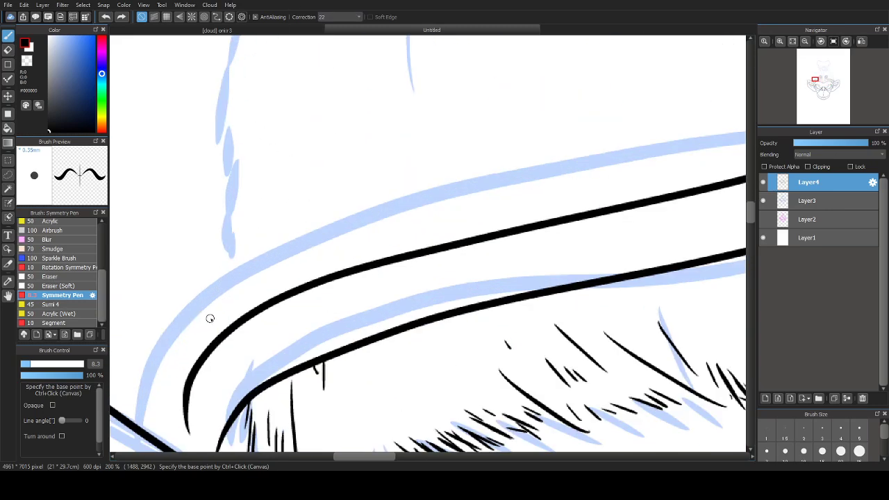
mouse_move(250, 294)
left_mouse_down()
mouse_move(230, 308)
mouse_move(230, 225)
mouse_move(218, 251)
left_mouse_up()
left_click_drag(226, 215, 219, 250)
left_click_drag(225, 203, 218, 249)
left_click_drag(231, 213, 259, 310)
left_click_drag(275, 216, 249, 292)
mouse_move(257, 235)
left_mouse_down()
mouse_move(249, 285)
mouse_move(252, 171)
left_mouse_up()
scroll(248, 264, "up", 4)
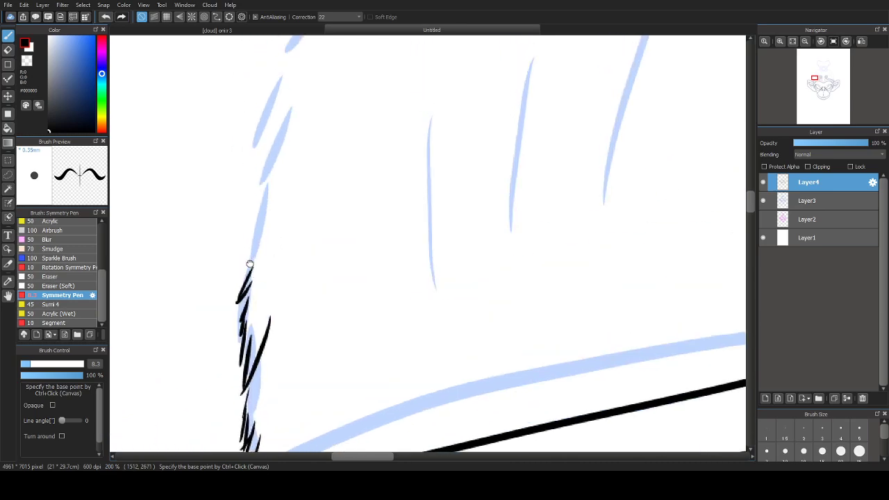
Step: Continue the short fur strokes along the curved top of the head up to the topknot's band
mouse_move(248, 264)
left_mouse_down()
mouse_move(259, 203)
mouse_move(243, 218)
left_mouse_up()
left_click_drag(266, 165, 249, 209)
left_click_drag(266, 138, 248, 187)
mouse_move(261, 120)
left_mouse_down()
mouse_move(240, 158)
mouse_move(251, 135)
left_mouse_up()
left_click_drag(264, 132, 262, 261)
mouse_move(266, 229)
left_mouse_down()
mouse_move(300, 145)
mouse_move(286, 241)
mouse_move(373, 120)
left_mouse_up()
left_click_drag(372, 119, 318, 209)
left_click_drag(311, 209, 340, 185)
mouse_move(328, 182)
left_mouse_down()
mouse_move(348, 172)
mouse_move(330, 185)
left_mouse_up()
mouse_move(356, 167)
left_mouse_down()
mouse_move(315, 238)
mouse_move(227, 322)
mouse_move(190, 344)
left_mouse_up()
mouse_move(533, 89)
left_mouse_down()
mouse_move(478, 99)
mouse_move(456, 123)
mouse_move(364, 174)
mouse_move(370, 179)
mouse_move(303, 210)
mouse_move(195, 322)
left_mouse_up()
mouse_move(211, 314)
left_mouse_down()
mouse_move(185, 325)
mouse_move(180, 343)
left_mouse_up()
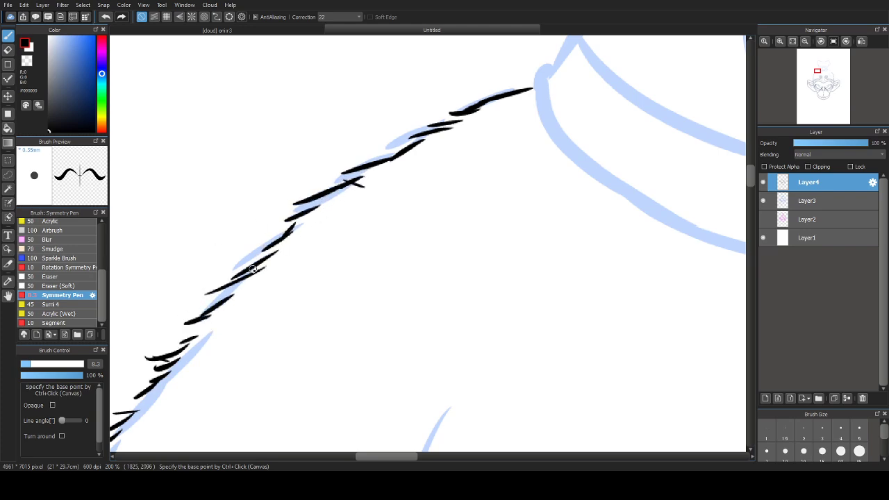
Step: Add short fur strokes inside the head's side edge above the headband, plus a longer stroke and short ones toward the forehead spiral
scroll(204, 336, "down", 6)
mouse_move(255, 339)
left_mouse_down()
mouse_move(257, 261)
mouse_move(284, 214)
left_mouse_up()
scroll(329, 264, "up", 3)
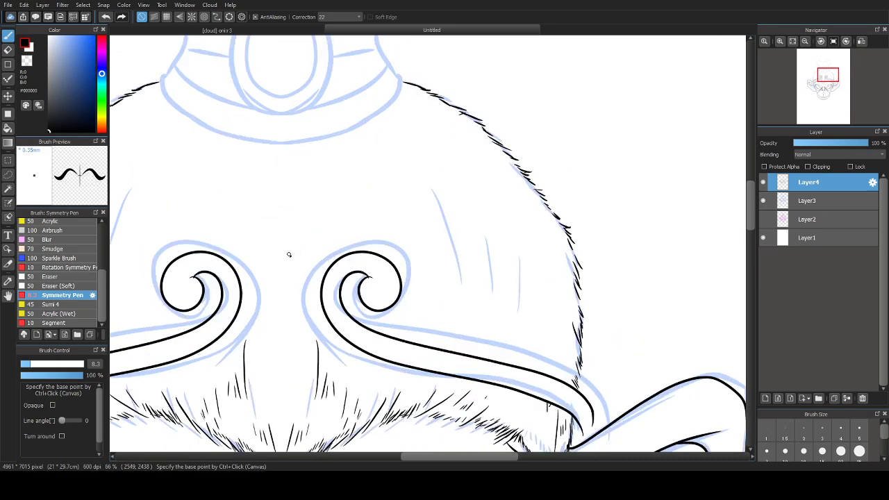
left_click_drag(290, 254, 346, 271)
left_click_drag(296, 218, 291, 228)
left_click_drag(304, 228, 291, 254)
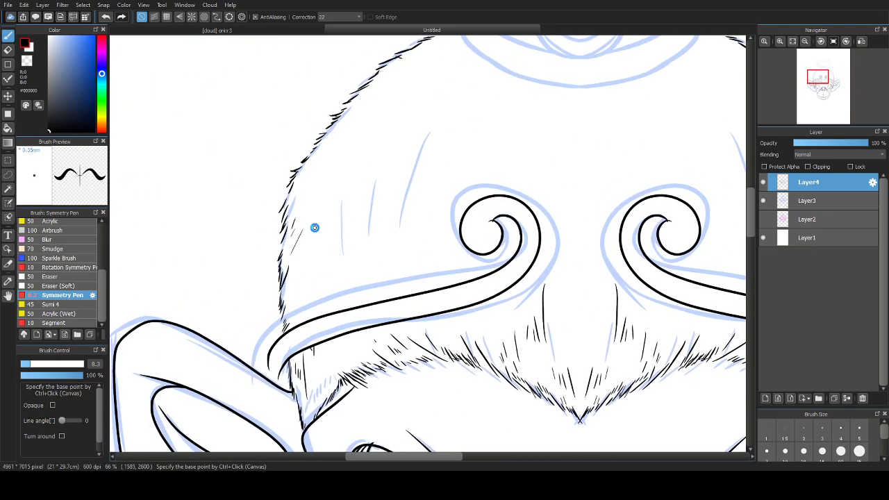
left_click_drag(319, 157, 285, 257)
scroll(317, 228, "down", 2)
scroll(316, 227, "right", 2)
left_click_drag(328, 170, 306, 274)
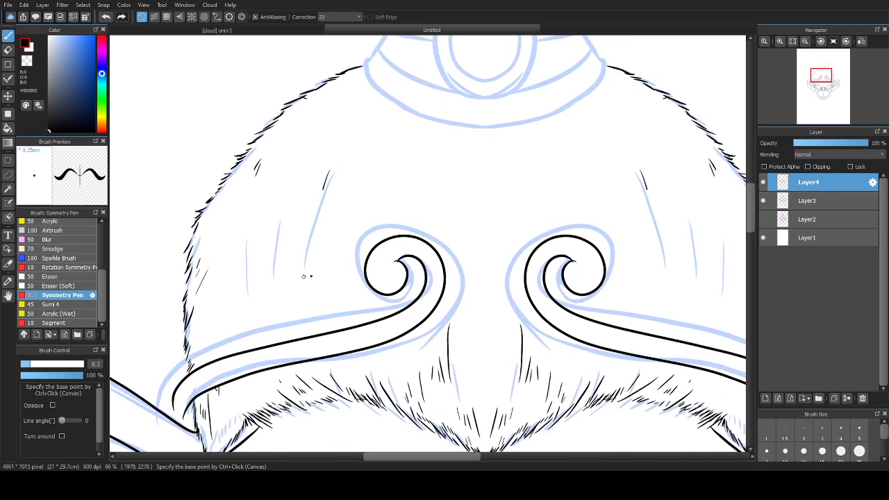
mouse_move(300, 234)
left_mouse_down()
mouse_move(297, 262)
mouse_move(268, 271)
mouse_move(222, 318)
left_mouse_up()
Step: Ink long vertical hair strokes across the middle of the forehead, with short fur ticks between them and near the head's edge
left_click_drag(410, 211, 407, 270)
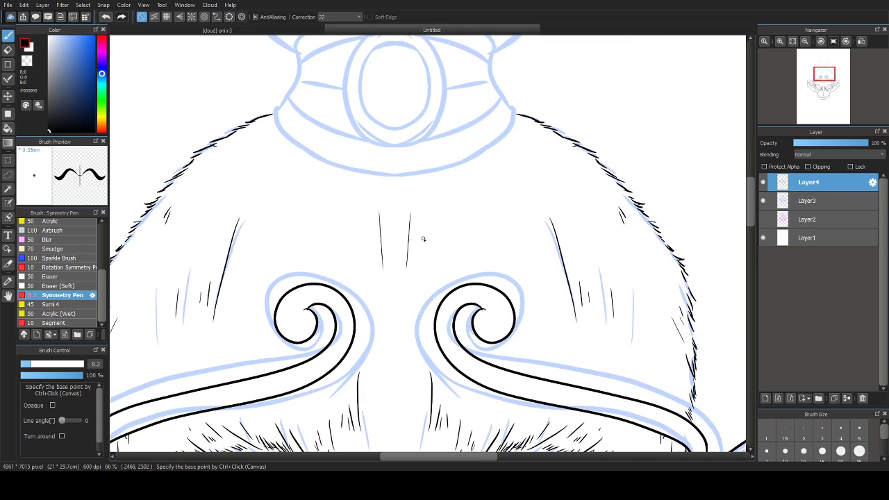
key("ctrl+z")
left_click_drag(421, 204, 419, 281)
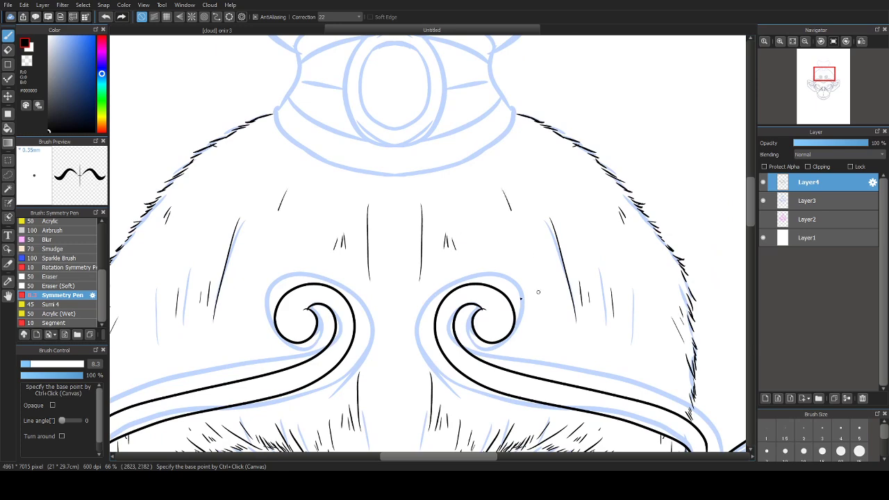
left_click_drag(537, 291, 512, 210)
left_click_drag(554, 146, 578, 157)
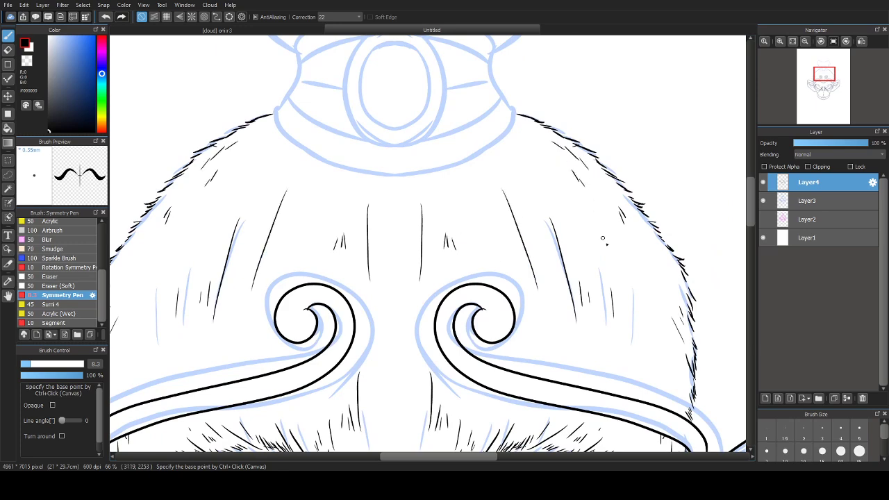
left_click_drag(654, 266, 654, 281)
left_click_drag(660, 329, 619, 218)
mouse_move(638, 246)
left_mouse_down()
mouse_move(639, 271)
mouse_move(599, 268)
left_mouse_up()
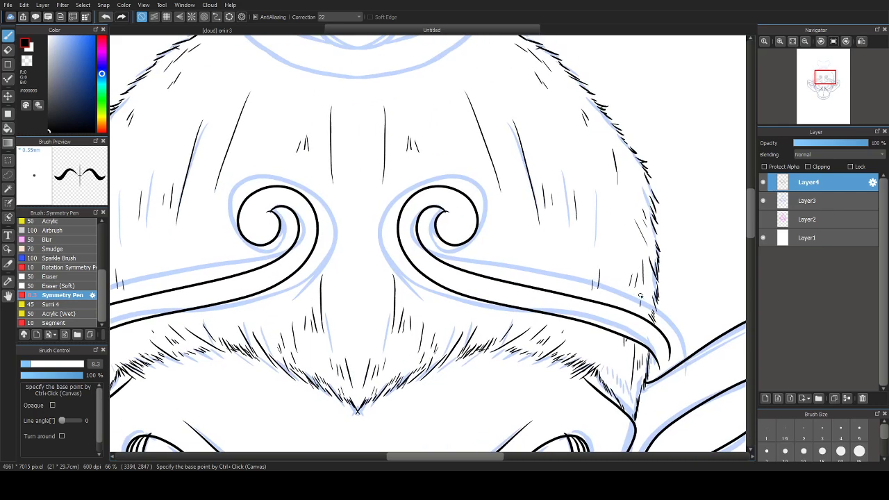
Step: Set the stroke correction to 30 and ink the outer contour of the topknot's band, including its curved sides, bottom and top edges
scroll(580, 254, "up", 8)
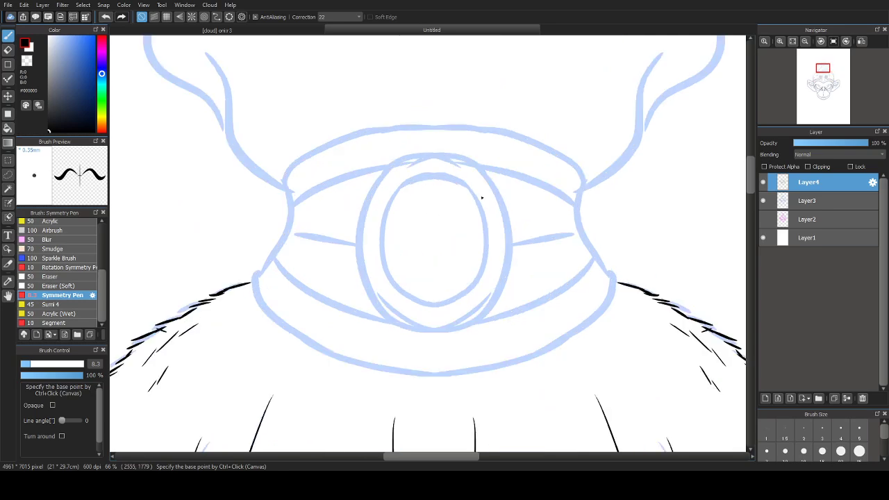
left_click_drag(353, 175, 284, 153)
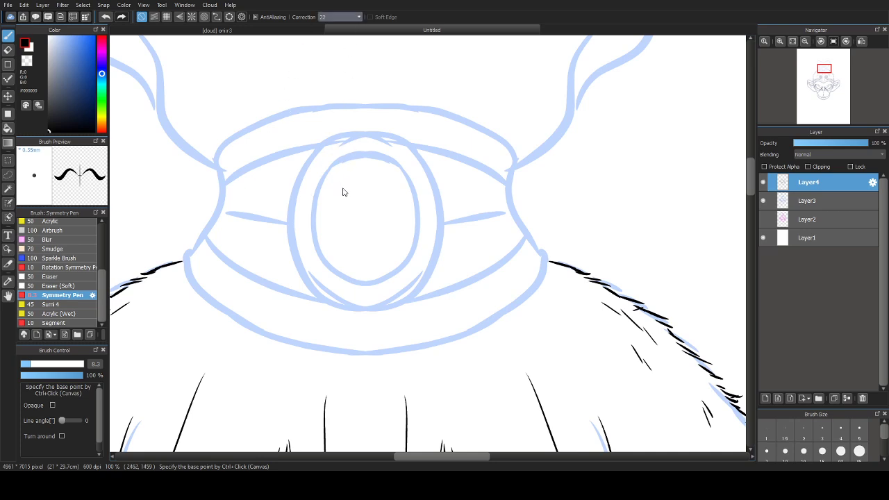
type("30")
key("Return")
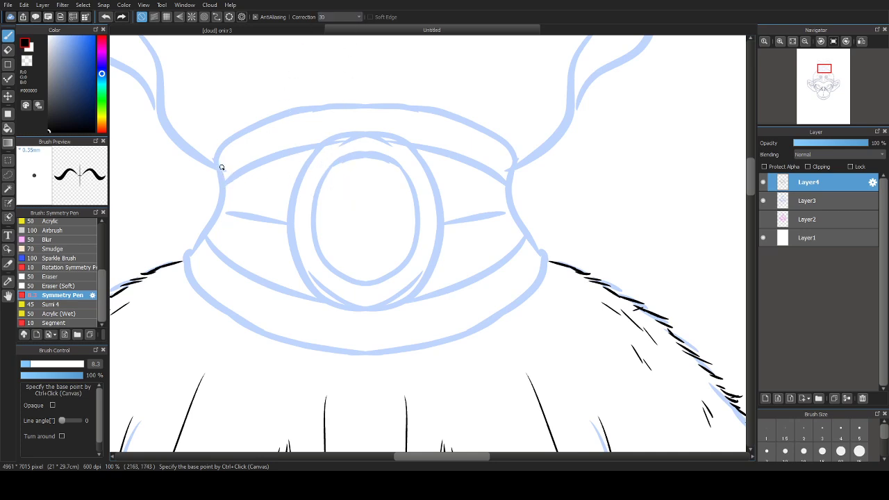
mouse_move(218, 164)
left_mouse_down()
mouse_move(226, 184)
mouse_move(219, 214)
mouse_move(186, 266)
mouse_move(205, 303)
mouse_move(310, 344)
mouse_move(368, 347)
left_mouse_up()
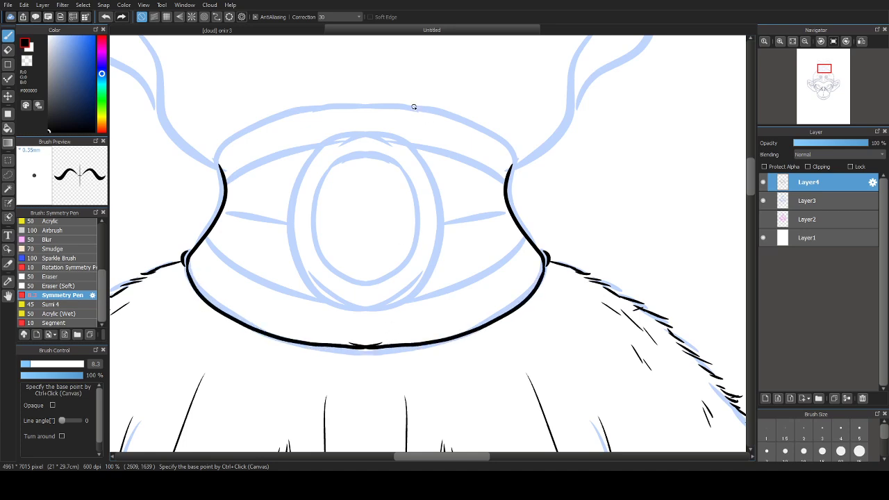
mouse_move(219, 153)
left_mouse_down()
mouse_move(257, 127)
mouse_move(366, 102)
left_mouse_up()
Step: Ink the outer and inner ovals of the gem in the centre of the topknot's band
mouse_move(328, 141)
left_mouse_down()
mouse_move(302, 167)
mouse_move(289, 214)
mouse_move(324, 309)
mouse_move(366, 319)
left_mouse_up()
key("ctrl+z")
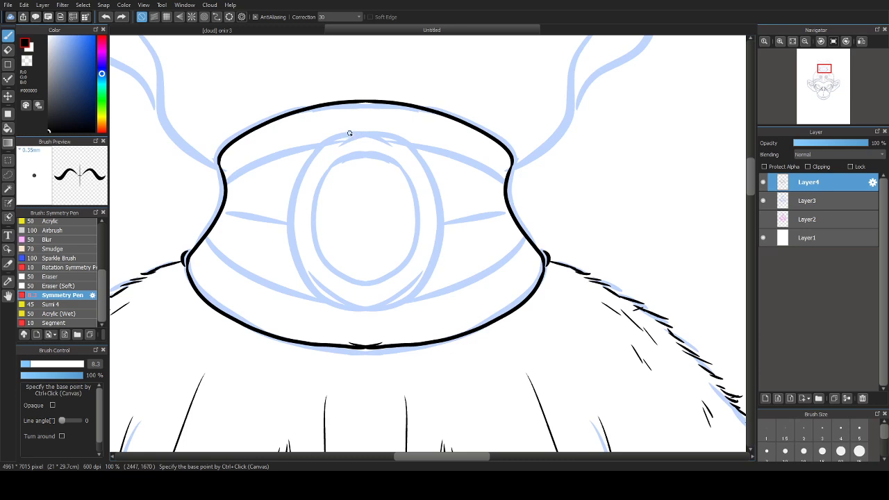
mouse_move(349, 133)
left_mouse_down()
mouse_move(402, 142)
mouse_move(432, 196)
mouse_move(436, 262)
mouse_move(420, 303)
mouse_move(367, 318)
left_mouse_up()
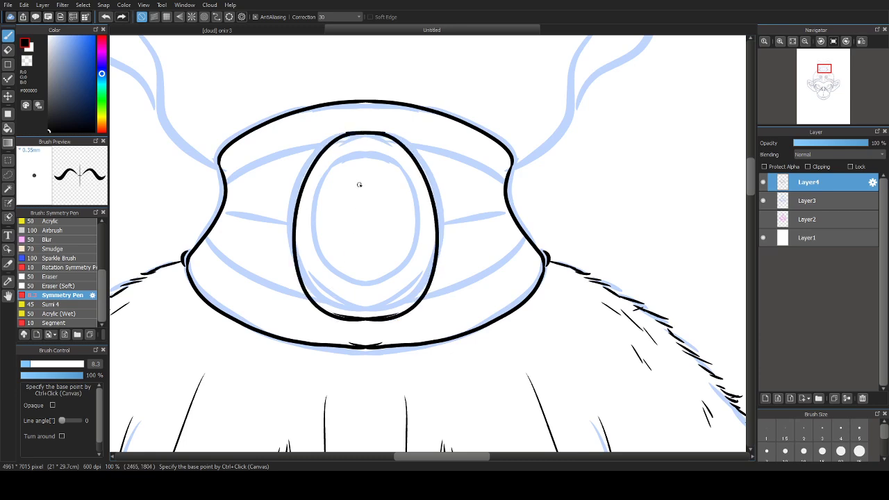
mouse_move(354, 155)
left_mouse_down()
mouse_move(413, 232)
mouse_move(396, 247)
left_mouse_up()
key("ctrl+z")
mouse_move(358, 156)
left_mouse_down()
mouse_move(408, 189)
mouse_move(419, 286)
mouse_move(367, 304)
left_mouse_up()
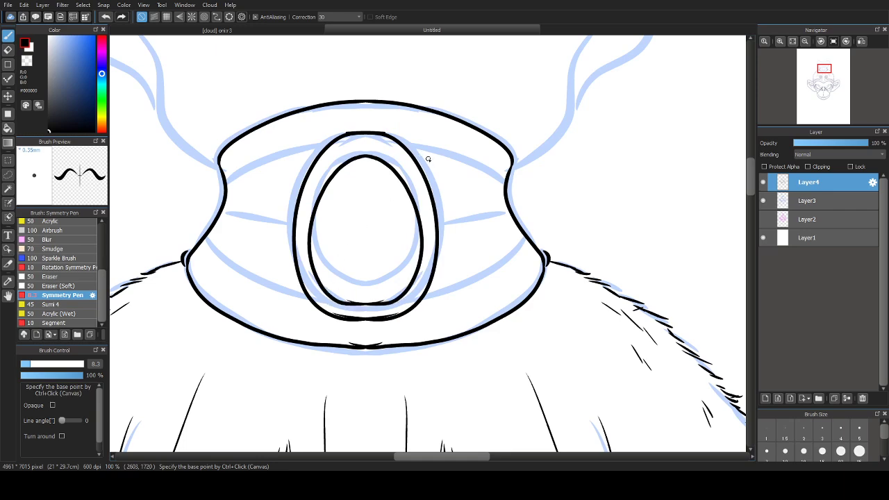
Step: Ink three tapering crease lines on each side of the gem, starting from the band's side edges
mouse_move(506, 185)
left_mouse_down()
mouse_move(491, 169)
mouse_move(429, 149)
left_mouse_up()
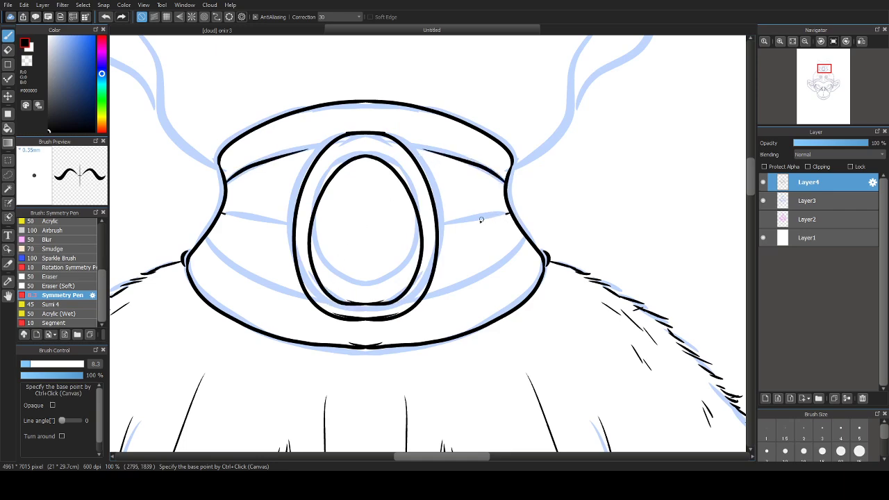
left_click_drag(480, 219, 458, 225)
left_click_drag(522, 234, 461, 278)
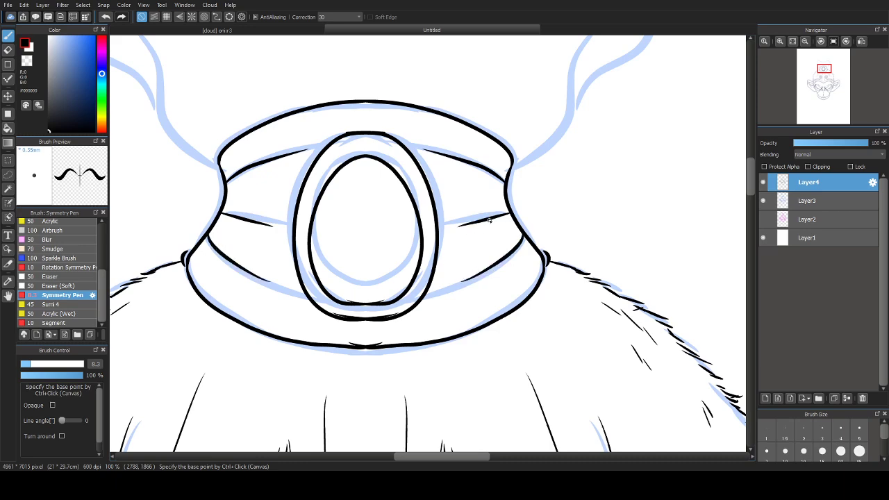
Step: Ink the topknot's lower side curves and two pairs of short fold lines rising from the band's top edge
scroll(450, 212, "down", 2)
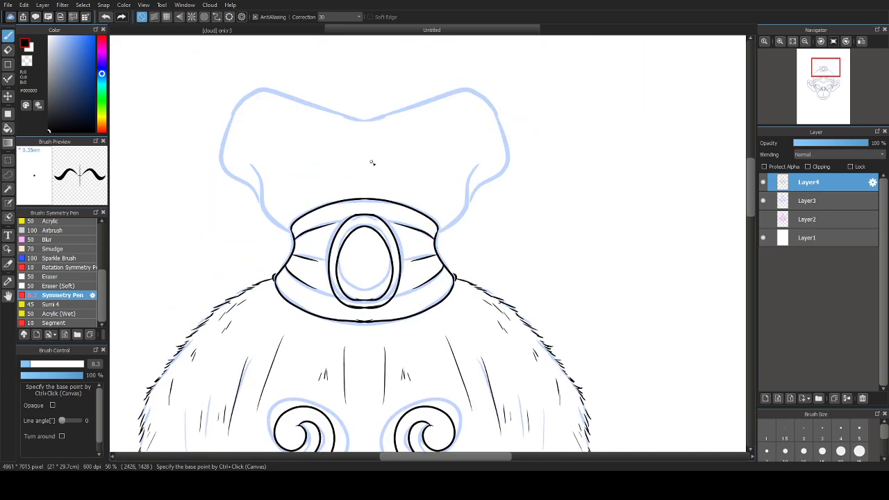
scroll(372, 162, "up", 3)
mouse_move(575, 102)
left_mouse_down()
mouse_move(544, 174)
mouse_move(551, 228)
mouse_move(526, 268)
mouse_move(459, 297)
left_mouse_up()
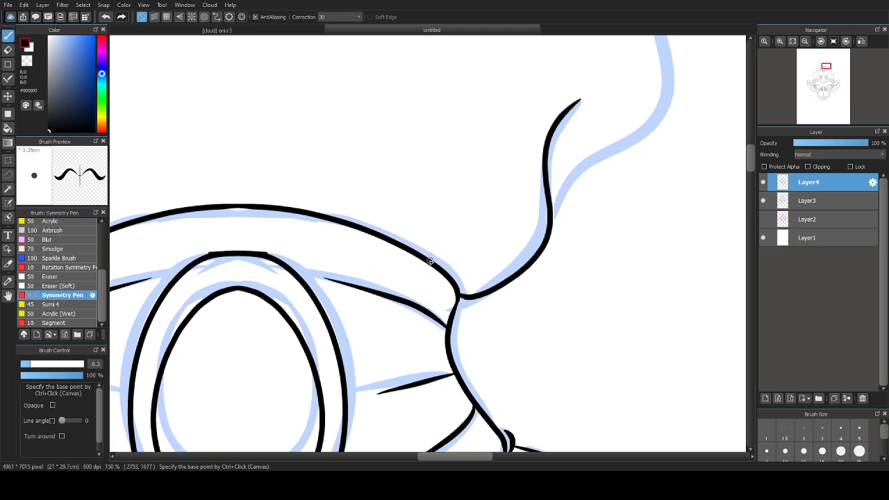
left_click_drag(430, 261, 459, 195)
mouse_move(327, 222)
left_mouse_down()
mouse_move(479, 277)
mouse_move(491, 269)
mouse_move(518, 163)
left_mouse_up()
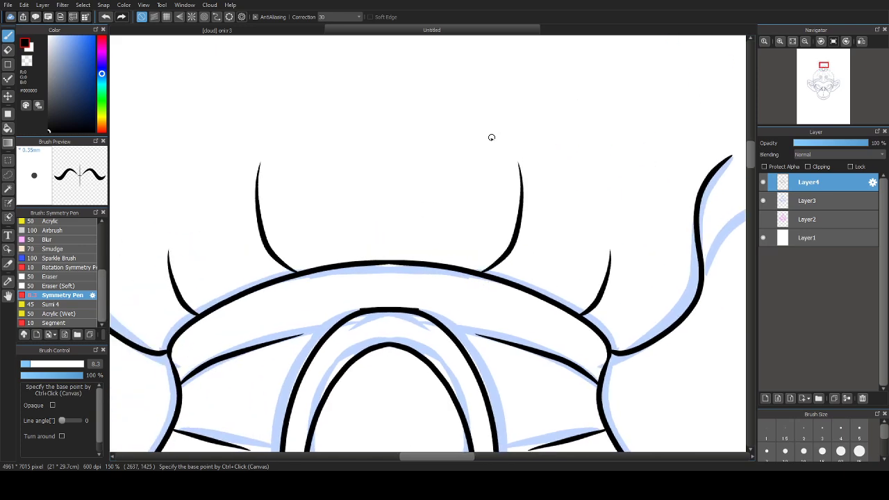
key("ctrl+z")
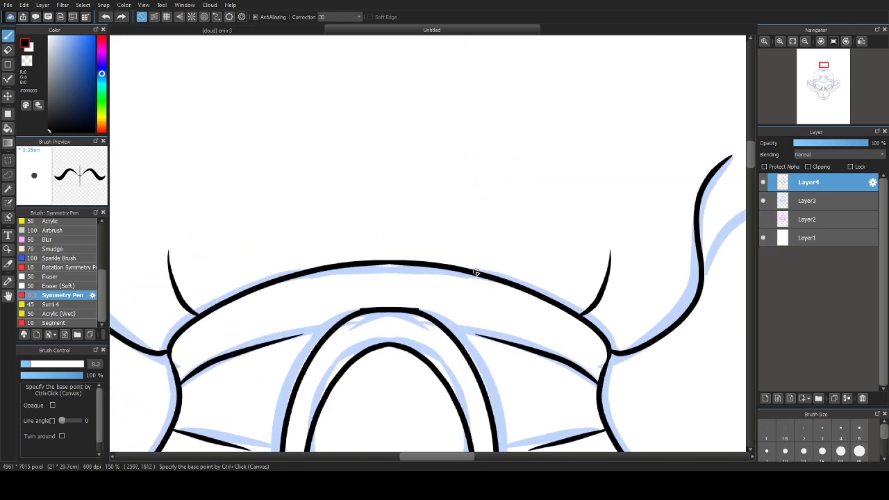
mouse_move(476, 272)
left_mouse_down()
mouse_move(536, 233)
mouse_move(493, 150)
left_mouse_up()
scroll(442, 267, "down", 4)
scroll(486, 273, "up", 3)
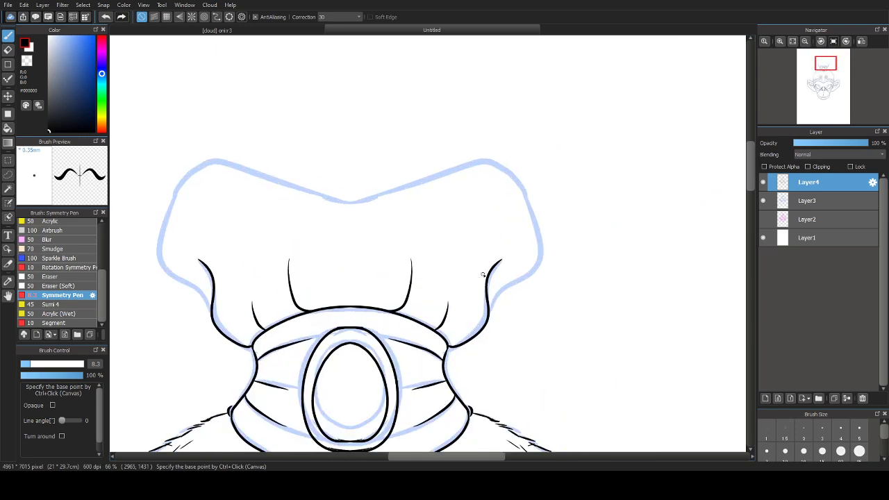
Step: Ink the topknot's outer contour from the lower side curves around the corners to the dip at the top centre
mouse_move(483, 335)
left_mouse_down()
mouse_move(559, 269)
mouse_move(567, 226)
mouse_move(533, 132)
mouse_move(500, 96)
mouse_move(354, 152)
mouse_move(275, 168)
left_mouse_up()
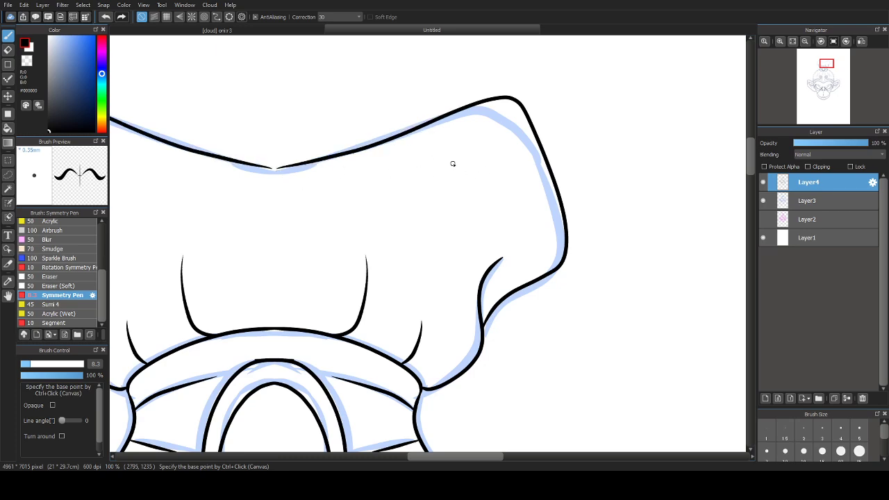
left_click_drag(415, 264, 512, 199)
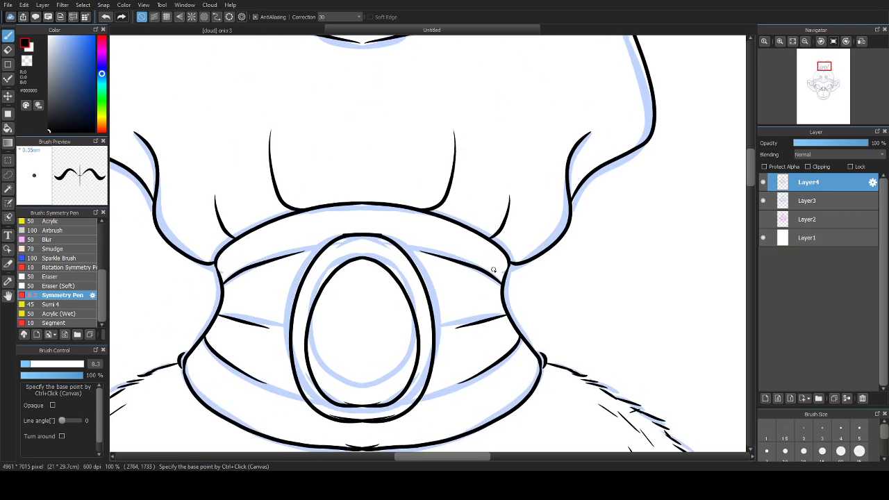
scroll(505, 260, "down", 8)
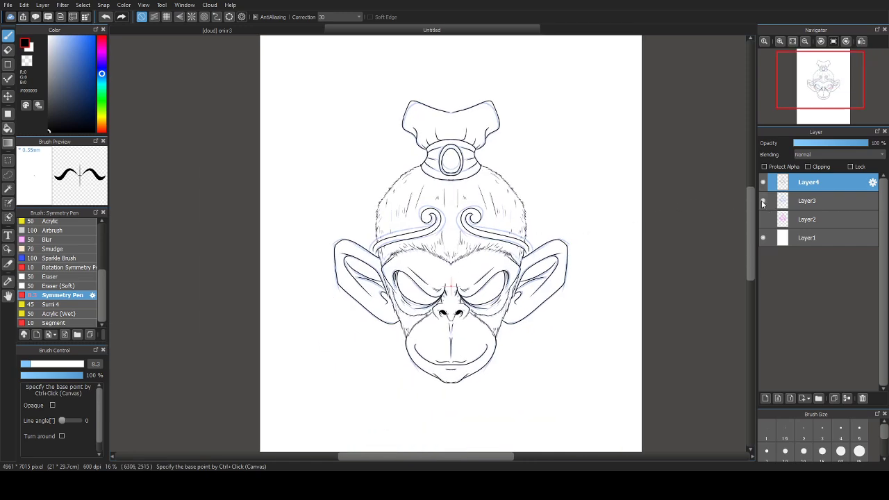
Step: Toggle the blue sketch on Layer3 to compare it with the ink, leaving the sketch hidden
left_click(762, 201)
left_click(760, 202)
left_click(760, 202)
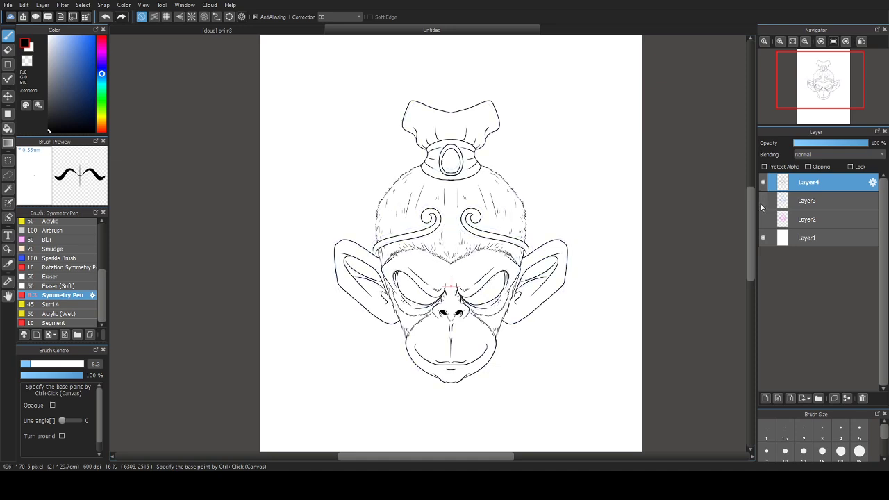
left_click(761, 202)
left_click(762, 203)
left_click(762, 203)
left_click(761, 203)
left_click(761, 205)
left_click(761, 204)
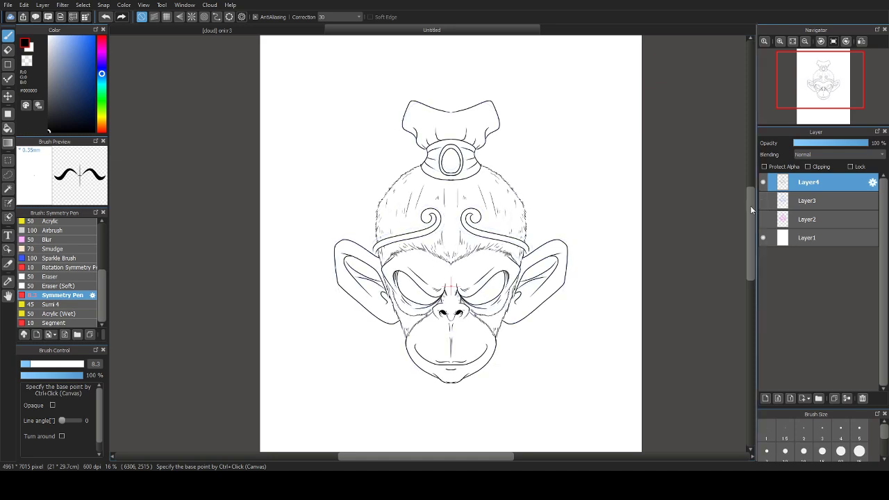
scroll(477, 325, "up", 2)
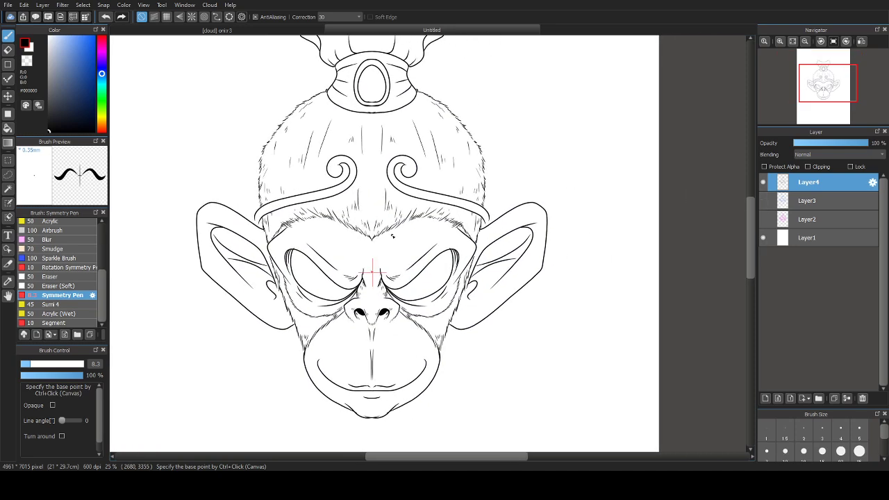
Step: Toggle Layer4 and Layer3 on and off to check the finished line art on its own
left_click(763, 182)
left_click(764, 182)
left_click(764, 182)
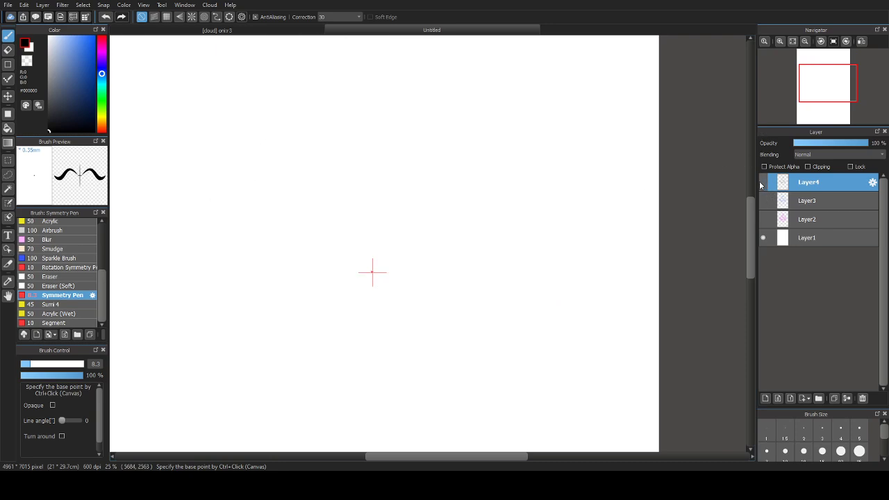
left_click(763, 182)
left_click(764, 201)
left_click(764, 201)
left_click(763, 182)
left_click(763, 182)
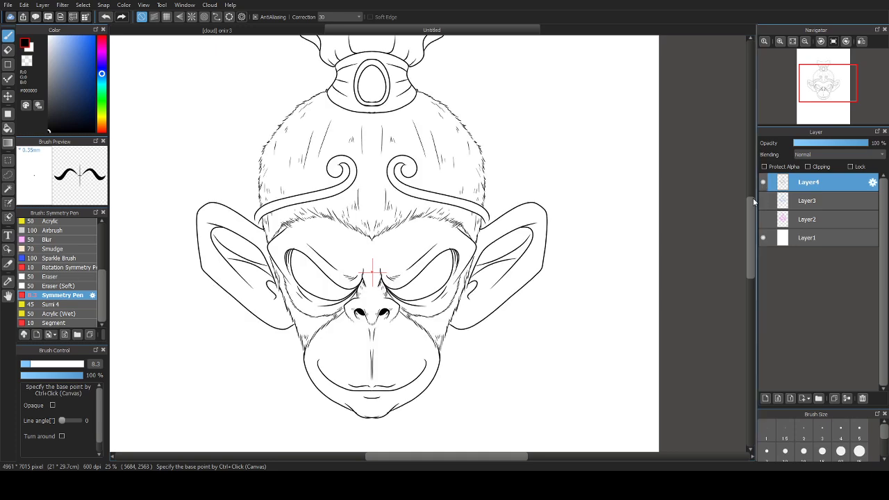
Step: Add a new layer above the line art and, with pen size 10, thicken the head's fur edge beside the topknot's band
left_click(766, 398)
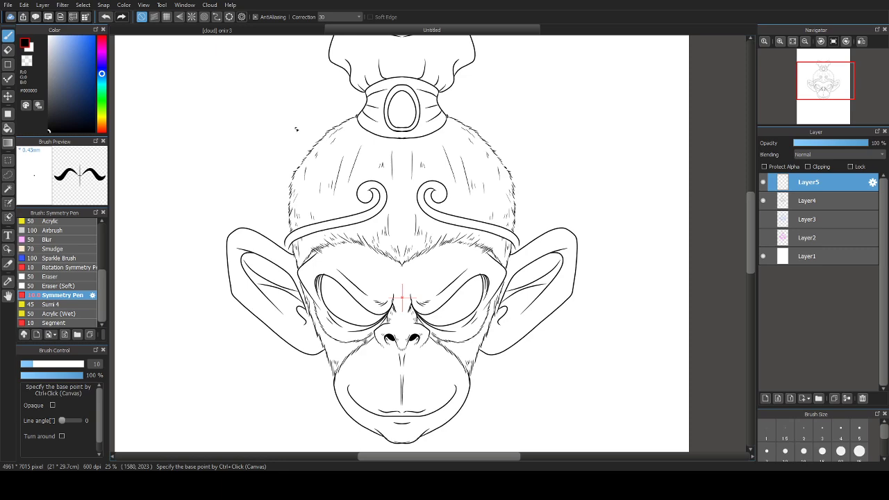
scroll(296, 129, "up", 6)
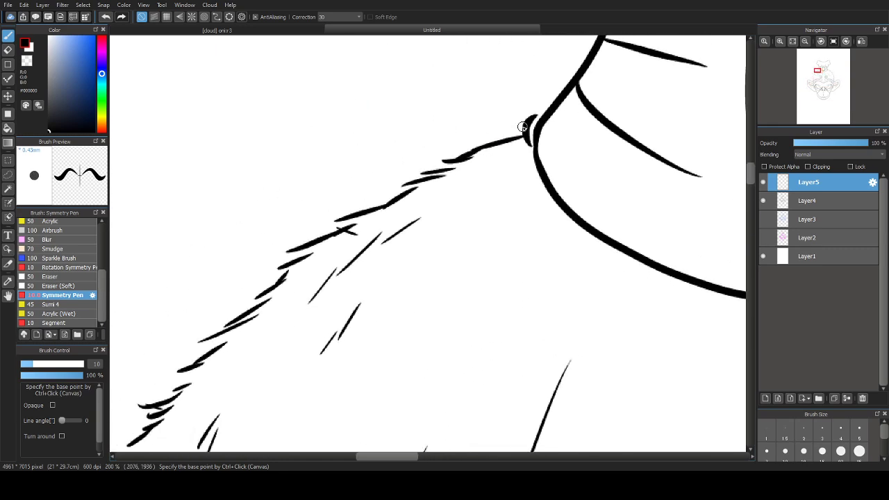
mouse_move(524, 127)
left_mouse_down()
mouse_move(502, 141)
mouse_move(425, 155)
left_mouse_up()
key("ctrl+z")
mouse_move(525, 130)
left_mouse_down()
mouse_move(401, 159)
mouse_move(453, 168)
mouse_move(375, 182)
mouse_move(411, 186)
mouse_move(290, 223)
mouse_move(345, 219)
left_mouse_up()
mouse_move(345, 219)
left_mouse_down()
mouse_move(495, 115)
mouse_move(448, 141)
mouse_move(398, 151)
mouse_move(441, 156)
mouse_move(416, 157)
mouse_move(439, 155)
mouse_move(354, 202)
left_mouse_up()
key("ctrl+z")
Step: Continue thickening the head's outer fur edge in overlapping strokes down the side to the headband
left_click_drag(419, 178, 392, 196)
mouse_move(363, 224)
left_mouse_down()
mouse_move(303, 254)
mouse_move(350, 244)
mouse_move(448, 125)
mouse_move(326, 243)
mouse_move(410, 168)
mouse_move(379, 173)
mouse_move(332, 243)
mouse_move(377, 112)
mouse_move(342, 191)
mouse_move(334, 234)
mouse_move(347, 254)
mouse_move(337, 281)
mouse_move(357, 150)
mouse_move(341, 208)
left_mouse_up()
mouse_move(357, 179)
left_mouse_down()
mouse_move(333, 221)
mouse_move(339, 289)
left_mouse_up()
scroll(351, 253, "down", 5)
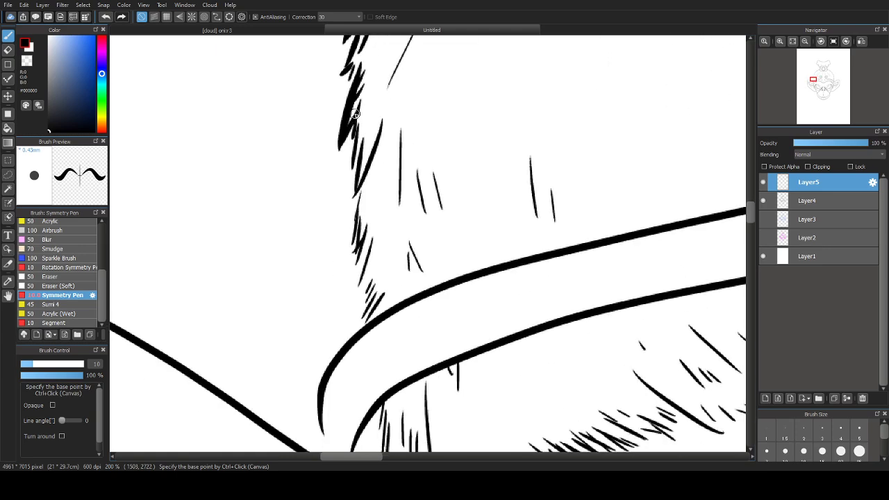
left_click_drag(355, 135, 339, 222)
mouse_move(360, 194)
left_mouse_down()
mouse_move(351, 284)
mouse_move(365, 285)
mouse_move(362, 319)
mouse_move(375, 140)
mouse_move(327, 202)
mouse_move(337, 277)
left_mouse_up()
key("ctrl+z")
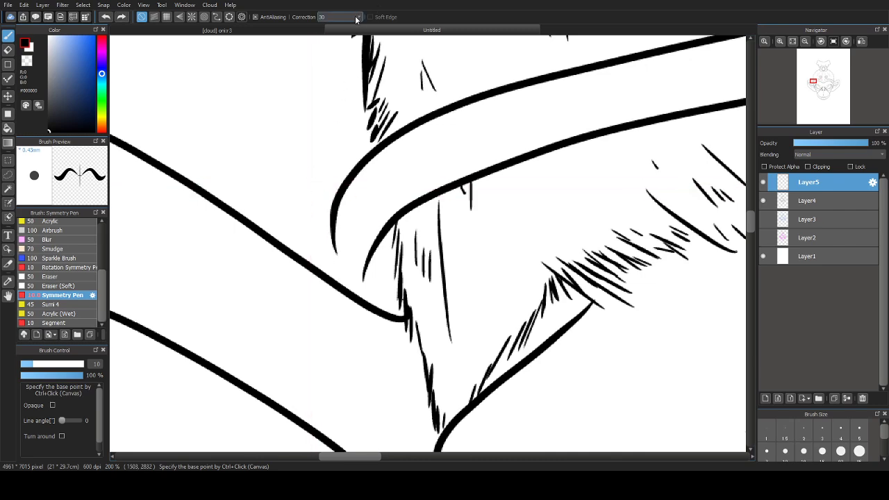
Step: Set the stroke correction to 35 and thicken the headband's outer end, extending it down to the ear
left_click(337, 241)
mouse_move(375, 144)
left_mouse_down()
mouse_move(331, 198)
mouse_move(327, 252)
mouse_move(340, 290)
mouse_move(327, 238)
mouse_move(333, 201)
mouse_move(369, 150)
mouse_move(380, 155)
mouse_move(366, 154)
mouse_move(378, 132)
mouse_move(347, 187)
mouse_move(337, 259)
left_mouse_up()
key("ctrl+z")
key("ctrl+z")
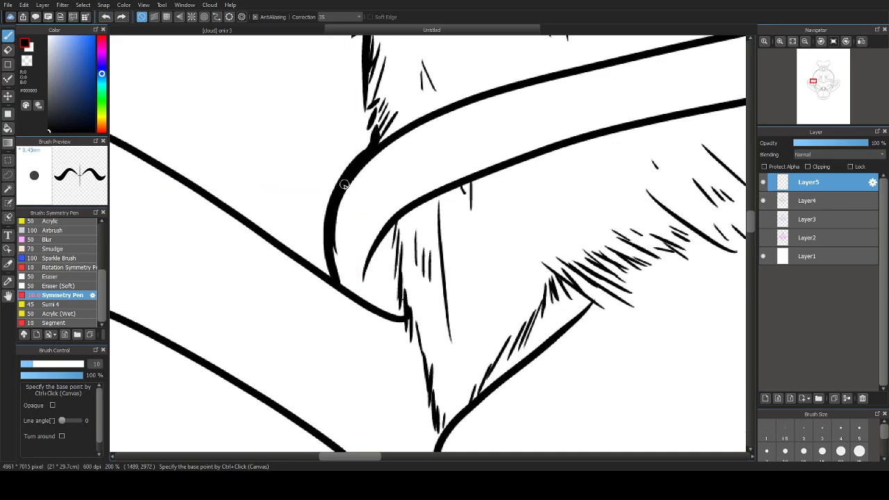
mouse_move(343, 185)
left_mouse_down()
mouse_move(331, 222)
mouse_move(338, 270)
left_mouse_up()
scroll(327, 237, "down", 10)
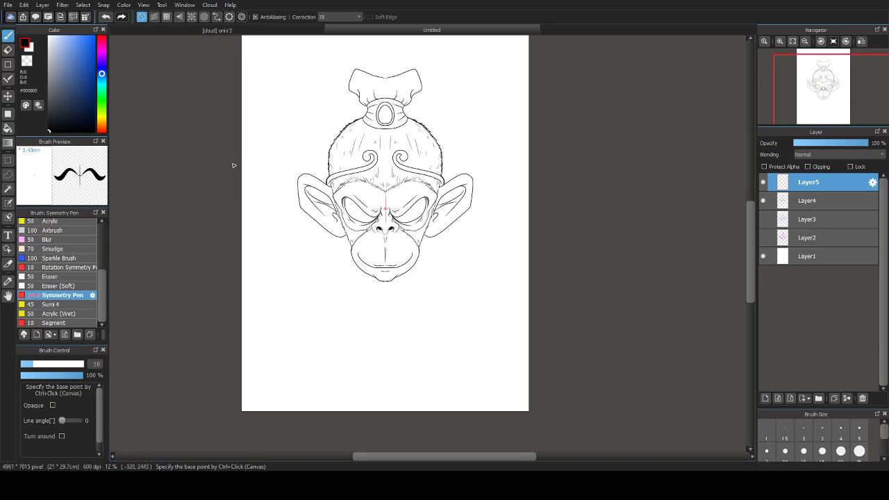
scroll(466, 184, "up", 7)
scroll(391, 220, "up", 1)
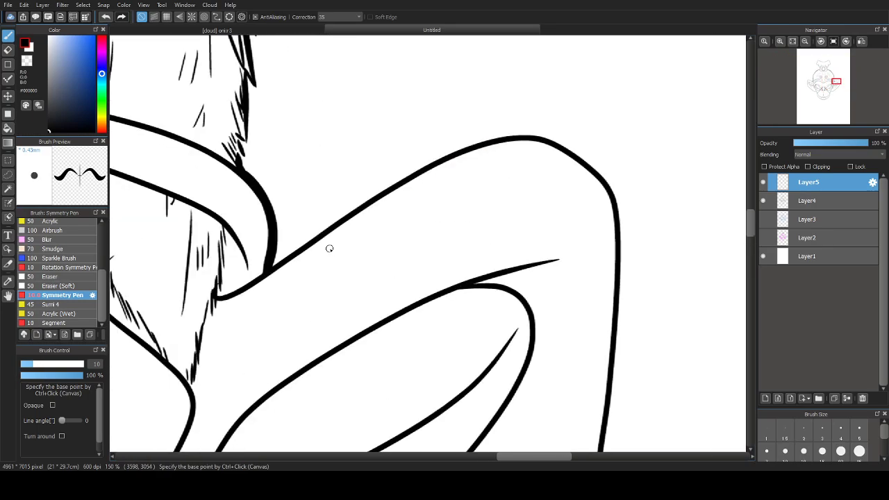
mouse_move(274, 264)
left_mouse_down()
mouse_move(485, 139)
mouse_move(569, 146)
mouse_move(604, 188)
left_mouse_up()
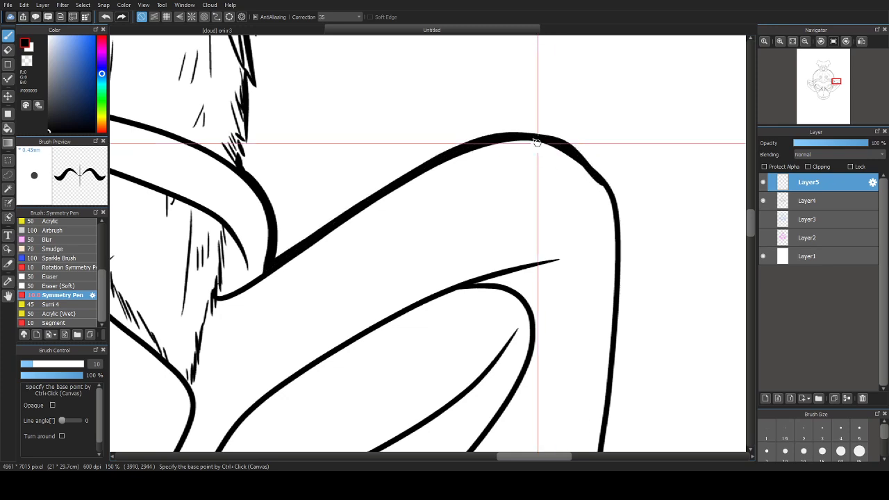
key("ctrl+z")
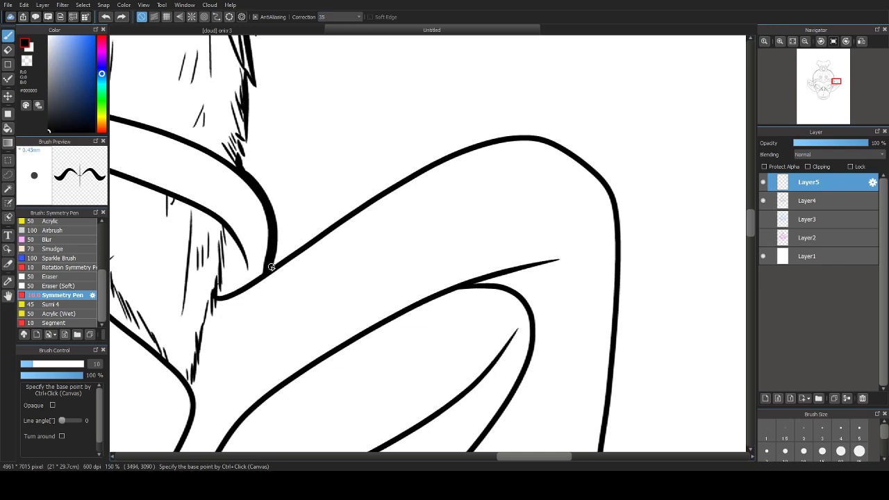
left_click_drag(268, 269, 376, 205)
key("ctrl+z")
Step: Thicken the ear's outer contour from the headband over the tip and down toward the lobe
mouse_move(268, 269)
left_mouse_down()
mouse_move(408, 178)
mouse_move(510, 138)
mouse_move(566, 156)
mouse_move(610, 202)
mouse_move(616, 243)
left_mouse_up()
left_click_drag(584, 213, 547, 153)
left_click_drag(554, 114, 575, 156)
mouse_move(576, 207)
left_mouse_down()
mouse_move(564, 120)
mouse_move(575, 129)
left_mouse_up()
scroll(562, 129, "down", 3)
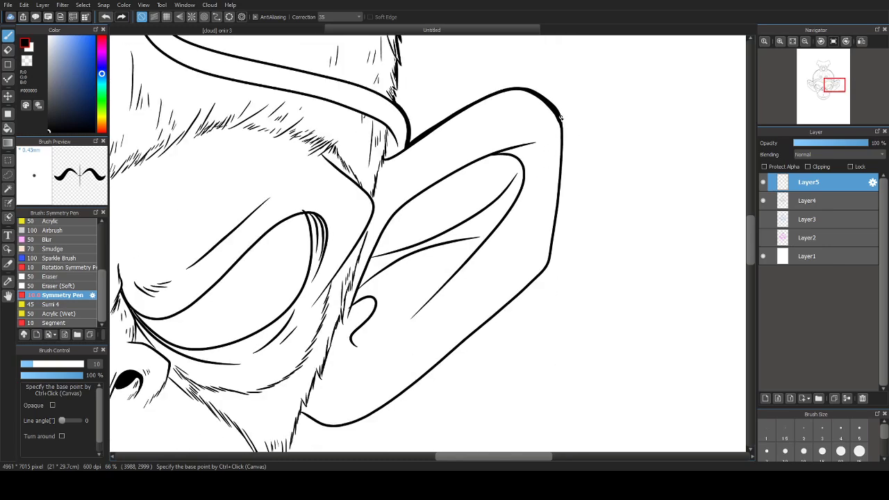
mouse_move(547, 265)
left_mouse_down()
mouse_move(610, 137)
mouse_move(516, 225)
mouse_move(415, 296)
left_mouse_up()
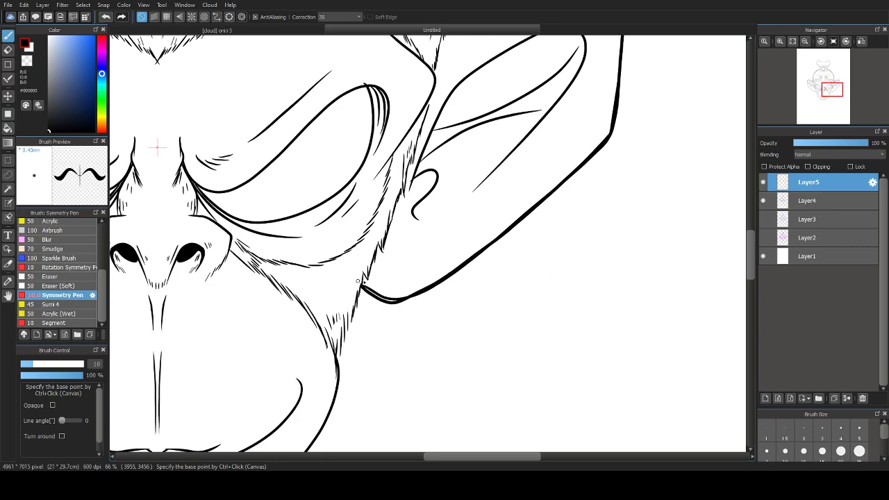
Step: Thicken the cheek's outer fur edge from the ear lobe down to the start of the muzzle
scroll(374, 296, "up", 4)
mouse_move(320, 268)
left_mouse_down()
mouse_move(357, 294)
mouse_move(440, 315)
mouse_move(347, 298)
mouse_move(380, 142)
mouse_move(357, 221)
left_mouse_up()
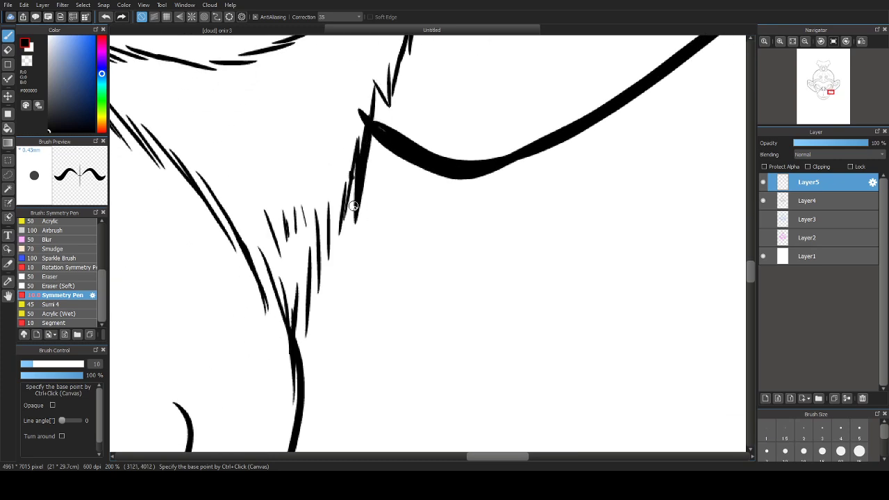
left_click_drag(351, 177, 304, 374)
scroll(338, 347, "down", 2)
scroll(303, 403, "down", 4)
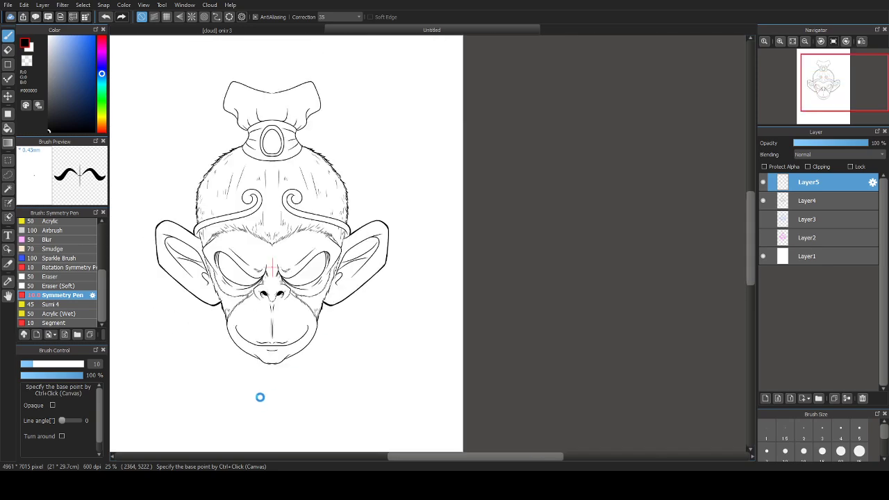
Step: Thicken the jaw contour in overlapping strokes from the cheek to the chin, then the chin's lower curve
scroll(284, 361, "up", 1)
scroll(283, 361, "up", 3)
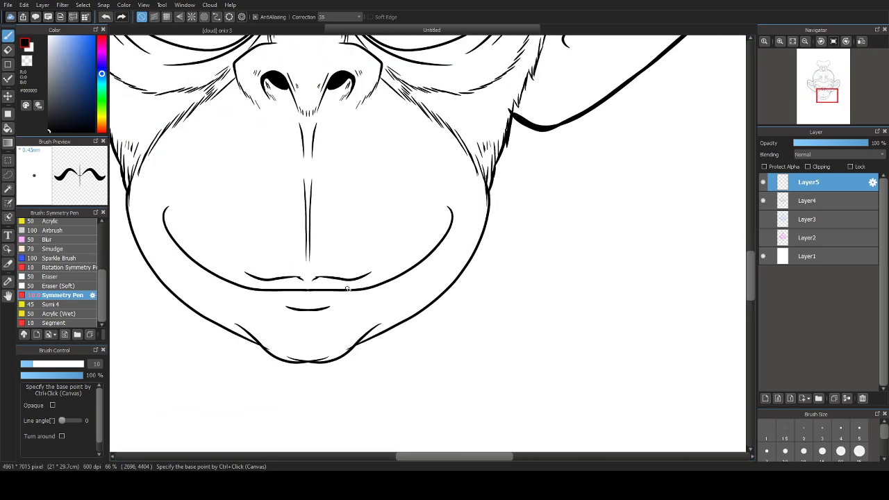
mouse_move(546, 180)
left_mouse_down()
mouse_move(517, 263)
mouse_move(478, 314)
mouse_move(381, 375)
mouse_move(336, 389)
mouse_move(375, 331)
mouse_move(431, 300)
left_mouse_up()
mouse_move(623, 186)
left_mouse_down()
mouse_move(563, 251)
mouse_move(458, 309)
left_mouse_up()
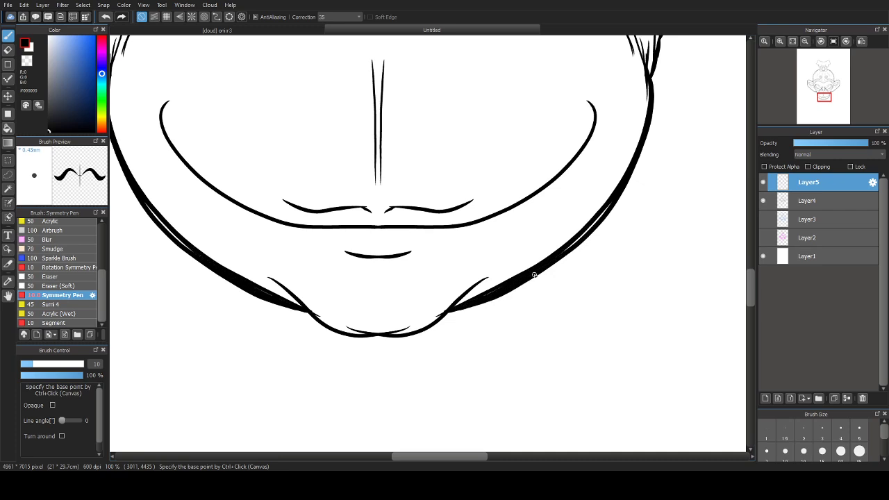
mouse_move(534, 275)
left_mouse_down()
mouse_move(568, 254)
mouse_move(614, 204)
left_mouse_up()
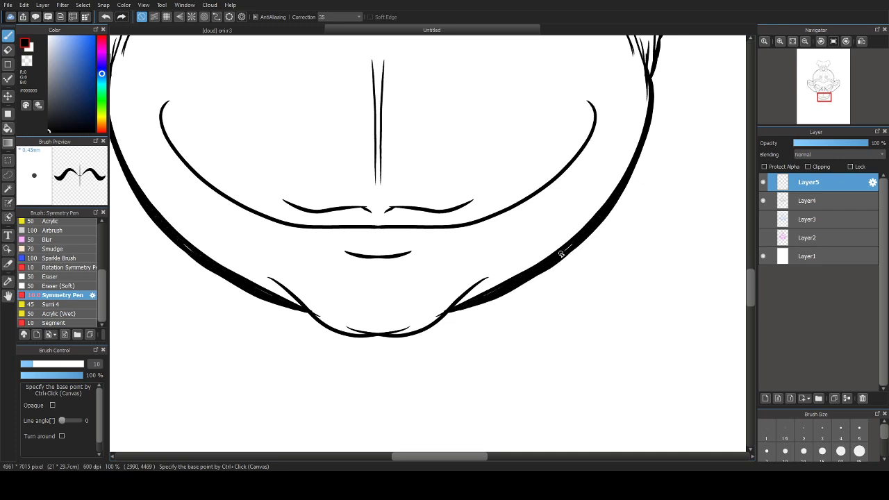
mouse_move(445, 318)
left_mouse_down()
mouse_move(401, 341)
mouse_move(365, 342)
left_mouse_up()
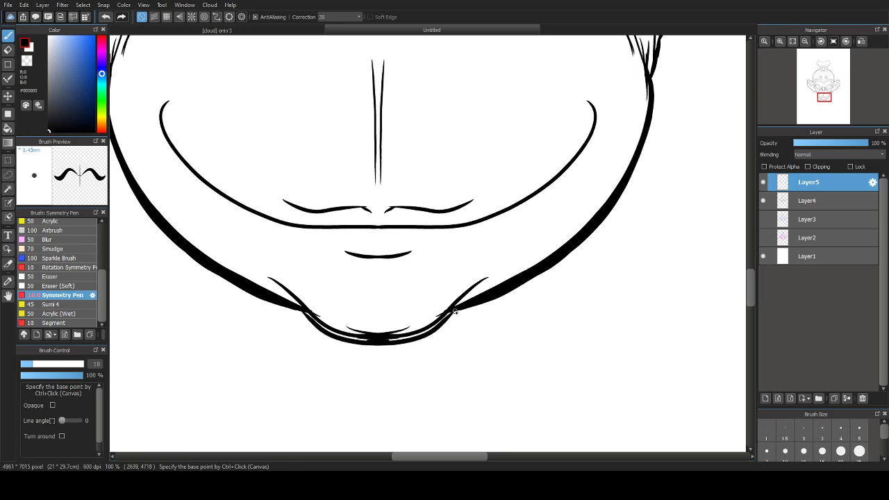
left_click_drag(455, 312, 374, 343)
scroll(465, 281, "down", 6)
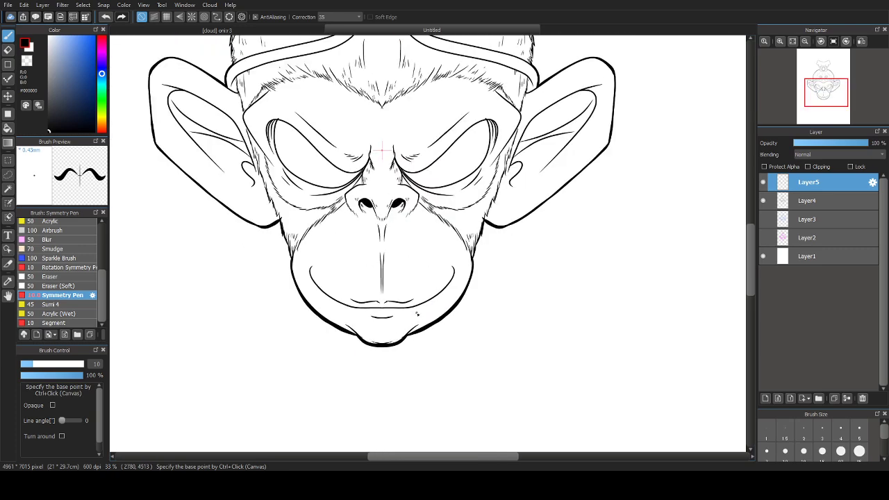
Step: Thicken the side edge of the topknot's band and the lower bulge of the topknot directly above it
scroll(297, 244, "up", 5)
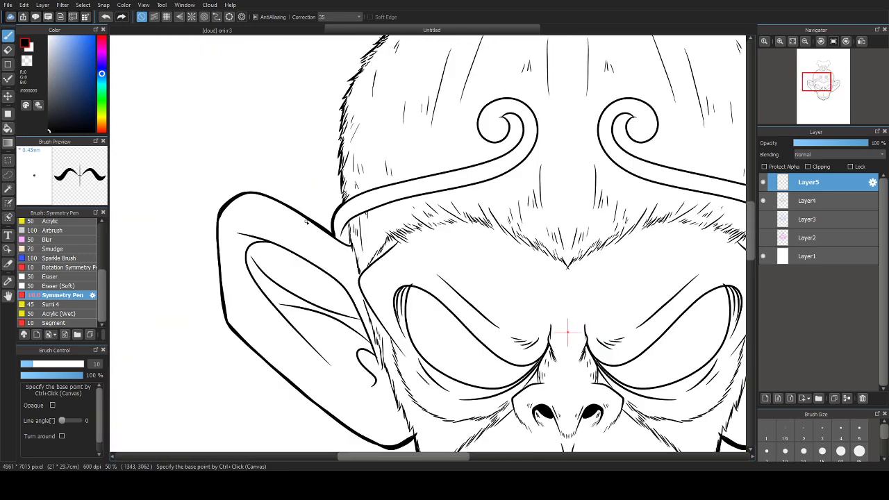
scroll(327, 260, "up", 4)
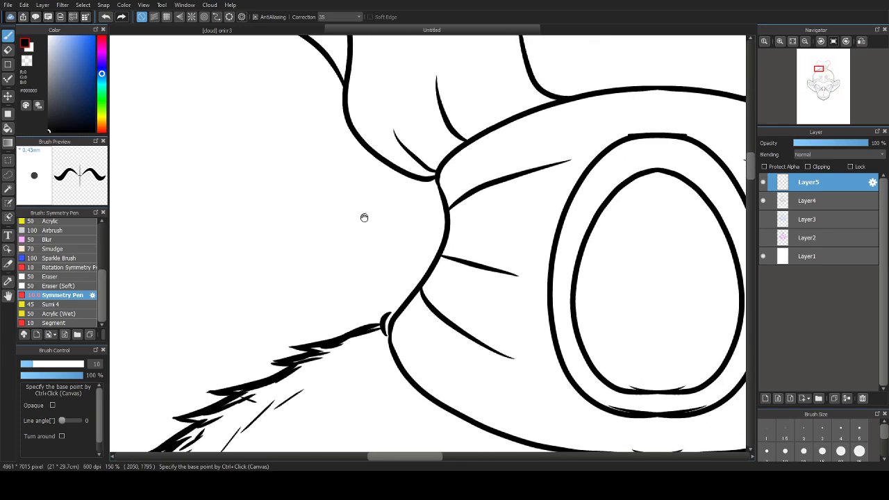
mouse_move(431, 181)
left_mouse_down()
mouse_move(432, 255)
mouse_move(383, 335)
left_mouse_up()
left_click_drag(431, 178, 436, 246)
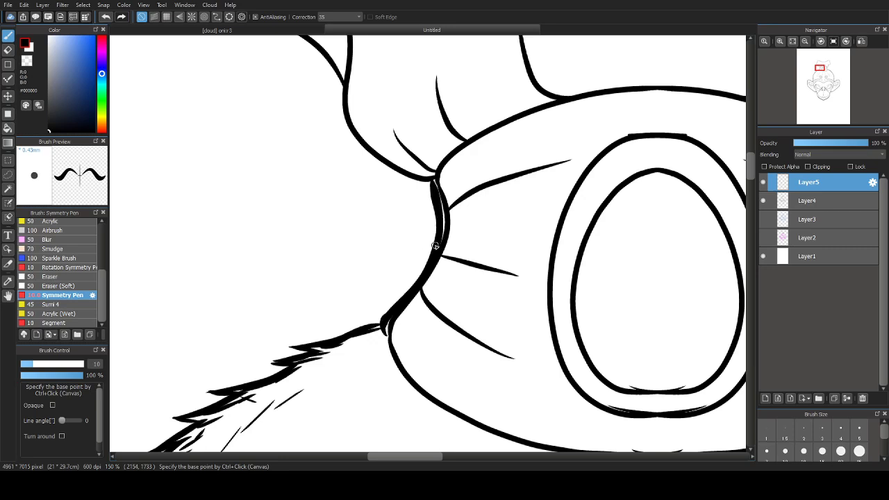
mouse_move(446, 214)
left_mouse_down()
mouse_move(433, 178)
mouse_move(410, 288)
left_mouse_up()
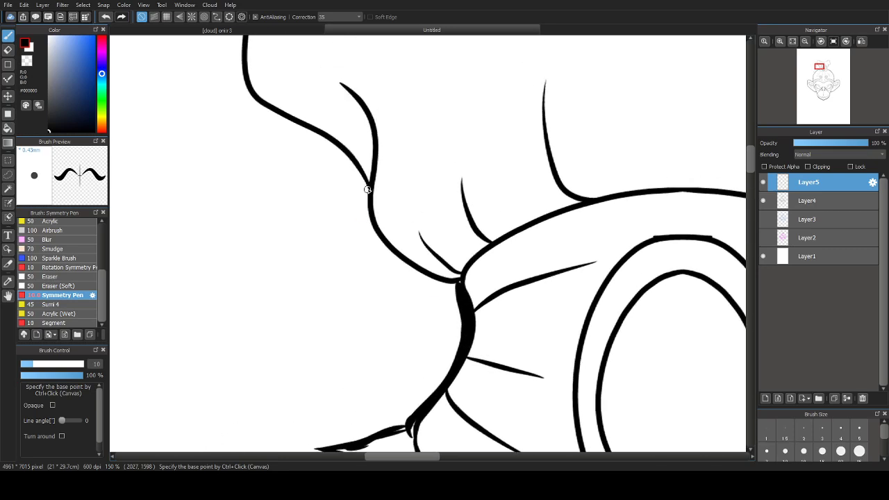
mouse_move(368, 186)
left_mouse_down()
mouse_move(367, 222)
mouse_move(433, 281)
left_mouse_up()
mouse_move(452, 286)
left_mouse_down()
mouse_move(393, 258)
mouse_move(366, 214)
left_mouse_up()
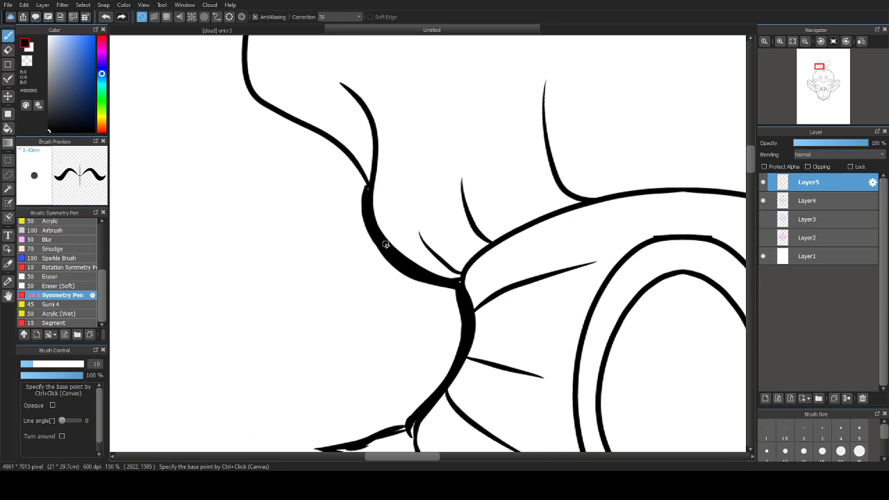
Step: Thicken the topknot's outer side, its upper corner and its upper edge as far as the centre line
scroll(386, 244, "up", 5)
mouse_move(277, 90)
left_mouse_down()
mouse_move(241, 238)
mouse_move(263, 270)
mouse_move(353, 321)
mouse_move(368, 341)
mouse_move(370, 369)
mouse_move(343, 312)
left_mouse_up()
mouse_move(284, 290)
left_mouse_down()
mouse_move(261, 274)
mouse_move(243, 227)
mouse_move(249, 175)
mouse_move(277, 104)
left_mouse_up()
mouse_move(281, 120)
left_mouse_down()
mouse_move(251, 263)
mouse_move(309, 165)
mouse_move(342, 169)
mouse_move(415, 204)
left_mouse_up()
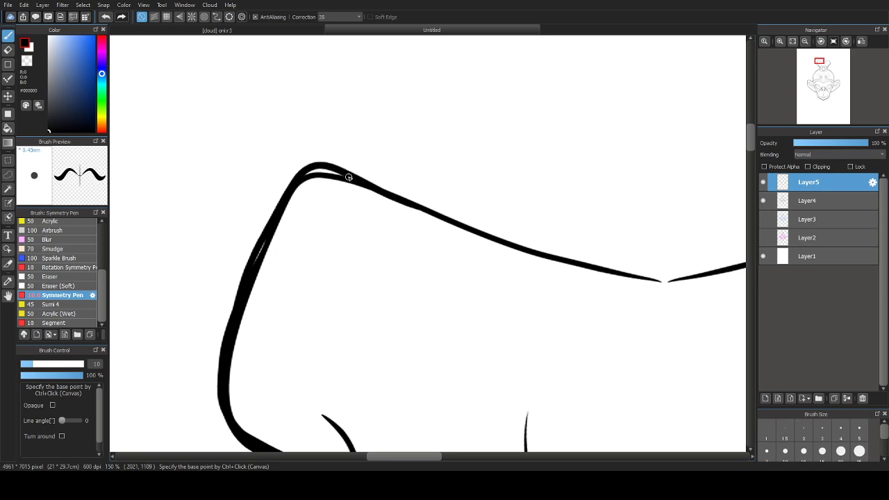
left_click_drag(349, 178, 299, 177)
left_click_drag(311, 226, 195, 242)
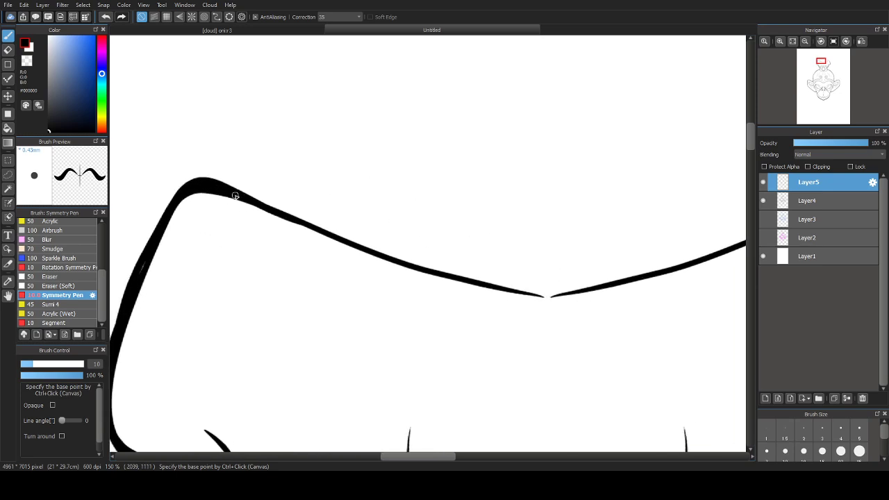
mouse_move(236, 196)
left_mouse_down()
mouse_move(375, 259)
mouse_move(568, 294)
left_mouse_up()
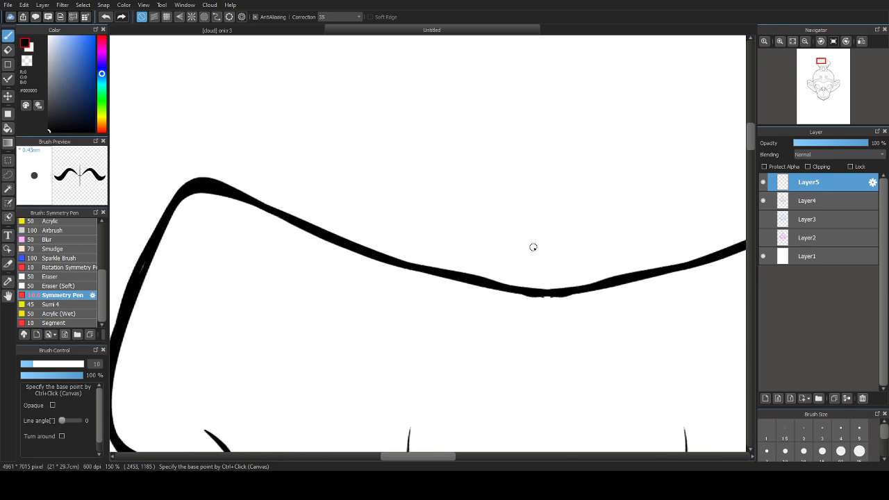
Step: Touch up the thickened outer contour where the head's side fur meets the headband's outer end
scroll(405, 343, "down", 4)
left_click_drag(455, 372, 466, 181)
scroll(466, 180, "up", 5)
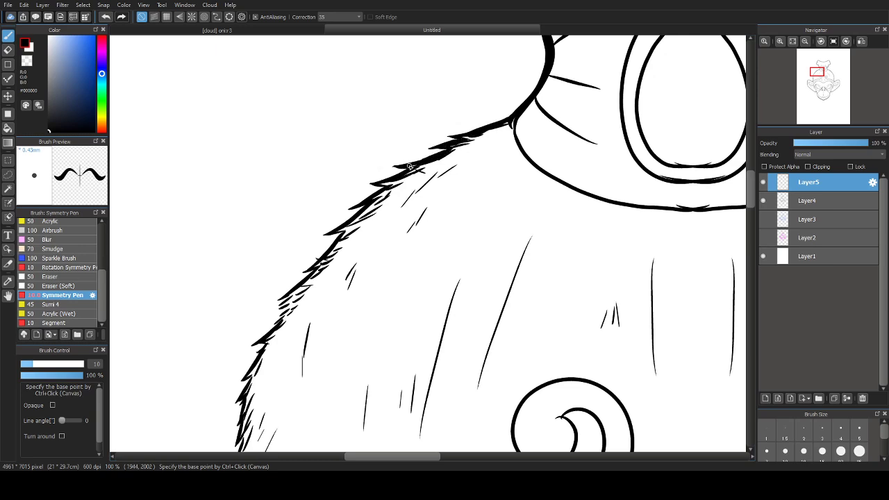
scroll(375, 231, "down", 2)
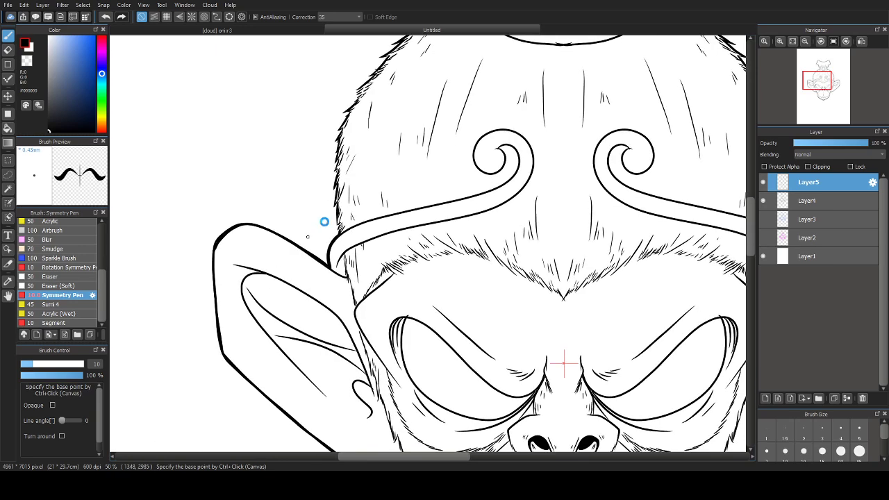
scroll(323, 222, "up", 1)
scroll(358, 180, "up", 3)
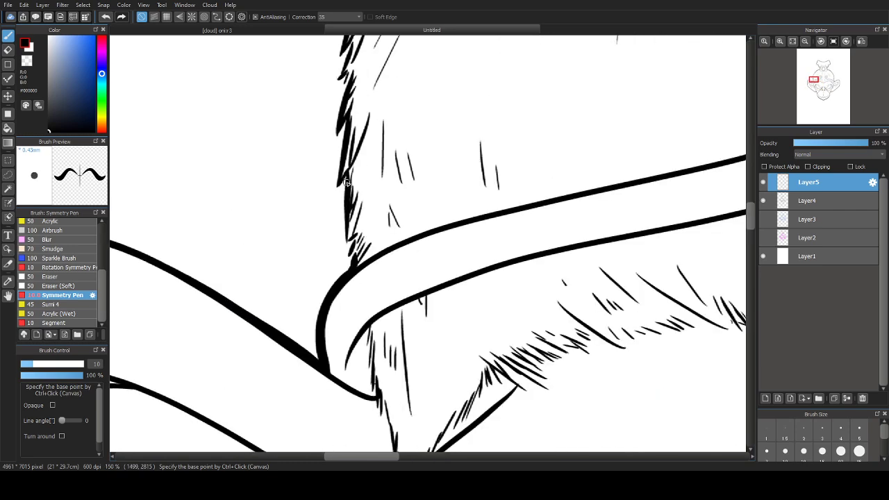
mouse_move(346, 182)
left_mouse_down()
mouse_move(343, 240)
mouse_move(355, 243)
mouse_move(348, 250)
mouse_move(355, 242)
mouse_move(322, 313)
left_mouse_up()
scroll(332, 368, "down", 10)
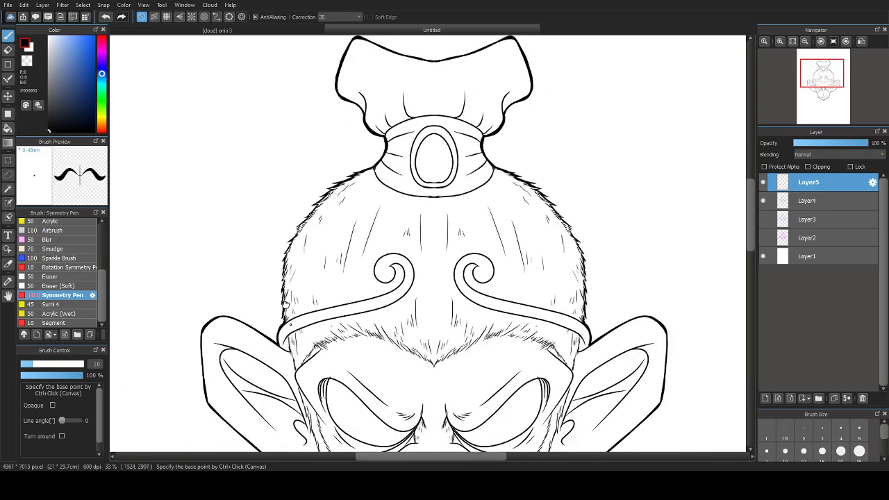
Step: Thicken the ear's lower outer edge, smoothing its line from the lobe upward
scroll(389, 314, "up", 10)
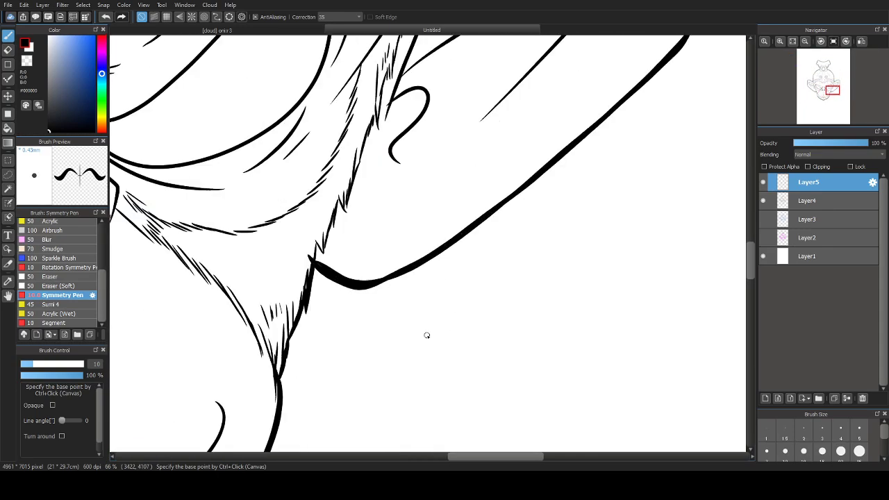
mouse_move(375, 200)
left_mouse_down()
mouse_move(349, 267)
mouse_move(341, 314)
left_mouse_up()
left_click_drag(386, 241, 284, 369)
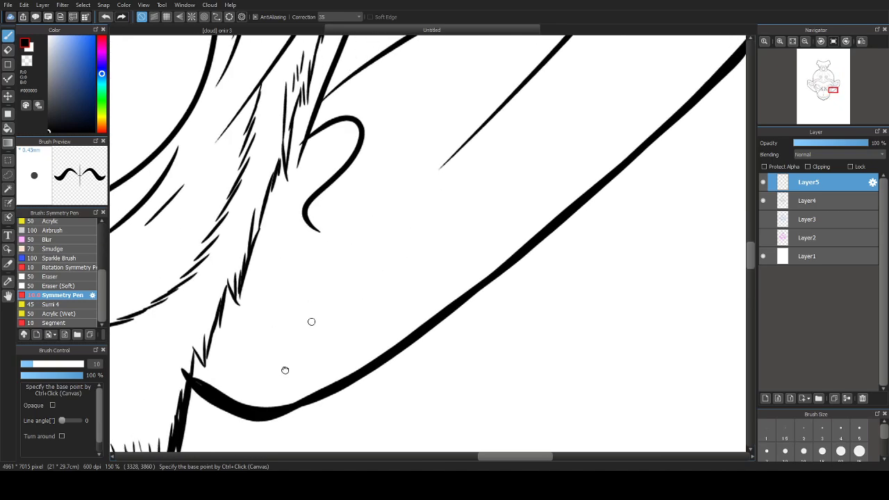
scroll(289, 365, "down", 3)
scroll(347, 352, "up", 3)
left_click_drag(190, 426, 232, 340)
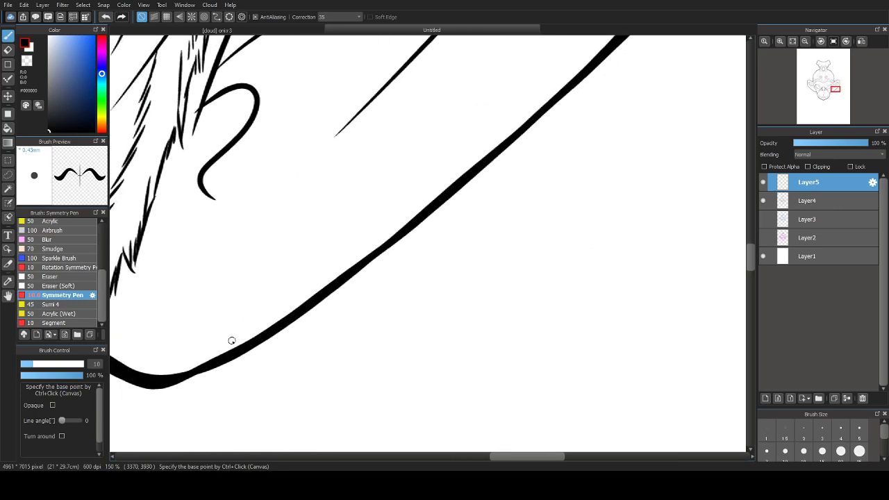
mouse_move(175, 383)
left_mouse_down()
mouse_move(383, 275)
mouse_move(544, 114)
mouse_move(430, 205)
mouse_move(554, 105)
mouse_move(300, 321)
mouse_move(453, 199)
mouse_move(390, 259)
mouse_move(310, 307)
mouse_move(393, 248)
mouse_move(321, 306)
mouse_move(391, 270)
mouse_move(330, 309)
mouse_move(268, 313)
mouse_move(294, 260)
mouse_move(273, 300)
mouse_move(337, 240)
mouse_move(341, 273)
left_mouse_up()
Step: Make the headband's outer end heavier where it curves down to meet the ear
scroll(368, 271, "down", 2)
scroll(332, 318, "down", 5)
scroll(296, 259, "up", 5)
scroll(360, 286, "up", 2)
mouse_move(384, 242)
left_mouse_down()
mouse_move(419, 282)
mouse_move(415, 339)
mouse_move(402, 345)
mouse_move(417, 300)
mouse_move(400, 261)
mouse_move(408, 292)
left_mouse_up()
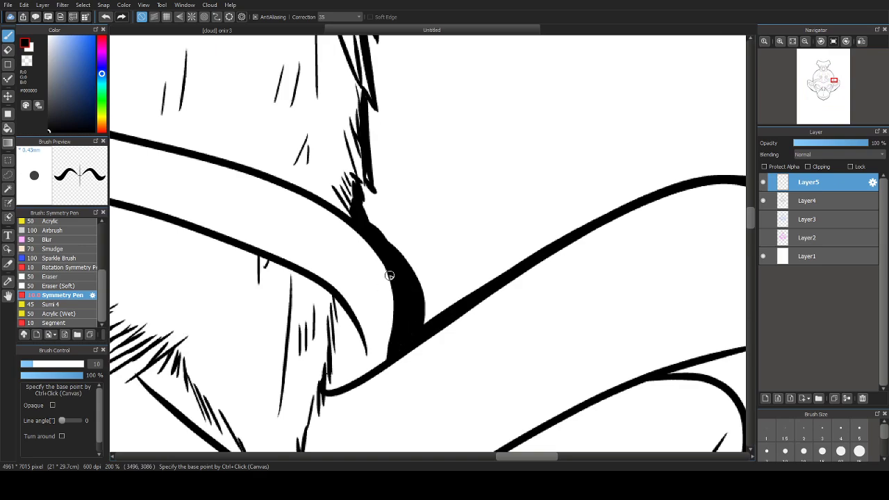
scroll(389, 276, "down", 8)
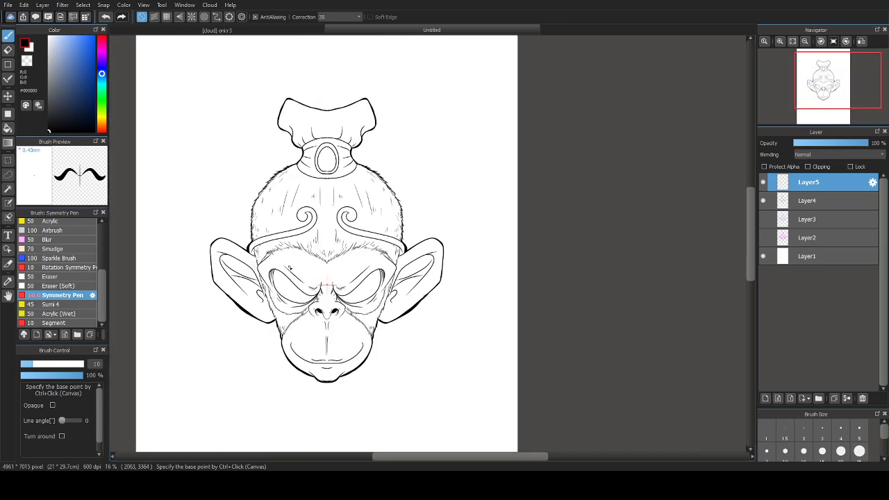
Step: Thicken the base of the topknot's middle fold line where it meets the band's upper edge
scroll(283, 144, "up", 6)
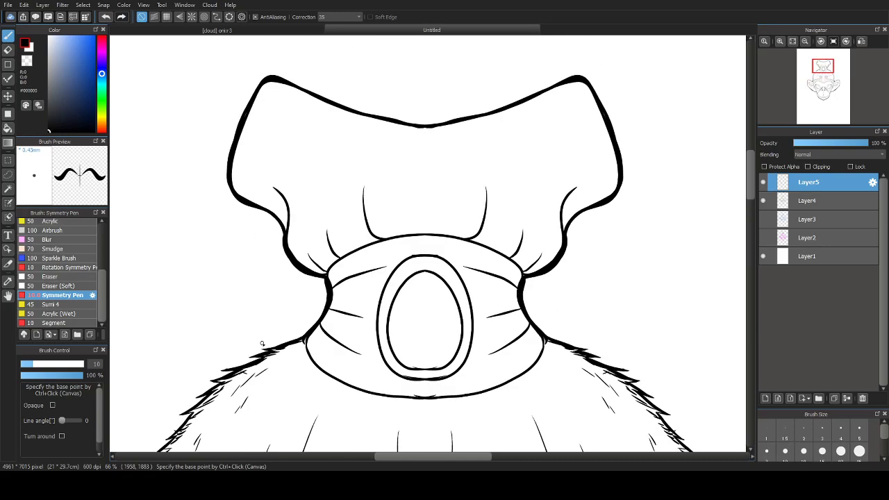
scroll(299, 306, "up", 3)
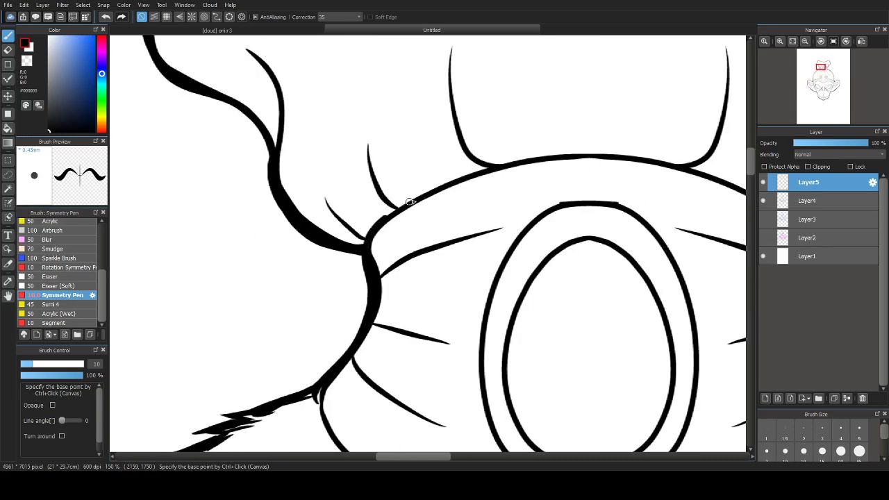
scroll(359, 177, "up", 2)
mouse_move(364, 227)
left_mouse_down()
mouse_move(386, 285)
mouse_move(424, 300)
mouse_move(373, 220)
mouse_move(385, 257)
mouse_move(361, 209)
mouse_move(373, 263)
mouse_move(402, 305)
mouse_move(390, 279)
mouse_move(409, 298)
left_mouse_up()
key("ctrl+z")
key("ctrl+z")
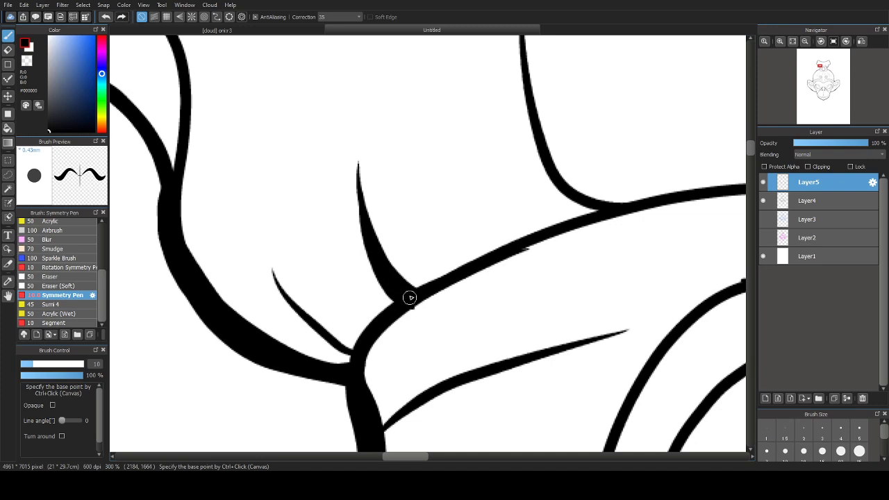
Step: Thicken the bases of the topknot's inner and outermost fold lines where they meet the band's upper edge
left_click_drag(487, 164, 380, 252)
mouse_move(426, 222)
left_mouse_down()
mouse_move(444, 279)
mouse_move(483, 306)
left_mouse_up()
key("ctrl+z")
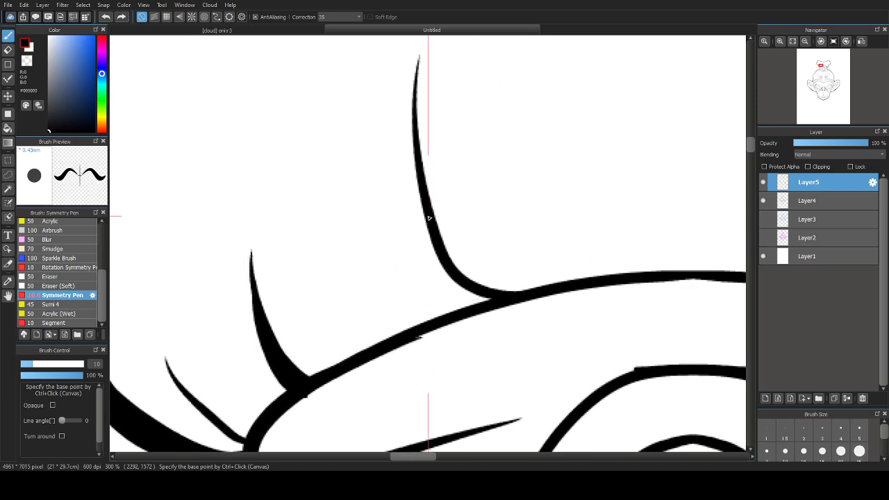
mouse_move(427, 220)
left_mouse_down()
mouse_move(448, 297)
mouse_move(482, 309)
mouse_move(494, 299)
mouse_move(473, 299)
mouse_move(433, 252)
left_mouse_up()
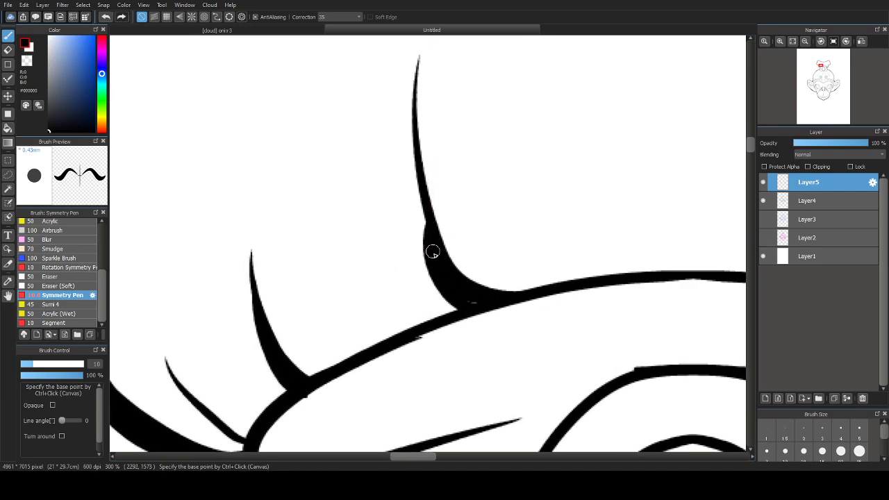
left_click(471, 304)
left_click_drag(211, 415, 350, 274)
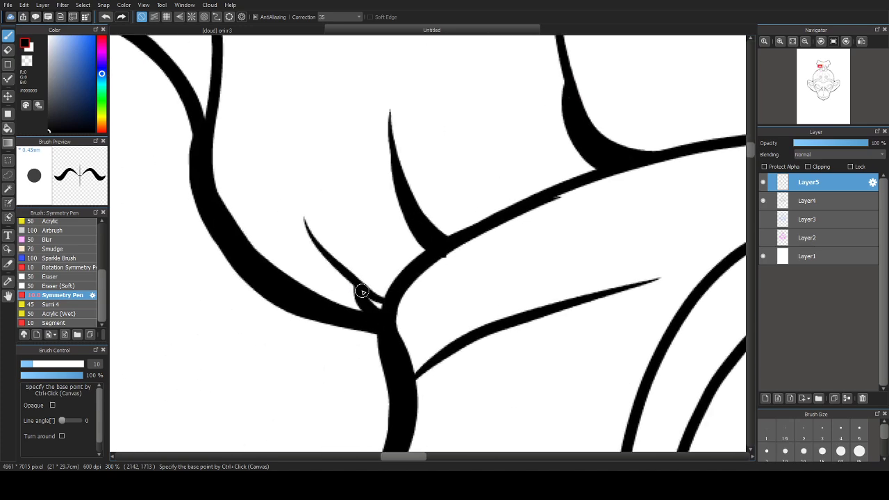
Step: Add line weight to the topknot band's lower edge where it curves near its outer corners
scroll(339, 352, "down", 3)
scroll(379, 324, "down", 2)
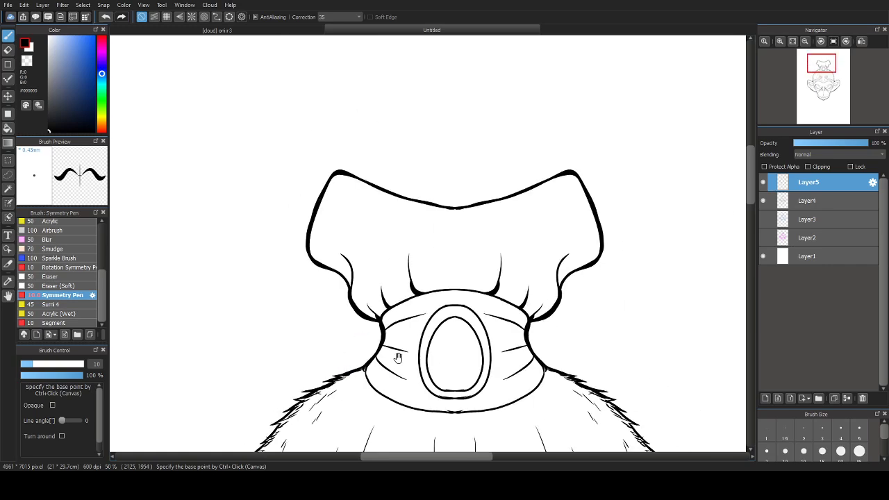
left_click_drag(396, 357, 397, 230)
scroll(443, 246, "up", 2)
left_click_drag(388, 392, 370, 227)
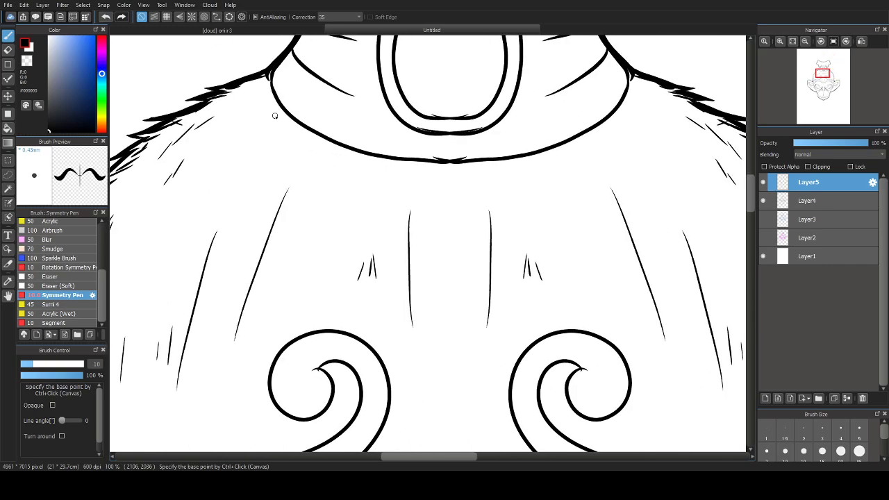
mouse_move(283, 113)
left_mouse_down()
mouse_move(303, 136)
mouse_move(296, 123)
mouse_move(351, 149)
left_mouse_up()
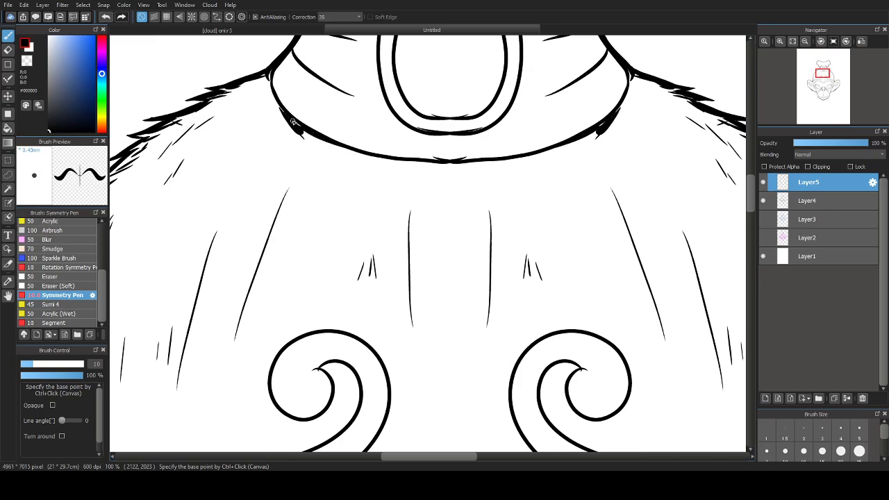
left_click_drag(276, 102, 303, 130)
Step: Thicken the headband curl's outer line on the side facing the center, following it down into the band's lower edge
scroll(376, 291, "down", 4)
left_click_drag(389, 333, 393, 171)
scroll(347, 173, "up", 3)
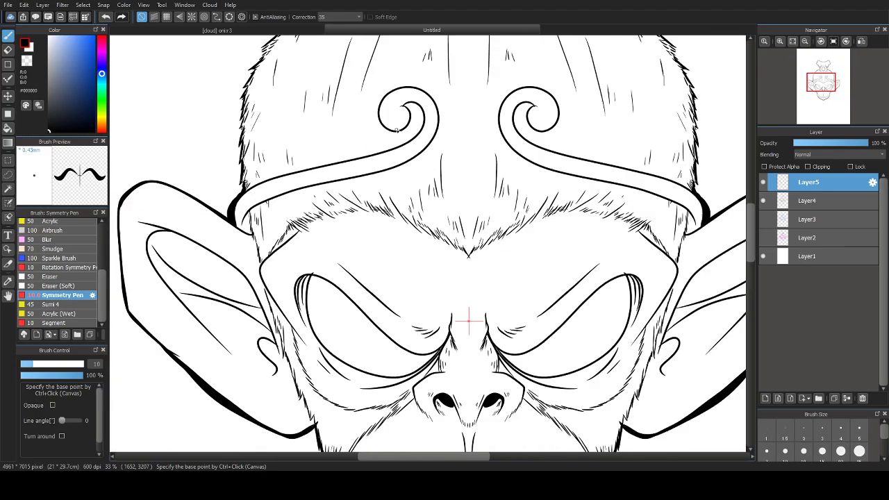
scroll(394, 159, "up", 1)
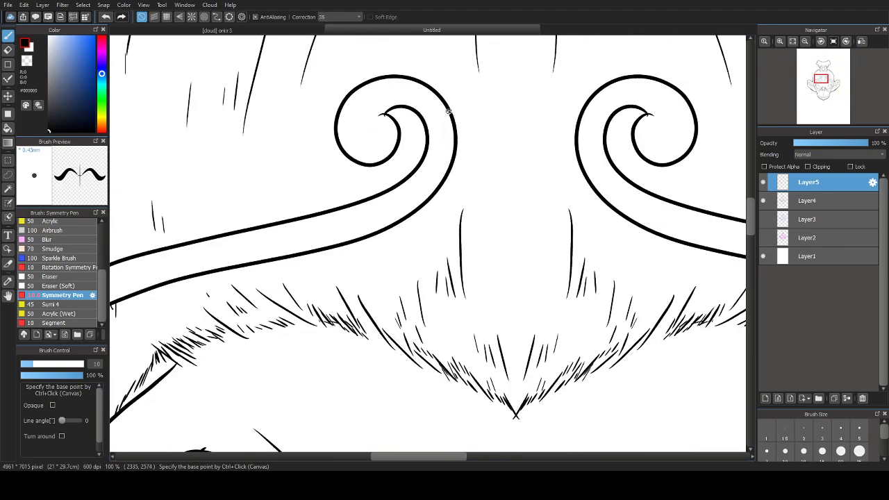
mouse_move(442, 98)
left_mouse_down()
mouse_move(459, 138)
mouse_move(428, 204)
mouse_move(390, 238)
left_mouse_up()
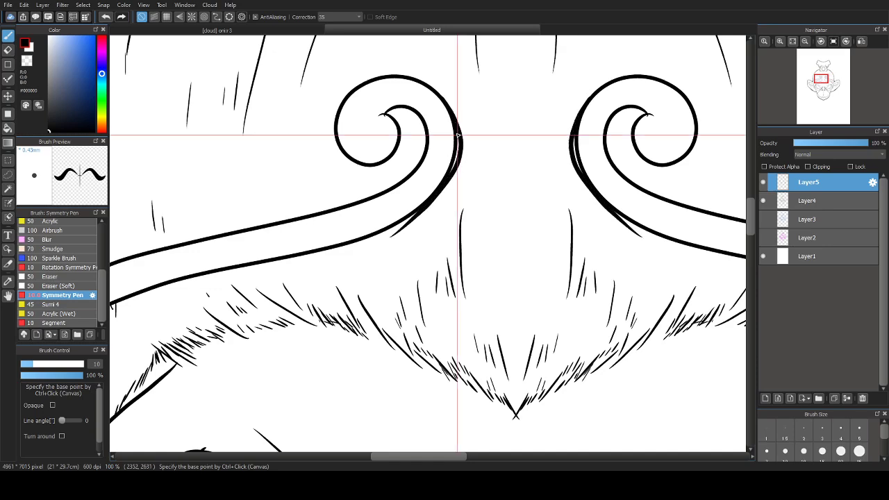
key("ctrl+z")
mouse_move(446, 109)
left_mouse_down()
mouse_move(454, 159)
mouse_move(423, 209)
mouse_move(371, 227)
left_mouse_up()
Step: Thicken the headband's lower edge toward its outer end, tapering the added weight inward along the band
mouse_move(323, 233)
left_mouse_down()
mouse_move(508, 151)
mouse_move(505, 109)
left_mouse_up()
mouse_move(457, 137)
left_mouse_down()
mouse_move(361, 162)
mouse_move(291, 206)
mouse_move(330, 168)
mouse_move(271, 200)
left_mouse_up()
key("ctrl+z")
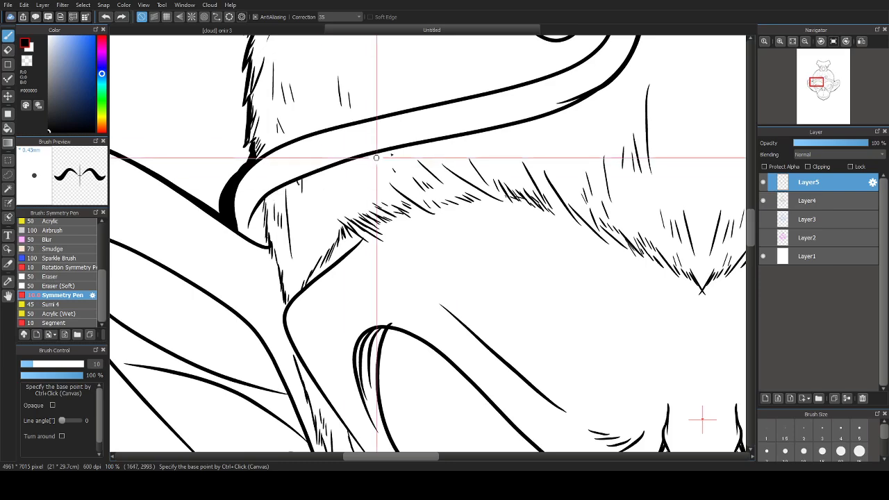
key("ctrl+z")
left_click_drag(368, 157, 269, 207)
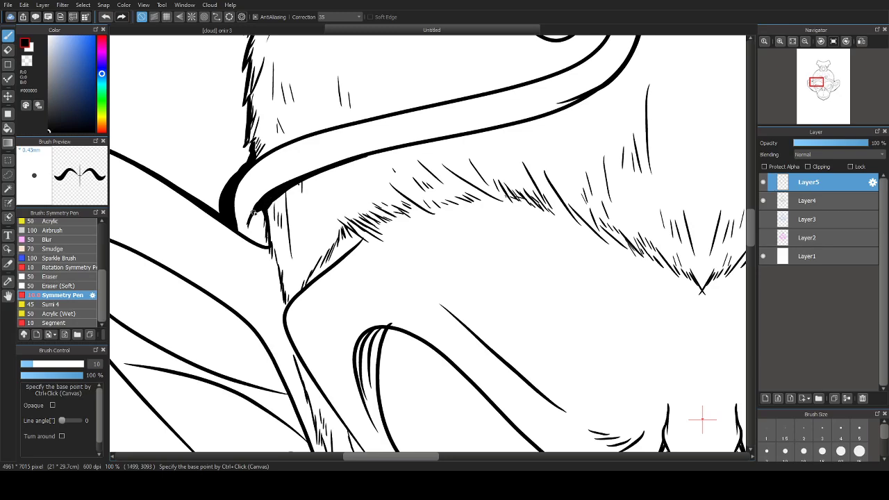
Step: Thicken the inner ear contour beside the face and fill the corner where it meets the upper fold with solid black
scroll(364, 229, "down", 5)
left_click_drag(307, 228, 331, 117)
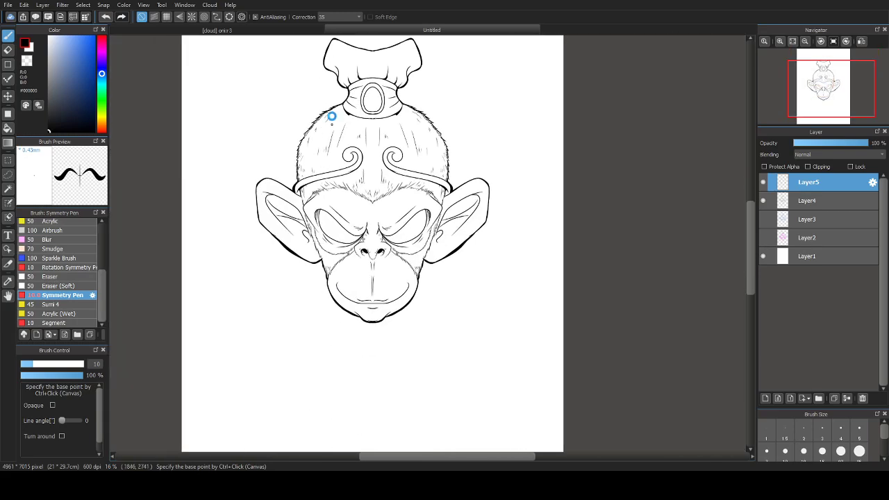
scroll(417, 224, "up", 3)
scroll(492, 194, "up", 3)
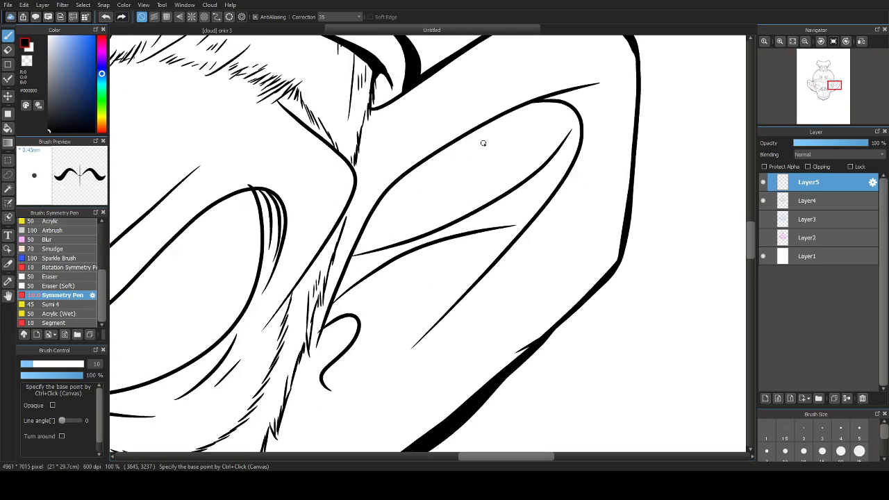
mouse_move(526, 105)
left_mouse_down()
mouse_move(403, 182)
mouse_move(373, 229)
mouse_move(375, 251)
mouse_move(353, 257)
mouse_move(408, 175)
left_mouse_up()
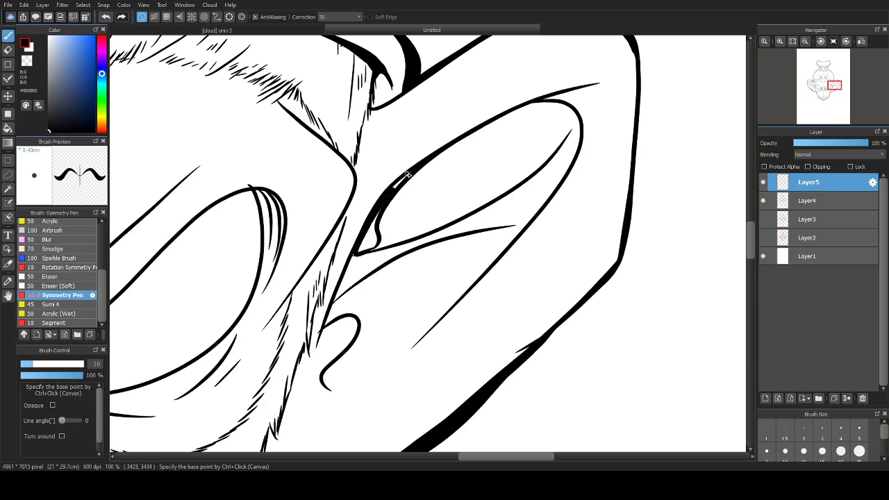
left_click_drag(374, 238, 377, 247)
scroll(325, 251, "up", 3)
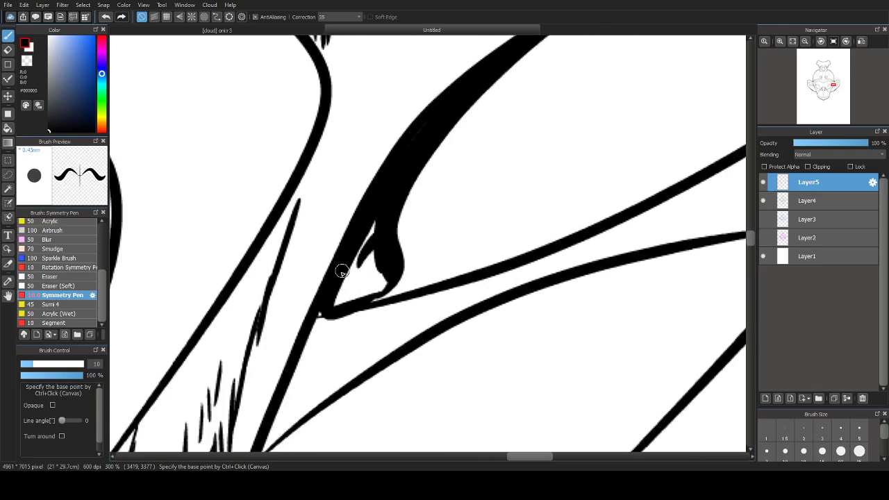
left_click_drag(317, 313, 494, 263)
mouse_move(378, 282)
left_mouse_down()
mouse_move(384, 204)
mouse_move(338, 303)
mouse_move(395, 293)
mouse_move(370, 266)
mouse_move(371, 248)
mouse_move(338, 296)
mouse_move(353, 291)
mouse_move(363, 259)
mouse_move(366, 293)
mouse_move(359, 262)
left_mouse_up()
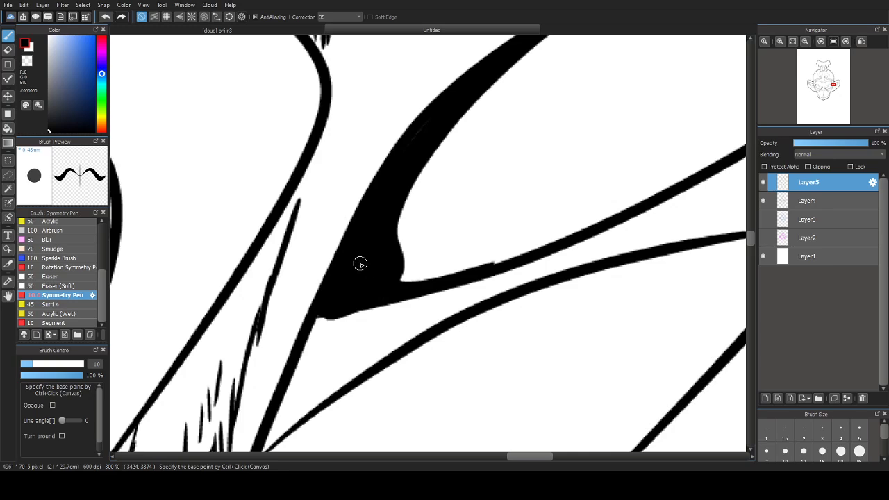
Step: Thicken the base of the ear's lower fold line and fill a black shadow between it and the small curl
scroll(342, 355, "down", 3)
scroll(343, 355, "up", 3)
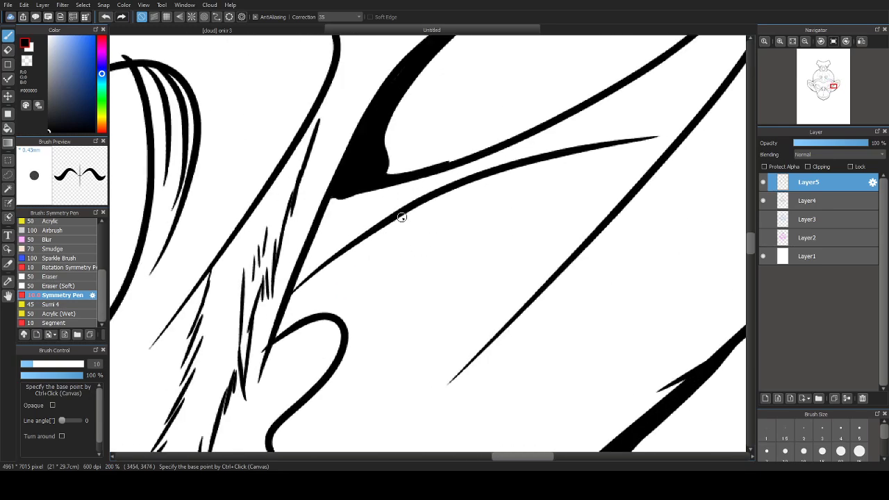
mouse_move(401, 217)
left_mouse_down()
mouse_move(332, 259)
mouse_move(290, 306)
mouse_move(330, 289)
mouse_move(303, 323)
mouse_move(275, 337)
mouse_move(287, 300)
mouse_move(303, 288)
mouse_move(276, 335)
mouse_move(321, 296)
left_mouse_up()
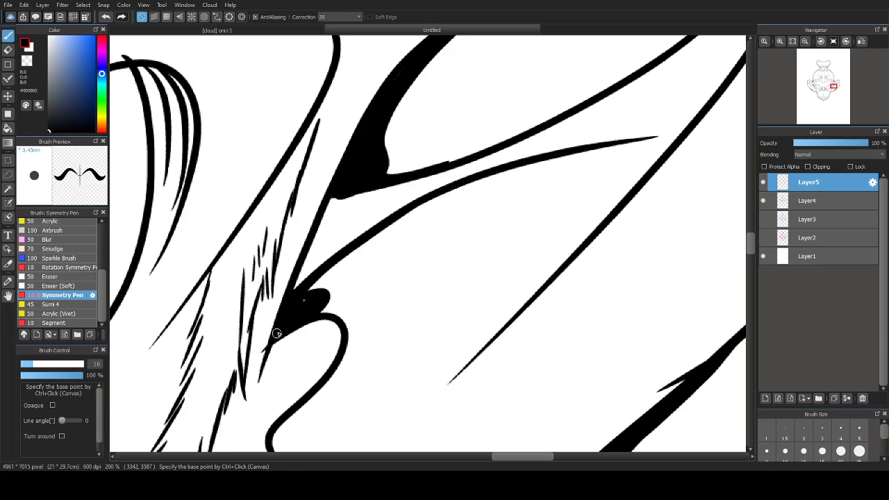
Step: Fill the lower end of the ear's small curl as a rounded black shape and add a line inside the curl
mouse_move(299, 392)
left_mouse_down()
mouse_move(366, 238)
mouse_move(369, 288)
mouse_move(355, 313)
left_mouse_up()
mouse_move(344, 275)
left_mouse_down()
mouse_move(356, 306)
mouse_move(352, 272)
mouse_move(360, 301)
left_mouse_up()
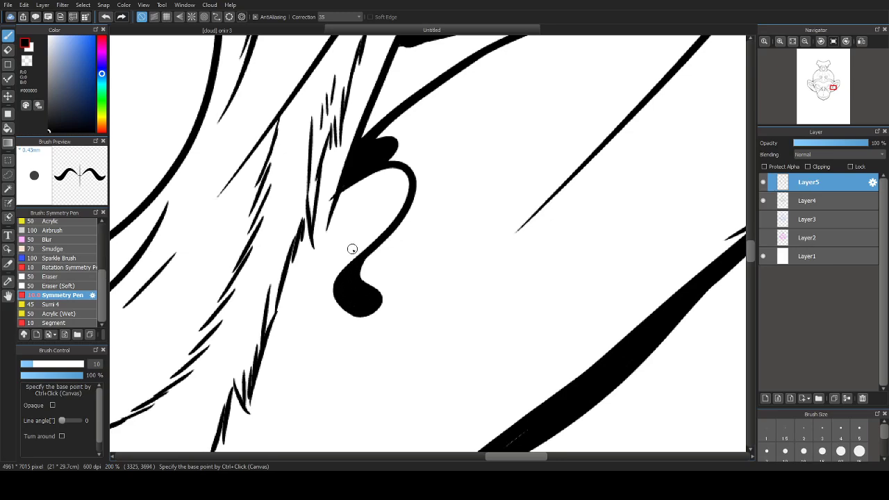
left_click_drag(382, 190, 353, 248)
scroll(327, 308, "down", 3)
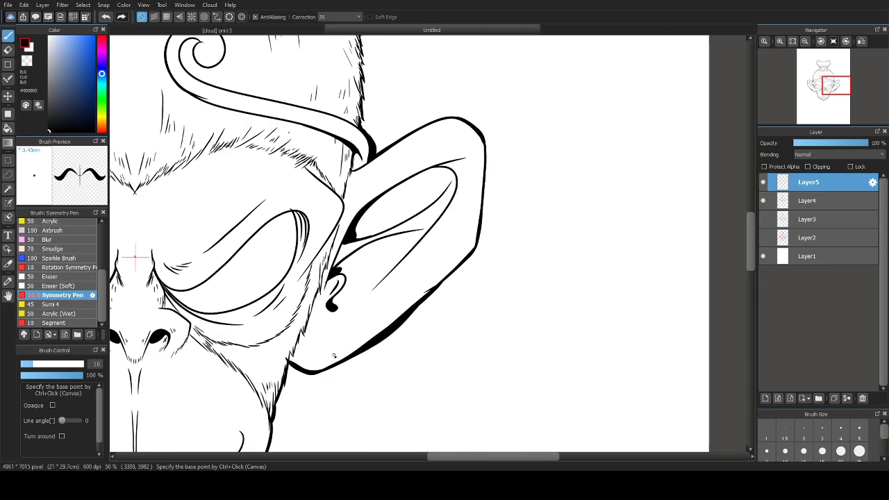
scroll(377, 307, "down", 2)
scroll(297, 381, "down", 1)
scroll(416, 223, "up", 3)
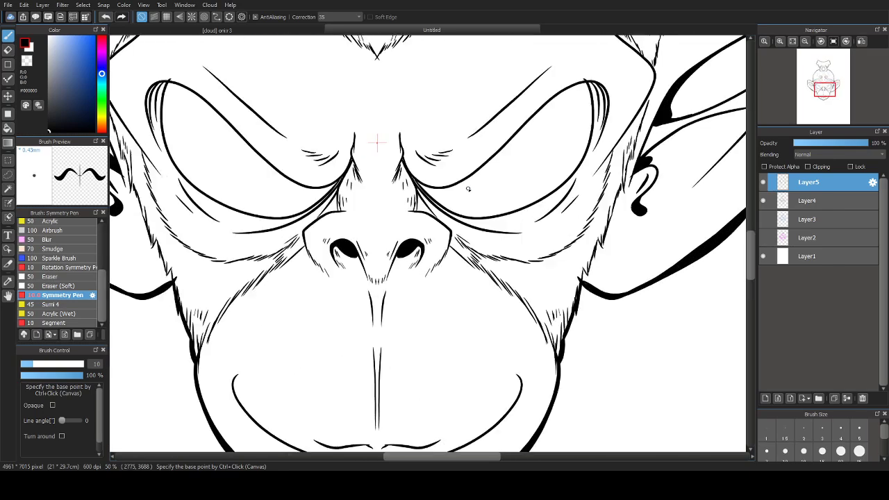
Step: Shade the inner eye corners beside the nose with solid black and short strokes between the lower crease lines, using the Symmetry Pen
scroll(450, 194, "up", 3)
scroll(450, 194, "up", 1)
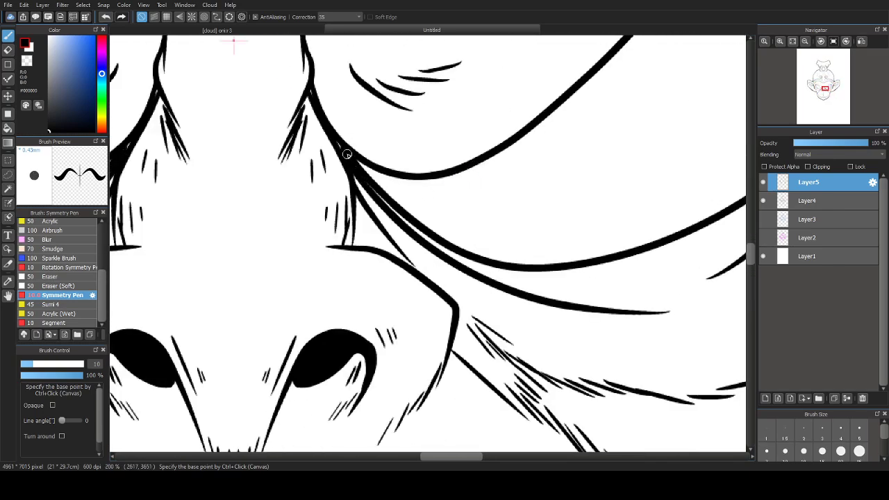
mouse_move(350, 165)
left_mouse_down()
mouse_move(366, 196)
mouse_move(466, 260)
left_mouse_up()
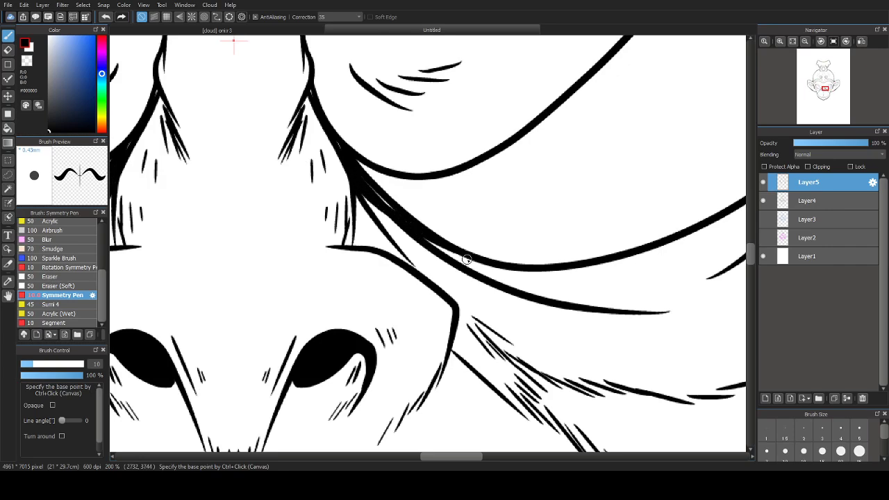
key("ctrl+z")
left_click_drag(346, 154, 409, 245)
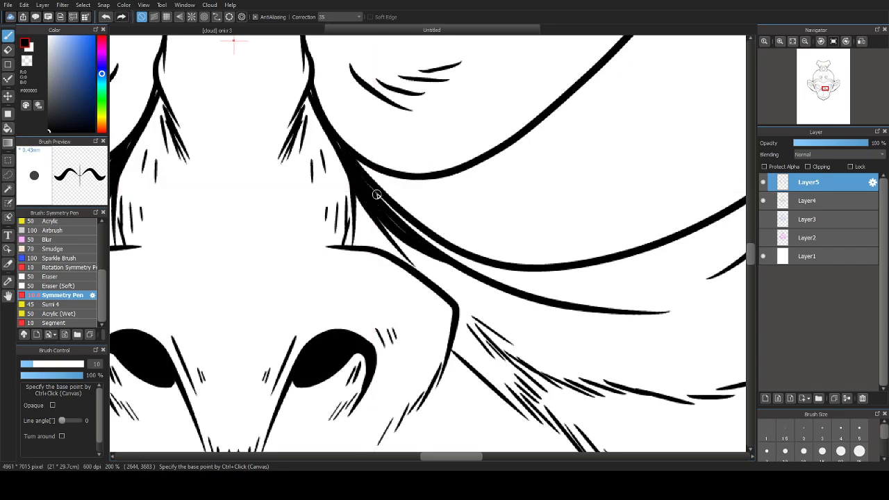
left_click_drag(367, 193, 399, 234)
mouse_move(358, 206)
left_mouse_down()
mouse_move(375, 236)
mouse_move(362, 217)
left_mouse_up()
left_click_drag(387, 213, 319, 241)
left_click_drag(291, 187, 345, 224)
key("ctrl+z")
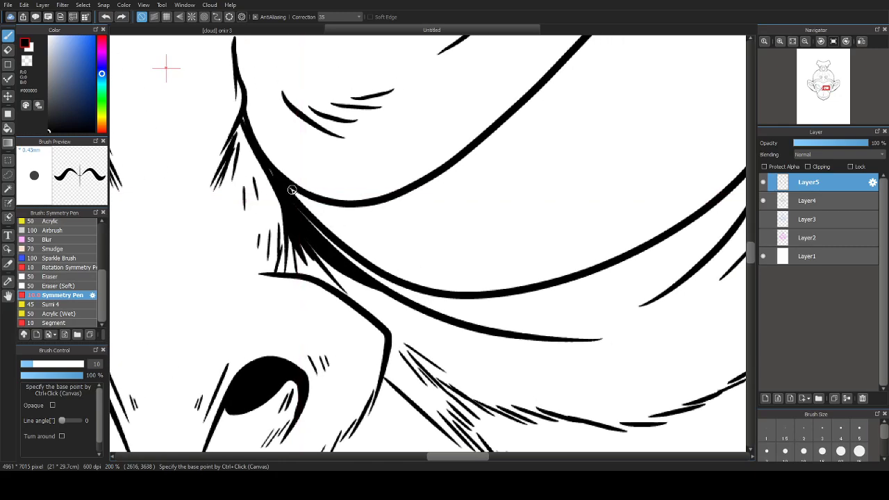
Step: Fill the gap between the upper and lower eyelid lines at the inner eye corners with solid black
left_click_drag(290, 188, 331, 230)
left_click_drag(297, 193, 334, 233)
mouse_move(313, 202)
left_mouse_down()
mouse_move(364, 252)
mouse_move(338, 234)
mouse_move(326, 208)
mouse_move(304, 201)
left_mouse_up()
scroll(309, 205, "down", 5)
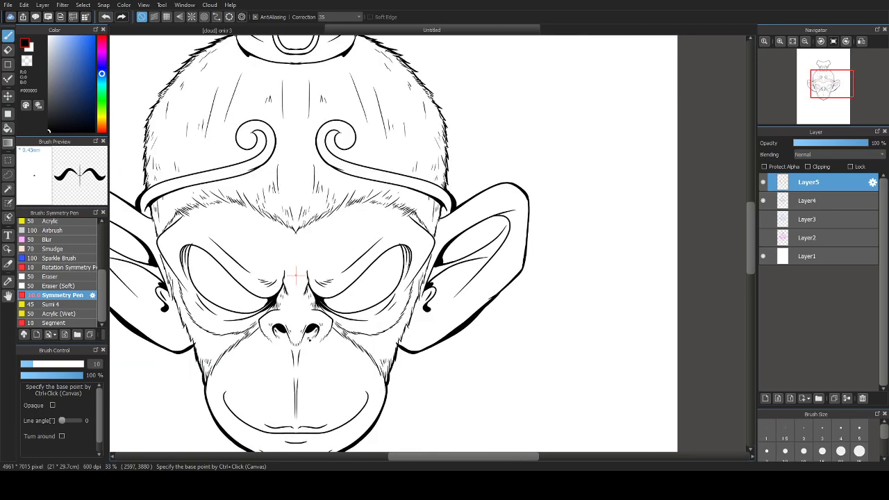
Step: Thicken the lines running down from the nose bridge to the inner eye corners with tapered strokes
scroll(356, 215, "up", 4)
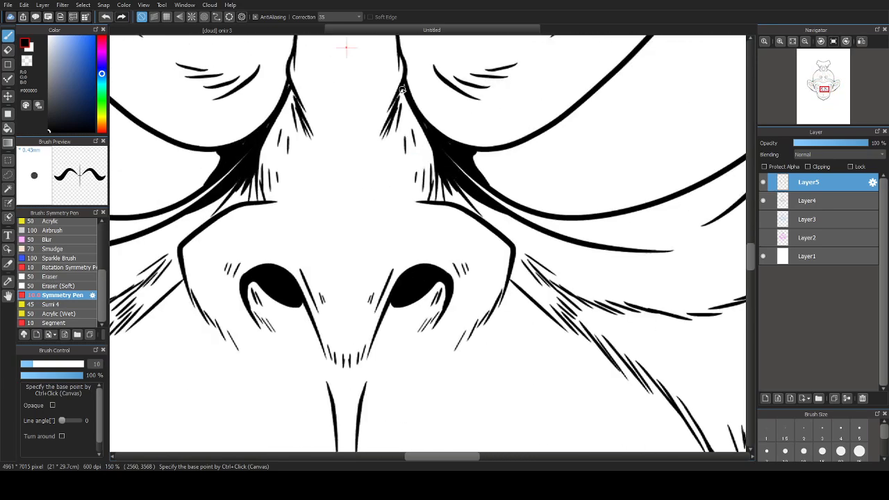
left_click_drag(401, 90, 421, 171)
left_click_drag(400, 93, 416, 179)
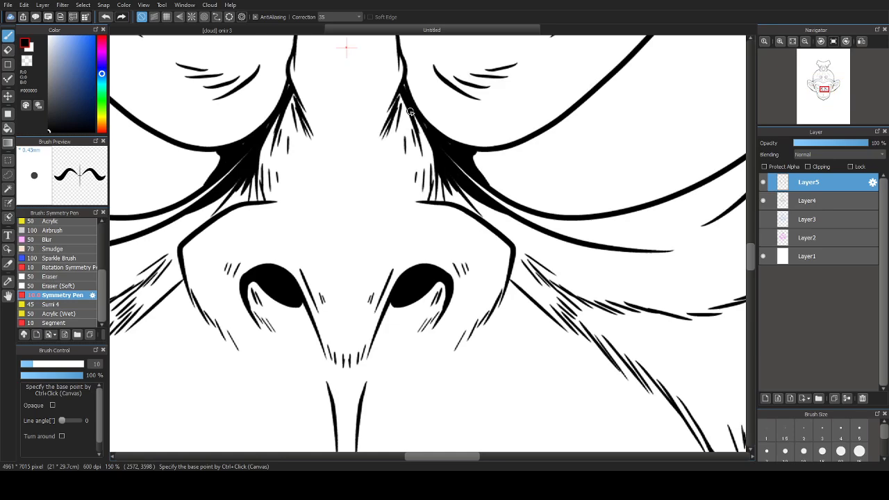
Step: Add short mirrored fur strokes around the nose tip and along the inner lines below the nostrils
left_click_drag(393, 214, 397, 121)
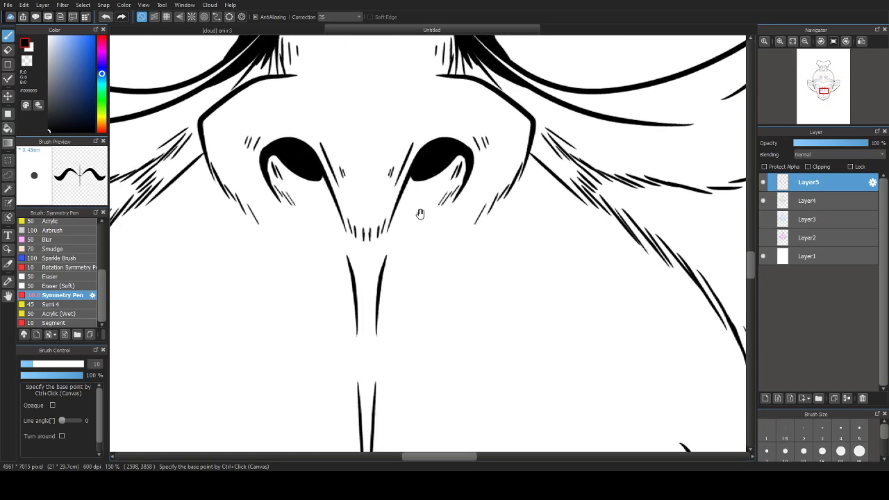
left_click_drag(312, 167, 386, 229)
left_click_drag(425, 295, 416, 254)
key("ctrl+z")
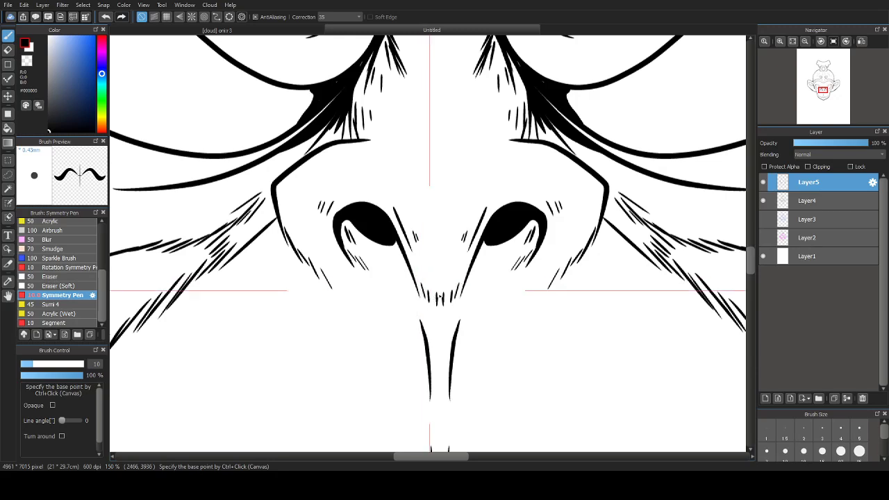
left_click_drag(468, 271, 453, 303)
key("ctrl+z")
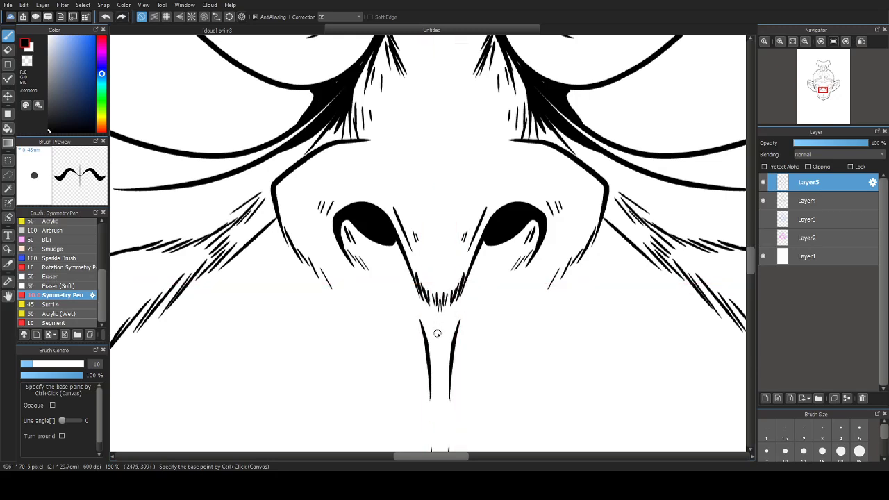
left_click_drag(352, 283, 409, 296)
mouse_move(403, 234)
left_mouse_down()
mouse_move(404, 266)
mouse_move(399, 243)
mouse_move(415, 238)
mouse_move(467, 296)
left_mouse_up()
key("ctrl+z")
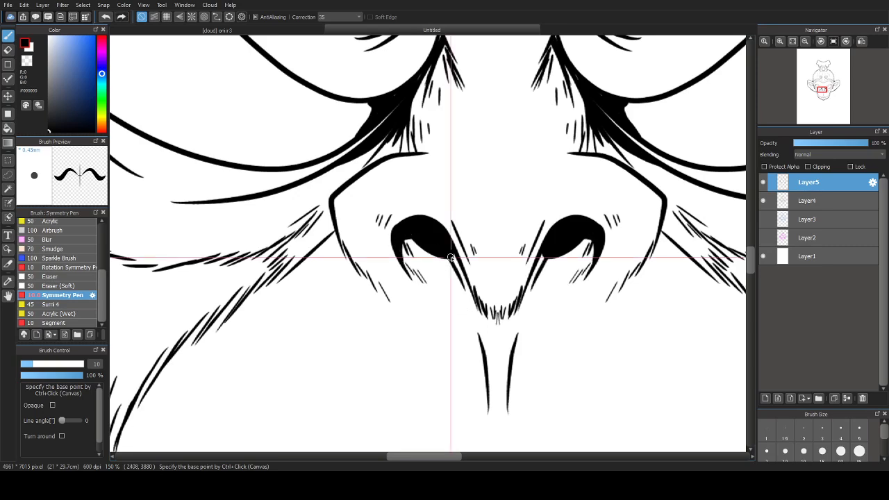
key("ctrl+z")
mouse_move(446, 259)
left_mouse_down()
mouse_move(463, 290)
mouse_move(452, 283)
left_mouse_up()
Step: Draw a solid black shadow where the muzzle lines meet the outer sides of the nose
left_click_drag(395, 297, 462, 300)
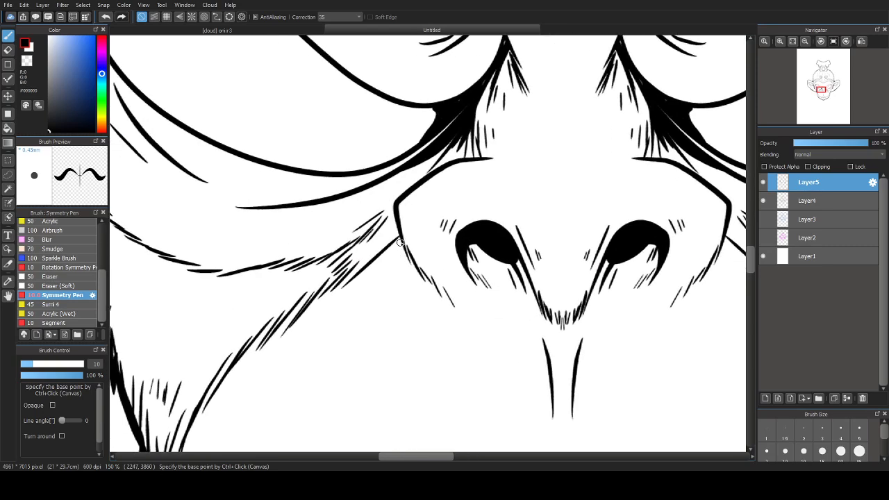
left_click_drag(401, 240, 418, 280)
mouse_move(397, 245)
left_mouse_down()
mouse_move(393, 276)
mouse_move(405, 262)
left_mouse_up()
key("ctrl+z")
key("ctrl+z")
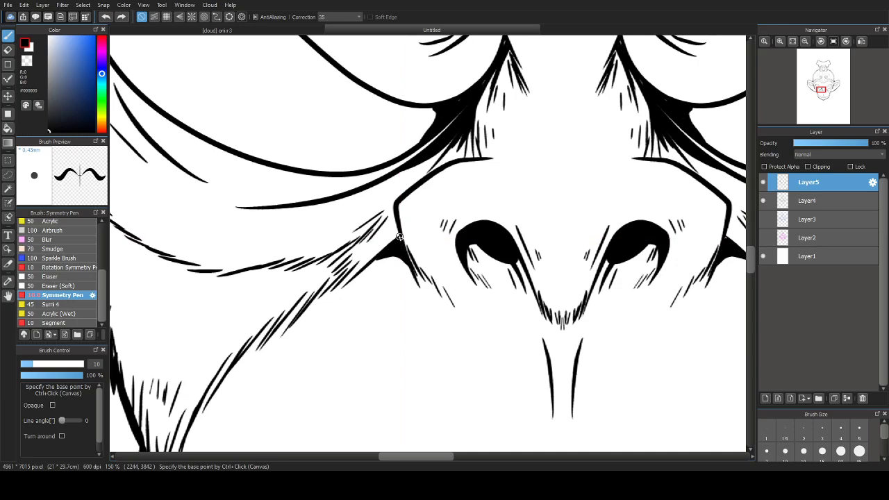
mouse_move(400, 236)
left_mouse_down()
mouse_move(347, 280)
mouse_move(510, 144)
mouse_move(460, 177)
mouse_move(462, 186)
left_mouse_up()
Step: Thicken the lower end of the brow contour between the eye and the ear with tapered strokes
scroll(366, 268, "down", 6)
scroll(477, 256, "up", 10)
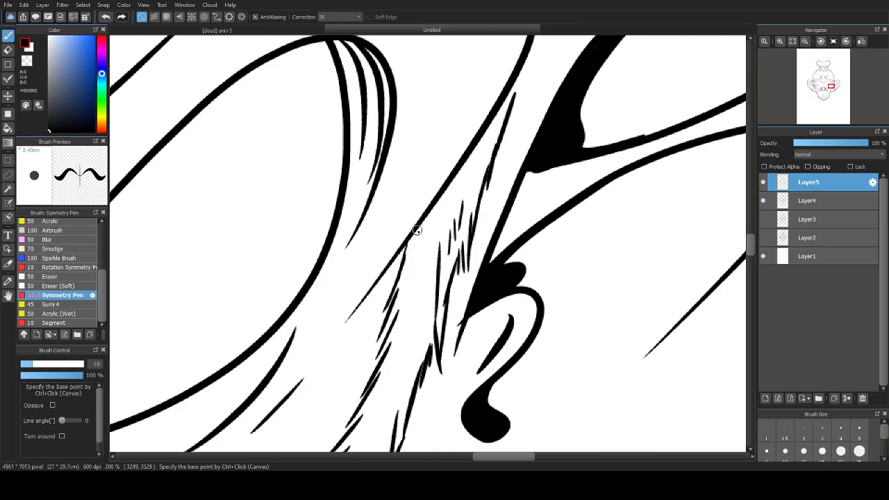
mouse_move(470, 148)
left_mouse_down()
mouse_move(410, 251)
mouse_move(368, 296)
left_mouse_up()
Step: Fill the outer eye corner creases with black, leaving tapered strokes along their lower ends
left_click_drag(361, 261, 401, 365)
left_click_drag(369, 143, 391, 240)
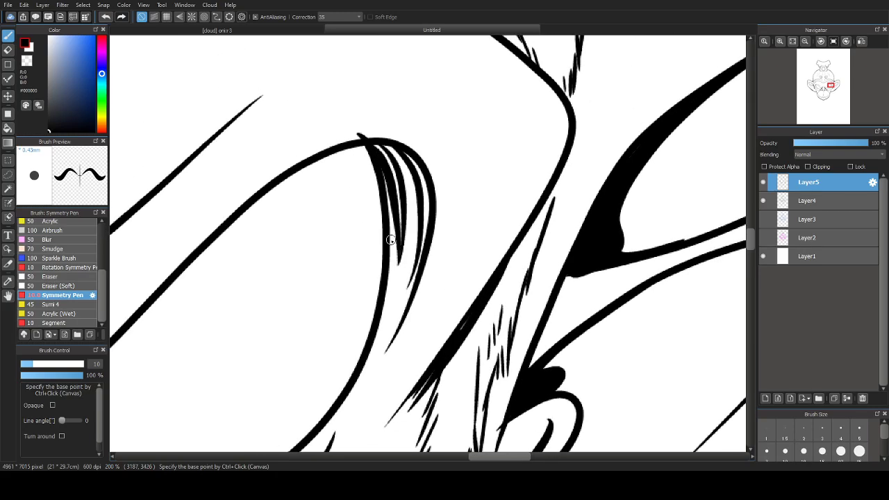
left_click_drag(373, 147, 422, 241)
mouse_move(373, 151)
left_mouse_down()
mouse_move(418, 174)
mouse_move(430, 213)
mouse_move(423, 197)
mouse_move(425, 254)
mouse_move(430, 213)
mouse_move(400, 152)
left_mouse_up()
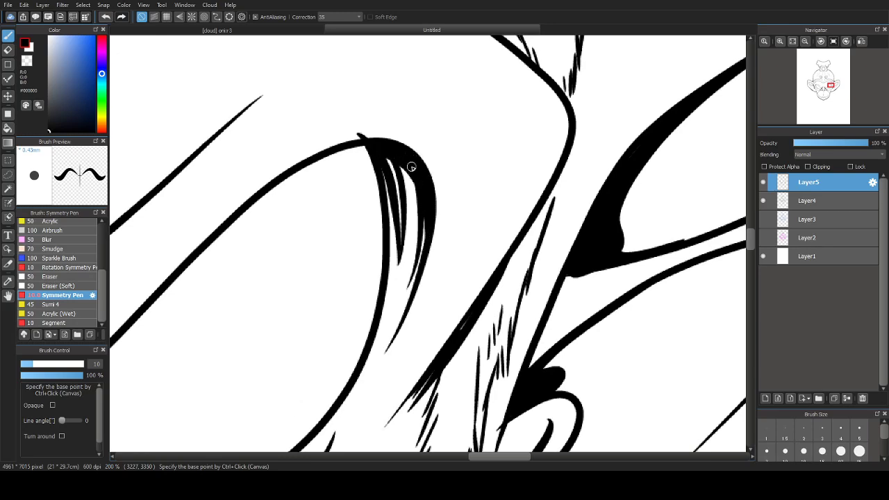
Step: Thicken the middle of the short crease line below the outer part of the eye
scroll(337, 313, "down", 3)
mouse_move(314, 364)
left_mouse_down()
mouse_move(463, 242)
mouse_move(464, 281)
left_mouse_up()
scroll(454, 256, "up", 2)
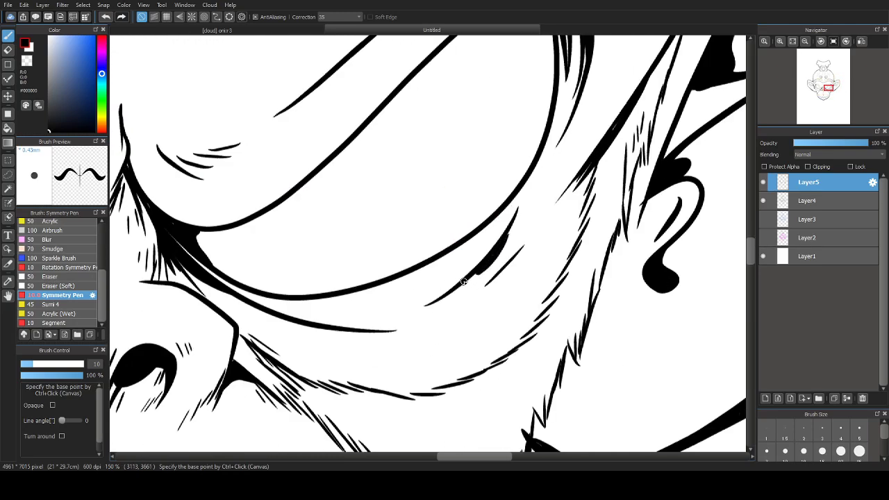
scroll(423, 324, "down", 4)
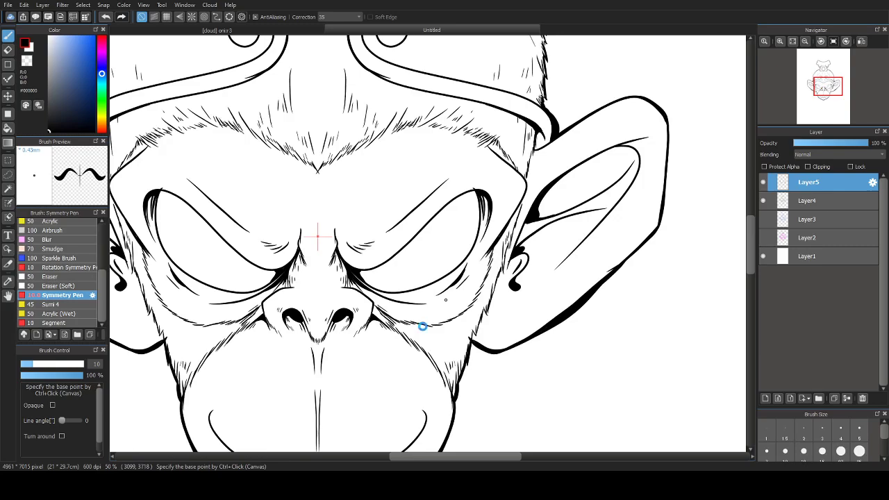
Step: Thicken the central part of the mouth line into a solid black, tapered shape
scroll(441, 295, "up", 3)
left_click_drag(441, 295, 359, 113)
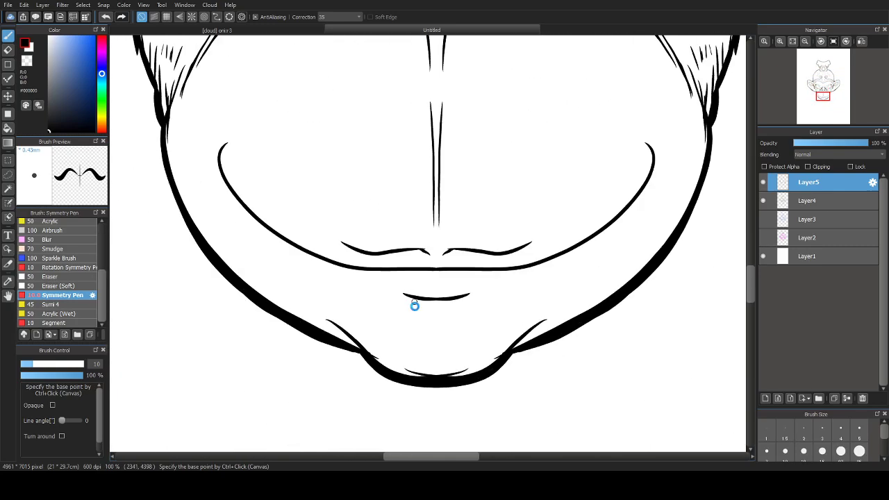
scroll(455, 255, "up", 1)
mouse_move(354, 266)
left_mouse_down()
mouse_move(490, 264)
mouse_move(458, 275)
mouse_move(535, 265)
mouse_move(390, 269)
left_mouse_up()
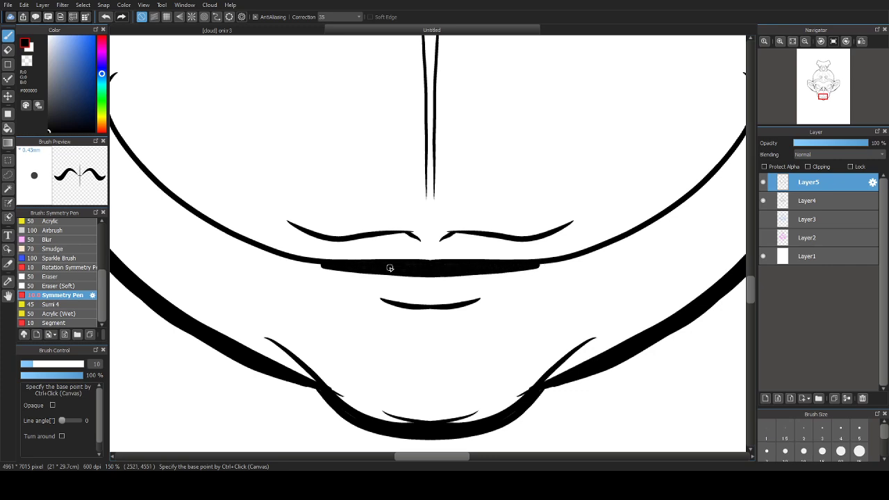
mouse_move(533, 267)
left_mouse_down()
mouse_move(573, 255)
mouse_move(490, 250)
left_mouse_up()
Step: Thicken the brow contour where it bends down past the temple beside the ear
scroll(358, 353, "down", 5)
scroll(314, 224, "up", 5)
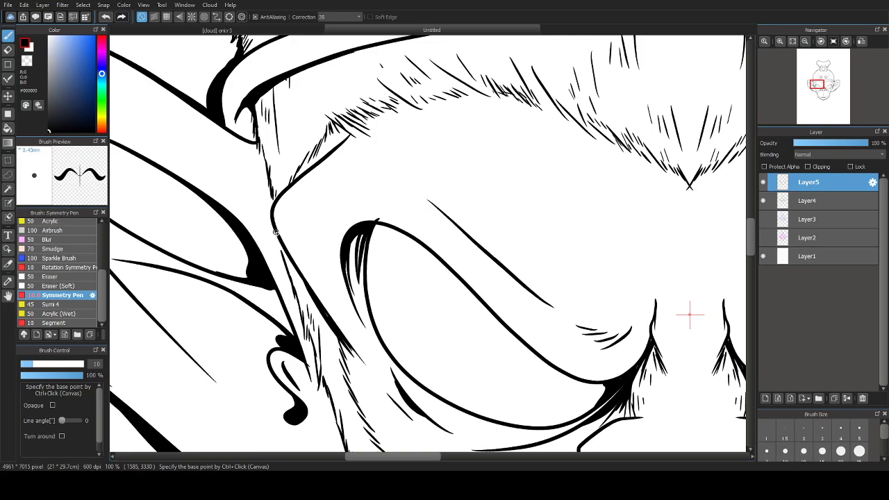
left_click_drag(276, 232, 313, 298)
scroll(280, 270, "down", 4)
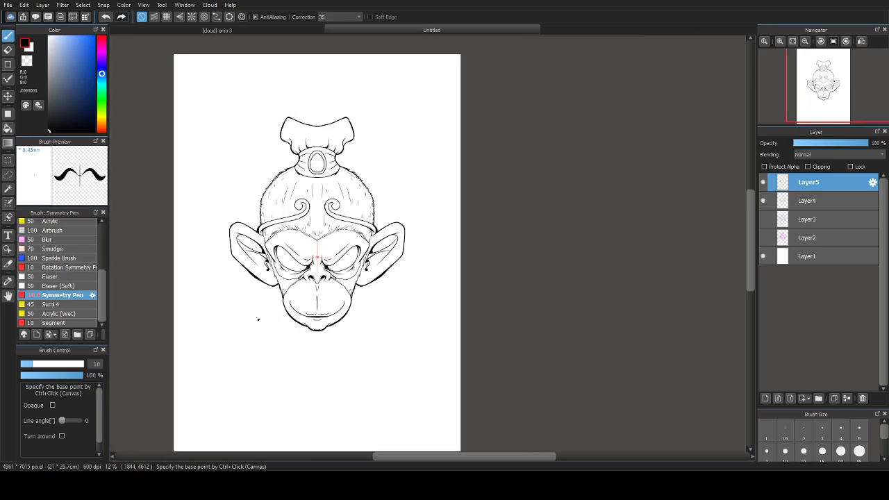
Step: Fill the junction at the upper end of the inner ear fold with a solid black, curved shadow
scroll(284, 258, "up", 1)
scroll(342, 240, "down", 1)
scroll(334, 221, "up", 2)
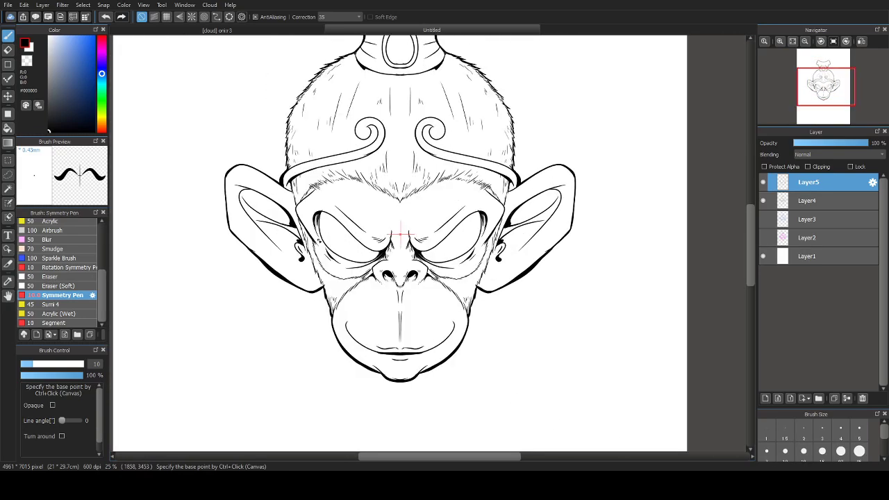
scroll(653, 187, "up", 5)
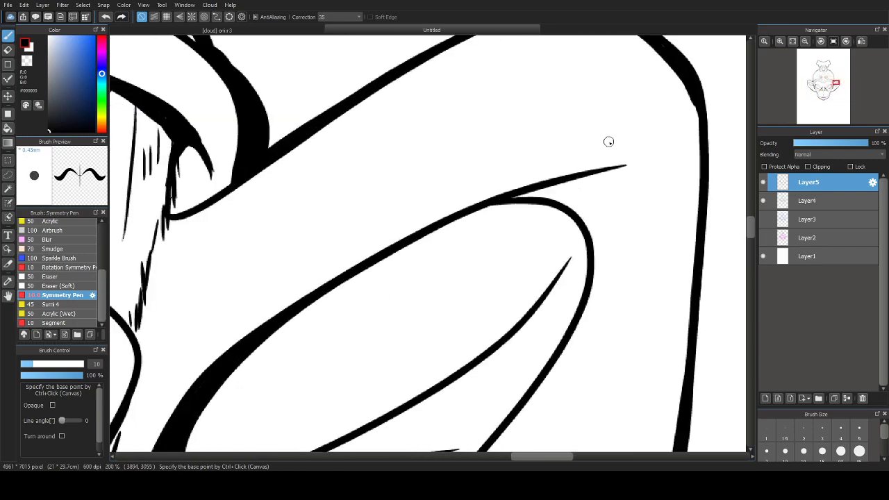
scroll(499, 201, "up", 2)
mouse_move(605, 178)
left_mouse_down()
mouse_move(575, 193)
mouse_move(591, 252)
mouse_move(553, 227)
mouse_move(475, 219)
mouse_move(557, 199)
mouse_move(560, 224)
mouse_move(516, 213)
mouse_move(558, 203)
left_mouse_up()
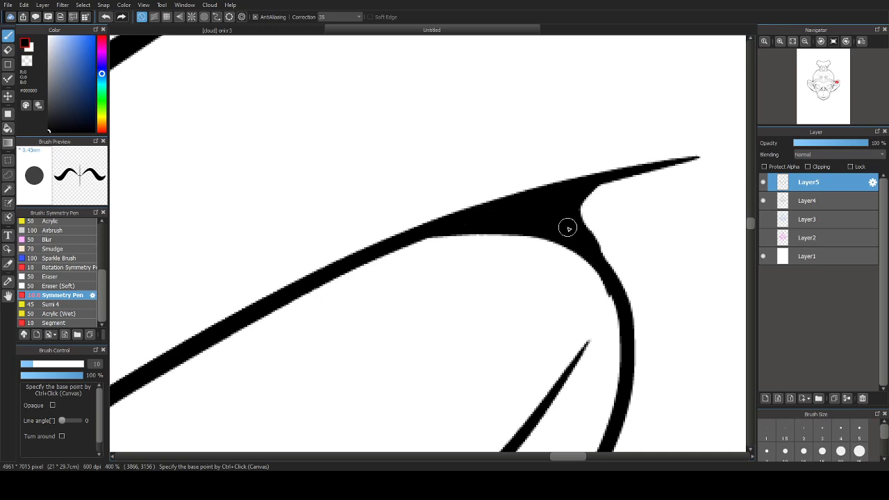
scroll(476, 297, "down", 3)
Step: Draw a curved edge joining the two lower inner ear lines and extend the upper one to the fold line
scroll(473, 297, "down", 5)
left_click_drag(436, 357, 556, 236)
scroll(553, 236, "up", 5)
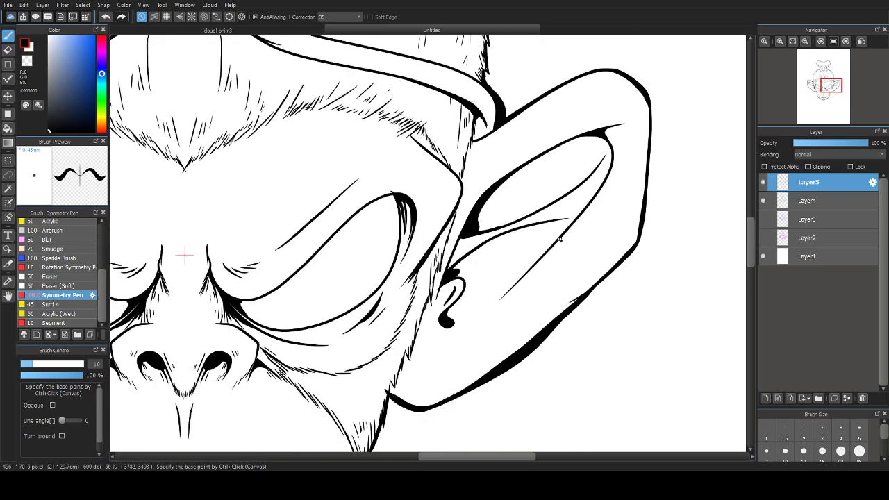
scroll(550, 236, "up", 1)
mouse_move(547, 200)
left_mouse_down()
mouse_move(547, 271)
mouse_move(522, 293)
left_mouse_up()
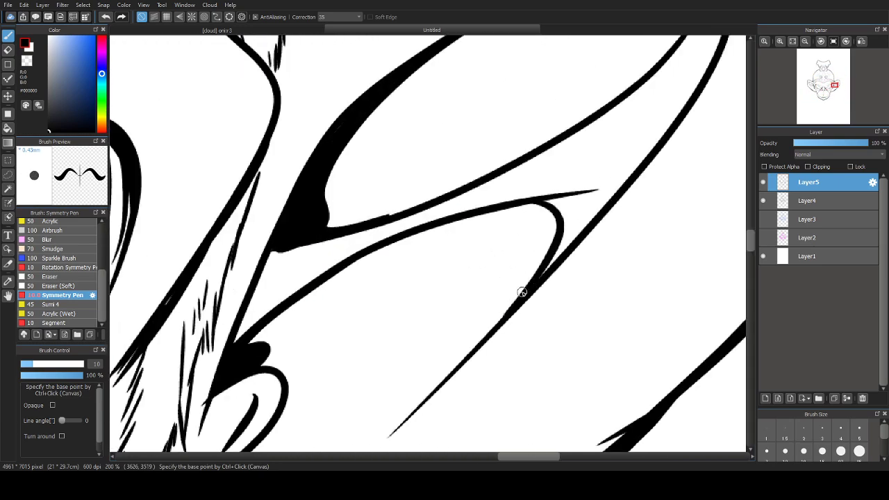
left_click_drag(571, 195, 616, 188)
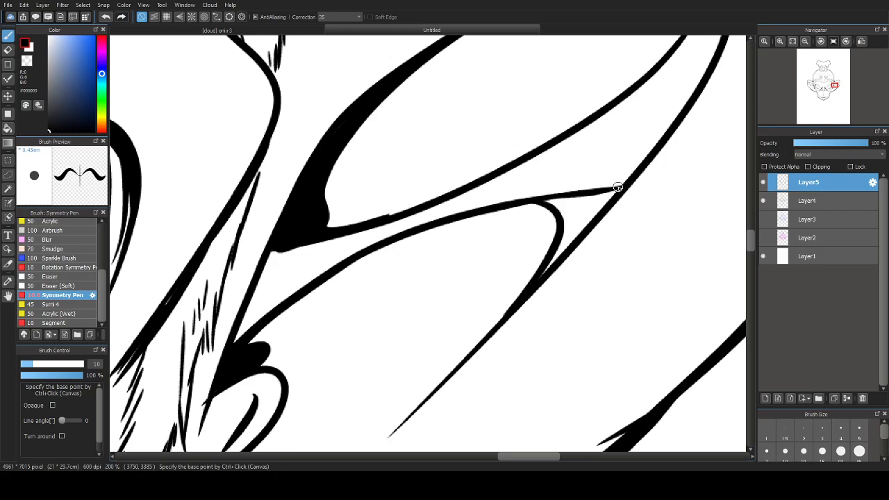
Step: Fill the enclosed triangle at the end of the lower inner ear fold with solid black
mouse_move(580, 223)
left_mouse_down()
mouse_move(538, 274)
mouse_move(610, 196)
mouse_move(550, 200)
left_mouse_up()
left_click_drag(611, 192, 541, 268)
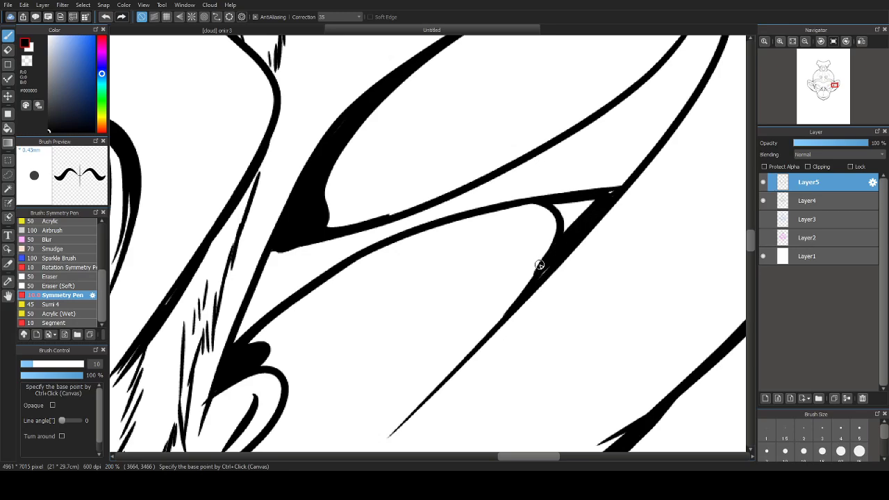
key("ctrl+z")
key("ctrl+z")
mouse_move(563, 230)
left_mouse_down()
mouse_move(540, 277)
mouse_move(617, 191)
mouse_move(545, 203)
mouse_move(572, 210)
mouse_move(560, 246)
mouse_move(599, 202)
mouse_move(566, 203)
mouse_move(565, 229)
mouse_move(573, 206)
left_mouse_up()
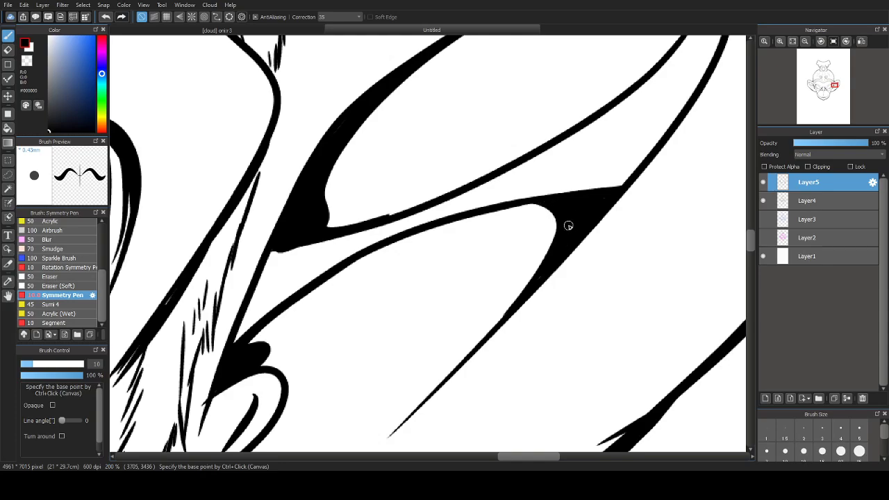
Step: Add short hatching strokes along the lower outer curve of the eye outline
scroll(589, 225, "down", 8)
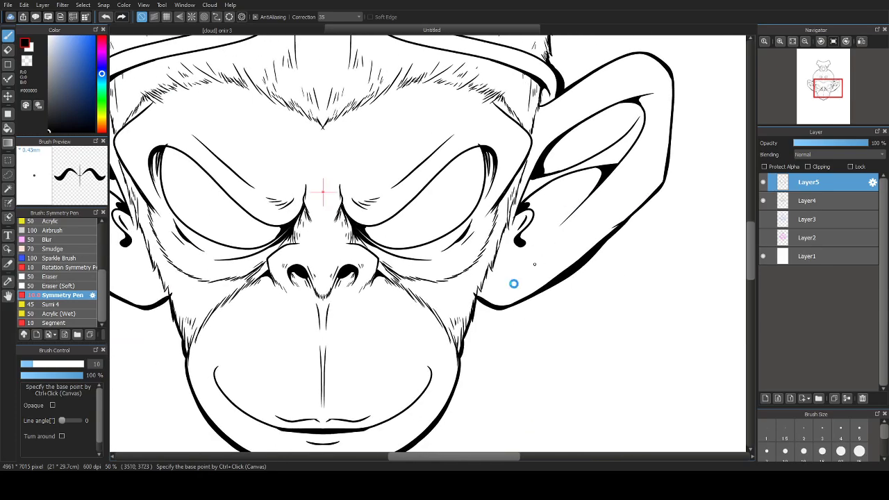
scroll(536, 219, "up", 7)
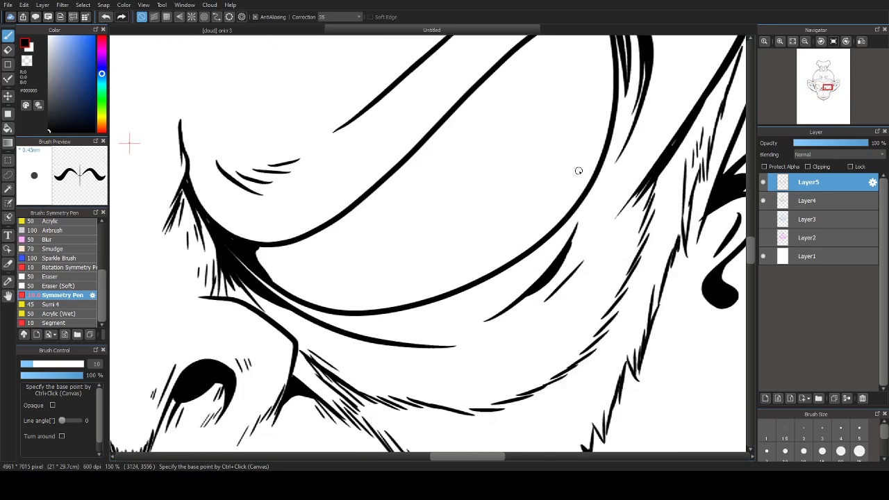
left_click_drag(589, 191, 605, 148)
left_click_drag(561, 227, 599, 199)
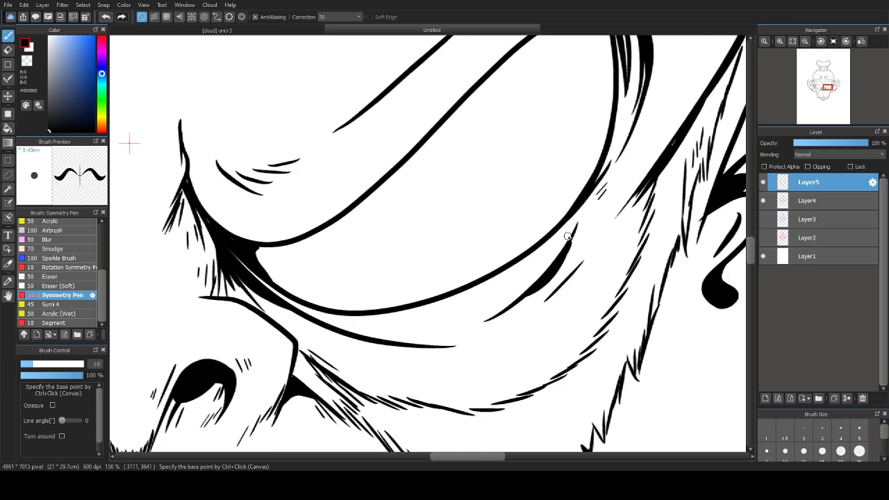
Step: Add small hatch strokes beside the eye's upper outer corner and at the lower end of the temple contour
scroll(556, 241, "up", 4)
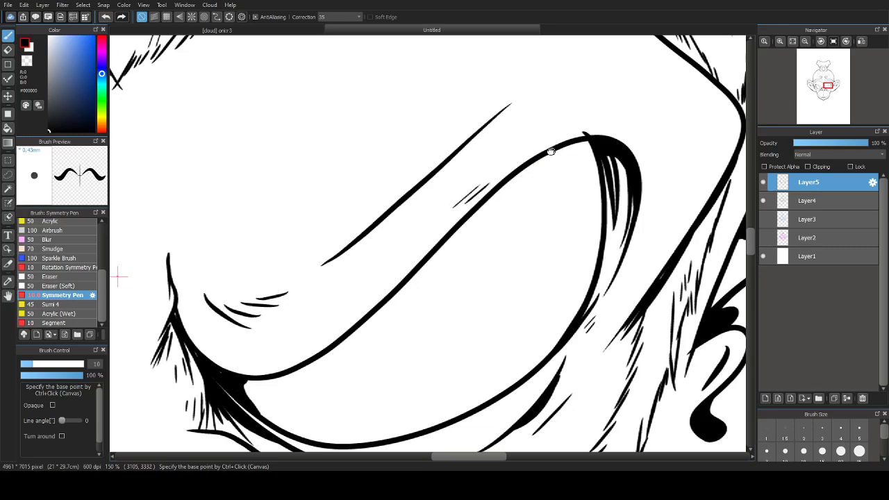
left_click_drag(551, 151, 436, 155)
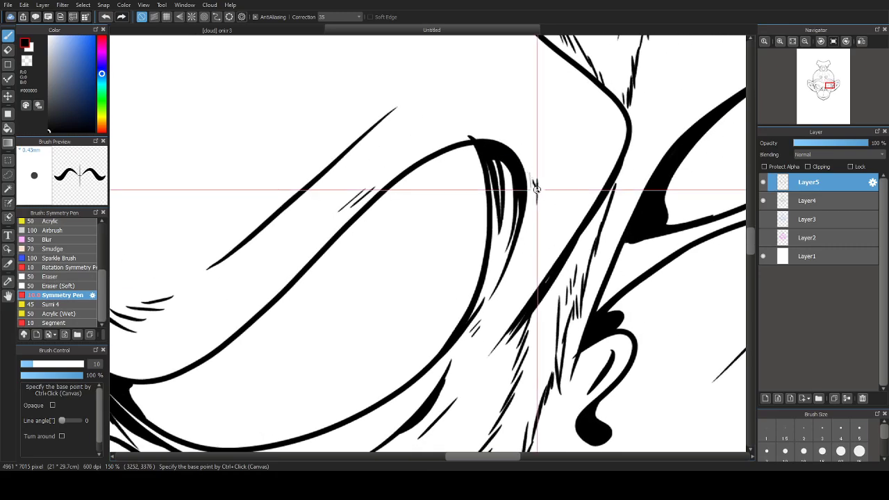
key("ctrl+z")
left_click_drag(530, 197, 534, 198)
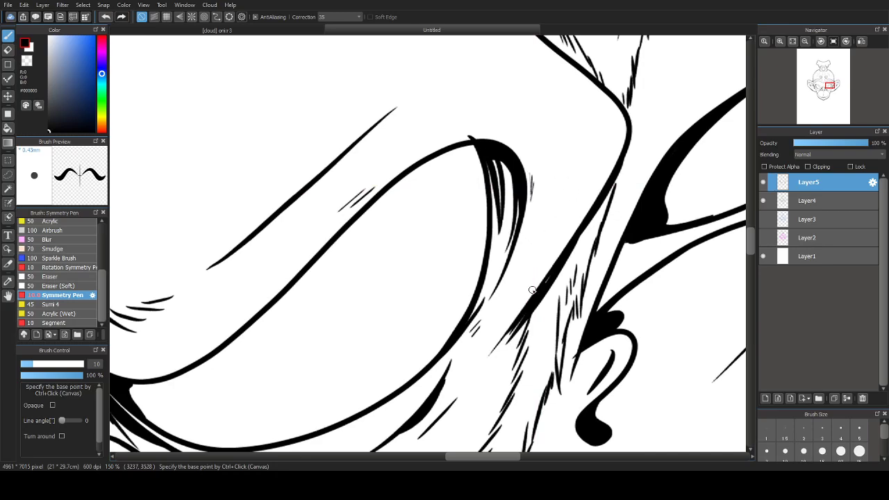
left_click_drag(509, 317, 539, 273)
Step: Add a new layer and place it directly below Layer5
scroll(520, 280, "down", 10)
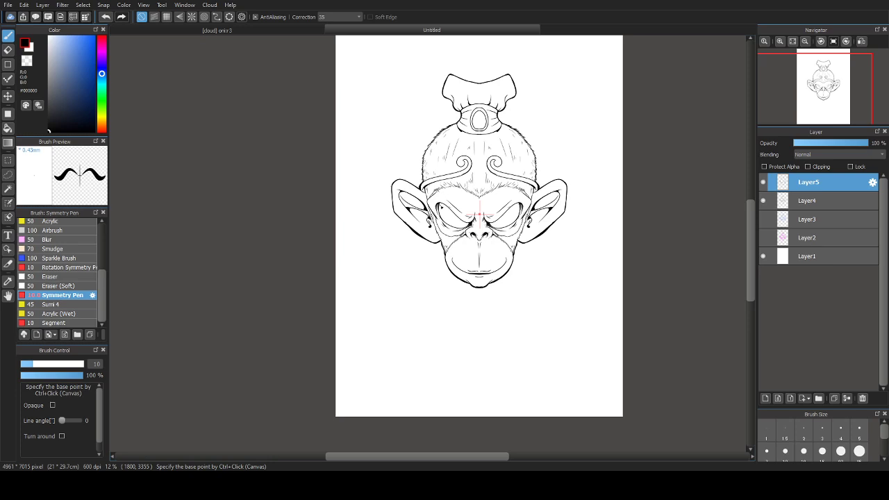
scroll(472, 244, "up", 2)
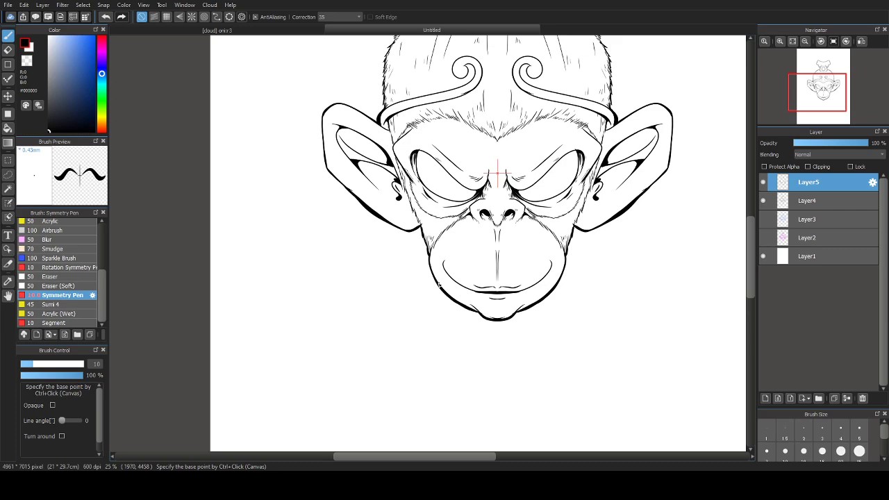
scroll(491, 127, "down", 3)
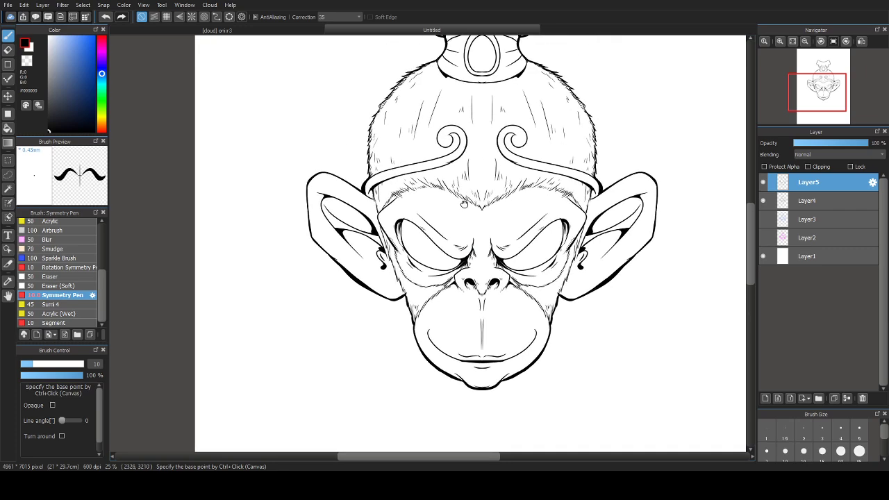
scroll(444, 213, "up", 2)
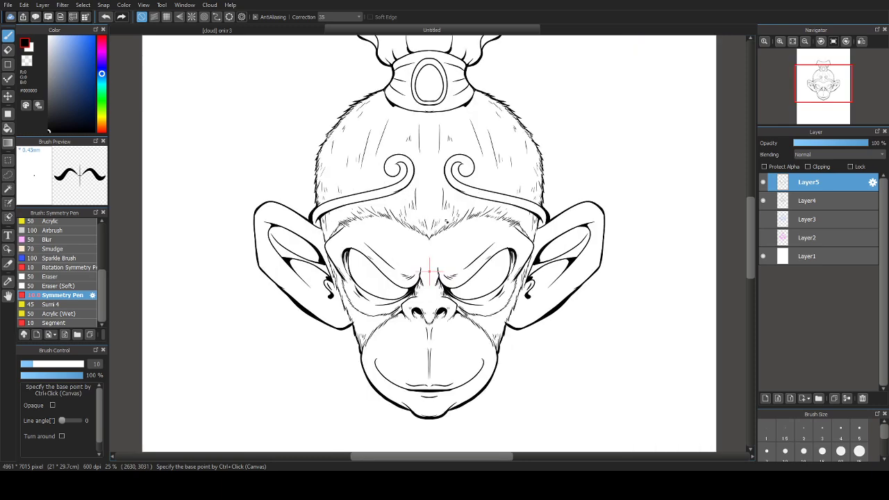
left_click_drag(464, 188, 459, 209)
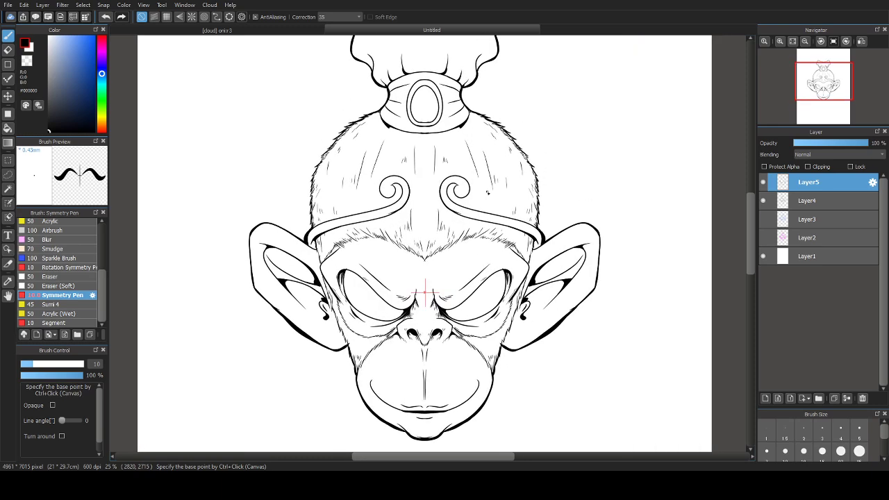
left_click(766, 398)
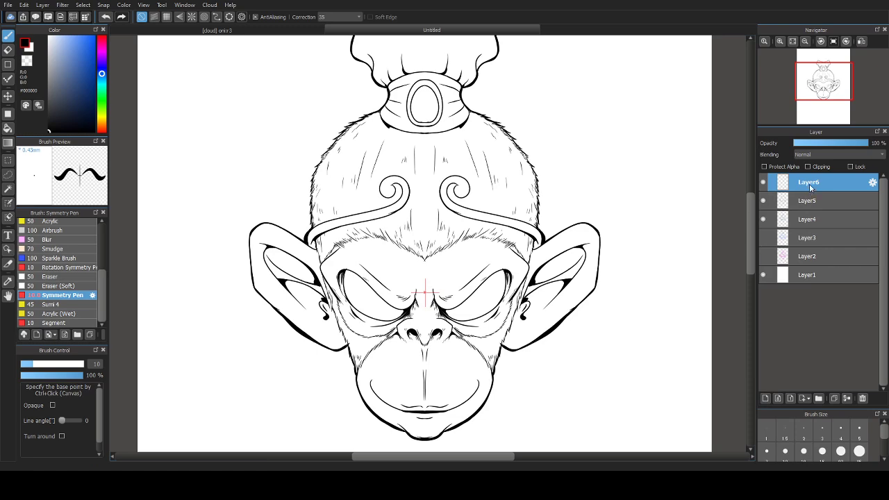
left_click_drag(809, 183, 808, 204)
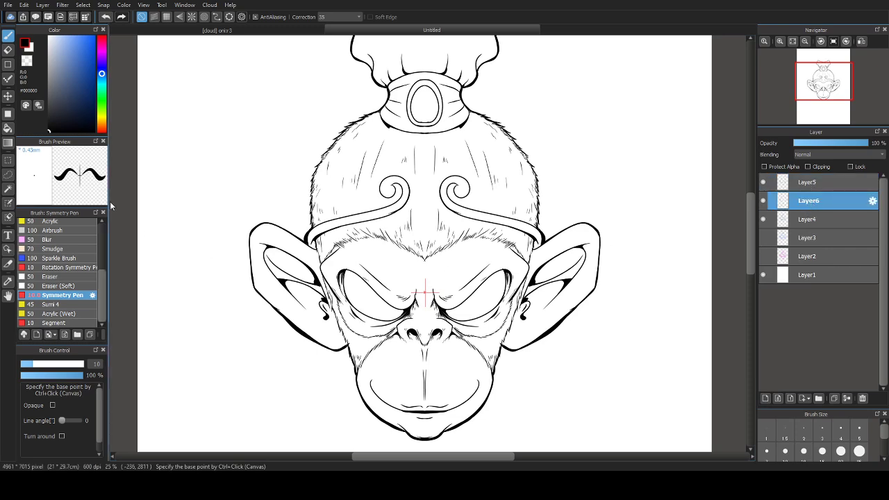
Step: Set the foreground colour to pale pink #E1BCB4
left_click_drag(99, 85, 102, 126)
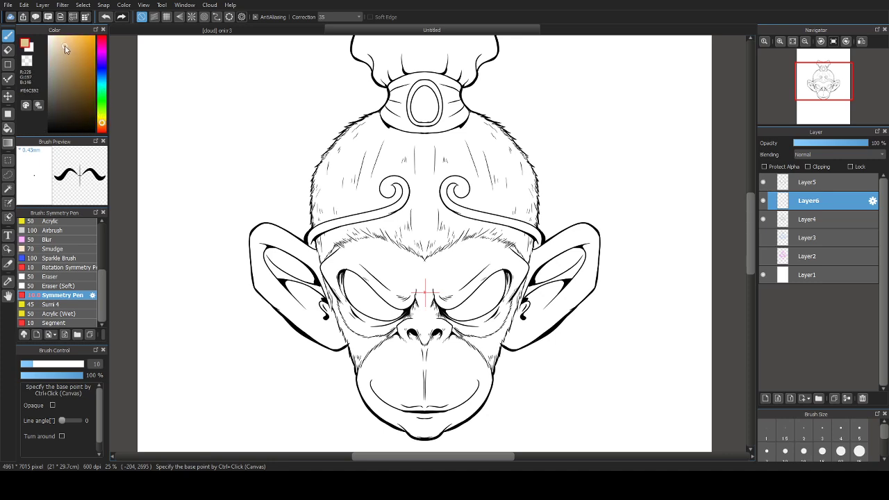
left_click_drag(102, 126, 103, 132)
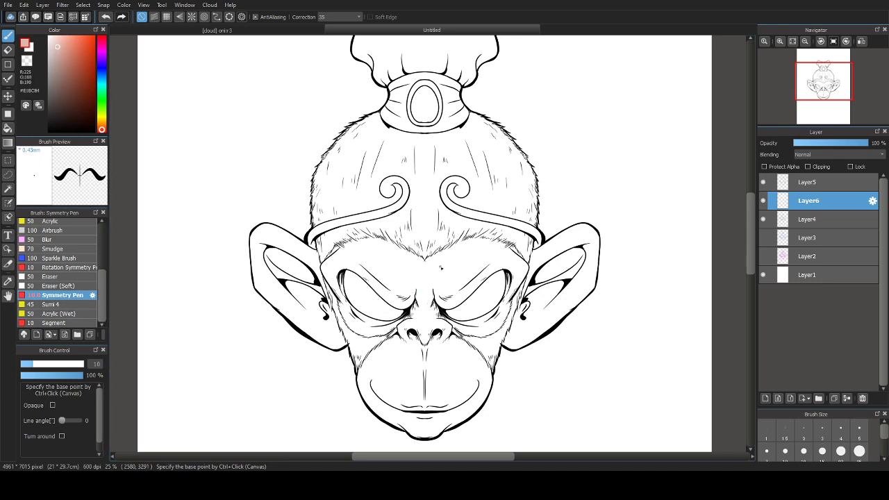
left_click_drag(495, 261, 498, 276)
key("ctrl+z")
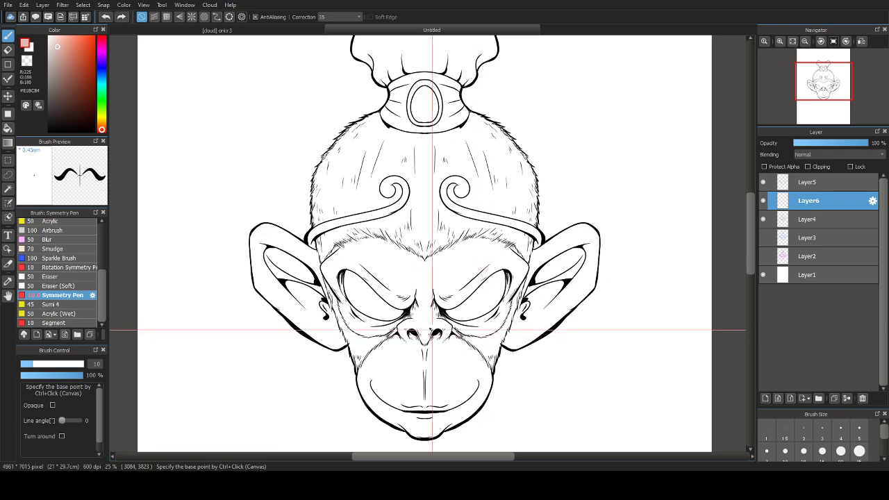
Step: Set the Symmetry Pen's size to 27 and its stroke correction to 0
left_click(54, 364)
left_click(335, 16)
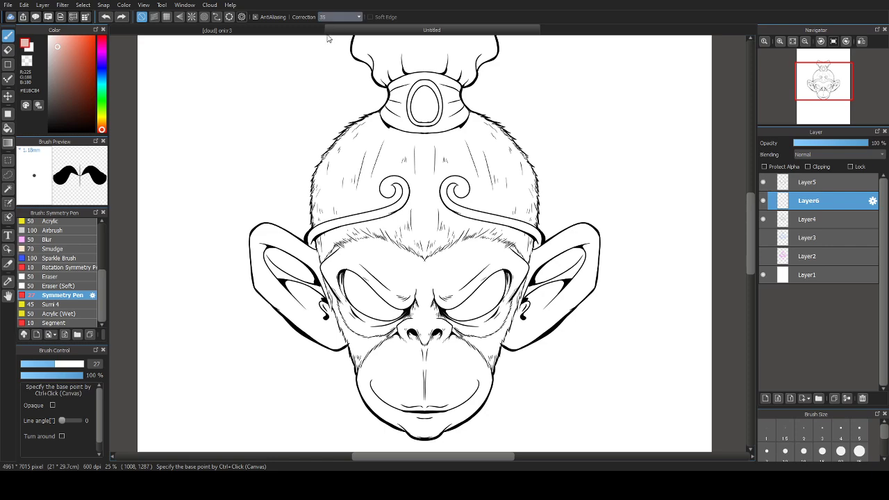
left_click(324, 26)
left_click_drag(446, 275, 443, 316)
key("ctrl+z")
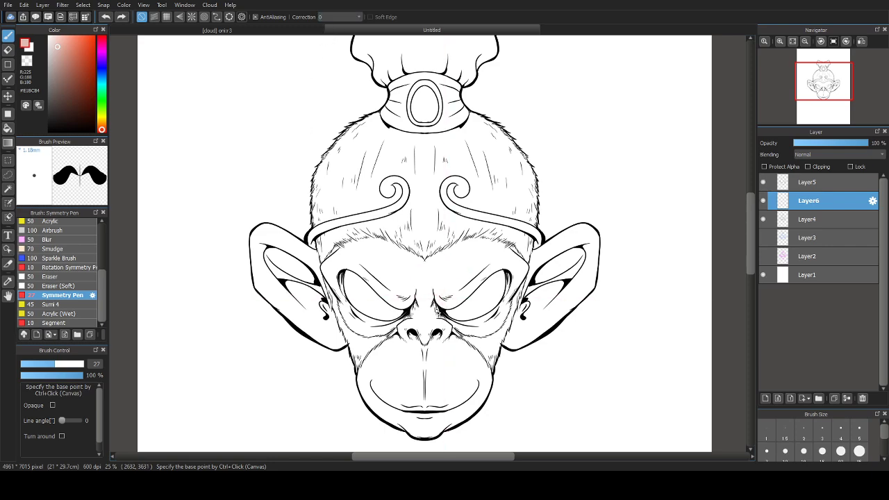
left_click_drag(373, 351, 413, 352)
key("ctrl+z")
scroll(441, 315, "up", 2)
mouse_move(411, 233)
left_mouse_down()
mouse_move(492, 159)
mouse_move(488, 177)
mouse_move(379, 241)
left_mouse_up()
key("ctrl+z")
Step: Move Layer6 below Layer4 and roughly block in the nose bridge with pale pink strokes
left_click_drag(782, 215, 783, 224)
mouse_move(430, 149)
left_mouse_down()
mouse_move(444, 174)
mouse_move(439, 212)
mouse_move(413, 247)
left_mouse_up()
scroll(104, 292, "up", 5)
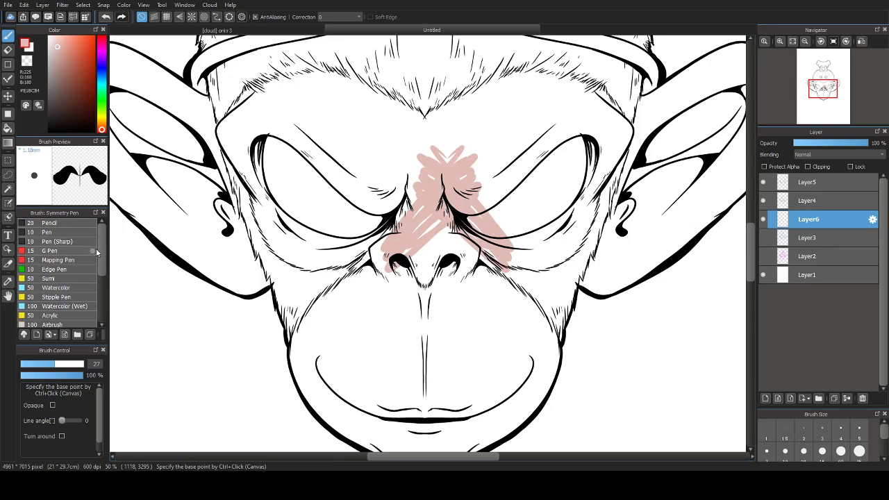
Step: Set the Symmetry Pen's base point on the centre of the mouth line
left_click_drag(99, 253, 100, 295)
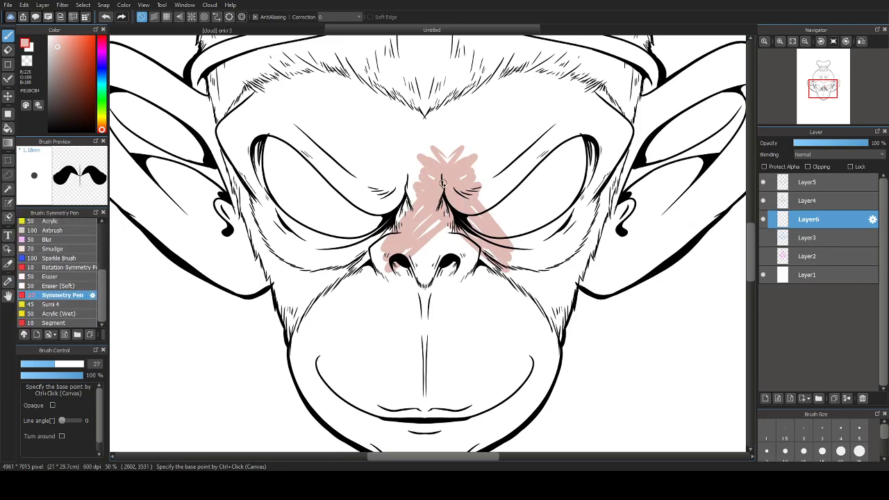
scroll(403, 299, "up", 4)
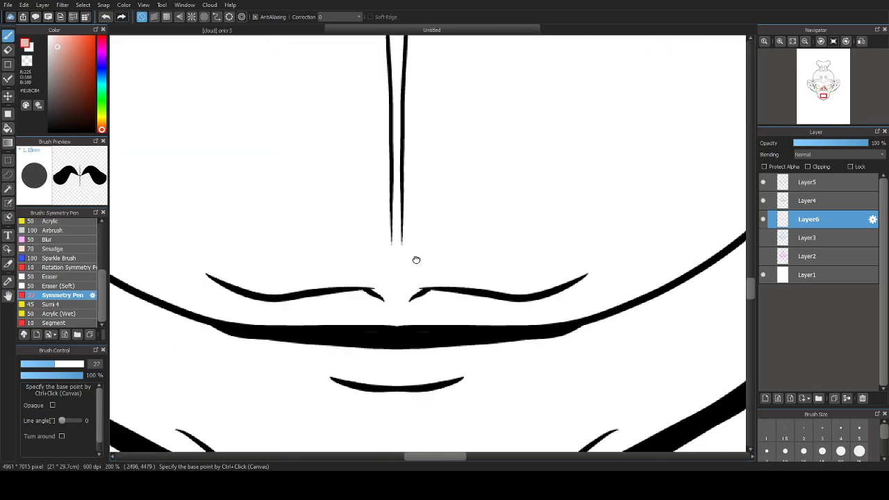
scroll(416, 260, "up", 6)
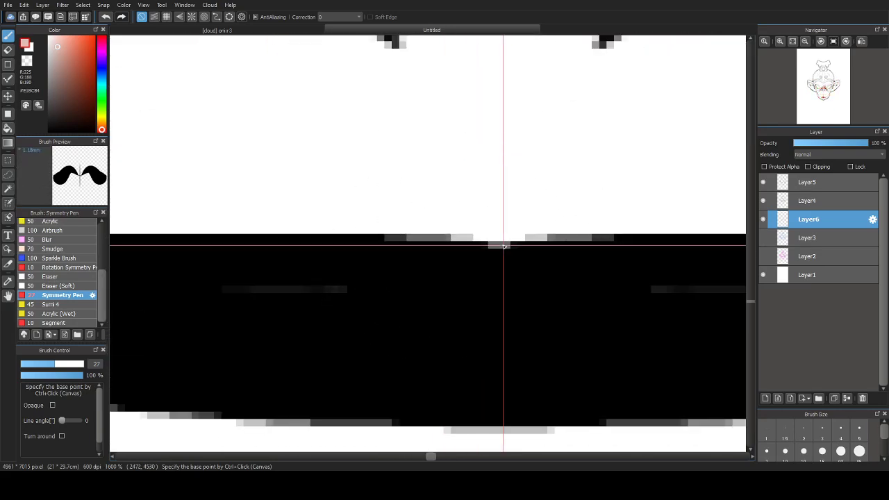
scroll(487, 229, "down", 5)
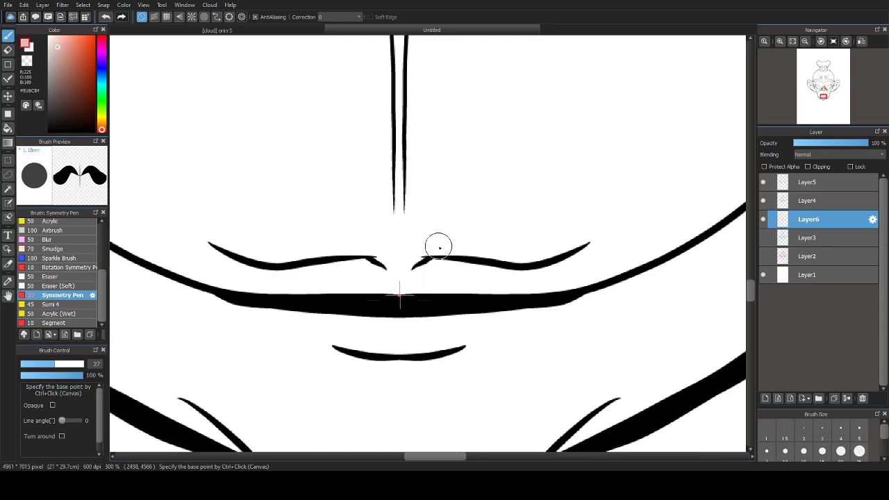
scroll(438, 246, "down", 6)
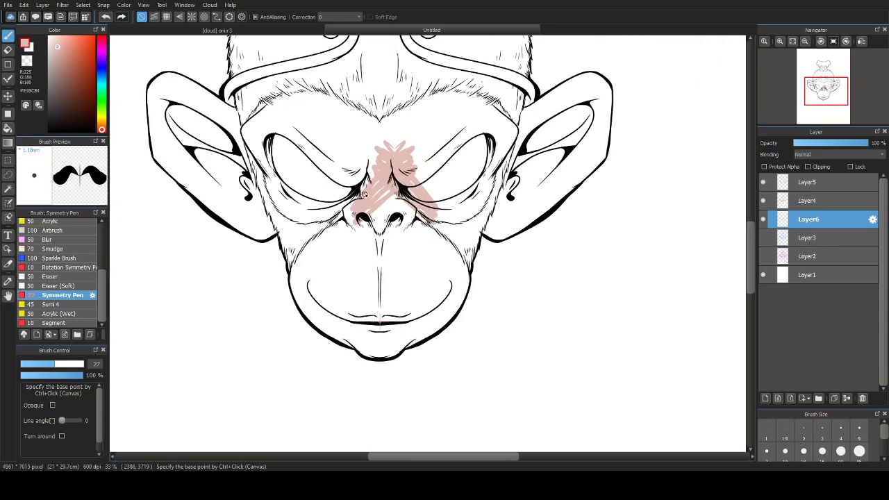
Step: Enlarge the Symmetry Pen to size 212 and paint the brow, eye areas, cheeks and upper muzzle pale pink
key("bracketright")
key("bracketright")
key("bracketright")
key("bracketright")
key("bracketright")
key("bracketright")
key("bracketright")
key("bracketright")
key("bracketright")
key("bracketright")
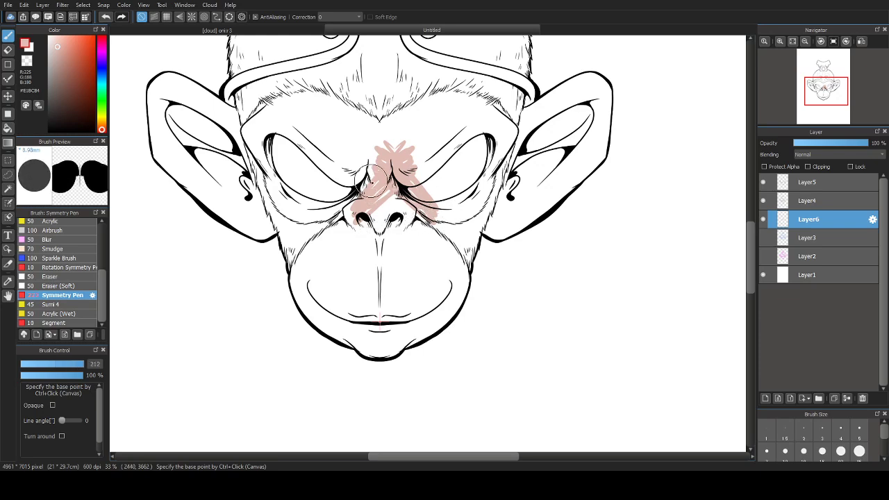
mouse_move(371, 181)
left_mouse_down()
mouse_move(422, 159)
mouse_move(401, 236)
mouse_move(442, 213)
mouse_move(418, 276)
mouse_move(448, 188)
mouse_move(412, 181)
mouse_move(394, 148)
mouse_move(418, 123)
mouse_move(371, 145)
mouse_move(425, 110)
mouse_move(459, 102)
mouse_move(485, 137)
mouse_move(482, 110)
mouse_move(440, 134)
mouse_move(481, 120)
mouse_move(495, 148)
mouse_move(496, 134)
mouse_move(459, 202)
mouse_move(478, 173)
left_mouse_up()
left_click_drag(389, 212, 471, 289)
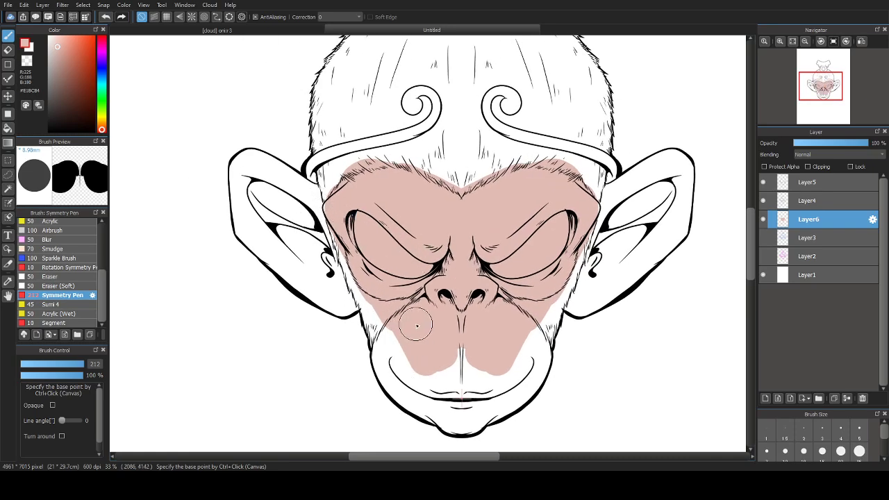
mouse_move(417, 322)
left_mouse_down()
mouse_move(432, 375)
mouse_move(466, 356)
mouse_move(491, 366)
mouse_move(518, 349)
mouse_move(526, 359)
mouse_move(542, 299)
left_mouse_up()
Step: Reduce the Symmetry Pen to size 56 and fill the white gaps along the cheek fur with pale pink
scroll(528, 298, "down", 4)
scroll(427, 251, "up", 3)
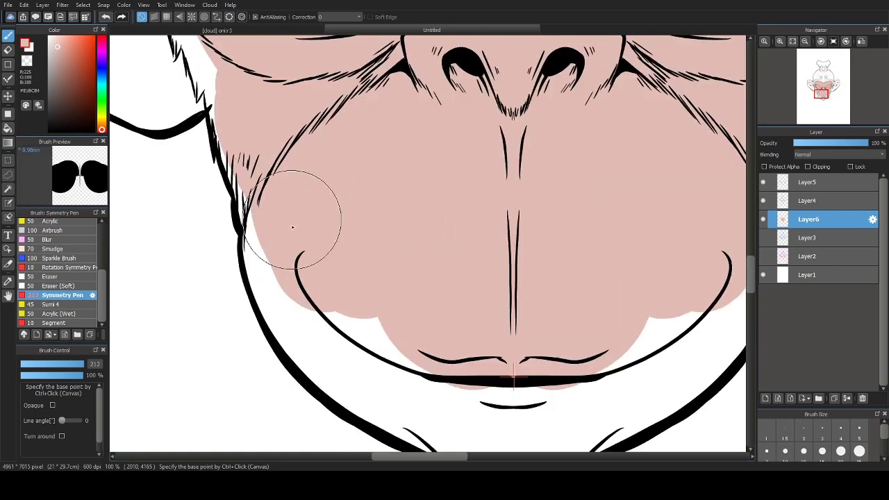
left_click_drag(429, 200, 332, 252, "ctrl+alt")
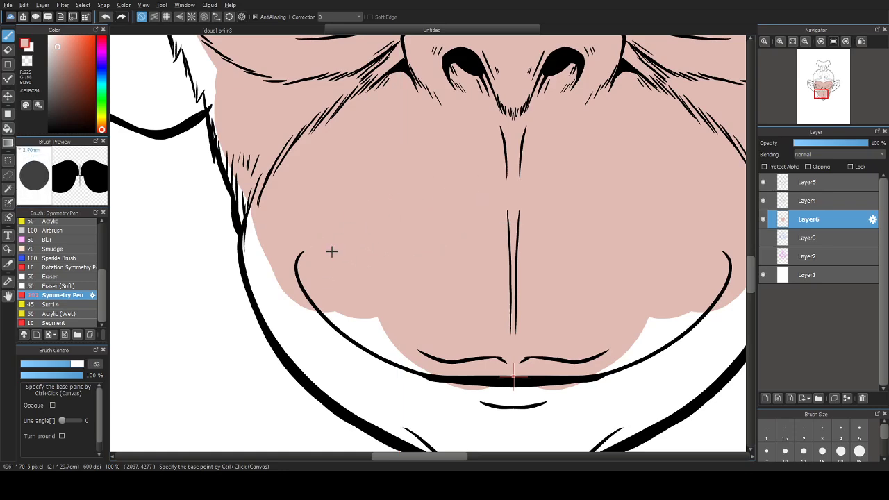
key("[")
mouse_move(224, 165)
left_mouse_down()
mouse_move(221, 139)
mouse_move(243, 198)
left_mouse_up()
left_click_drag(288, 294, 258, 196)
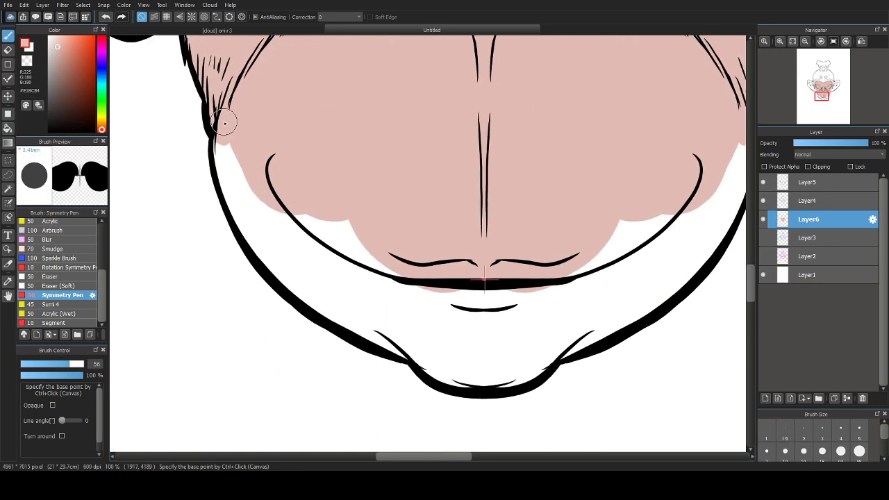
left_click_drag(224, 144, 266, 269)
left_click_drag(244, 192, 319, 289)
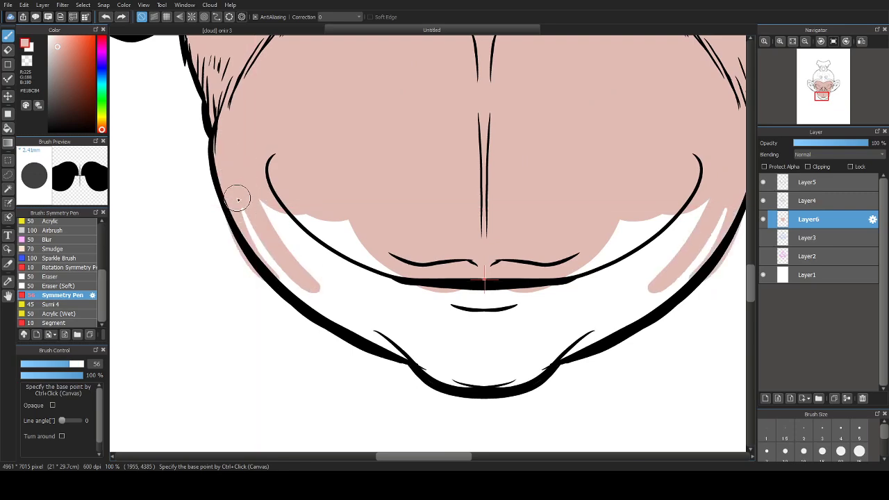
key("ctrl+z")
key("ctrl+z")
Step: Extend the pale pink base down the sides of the muzzle and just past the mouth line
left_click_drag(227, 154, 284, 249)
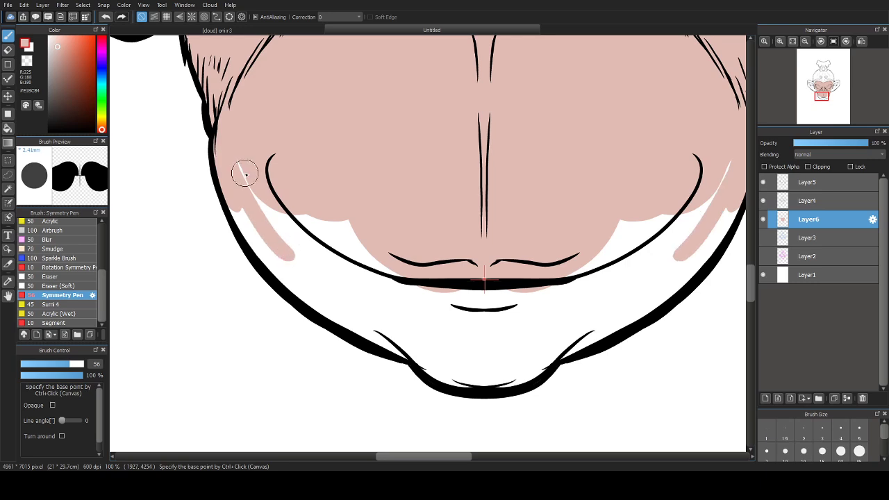
left_click_drag(244, 173, 347, 278)
left_click_drag(306, 228, 382, 280)
left_click_drag(357, 233, 415, 288)
left_click_drag(317, 176, 268, 162)
left_click_drag(192, 197, 228, 240)
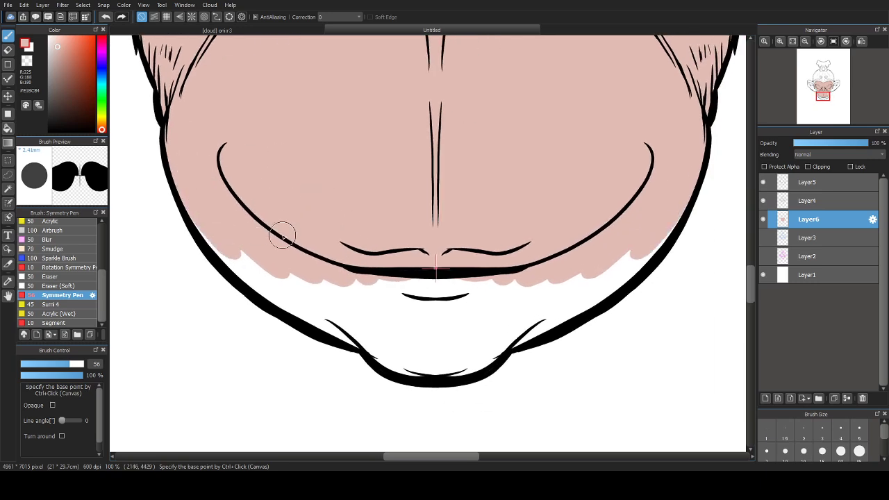
Step: Fill the remaining white area of the chin below the mouth with pale pink
scroll(325, 262, "down", 2)
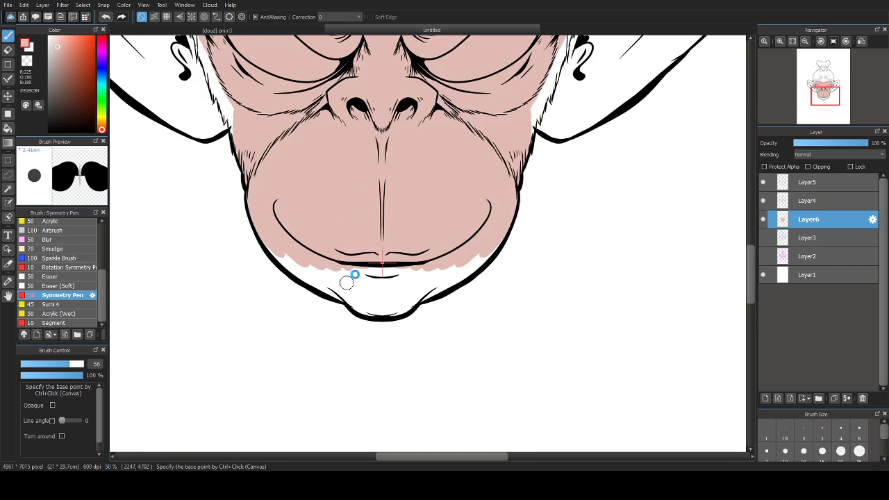
scroll(348, 282, "up", 2)
mouse_move(463, 243)
left_mouse_down()
mouse_move(434, 271)
mouse_move(386, 273)
mouse_move(434, 289)
mouse_move(402, 296)
mouse_move(400, 317)
mouse_move(459, 283)
mouse_move(421, 318)
mouse_move(454, 285)
mouse_move(438, 306)
mouse_move(488, 278)
mouse_move(503, 251)
mouse_move(493, 277)
mouse_move(542, 233)
left_mouse_up()
Step: Paint both ears pale pink with the Symmetry Pen, following the outer rims and filling the inner folds
left_click_drag(525, 137, 410, 369)
mouse_move(506, 212)
left_mouse_down()
mouse_move(484, 296)
mouse_move(409, 247)
mouse_move(440, 265)
mouse_move(479, 240)
mouse_move(466, 252)
mouse_move(481, 254)
mouse_move(596, 159)
mouse_move(603, 141)
left_mouse_up()
mouse_move(506, 231)
left_mouse_down()
mouse_move(512, 211)
mouse_move(506, 232)
mouse_move(530, 206)
left_mouse_up()
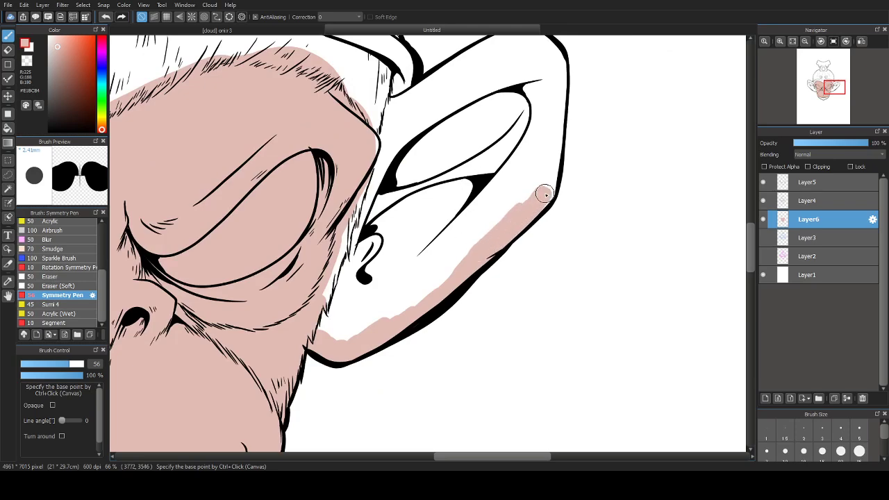
left_click_drag(547, 174, 525, 255)
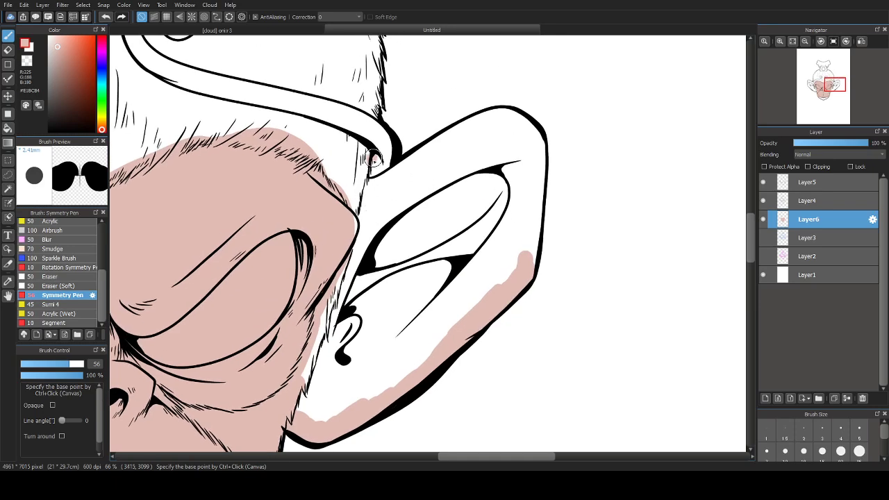
mouse_move(373, 159)
left_mouse_down()
mouse_move(399, 187)
mouse_move(376, 191)
mouse_move(441, 141)
mouse_move(445, 148)
mouse_move(477, 130)
mouse_move(435, 147)
mouse_move(505, 119)
left_mouse_up()
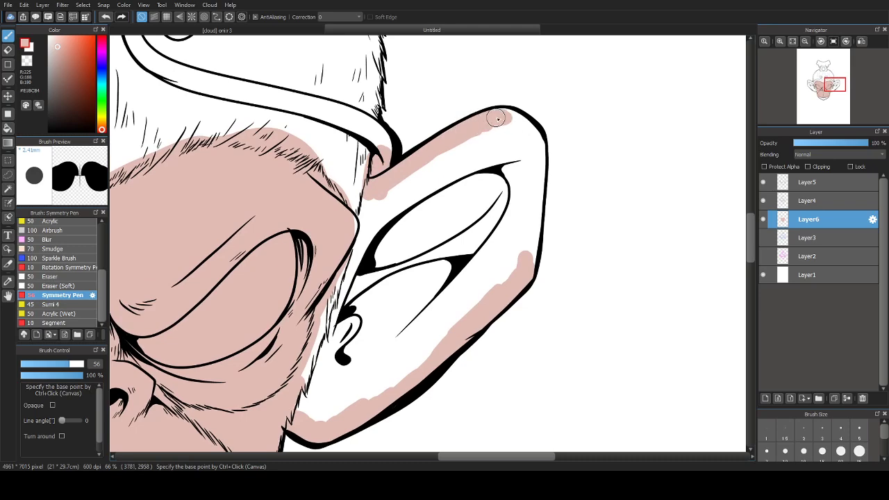
mouse_move(507, 121)
left_mouse_down()
mouse_move(538, 141)
mouse_move(516, 142)
mouse_move(529, 199)
left_mouse_up()
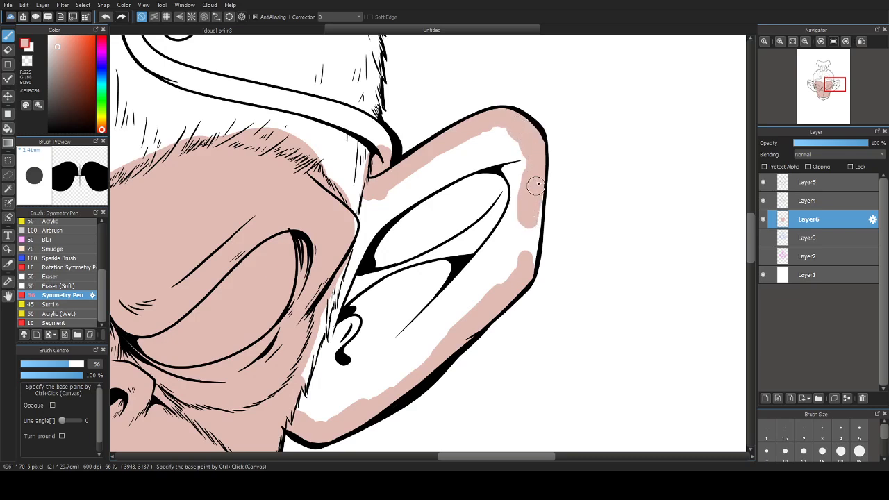
mouse_move(536, 184)
left_mouse_down()
mouse_move(528, 257)
mouse_move(437, 321)
mouse_move(463, 315)
mouse_move(464, 305)
mouse_move(384, 394)
mouse_move(322, 382)
mouse_move(295, 396)
mouse_move(310, 401)
mouse_move(364, 379)
mouse_move(369, 390)
mouse_move(345, 338)
mouse_move(315, 367)
mouse_move(354, 363)
mouse_move(455, 298)
left_mouse_up()
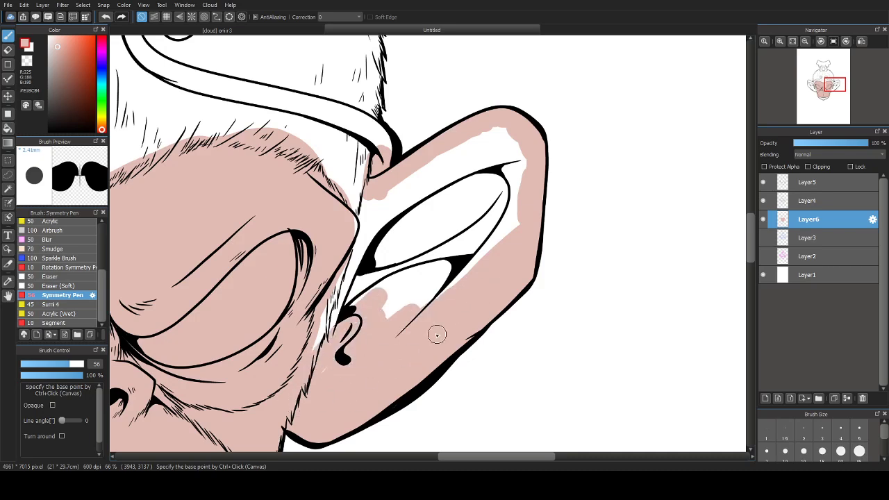
mouse_move(437, 335)
left_mouse_down()
mouse_move(393, 319)
mouse_move(435, 275)
mouse_move(435, 237)
mouse_move(317, 336)
mouse_move(317, 300)
mouse_move(336, 262)
mouse_move(397, 190)
mouse_move(418, 186)
mouse_move(382, 196)
mouse_move(486, 136)
mouse_move(497, 169)
mouse_move(453, 166)
mouse_move(487, 156)
mouse_move(415, 272)
mouse_move(479, 229)
mouse_move(493, 248)
mouse_move(480, 211)
left_mouse_up()
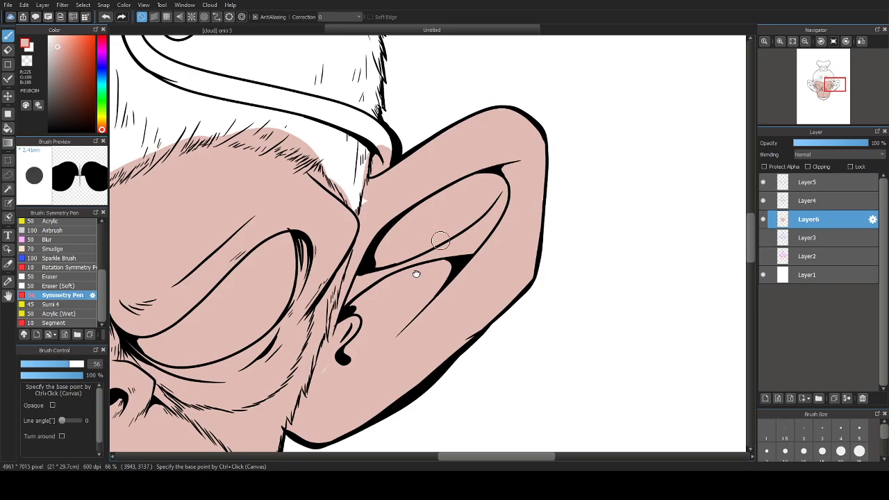
Step: Paint the temples and the ends of the headband pale pink, up into the lower sides of the scalp
left_click_drag(415, 273, 582, 392)
left_click_drag(452, 170, 454, 250)
mouse_move(487, 208)
left_mouse_down()
mouse_move(528, 326)
mouse_move(512, 236)
mouse_move(545, 269)
mouse_move(538, 204)
mouse_move(466, 208)
mouse_move(425, 306)
left_mouse_up()
scroll(398, 297, "down", 3)
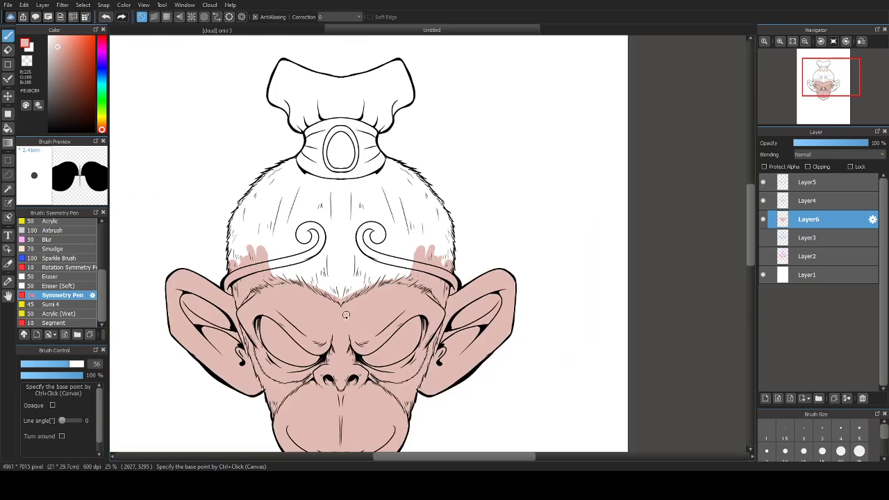
Step: Enlarge the Symmetry Pen to size 276 and fill the scalp, headband curls and the inside of the topknot with pale pink
scroll(365, 243, "up", 2)
left_click_drag(277, 265, 378, 246)
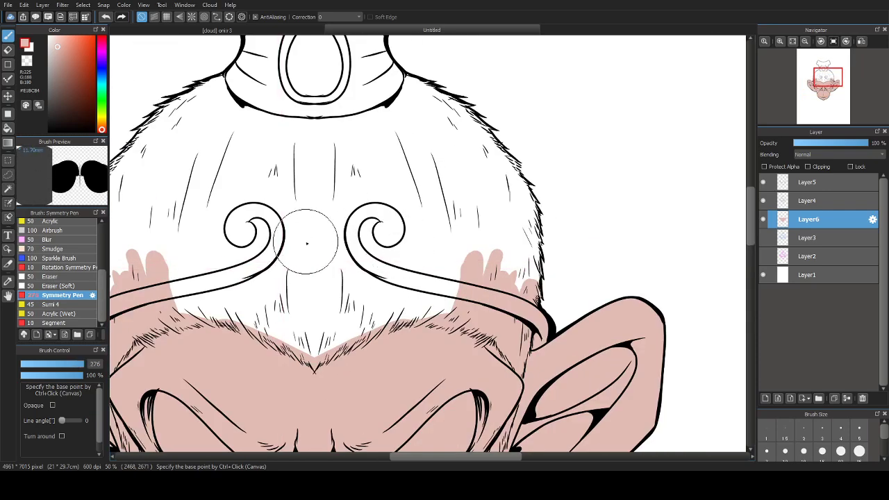
mouse_move(308, 243)
left_mouse_down()
mouse_move(336, 377)
mouse_move(314, 133)
mouse_move(332, 433)
left_mouse_up()
mouse_move(336, 327)
left_mouse_down()
mouse_move(327, 144)
mouse_move(378, 142)
mouse_move(428, 119)
mouse_move(403, 159)
mouse_move(368, 269)
mouse_move(369, 337)
mouse_move(361, 314)
left_mouse_up()
mouse_move(369, 348)
left_mouse_down()
mouse_move(319, 240)
mouse_move(335, 155)
mouse_move(389, 255)
mouse_move(317, 318)
mouse_move(400, 346)
mouse_move(400, 367)
left_mouse_up()
mouse_move(334, 359)
left_mouse_down()
mouse_move(392, 254)
mouse_move(430, 229)
left_mouse_up()
mouse_move(249, 207)
left_mouse_down()
mouse_move(344, 315)
mouse_move(330, 299)
mouse_move(347, 378)
mouse_move(317, 264)
mouse_move(280, 327)
mouse_move(301, 238)
mouse_move(321, 203)
mouse_move(369, 162)
mouse_move(381, 168)
mouse_move(365, 145)
mouse_move(402, 167)
mouse_move(347, 204)
mouse_move(296, 221)
mouse_move(343, 204)
left_mouse_up()
Step: Reduce the Symmetry Pen to size 41 and fill the white gaps along the scalp's fur edge next to the topknot
scroll(310, 152, "up", 2)
scroll(356, 134, "up", 1)
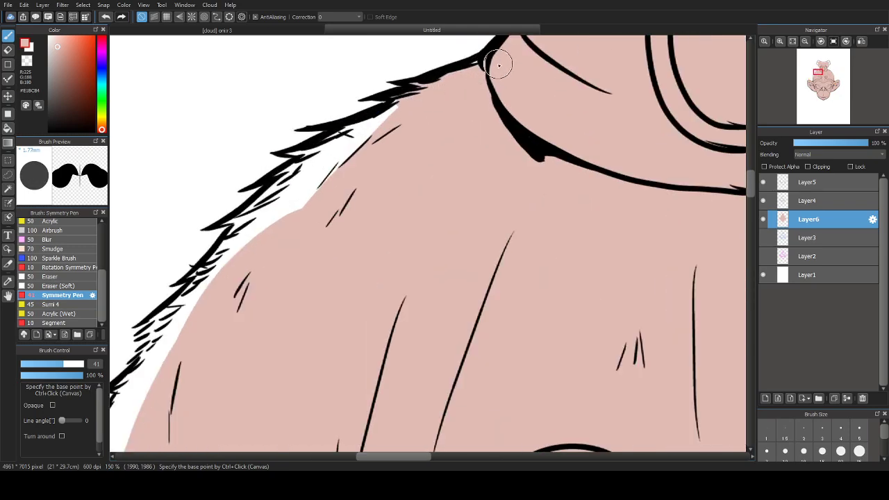
mouse_move(496, 60)
left_mouse_down()
mouse_move(471, 70)
mouse_move(396, 123)
mouse_move(312, 161)
mouse_move(301, 164)
mouse_move(293, 153)
mouse_move(321, 146)
mouse_move(265, 208)
mouse_move(295, 167)
mouse_move(281, 174)
mouse_move(312, 179)
mouse_move(318, 221)
left_mouse_up()
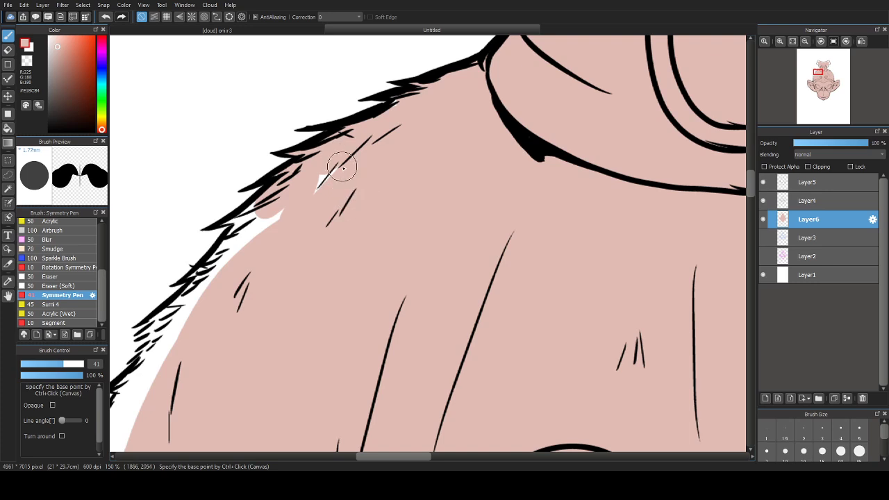
left_click_drag(366, 159, 304, 200)
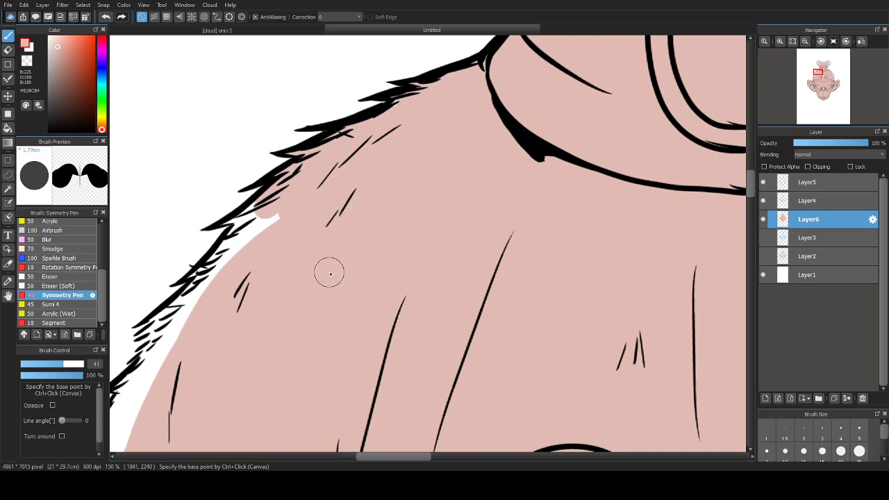
Step: Fill the white gaps along the fur edge down the side of the scalp to the headband with pale pink
left_click_drag(271, 262, 398, 203)
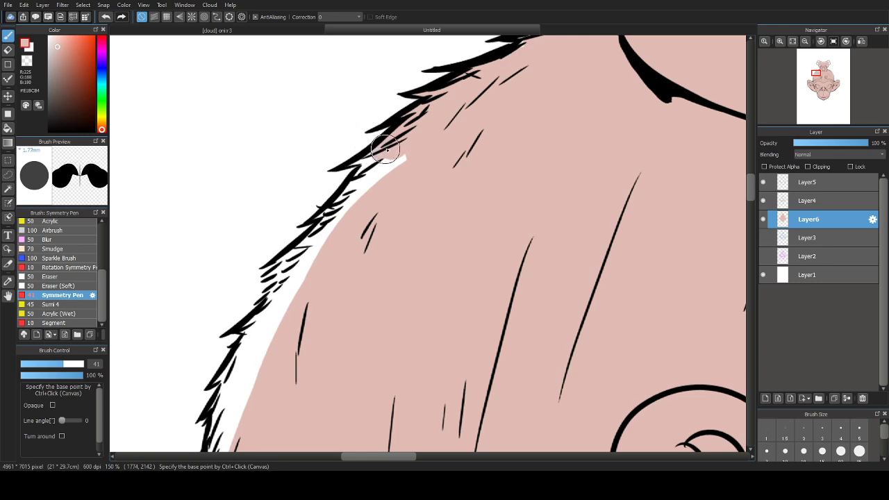
mouse_move(387, 149)
left_mouse_down()
mouse_move(348, 165)
mouse_move(373, 152)
mouse_move(373, 167)
mouse_move(321, 214)
left_mouse_up()
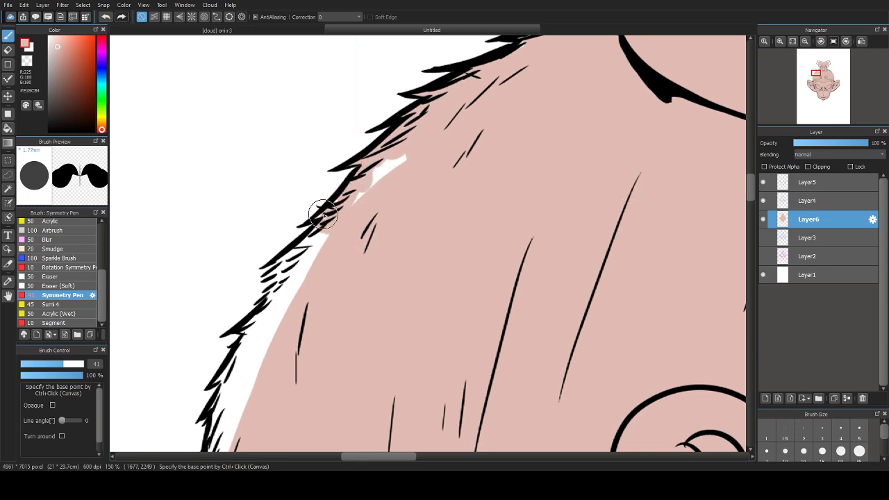
left_click_drag(354, 199, 409, 149)
left_click_drag(312, 255, 384, 169)
left_click_drag(363, 184, 389, 152)
mouse_move(355, 175)
left_mouse_down()
mouse_move(371, 163)
mouse_move(337, 199)
left_mouse_up()
mouse_move(386, 170)
left_mouse_down()
mouse_move(331, 258)
mouse_move(387, 169)
mouse_move(331, 222)
mouse_move(300, 295)
mouse_move(301, 346)
left_mouse_up()
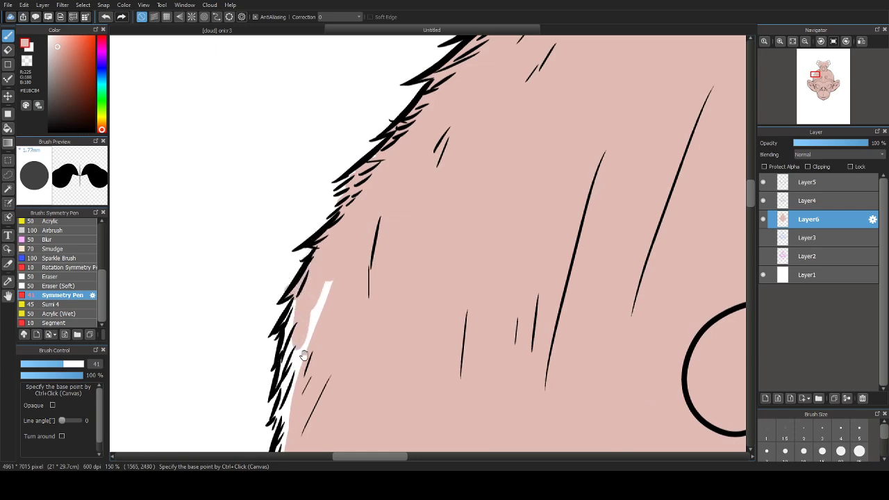
mouse_move(325, 285)
left_mouse_down()
mouse_move(357, 160)
mouse_move(323, 201)
mouse_move(309, 323)
mouse_move(318, 366)
mouse_move(326, 252)
left_mouse_up()
left_click_drag(321, 229, 329, 310)
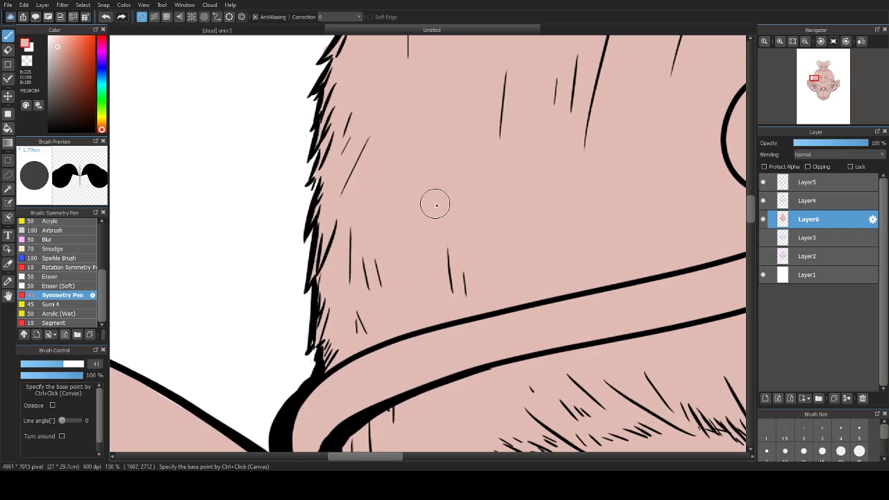
Step: Extend the pale pink base out to the topknot's outline, covering its upper edge and flared sides
scroll(314, 297, "down", 7)
scroll(458, 139, "up", 3)
scroll(407, 173, "up", 4)
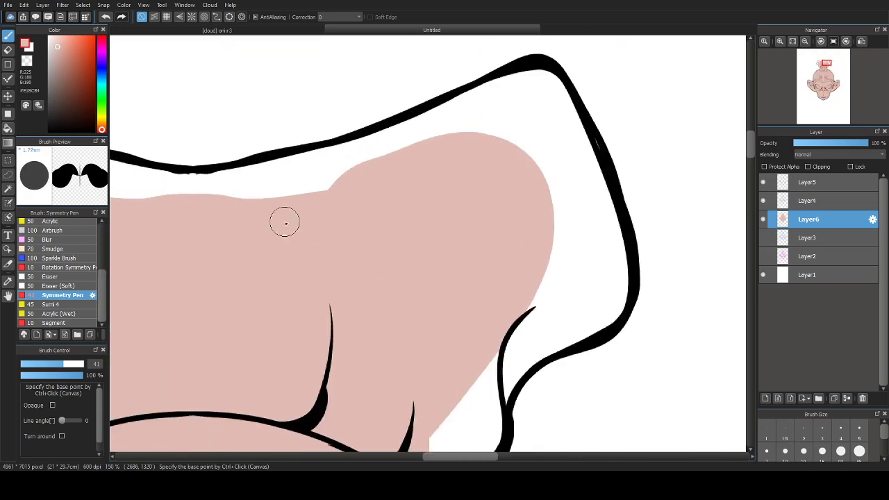
mouse_move(218, 191)
left_mouse_down()
mouse_move(325, 162)
mouse_move(337, 183)
mouse_move(416, 141)
mouse_move(369, 154)
mouse_move(535, 82)
mouse_move(552, 144)
mouse_move(569, 114)
mouse_move(559, 150)
left_mouse_up()
mouse_move(520, 115)
left_mouse_down()
mouse_move(454, 127)
mouse_move(464, 121)
left_mouse_up()
mouse_move(446, 104)
left_mouse_down()
mouse_move(432, 126)
mouse_move(390, 157)
mouse_move(480, 138)
mouse_move(525, 219)
mouse_move(535, 186)
mouse_move(513, 132)
mouse_move(526, 197)
mouse_move(544, 188)
mouse_move(538, 174)
mouse_move(534, 253)
mouse_move(520, 186)
mouse_move(505, 169)
mouse_move(457, 243)
mouse_move(464, 270)
mouse_move(488, 277)
mouse_move(454, 278)
mouse_move(497, 160)
mouse_move(458, 234)
mouse_move(411, 265)
mouse_move(386, 304)
mouse_move(392, 287)
mouse_move(394, 314)
mouse_move(436, 292)
mouse_move(438, 251)
left_mouse_up()
Step: Examine the whole head for spots the pale pink base does not cover
scroll(342, 377, "down", 10)
scroll(342, 377, "down", 1)
left_click_drag(348, 413, 384, 266)
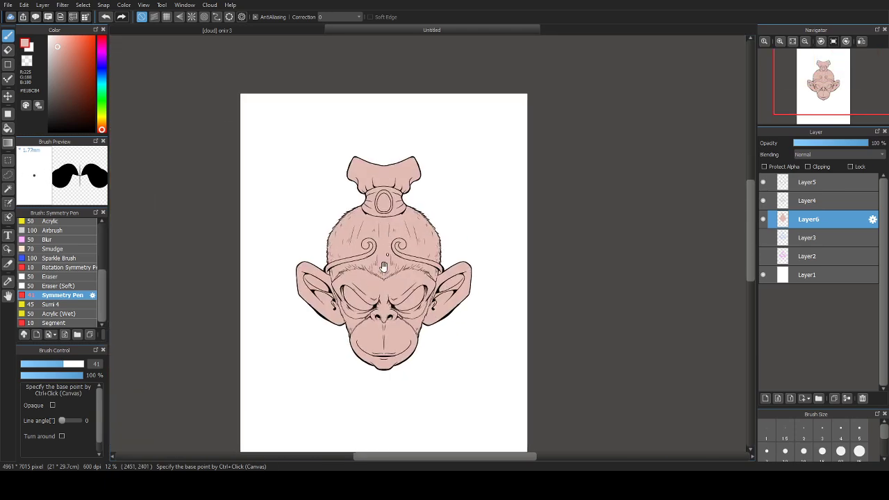
scroll(395, 294, "up", 2)
left_click_drag(352, 361, 349, 311)
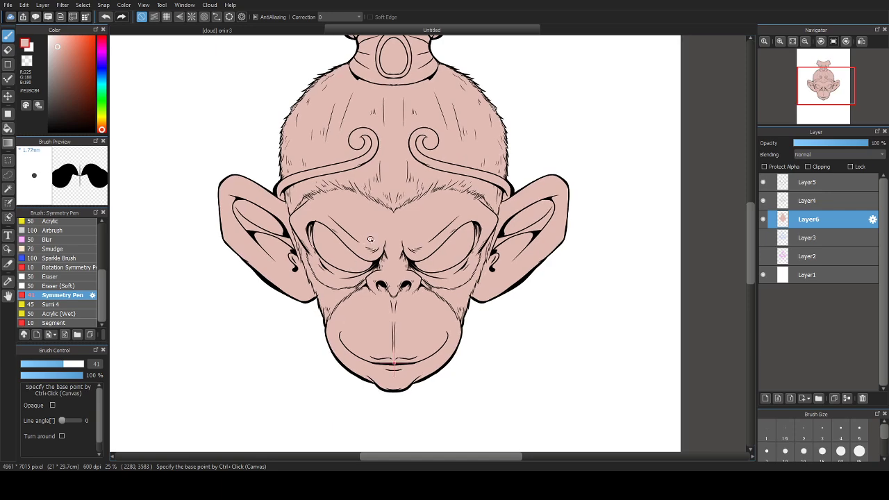
left_click_drag(401, 183, 372, 235)
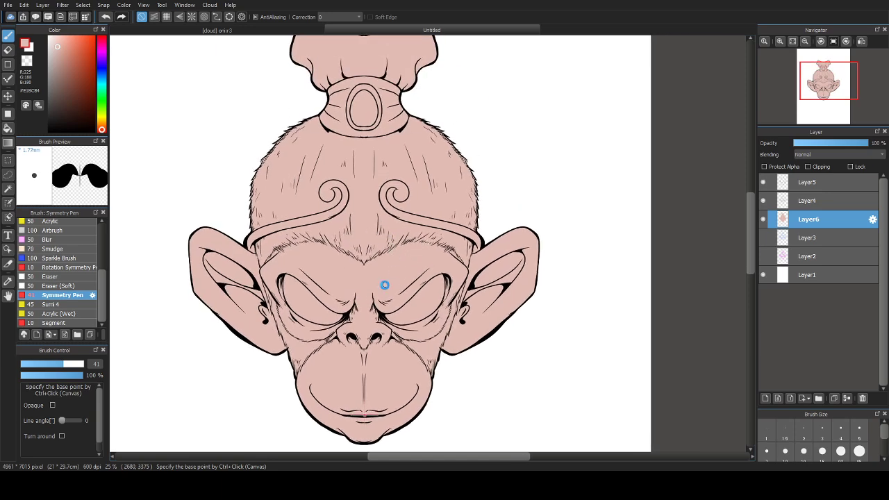
scroll(384, 285, "down", 3)
scroll(352, 254, "up", 3)
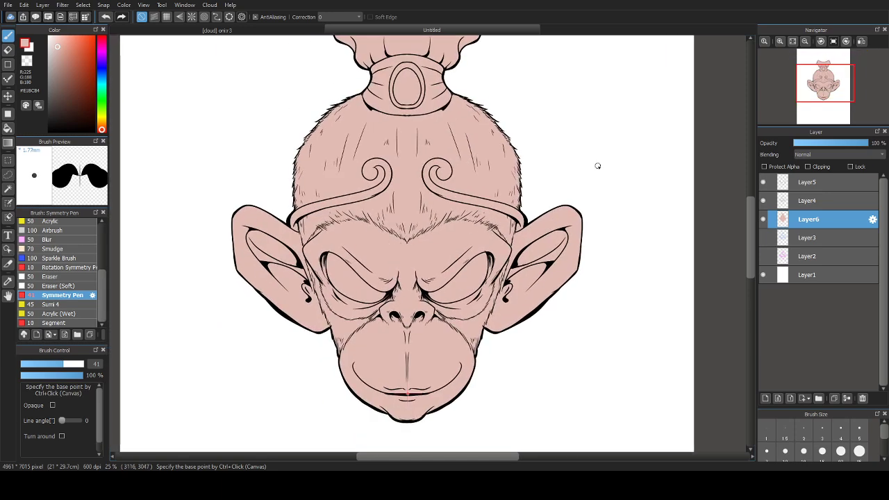
Step: Toggle the visibility of the line art layers Layer4 and Layer5 to examine the flat colour, leaving both shown
left_click(763, 201)
left_click(764, 202)
left_click(763, 182)
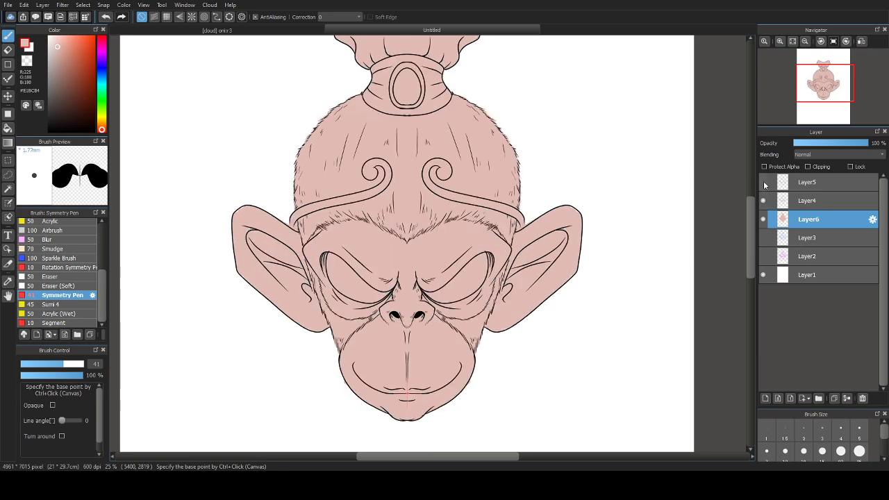
left_click(764, 182)
left_click(763, 200)
left_click(764, 200)
left_click(763, 182)
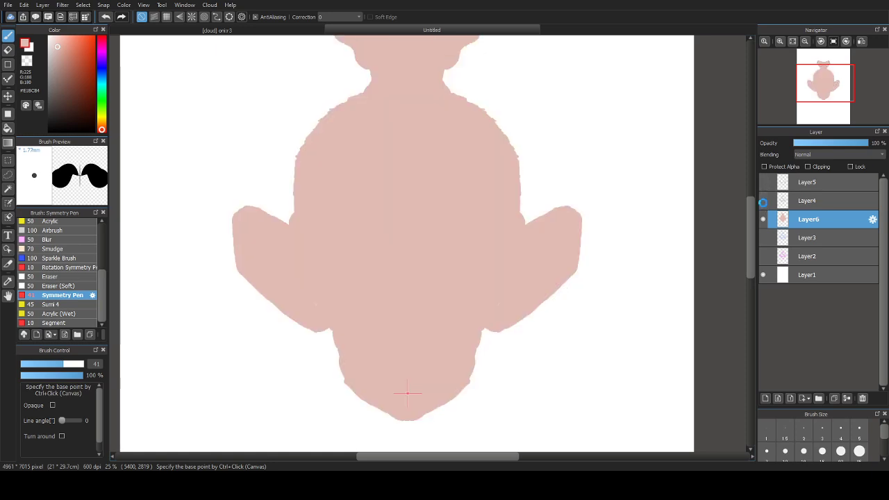
left_click(764, 182)
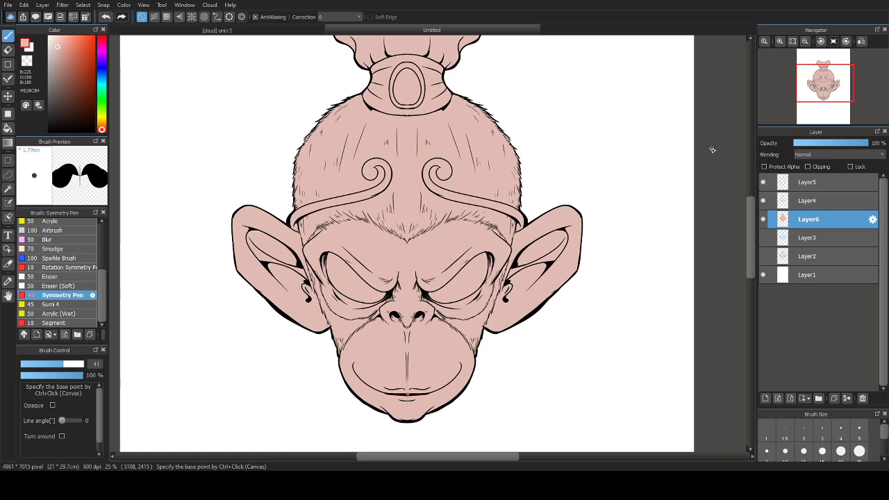
Step: Toggle Layer6's visibility to compare the line art with and without the pale pink base, leaving it shown
left_click_drag(439, 301, 413, 264)
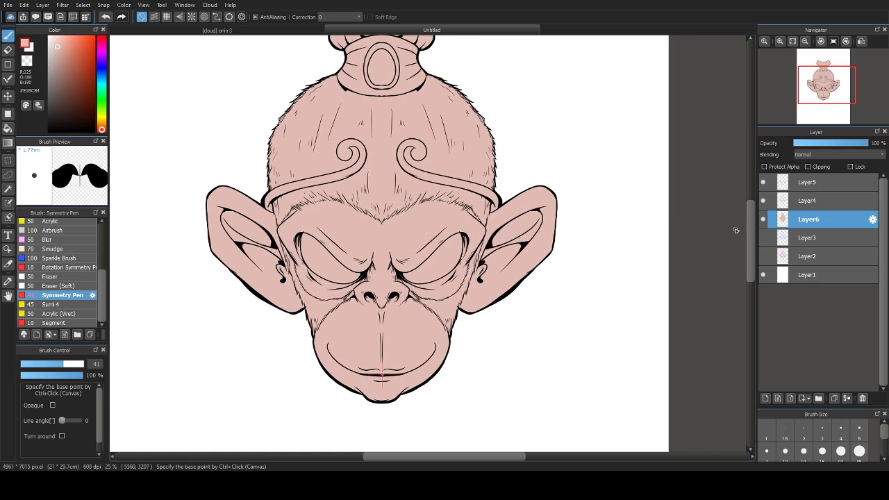
left_click(764, 220)
left_click(764, 220)
left_click(764, 219)
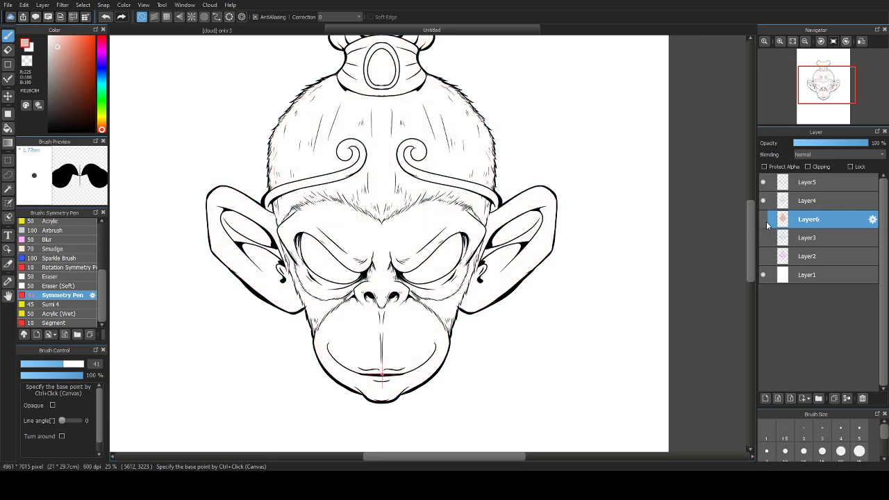
left_click(765, 221)
left_click(765, 221)
left_click(766, 221)
left_click_drag(447, 257, 462, 281)
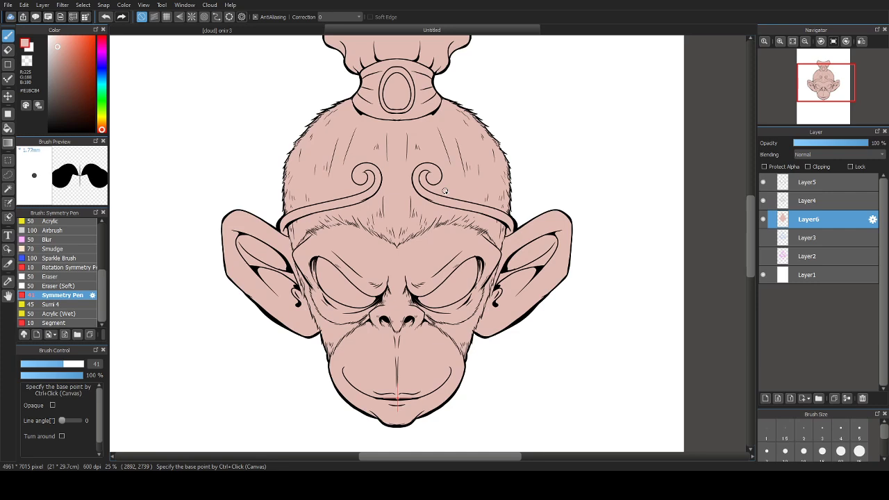
Step: Show the Layer3 sketch beneath the base colour and make it the active layer
left_click(764, 239)
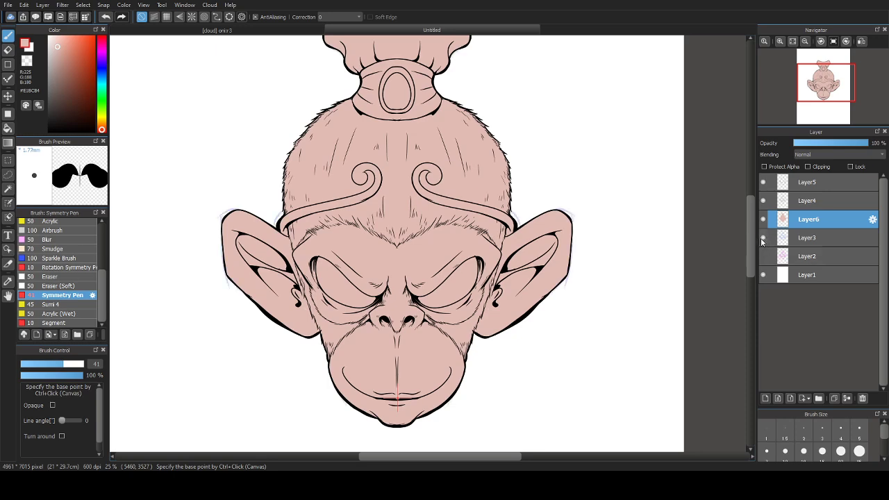
left_click(764, 239)
left_click(765, 239)
left_click(765, 239)
left_click(764, 239)
left_click(798, 241)
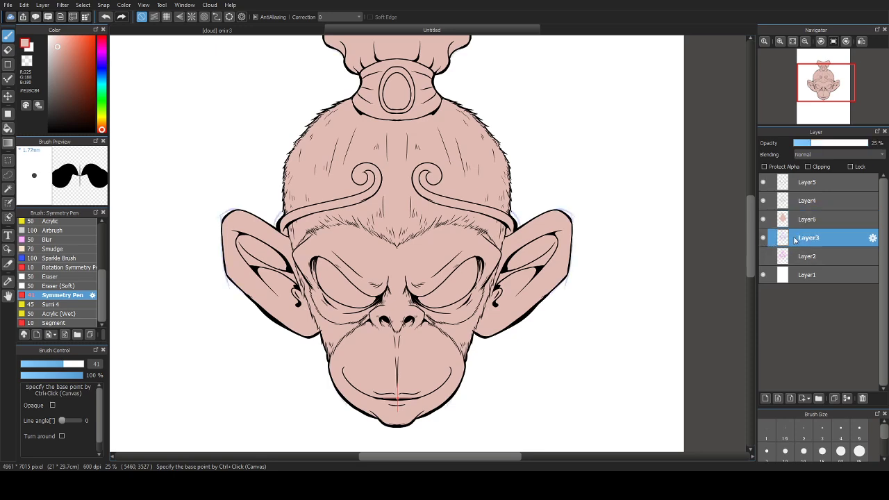
left_click(787, 222)
left_click(791, 237)
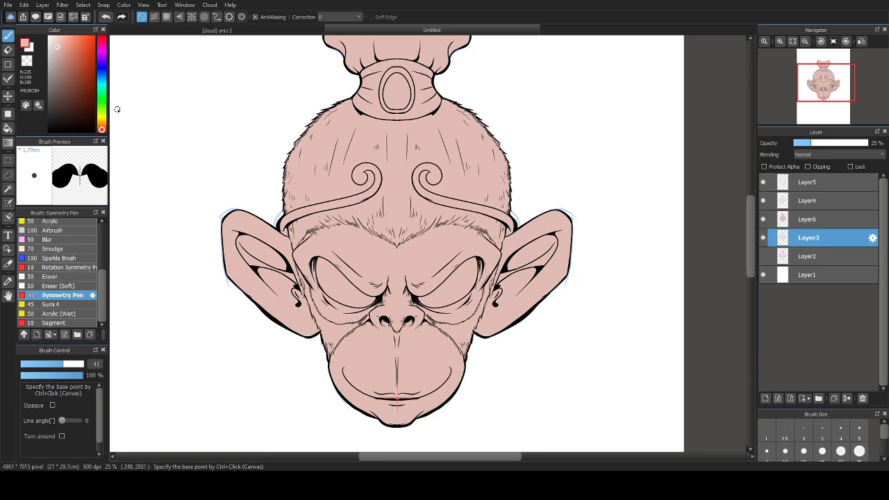
Step: Choose the dark brown #4F3934 as the brush colour and add a new layer directly above Layer6
left_click(75, 106)
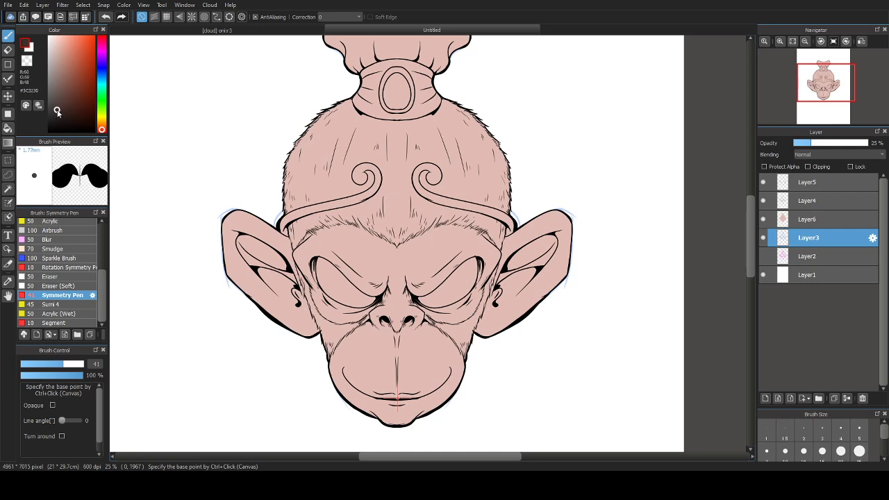
left_click(63, 102)
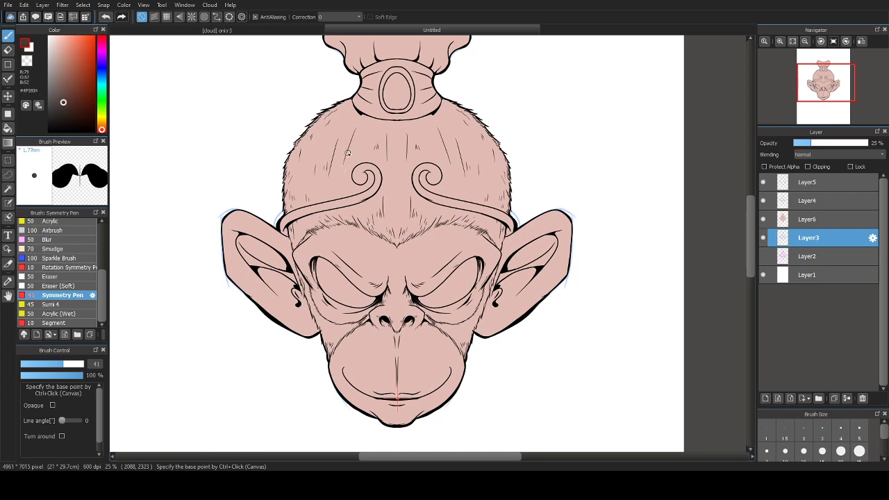
key("ctrl+shift+n")
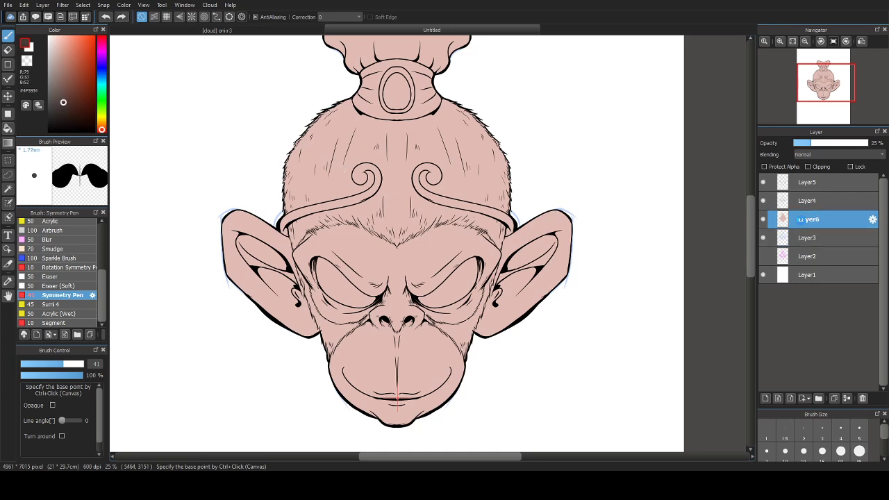
mouse_move(354, 150)
left_mouse_down()
mouse_move(379, 147)
mouse_move(409, 165)
left_mouse_up()
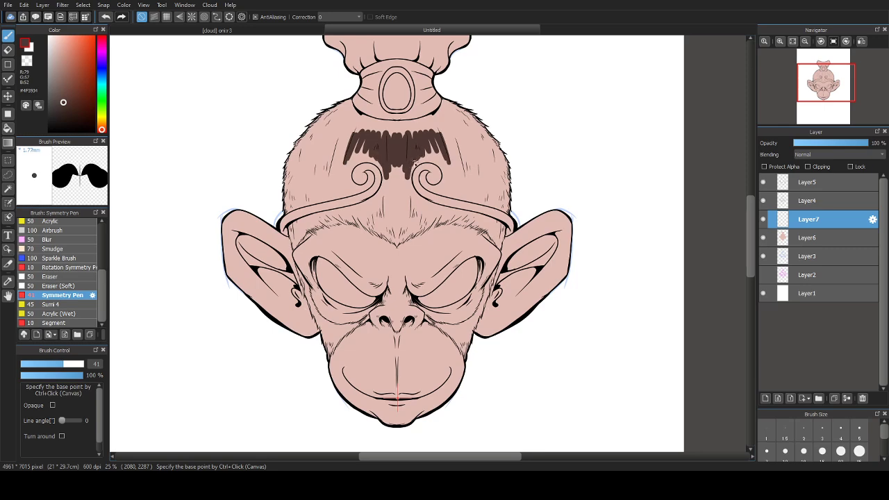
scroll(370, 137, "up", 5)
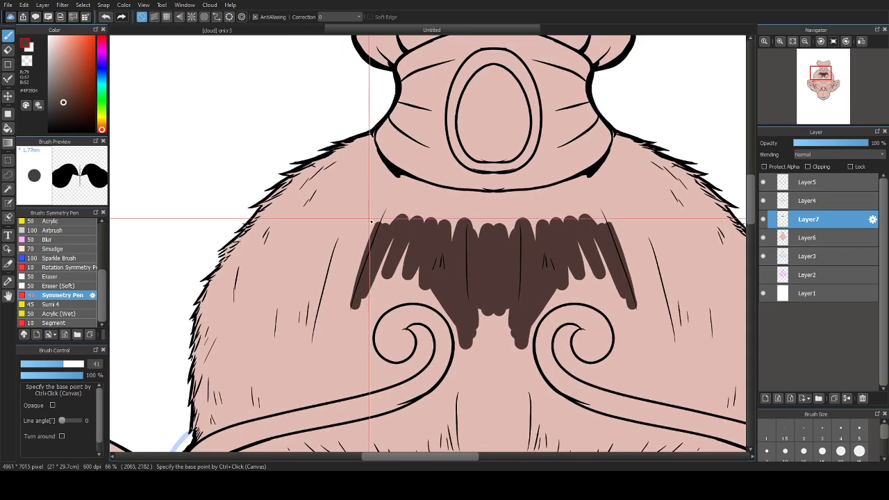
key("ctrl+z")
Step: Paint symmetrical dark brown fur along the lower edge of the hair band and onto the adjoining crown outline
left_click_drag(374, 250, 340, 130)
mouse_move(355, 98)
left_mouse_down()
mouse_move(359, 91)
mouse_move(375, 138)
mouse_move(403, 150)
mouse_move(384, 125)
mouse_move(462, 145)
left_mouse_up()
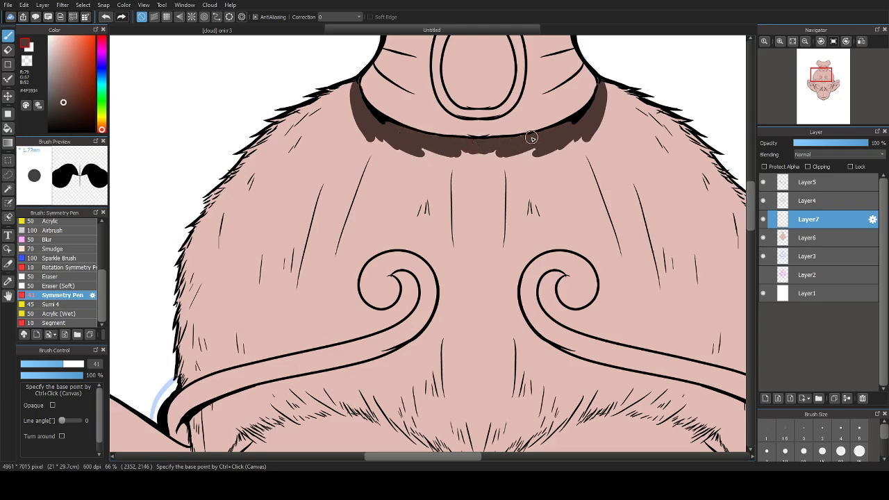
mouse_move(312, 108)
left_mouse_down()
mouse_move(424, 123)
mouse_move(438, 113)
left_mouse_up()
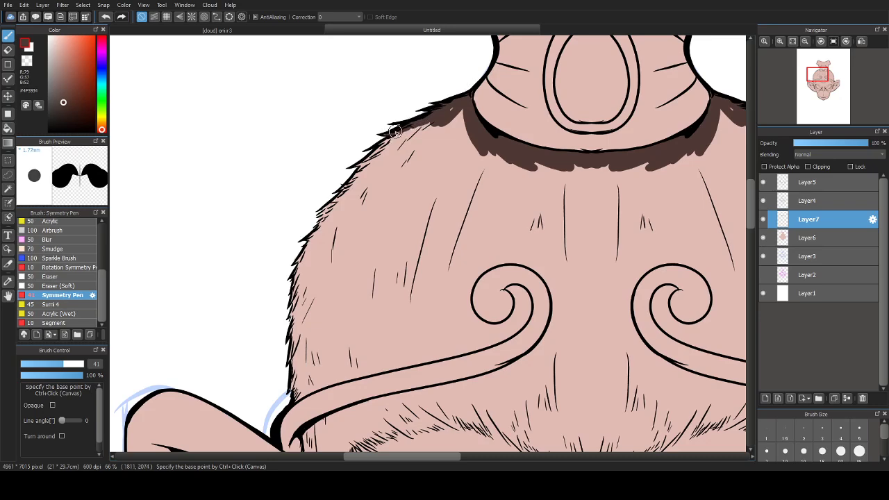
scroll(423, 199, "down", 5)
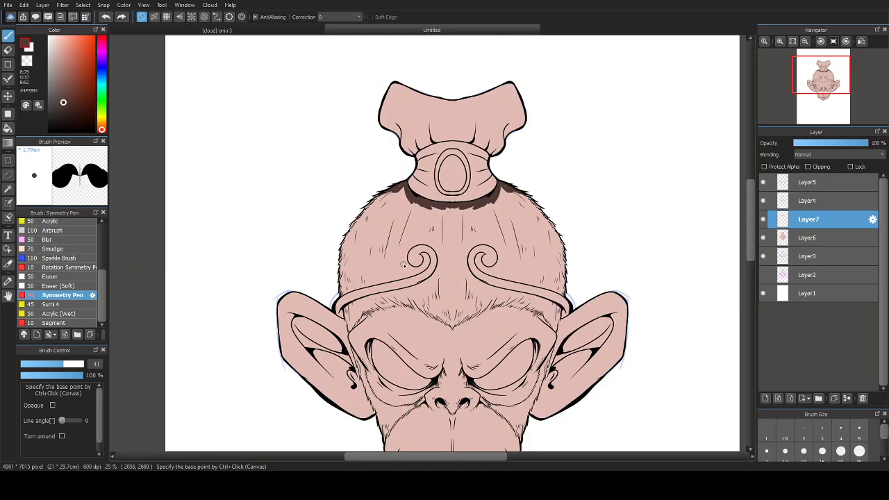
Step: Make Layer6 the active layer and set the Magic Wand's reference to Layer
left_click(808, 238)
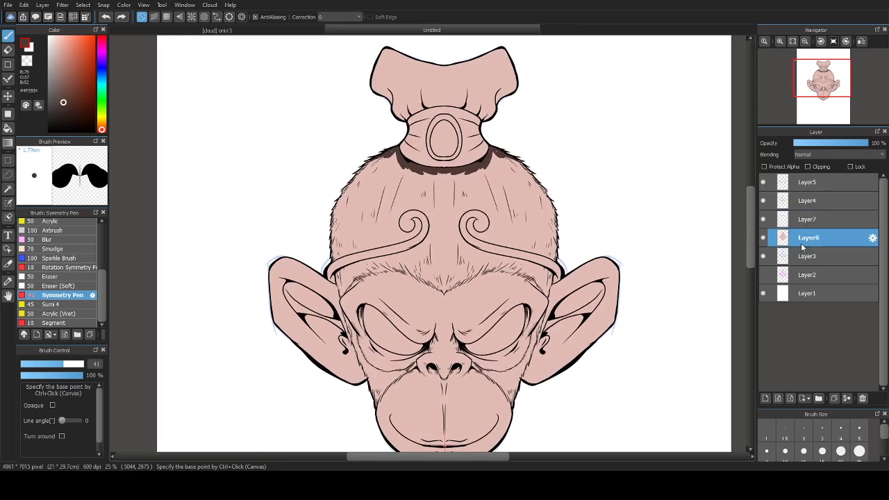
left_click(9, 189)
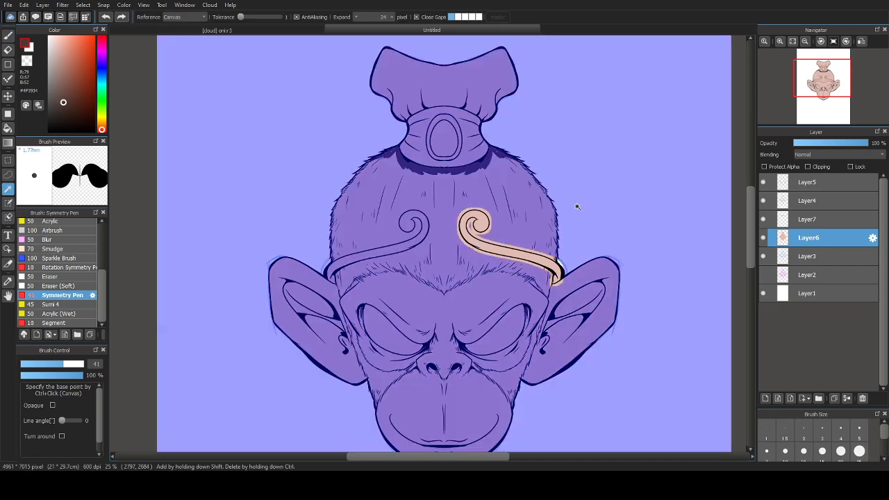
key("ctrl+z")
left_click(182, 17)
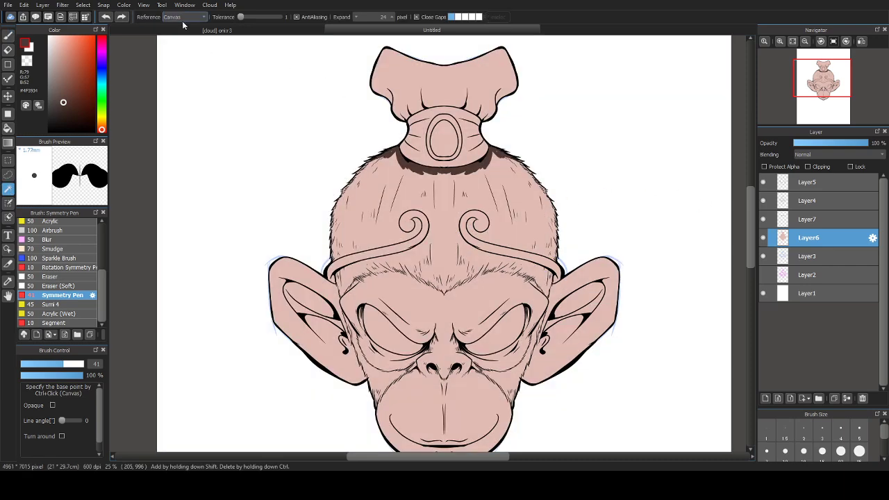
left_click(184, 28)
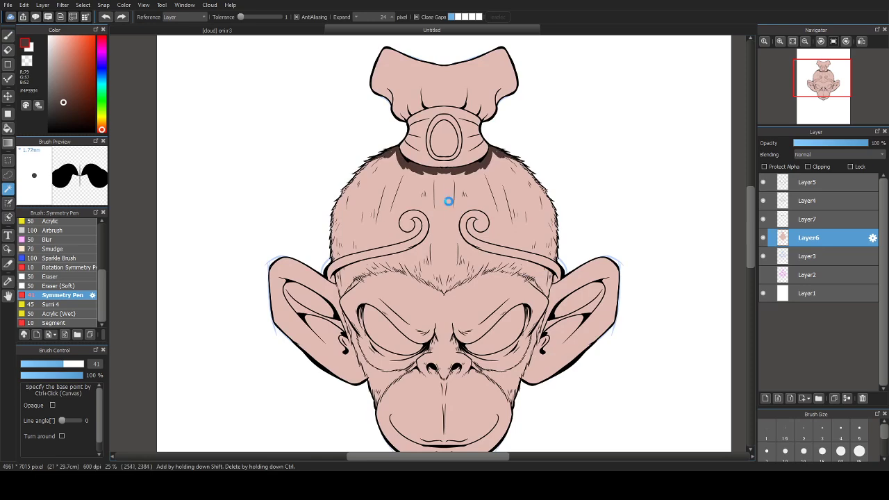
Step: Select the pale pink head shape on Layer6 with the Magic Wand, with the expansion reduced to 2 pixels
left_click(434, 230)
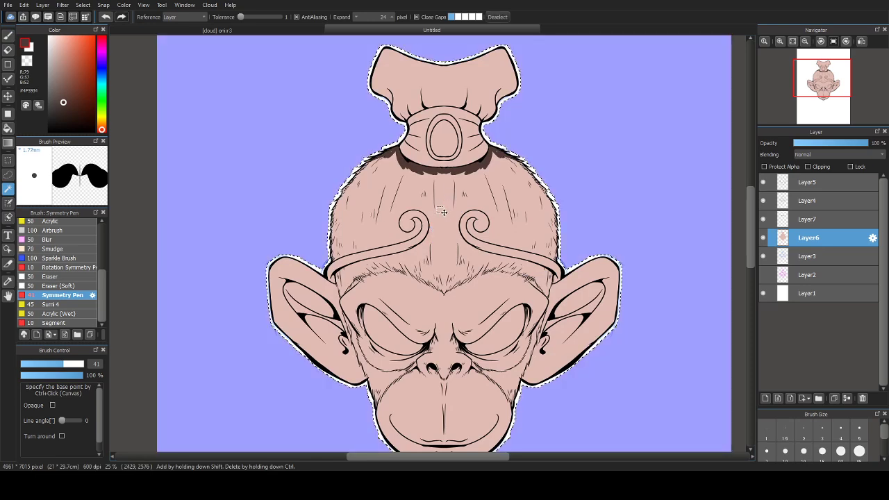
key("ctrl+d")
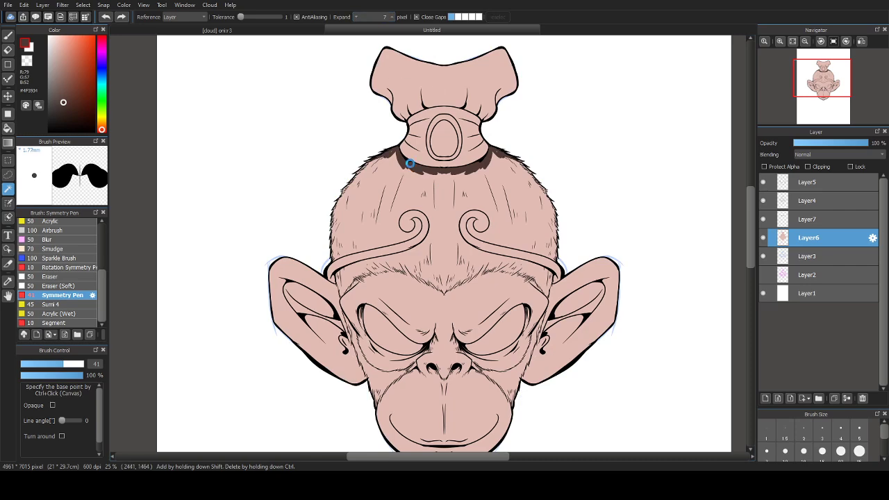
left_click(394, 191)
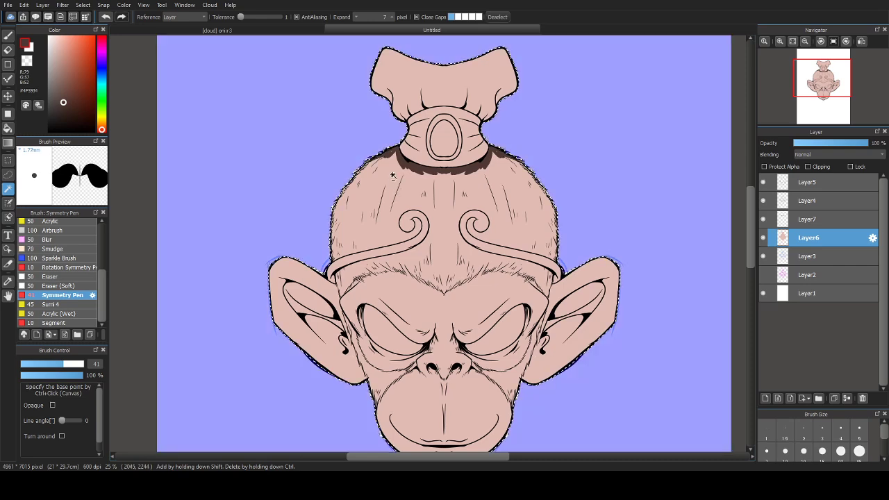
key("ctrl+d")
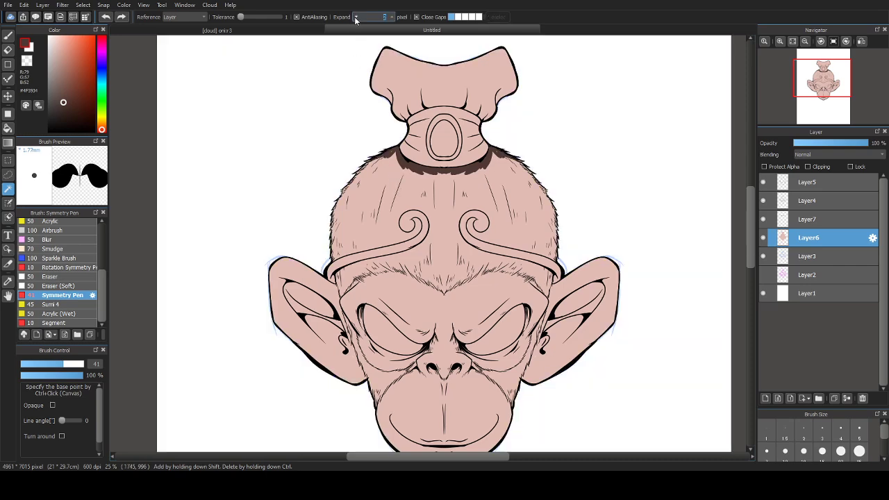
left_click(368, 72)
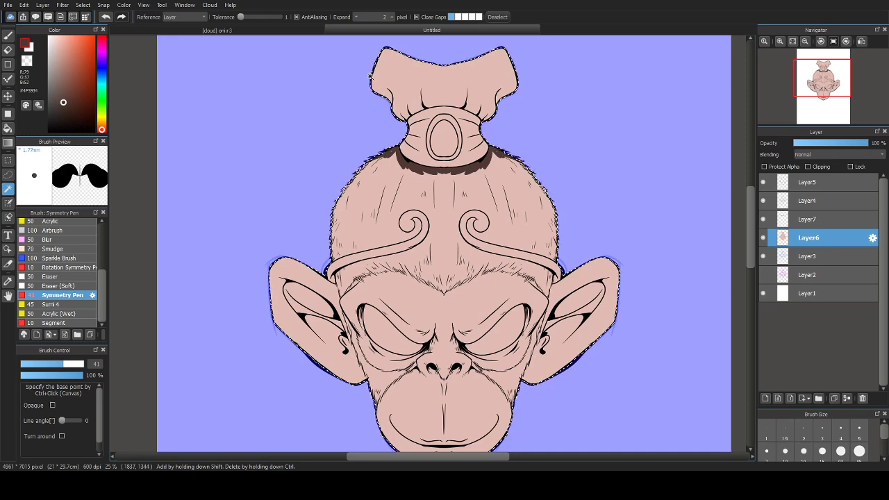
Step: Enlarge the Symmetry Pen to size 431 and block in dark brown fur on the crown below the hair band
key("b")
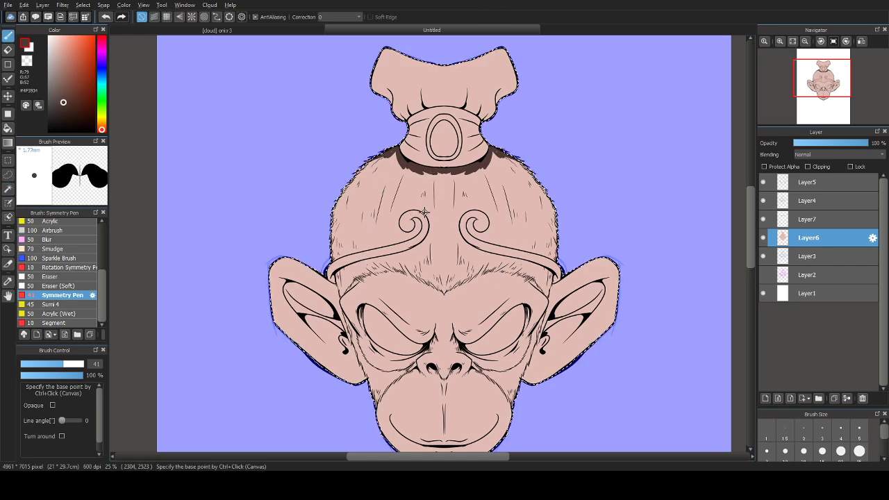
mouse_move(424, 212)
left_mouse_down()
mouse_move(487, 199)
mouse_move(597, 199)
left_mouse_up()
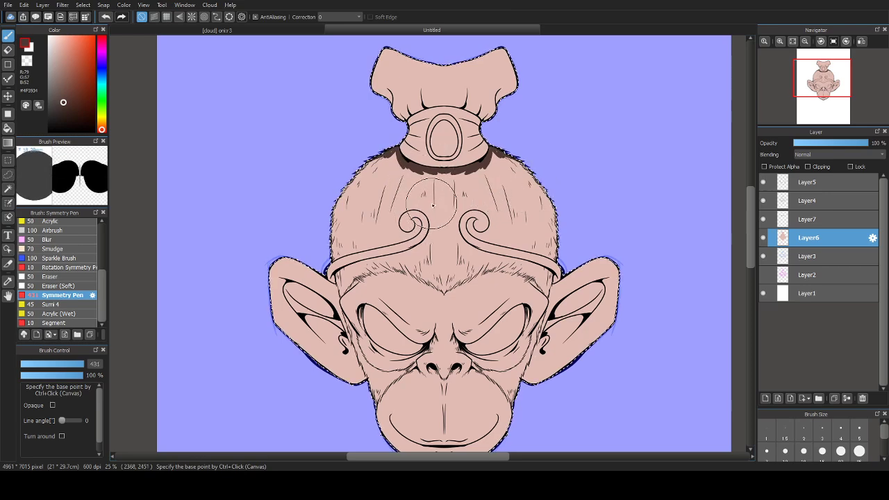
mouse_move(432, 205)
left_mouse_down()
mouse_move(475, 177)
mouse_move(457, 197)
mouse_move(476, 174)
left_mouse_up()
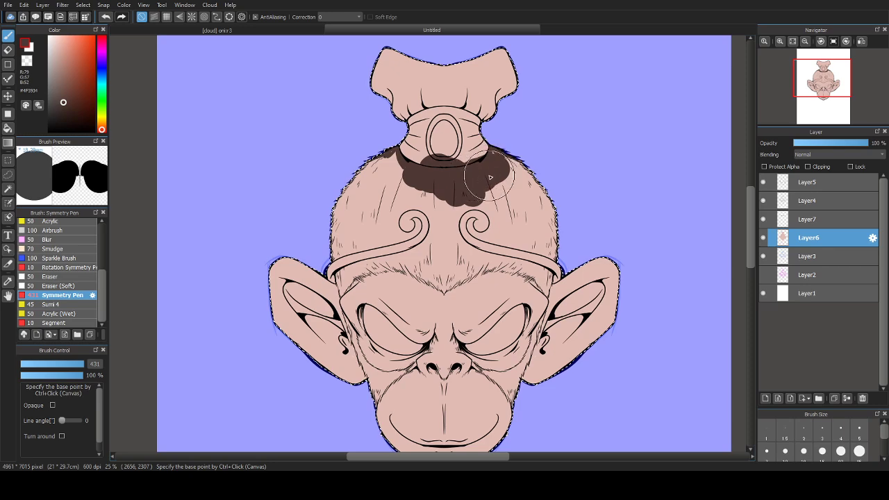
Step: Set the symmetry base point at the V-shaped tip of the fur line in the middle of the forehead
scroll(457, 297, "up", 1)
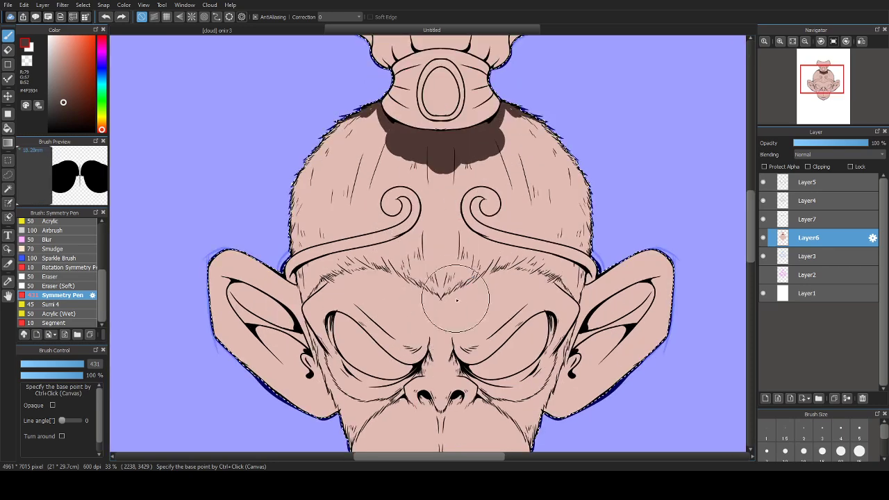
scroll(456, 300, "up", 7)
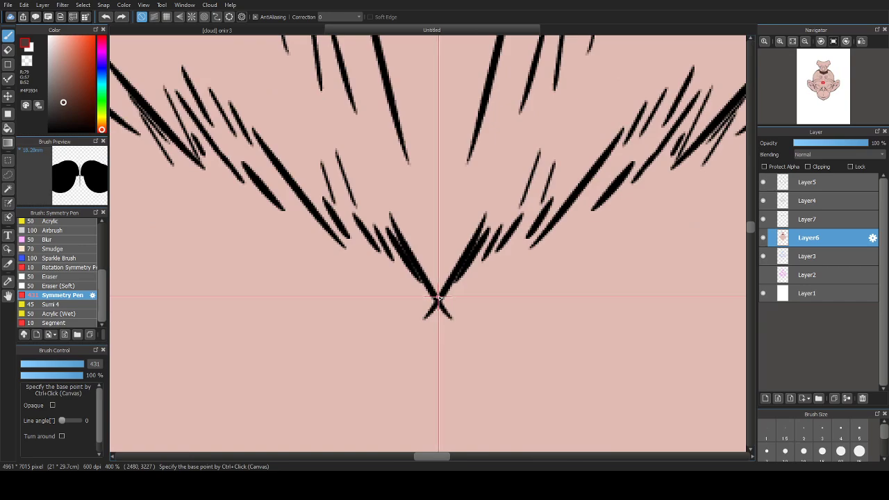
scroll(310, 312, "down", 7)
scroll(370, 166, "up", 1)
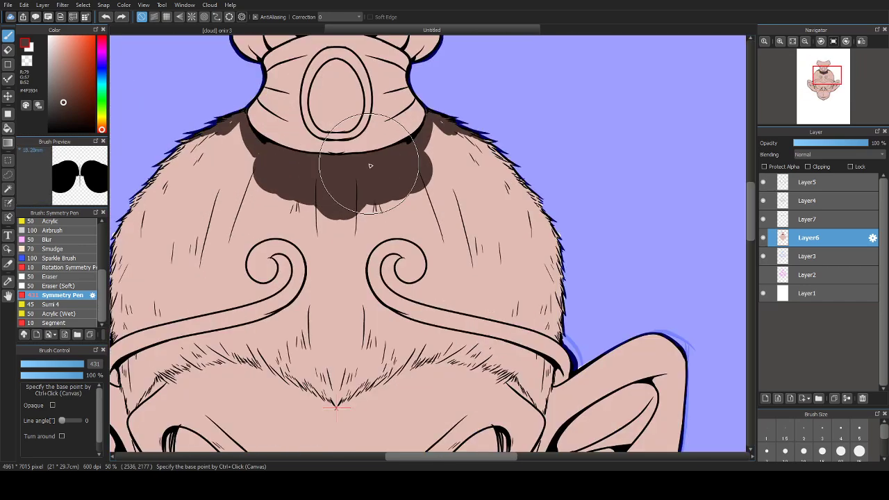
Step: Reduce the Symmetry Pen to size 72 and paint the upper crown dark brown from the hair band out to the furry outline
left_click_drag(370, 166, 496, 168)
key("ctrl+z")
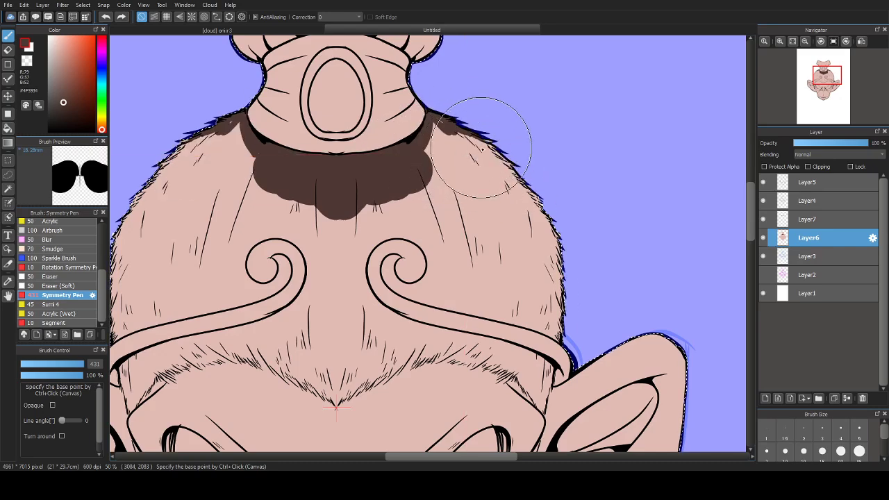
key("bracketleft")
key("bracketleft")
key("bracketleft")
key("bracketleft")
key("bracketleft")
key("bracketleft")
key("bracketleft")
key("bracketleft")
key("bracketleft")
key("bracketleft")
mouse_move(434, 155)
left_mouse_down()
mouse_move(453, 136)
mouse_move(435, 136)
mouse_move(438, 128)
mouse_move(496, 192)
mouse_move(494, 143)
mouse_move(544, 207)
mouse_move(560, 248)
mouse_move(556, 302)
mouse_move(532, 212)
mouse_move(546, 267)
mouse_move(523, 210)
mouse_move(428, 194)
mouse_move(449, 149)
mouse_move(349, 217)
mouse_move(459, 176)
mouse_move(403, 208)
left_mouse_up()
left_click_drag(333, 219, 515, 176)
mouse_move(378, 174)
left_mouse_down()
mouse_move(407, 153)
mouse_move(372, 149)
mouse_move(335, 187)
mouse_move(409, 168)
mouse_move(352, 214)
mouse_move(351, 204)
mouse_move(363, 210)
mouse_move(341, 223)
mouse_move(407, 182)
mouse_move(318, 222)
mouse_move(348, 226)
left_mouse_up()
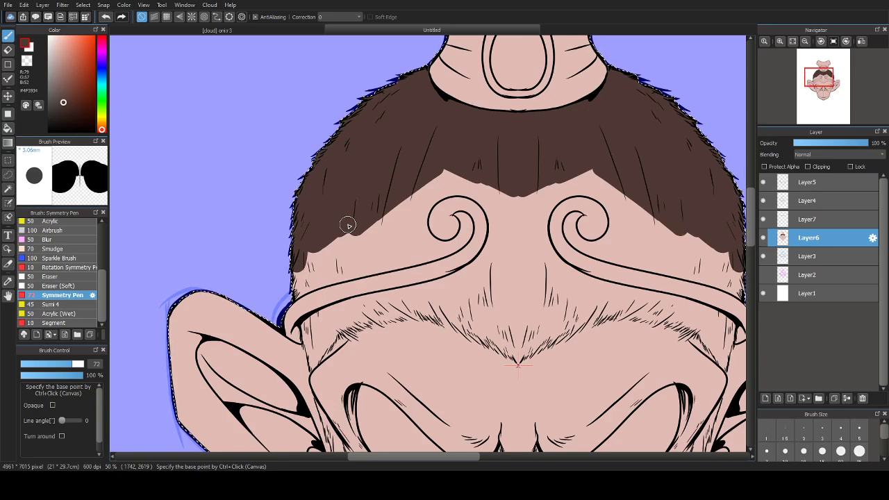
Step: Fill the remaining crown fur dark brown down to the headband's upper edge and around its curls, reducing the pen to size 50
scroll(297, 300, "up", 2)
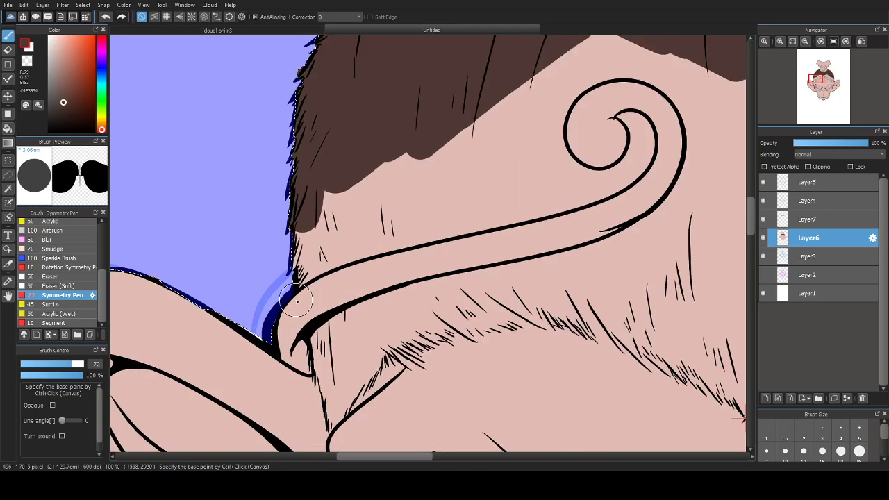
mouse_move(400, 226)
left_mouse_down()
mouse_move(346, 236)
mouse_move(341, 179)
mouse_move(372, 210)
mouse_move(351, 250)
mouse_move(606, 186)
left_mouse_up()
mouse_move(627, 118)
left_mouse_down()
mouse_move(637, 152)
mouse_move(647, 140)
mouse_move(646, 127)
mouse_move(631, 162)
mouse_move(648, 142)
mouse_move(644, 156)
mouse_move(650, 150)
mouse_move(619, 185)
mouse_move(638, 173)
mouse_move(601, 193)
mouse_move(631, 172)
mouse_move(640, 148)
mouse_move(630, 123)
mouse_move(631, 154)
mouse_move(614, 175)
mouse_move(590, 168)
mouse_move(631, 150)
mouse_move(633, 125)
mouse_move(625, 146)
mouse_move(640, 141)
mouse_move(602, 167)
mouse_move(637, 128)
mouse_move(628, 122)
mouse_move(637, 143)
mouse_move(613, 180)
mouse_move(604, 174)
mouse_move(618, 170)
mouse_move(586, 171)
left_mouse_up()
left_click(639, 141, "ctrl")
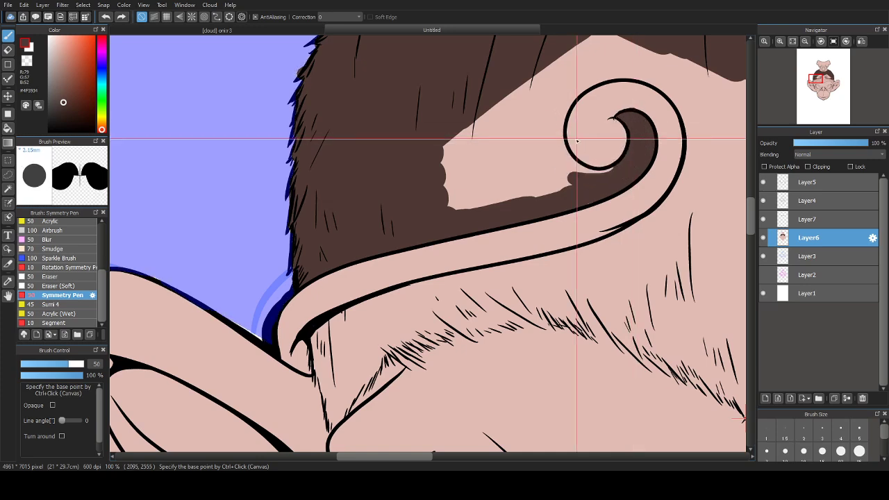
mouse_move(546, 116)
left_mouse_down()
mouse_move(566, 80)
mouse_move(537, 117)
mouse_move(578, 80)
mouse_move(555, 124)
mouse_move(564, 103)
mouse_move(557, 158)
mouse_move(556, 139)
mouse_move(583, 180)
left_mouse_up()
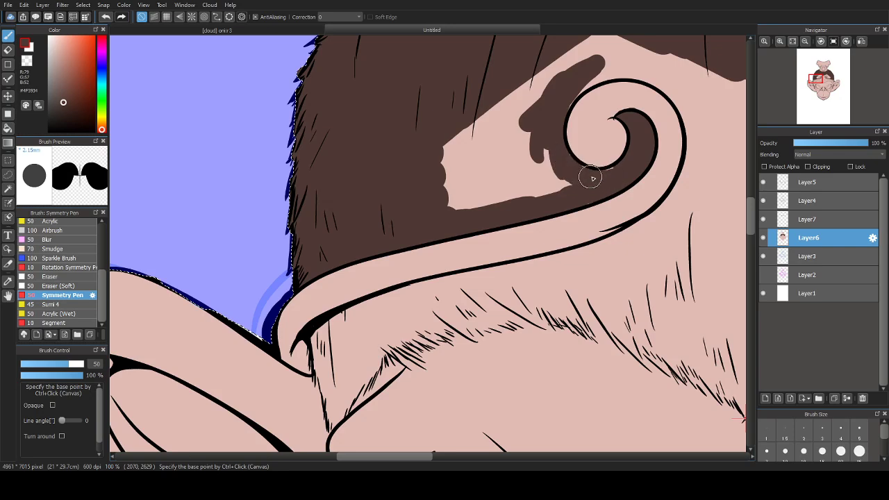
mouse_move(555, 121)
left_mouse_down()
mouse_move(570, 99)
mouse_move(548, 159)
mouse_move(506, 191)
mouse_move(507, 148)
mouse_move(456, 171)
mouse_move(508, 160)
mouse_move(563, 56)
mouse_move(487, 130)
mouse_move(454, 121)
mouse_move(476, 139)
mouse_move(510, 141)
mouse_move(447, 182)
mouse_move(490, 157)
mouse_move(530, 167)
mouse_move(544, 151)
mouse_move(599, 169)
mouse_move(592, 212)
left_mouse_up()
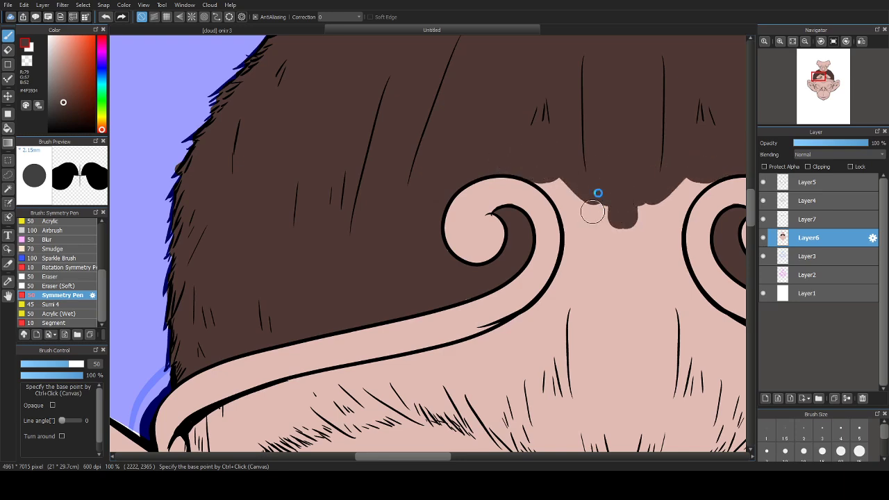
Step: Extend the dark brown fur down into the gap between the two headband curls
left_click_drag(554, 162, 488, 100)
mouse_move(514, 127)
left_mouse_down()
mouse_move(486, 121)
mouse_move(514, 167)
mouse_move(508, 155)
mouse_move(508, 206)
mouse_move(522, 215)
mouse_move(557, 155)
mouse_move(565, 169)
mouse_move(557, 235)
left_mouse_up()
mouse_move(397, 321)
left_mouse_down()
mouse_move(491, 211)
mouse_move(575, 206)
left_mouse_up()
Step: Paint the temple fur and a strip along the headband's lower edge dark brown, reducing the Symmetry Pen to size 23
left_click_drag(312, 263, 324, 316)
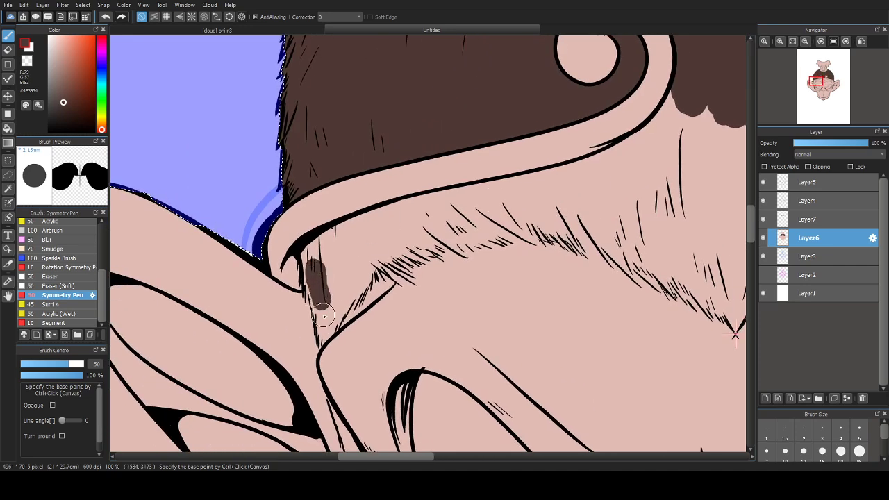
mouse_move(362, 242)
left_mouse_down("ctrl+alt")
mouse_move(328, 278)
mouse_move(317, 326)
left_mouse_up("ctrl+alt")
key("bracketleft")
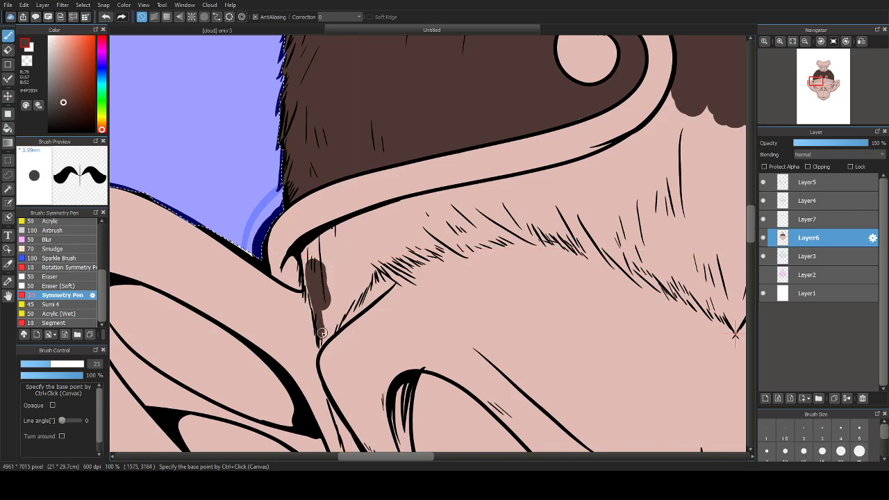
mouse_move(356, 295)
left_mouse_down()
mouse_move(378, 265)
mouse_move(341, 317)
left_mouse_up()
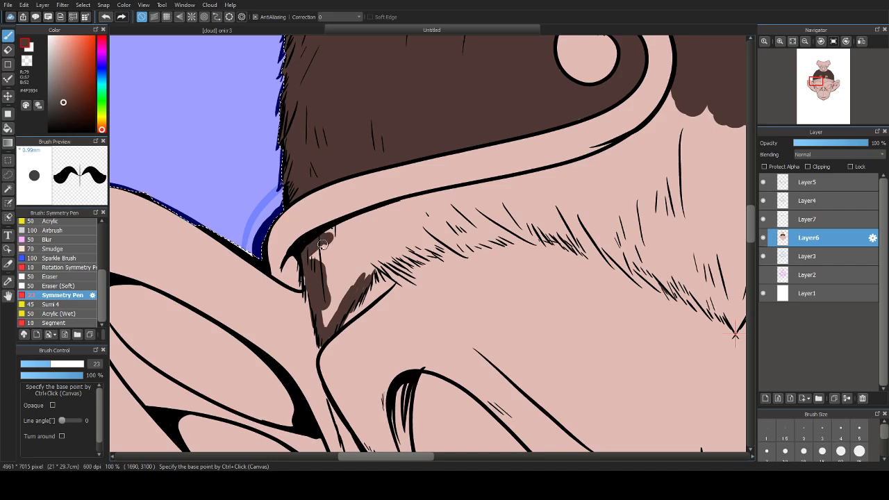
mouse_move(323, 244)
left_mouse_down()
mouse_move(318, 256)
mouse_move(386, 207)
mouse_move(609, 162)
left_mouse_up()
left_click_drag(667, 109, 620, 151)
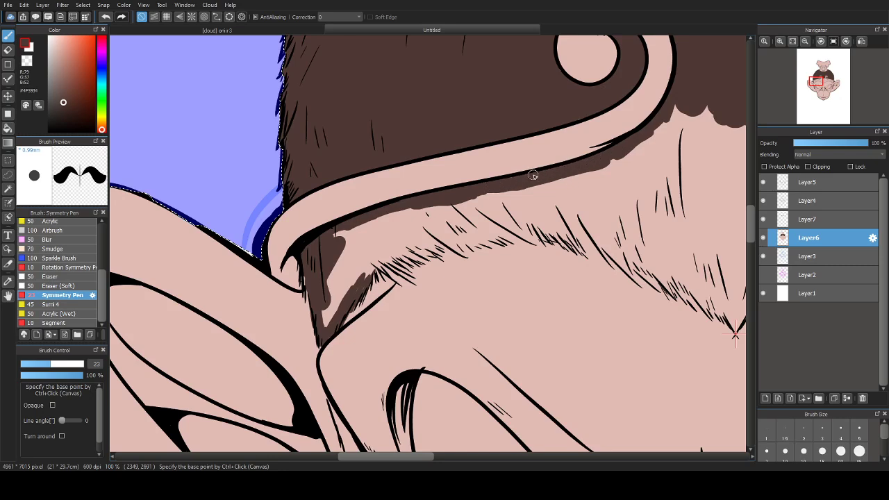
Step: Reduce the Symmetry Pen to size 10.6 and paint dark brown fur strokes along the outer hairline and the forehead's central peak
left_click_drag(436, 242, 409, 245, "ctrl+alt")
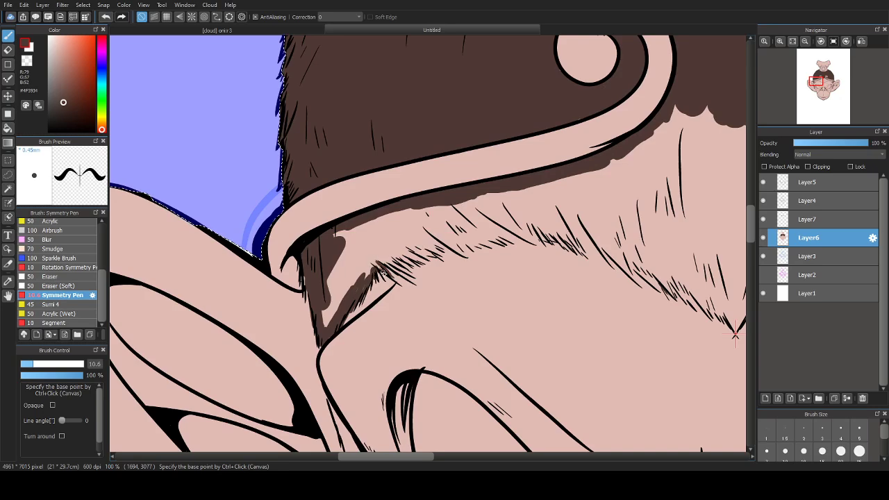
mouse_move(384, 273)
left_mouse_down()
mouse_move(407, 274)
mouse_move(394, 248)
mouse_move(411, 264)
mouse_move(391, 253)
mouse_move(400, 265)
mouse_move(403, 248)
mouse_move(434, 259)
mouse_move(415, 243)
mouse_move(454, 259)
mouse_move(420, 239)
mouse_move(466, 253)
mouse_move(443, 235)
mouse_move(452, 219)
mouse_move(454, 245)
mouse_move(476, 245)
mouse_move(457, 223)
left_mouse_up()
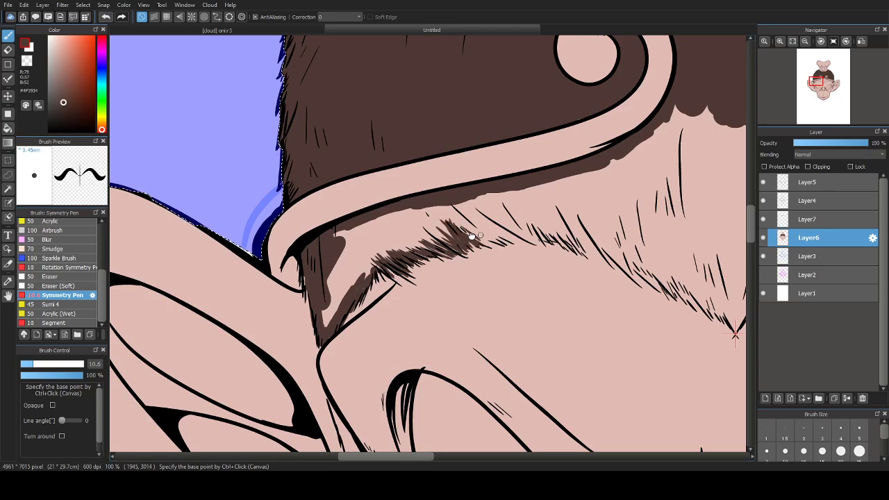
left_click_drag(685, 290, 407, 232)
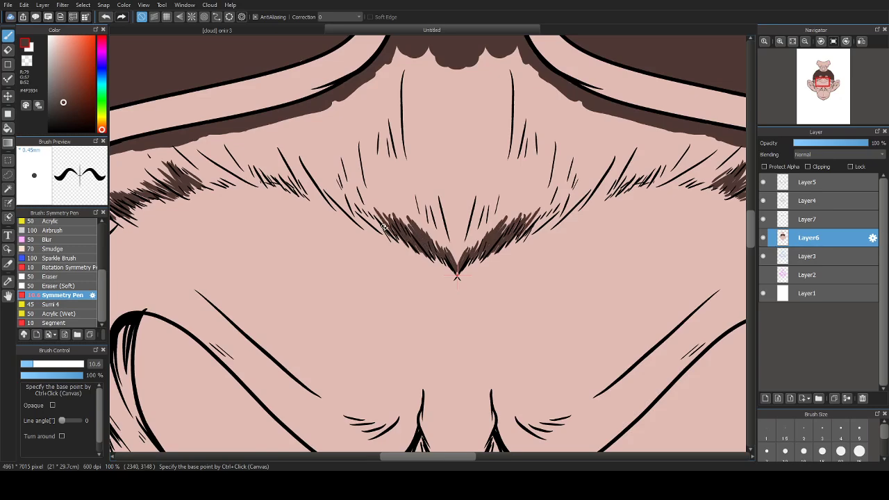
left_click_drag(377, 226, 447, 276)
mouse_move(438, 266)
left_mouse_down()
mouse_move(396, 227)
mouse_move(421, 264)
left_mouse_up()
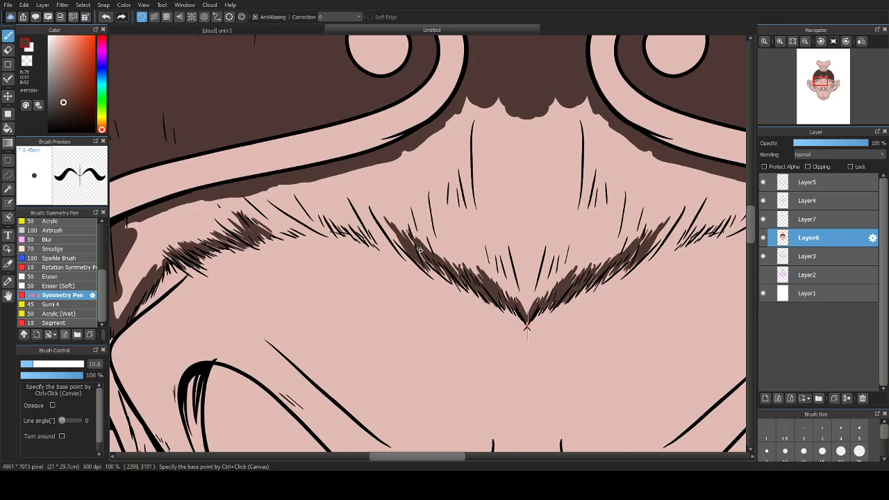
Step: Continue the dark brown strokes along the hairline's lower edge, joining the central peak to the outer brow fur
mouse_move(386, 226)
left_mouse_down()
mouse_move(412, 264)
mouse_move(375, 215)
left_mouse_up()
left_click_drag(369, 209, 385, 243)
left_click_drag(365, 204, 379, 240)
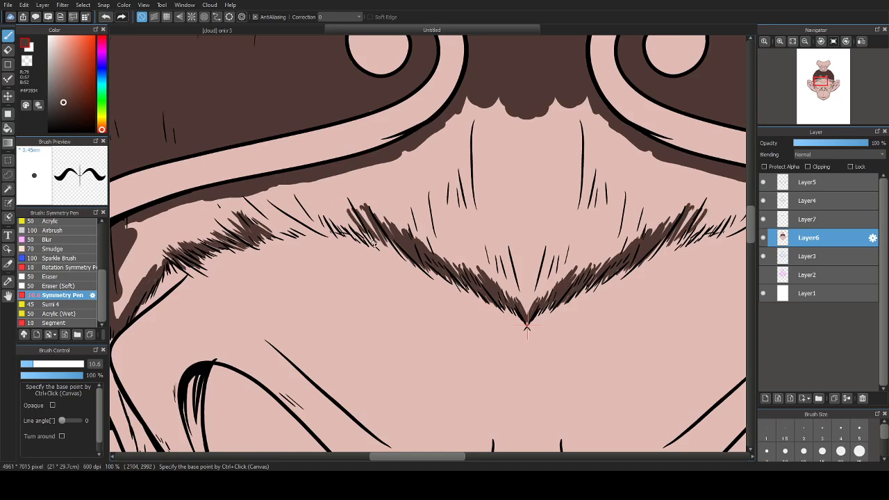
left_click_drag(344, 206, 365, 230)
left_click_drag(340, 208, 371, 241)
left_click_drag(511, 243, 404, 203)
left_click_drag(536, 162, 393, 195)
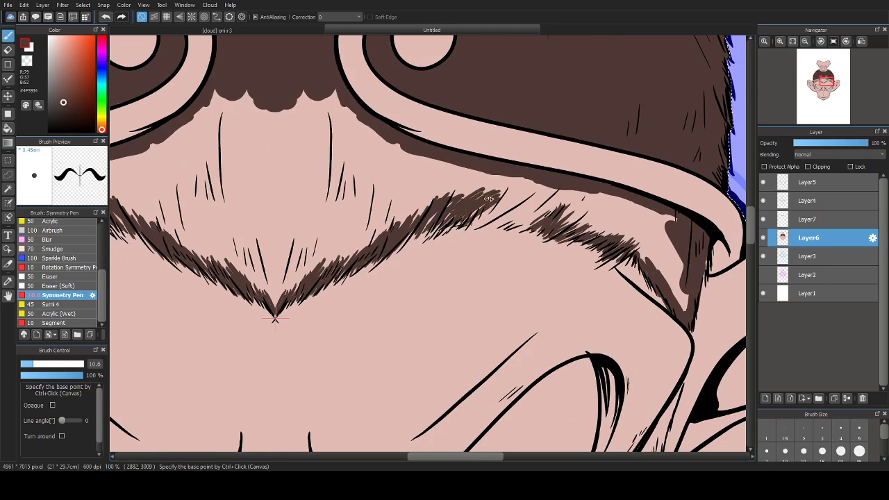
left_click_drag(502, 214, 476, 225)
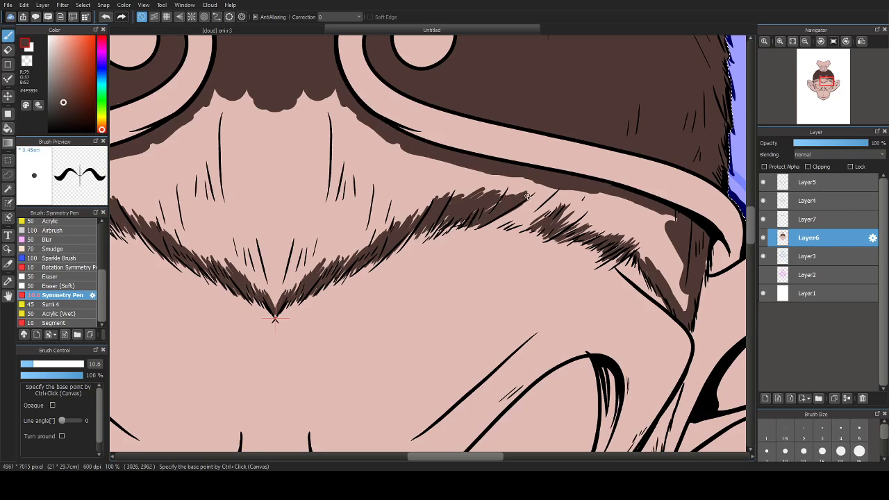
left_click_drag(524, 205, 492, 224)
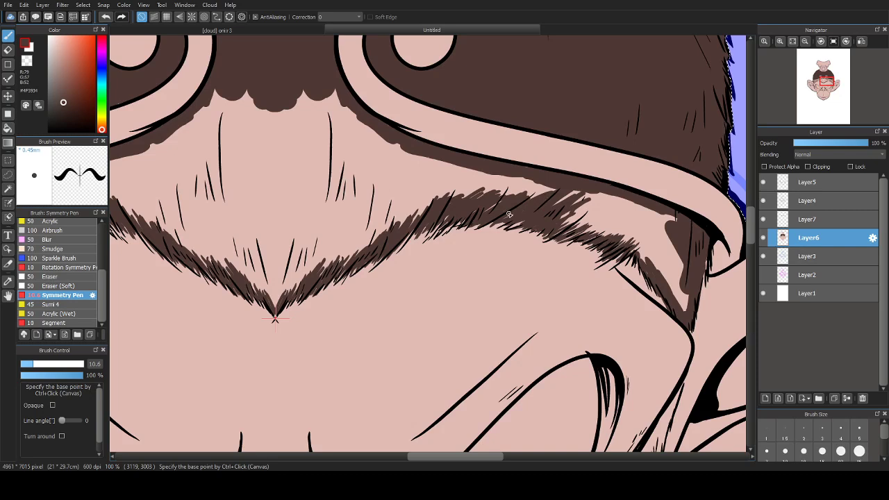
Step: Enlarge the Symmetry Pen to size 53 and fill the remaining fur between the headband and the hairline dark brown
mouse_move(543, 188)
left_mouse_down()
mouse_move(616, 213)
mouse_move(676, 271)
mouse_move(683, 302)
mouse_move(661, 257)
mouse_move(621, 234)
mouse_move(556, 216)
mouse_move(595, 203)
mouse_move(637, 223)
left_mouse_up()
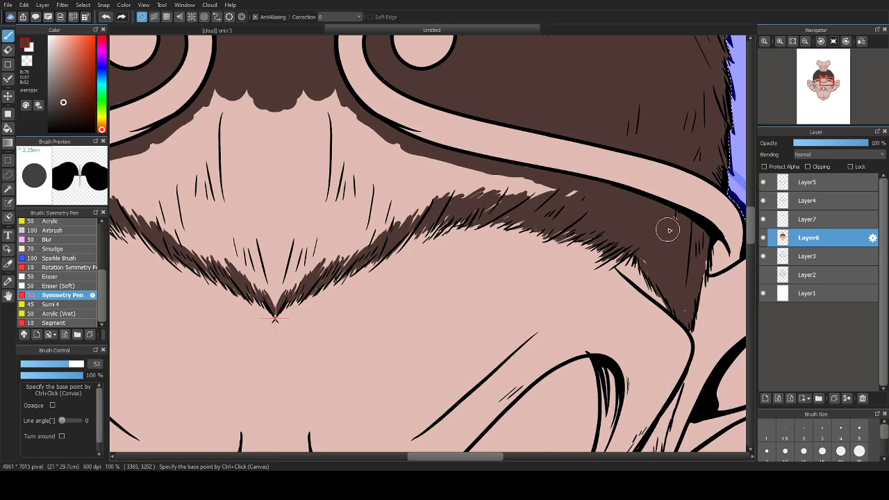
mouse_move(564, 226)
left_mouse_down()
mouse_move(591, 192)
mouse_move(452, 192)
mouse_move(506, 199)
mouse_move(370, 233)
left_mouse_up()
left_click_drag(361, 224, 479, 248)
mouse_move(387, 116)
left_mouse_down()
mouse_move(410, 161)
mouse_move(480, 198)
mouse_move(482, 171)
mouse_move(562, 199)
mouse_move(621, 206)
mouse_move(349, 206)
left_mouse_up()
mouse_move(542, 203)
left_mouse_down()
mouse_move(502, 246)
mouse_move(397, 314)
mouse_move(431, 294)
mouse_move(439, 255)
mouse_move(404, 294)
mouse_move(429, 252)
mouse_move(441, 265)
left_mouse_up()
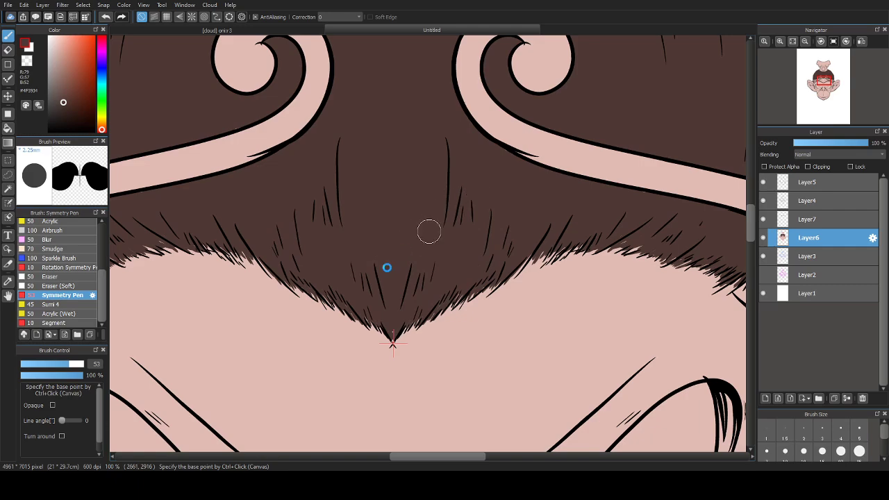
Step: Reduce the Symmetry Pen to size 22 and paint the upper sideburn wedge beside the ear dark brown
scroll(428, 232, "down", 5)
scroll(447, 277, "up", 3)
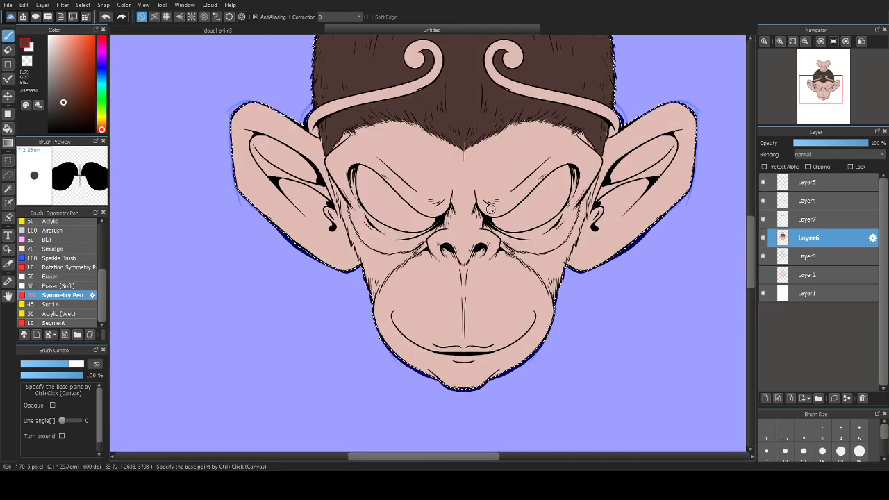
scroll(458, 208, "down", 2)
scroll(435, 289, "up", 3)
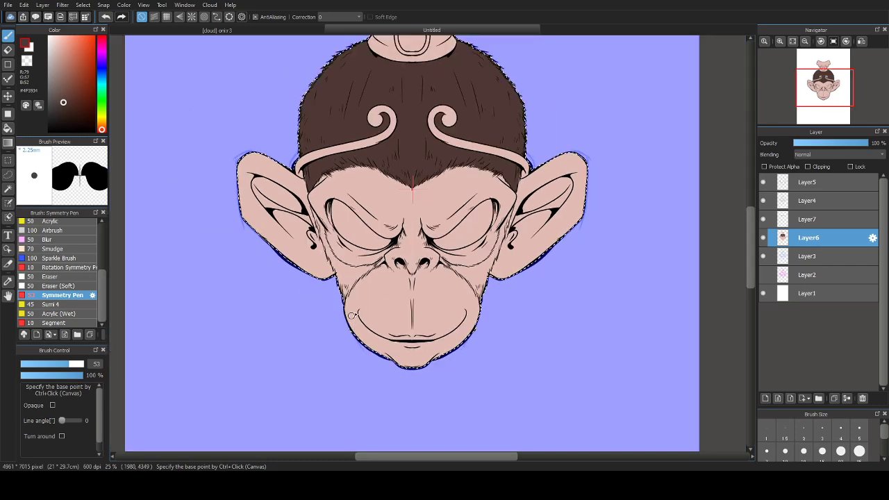
key("bracketleft")
key("bracketleft")
key("bracketleft")
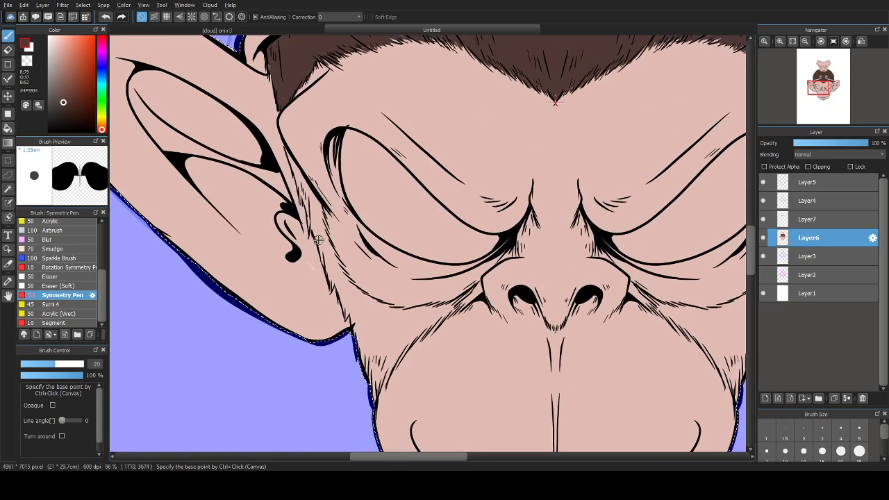
scroll(310, 241, "up", 3)
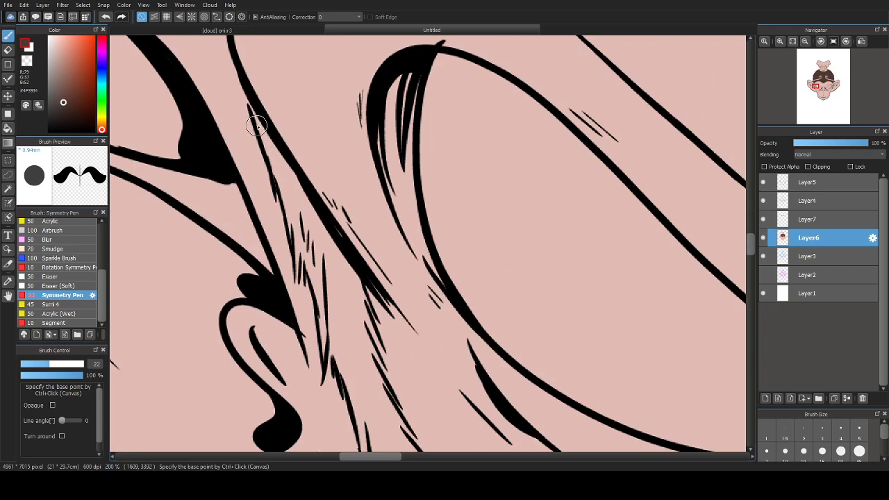
mouse_move(257, 125)
left_mouse_down()
mouse_move(304, 237)
mouse_move(269, 144)
mouse_move(334, 268)
mouse_move(275, 159)
mouse_move(306, 265)
left_mouse_up()
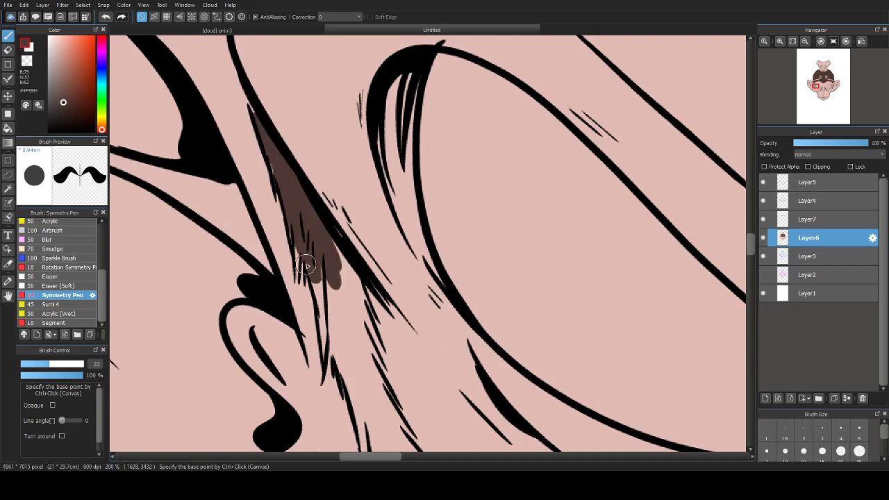
Step: Reduce the Symmetry Pen to size 6.5 and paint the sideburn's outer furry edge dark brown down to the muzzle corner
key("bracketleft")
key("bracketleft")
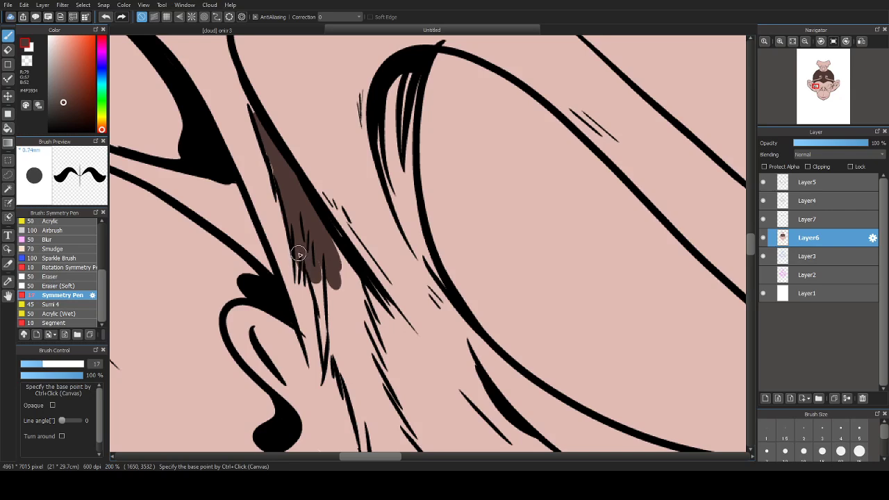
key("bracketleft")
key("bracketleft")
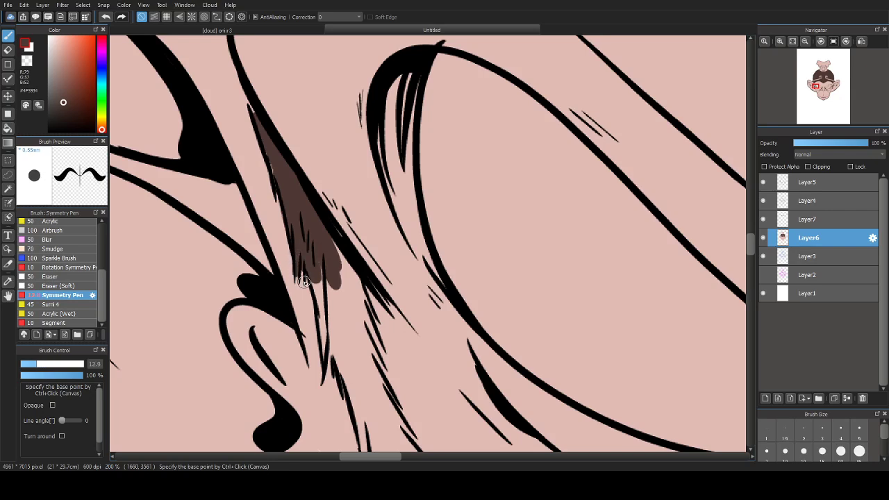
key("bracketleft")
key("bracketleft")
key("bracketleft")
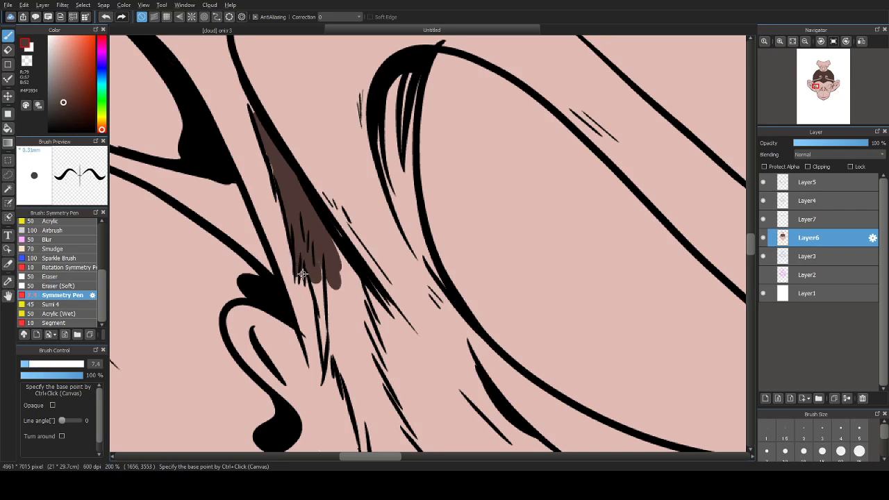
mouse_move(294, 282)
left_mouse_down()
mouse_move(327, 326)
mouse_move(322, 351)
mouse_move(280, 189)
mouse_move(293, 234)
mouse_move(275, 195)
left_mouse_up()
scroll(271, 225, "down", 1)
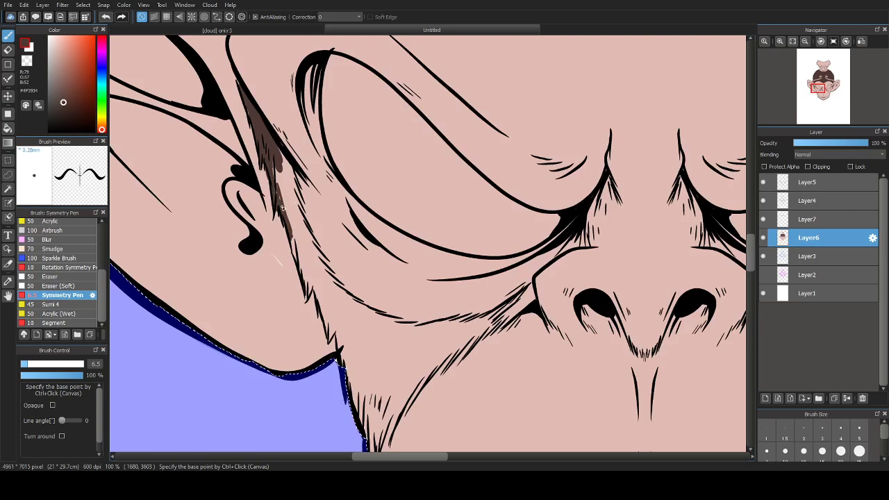
mouse_move(300, 267)
left_mouse_down()
mouse_move(307, 299)
mouse_move(325, 319)
mouse_move(315, 286)
left_mouse_up()
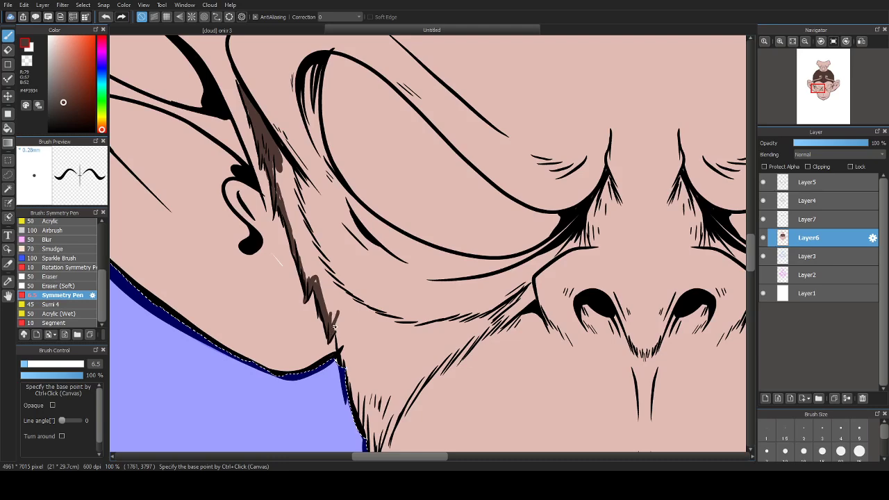
left_click_drag(334, 326, 310, 243)
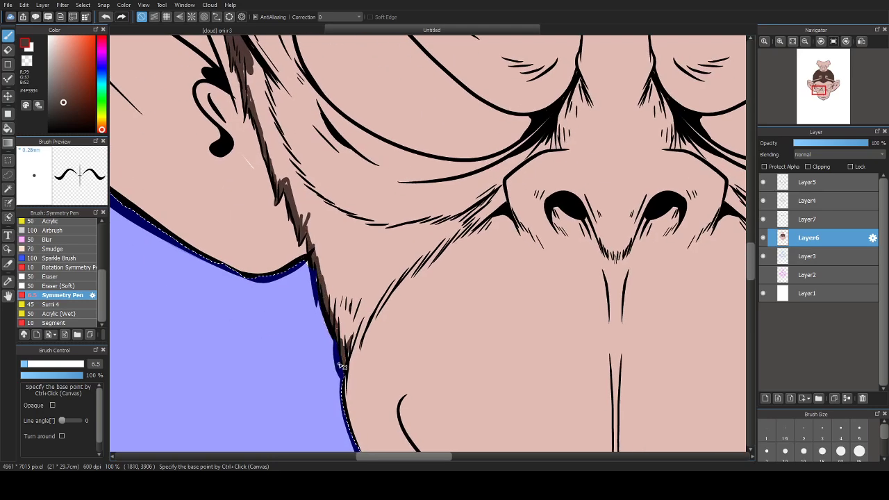
Step: Paint dark brown fur strokes along the muzzle's upper edge, from the jaw corner up to the side of the nose
mouse_move(347, 343)
left_mouse_down()
mouse_move(357, 310)
mouse_move(382, 279)
left_mouse_up()
left_click_drag(351, 337, 369, 296)
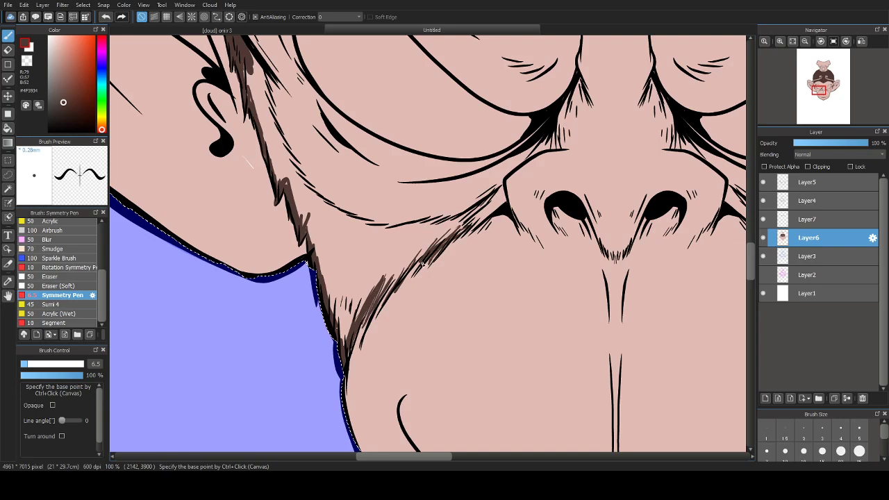
left_click_drag(401, 279, 429, 245)
mouse_move(384, 300)
left_mouse_down()
mouse_move(414, 257)
mouse_move(409, 264)
left_mouse_up()
left_click_drag(402, 271, 380, 299)
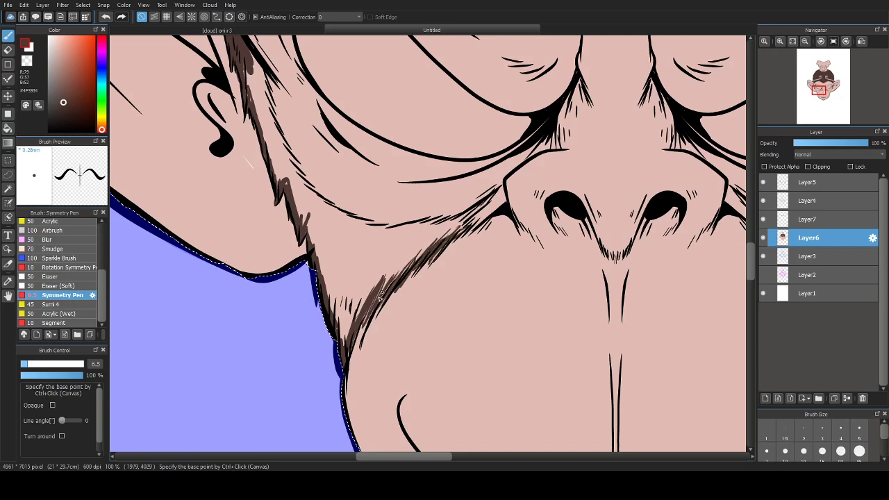
left_click_drag(410, 264, 489, 212)
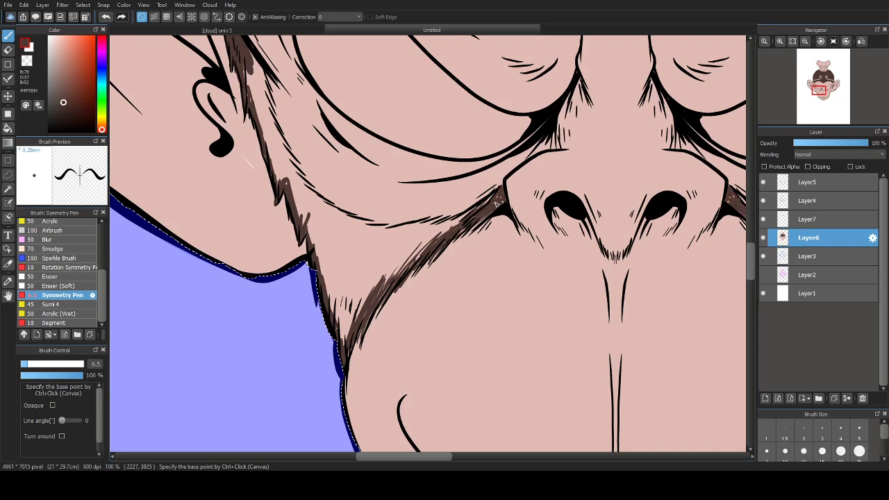
left_click_drag(421, 242, 446, 229)
Step: Paint dark brown strokes along the sideburn's inner edge and the cheek fur line below the eye, up to the muzzle fur
left_click_drag(371, 257, 388, 312)
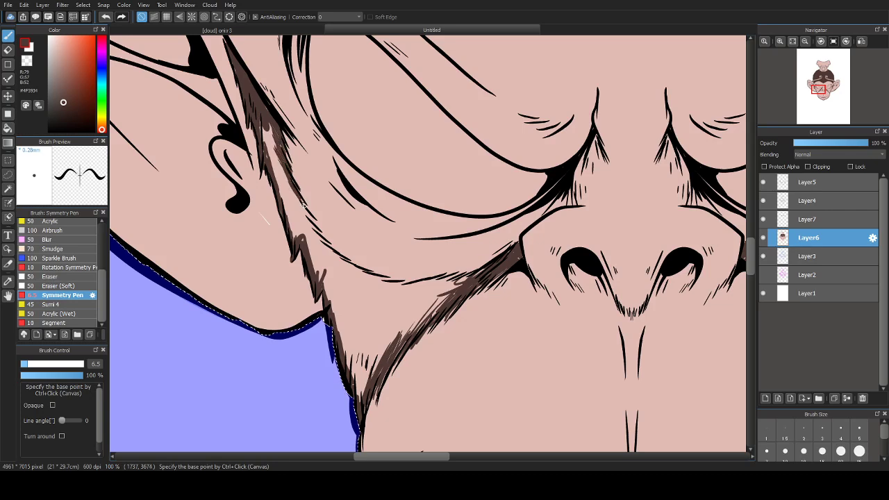
left_click_drag(308, 212, 323, 239)
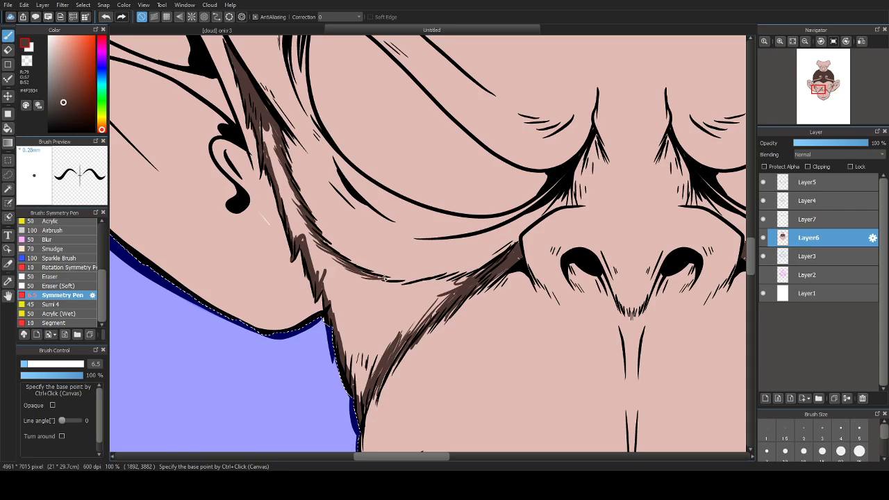
left_click_drag(366, 276, 431, 278)
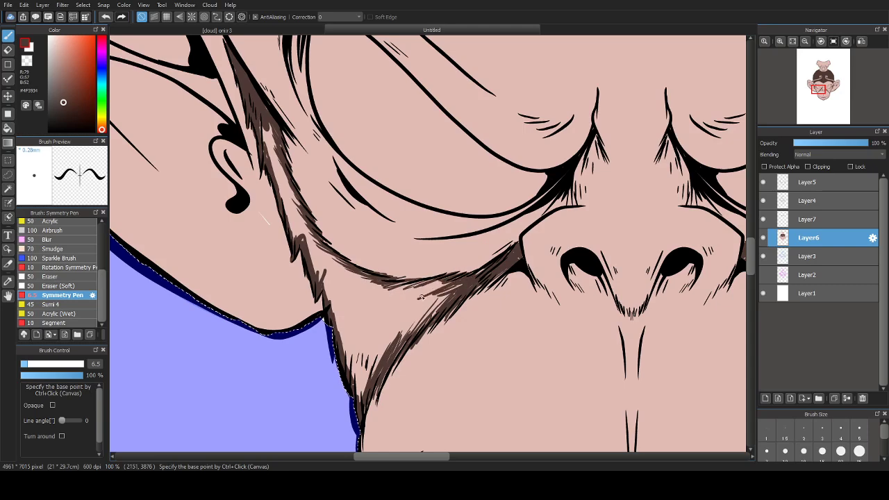
left_click_drag(410, 294, 436, 283)
left_click_drag(401, 292, 410, 289)
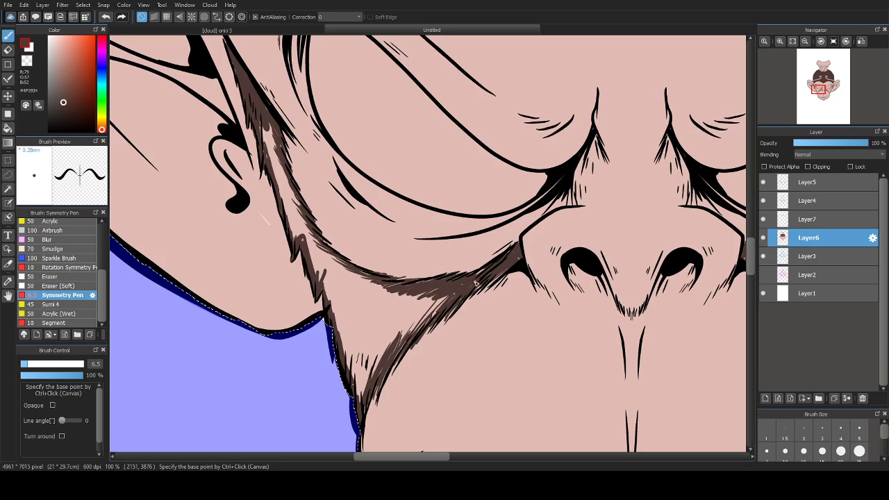
Step: Enlarge the Symmetry Pen to size 23 and fill the sideburn and cheek fur inside the painted edges dark brown
key("]")
key("]")
key("]")
key("]")
key("]")
key("]")
left_click_drag(265, 125, 287, 200)
left_click_drag(319, 271, 303, 228)
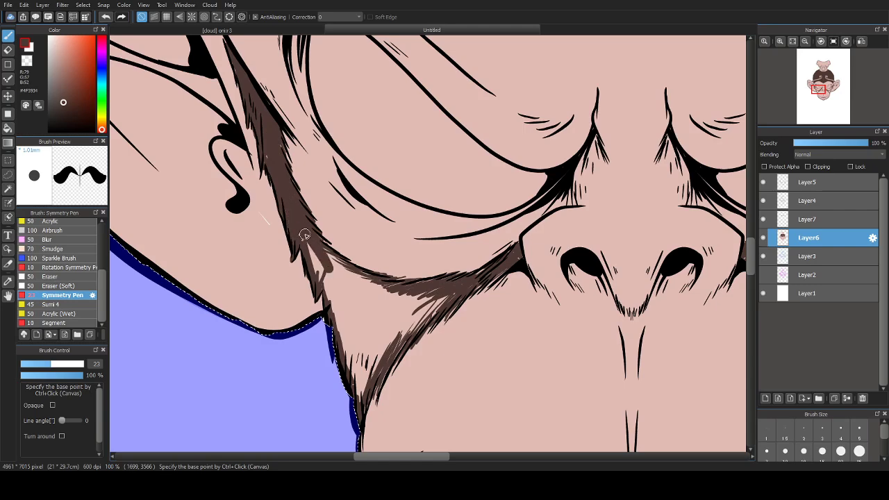
mouse_move(331, 291)
left_mouse_down()
mouse_move(317, 255)
mouse_move(329, 253)
mouse_move(369, 287)
mouse_move(427, 300)
left_mouse_up()
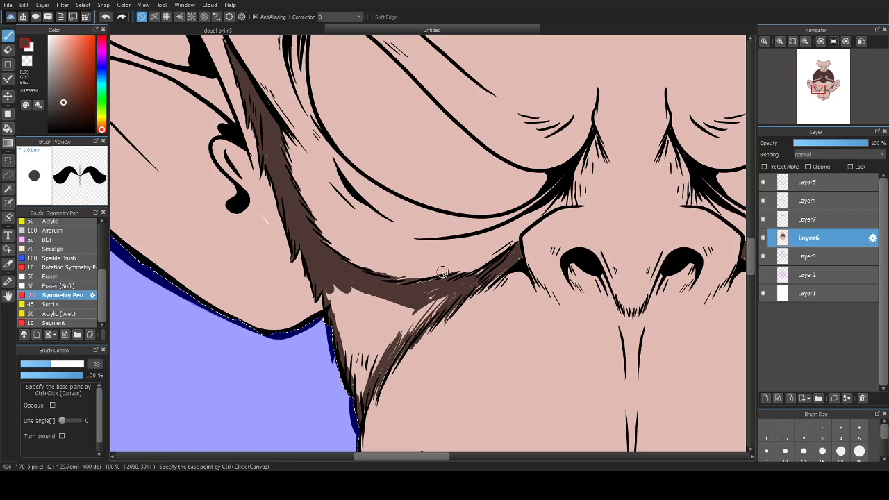
mouse_move(445, 286)
left_mouse_down()
mouse_move(400, 345)
mouse_move(407, 305)
mouse_move(388, 322)
mouse_move(391, 311)
mouse_move(338, 285)
mouse_move(332, 315)
mouse_move(373, 318)
mouse_move(389, 304)
mouse_move(371, 342)
mouse_move(352, 349)
mouse_move(332, 318)
mouse_move(361, 353)
mouse_move(355, 388)
mouse_move(383, 350)
left_mouse_up()
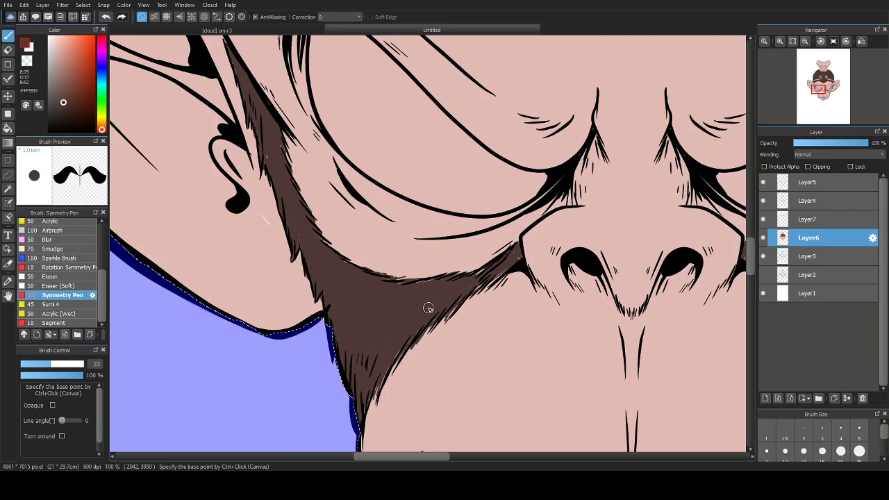
Step: Examine the painted fur across the cheeks, hairline and crown for missed spots
scroll(365, 339, "down", 4)
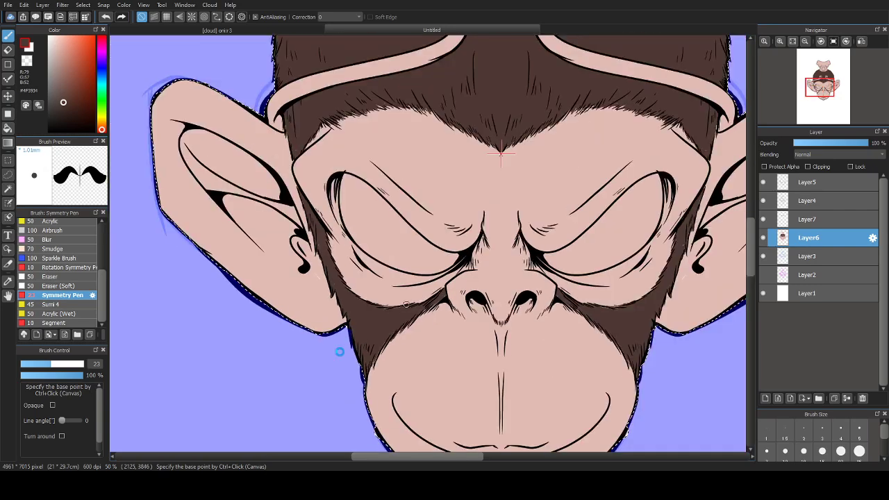
left_click_drag(447, 136, 438, 171)
scroll(469, 189, "up", 1)
scroll(469, 188, "up", 2)
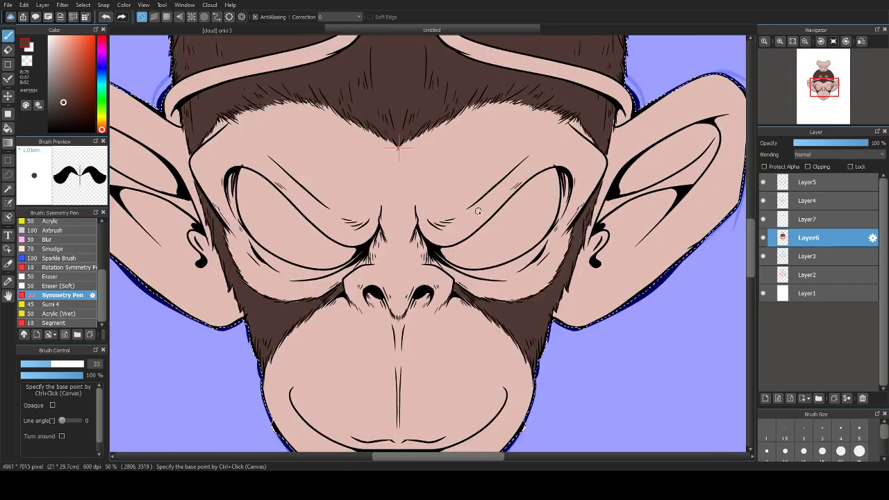
scroll(452, 195, "down", 1)
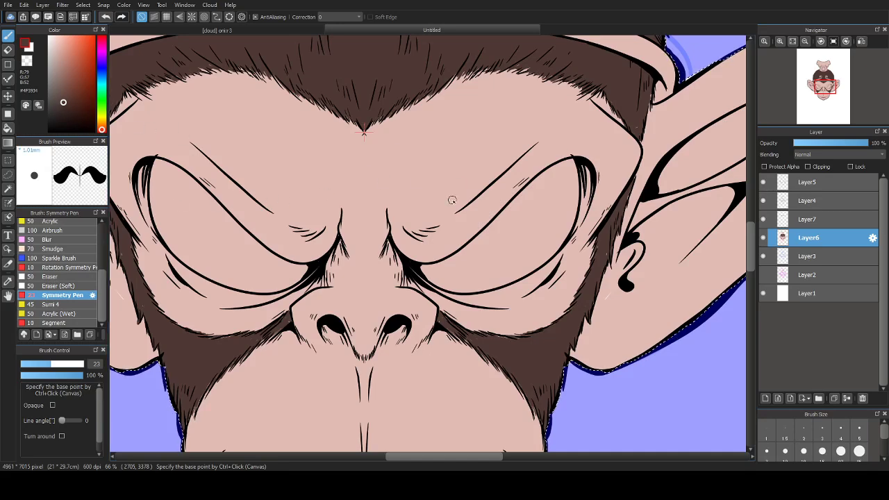
scroll(479, 206, "down", 2)
scroll(379, 216, "up", 1)
scroll(380, 216, "up", 1)
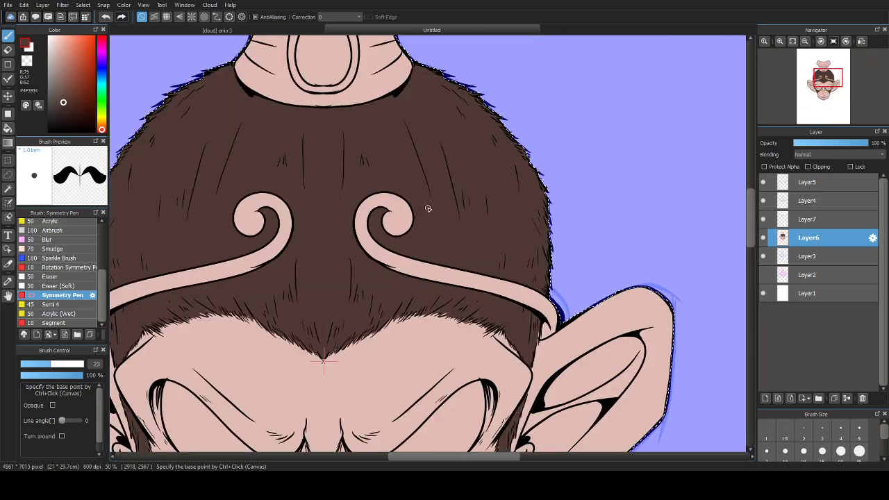
left_click(805, 255)
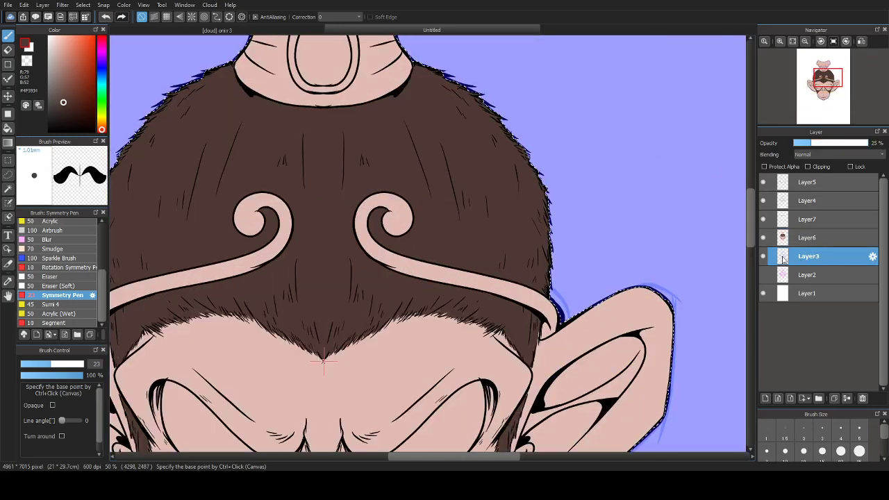
left_click(765, 398)
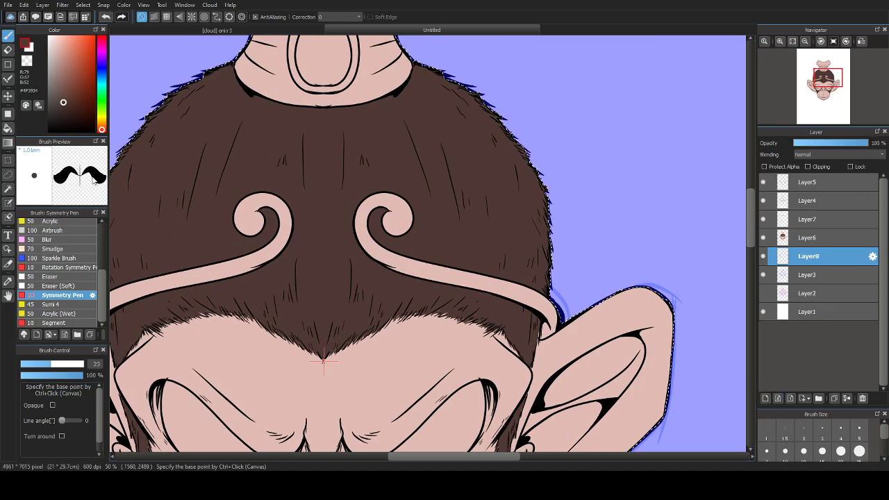
key("ctrl+z")
left_click(776, 243)
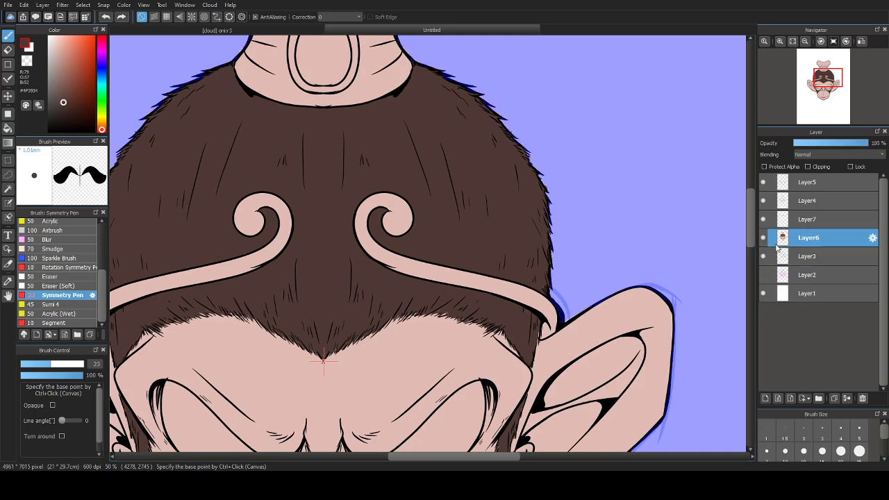
Step: Try a light yellow, #FFD755, on the rounded ends of the circlet's curls and undo the strokes
left_click(102, 119)
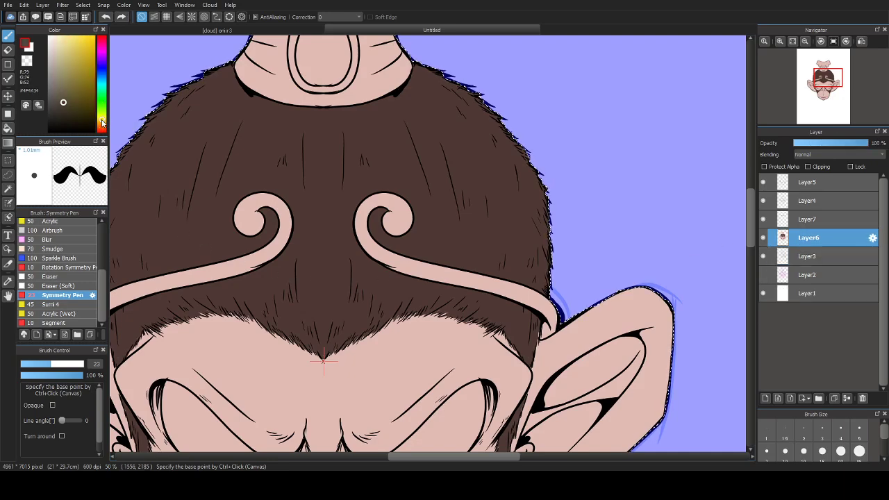
left_click(93, 93)
left_click_drag(92, 93, 74, 63)
left_click_drag(101, 119, 102, 123)
left_click_drag(77, 67, 80, 36)
left_click(102, 119)
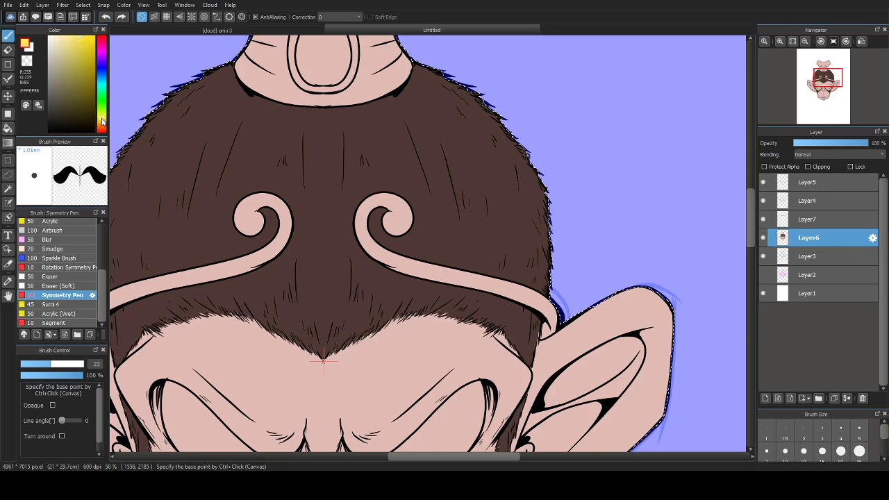
scroll(417, 201, "up", 1)
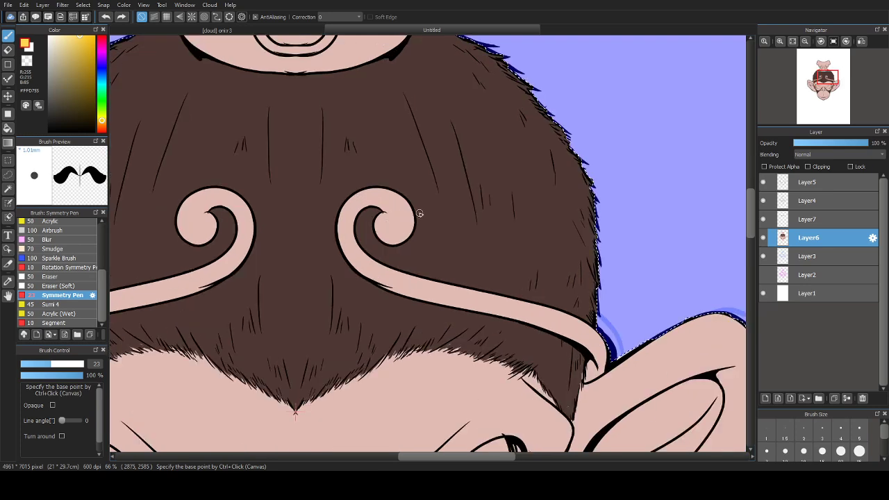
mouse_move(418, 209)
left_mouse_down()
mouse_move(421, 235)
mouse_move(383, 215)
left_mouse_up()
key("ctrl+z")
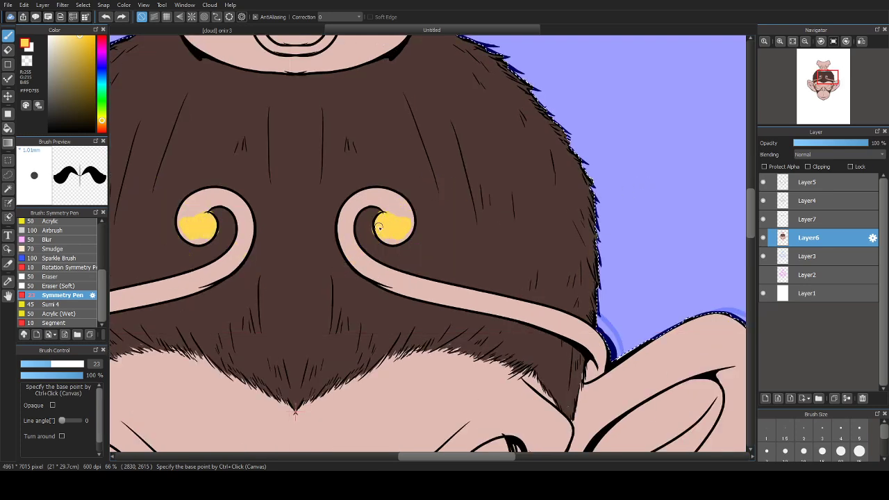
key("ctrl+z")
Step: Set the paint colour to golden orange #FFB517
left_click(77, 41)
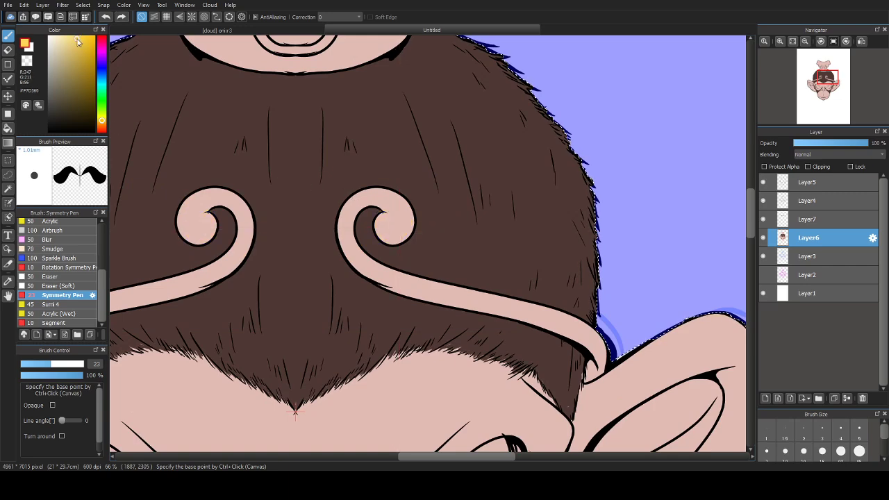
left_click(72, 41)
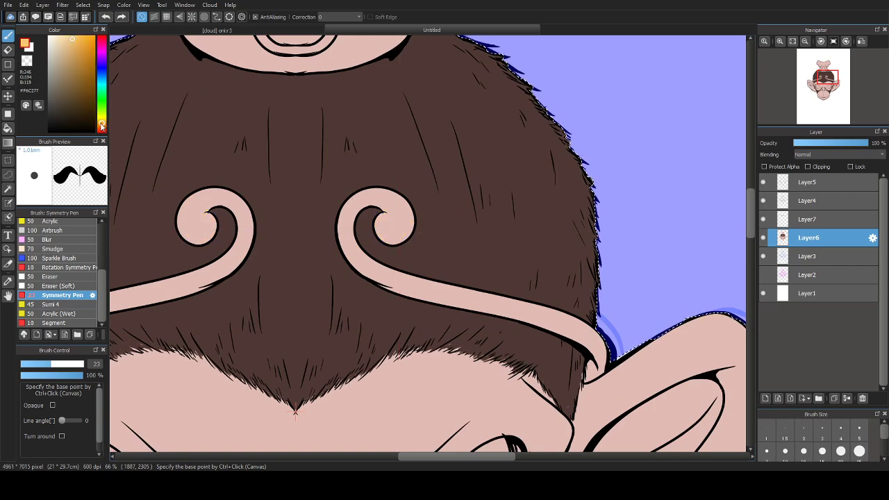
left_click(91, 38)
Step: Try to fill the circlet's curls and their stems freehand with golden orange, and undo the strokes
left_click_drag(344, 207, 365, 203)
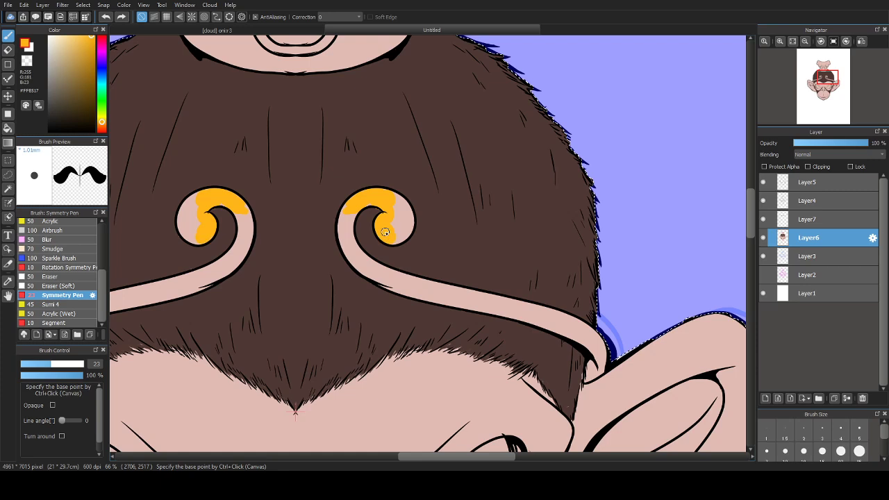
left_click_drag(404, 234, 408, 218)
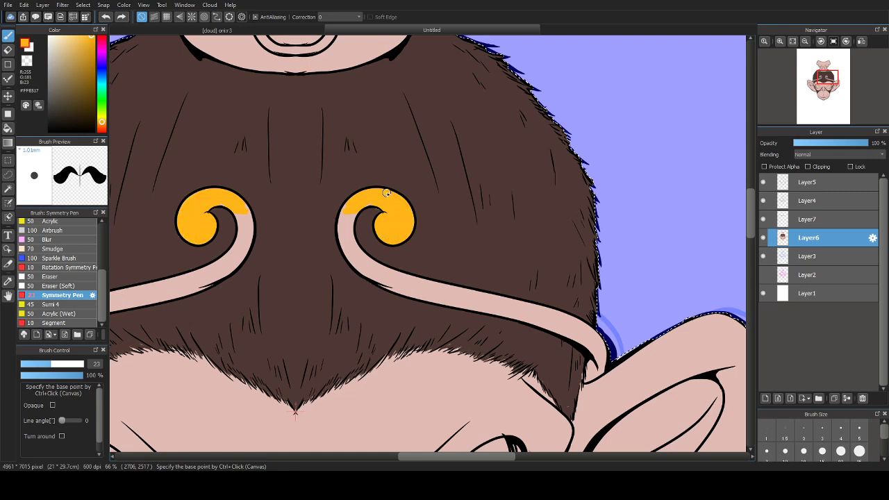
left_click_drag(351, 204, 353, 237)
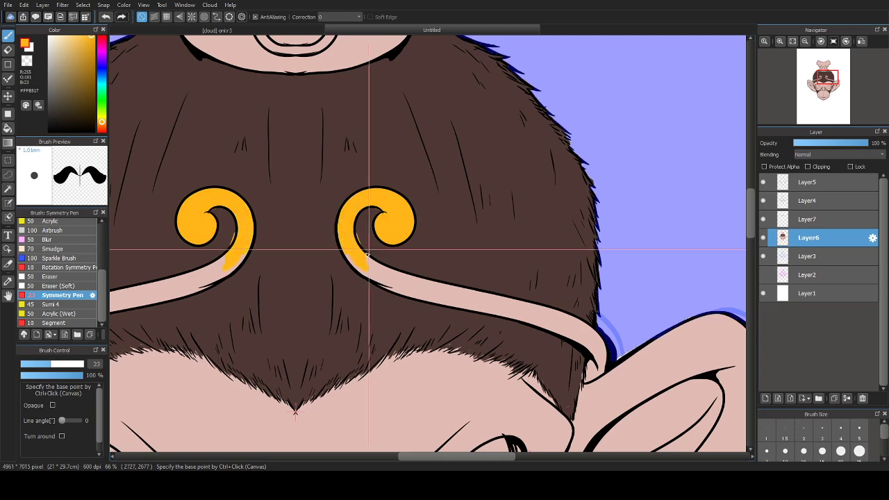
key("ctrl+z")
scroll(376, 202, "up", 2)
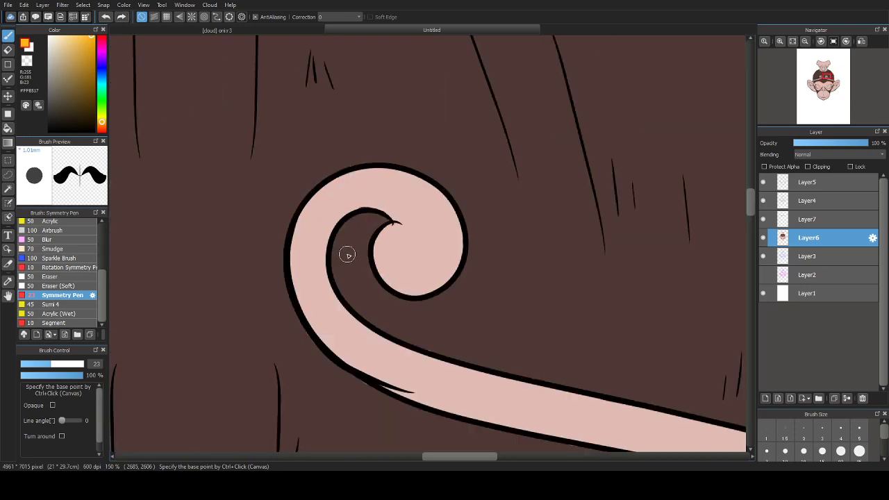
left_click_drag(361, 295, 357, 192)
scroll(339, 231, "down", 2)
scroll(339, 231, "down", 3)
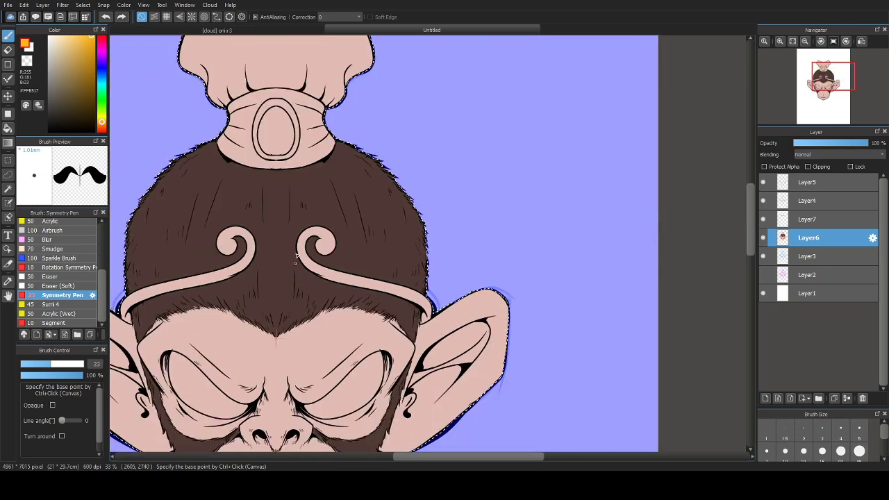
Step: Clear the head selection and select the pale pink circlet and face areas on Layer6 with the Magic Wand
left_click(5, 100)
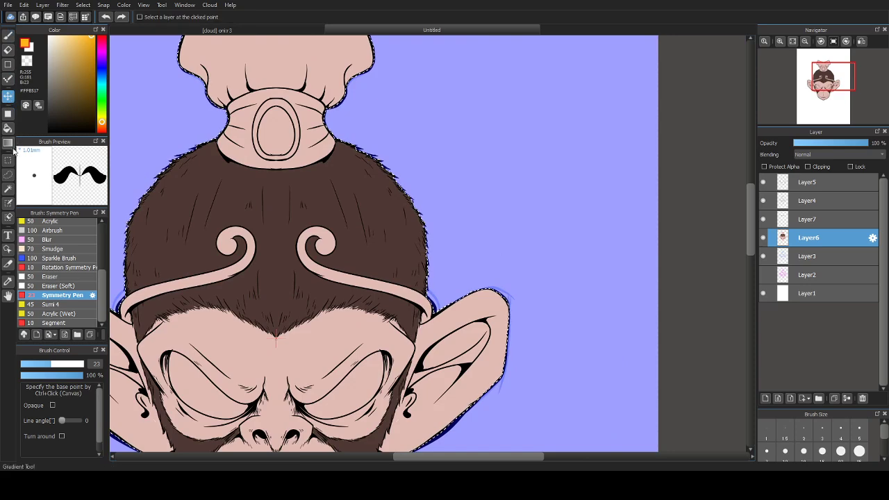
key("ctrl+d")
left_click(8, 189)
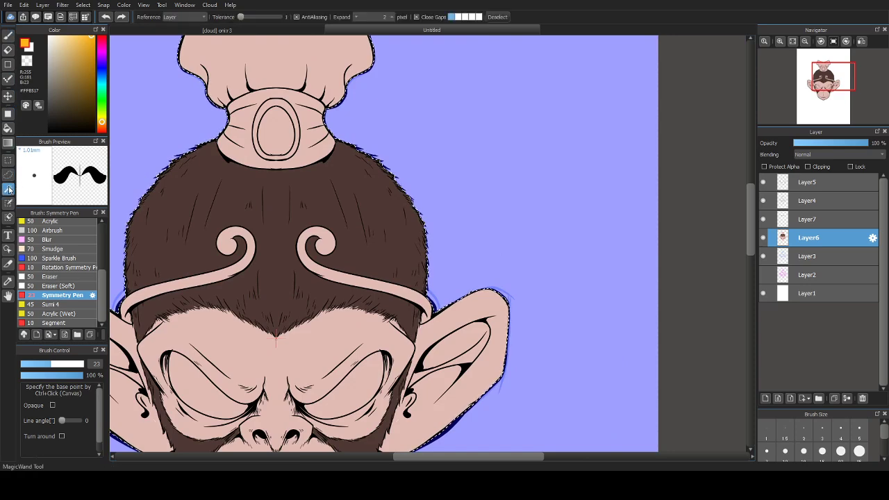
left_click(247, 240)
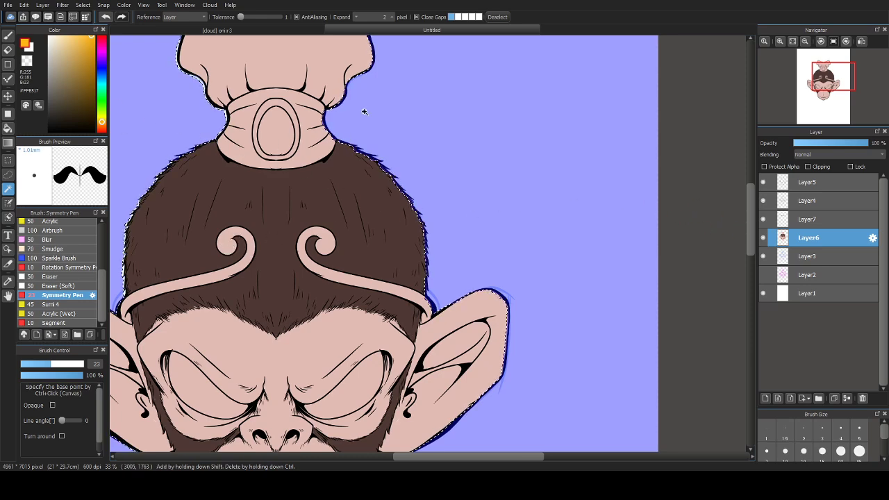
key("ctrl+d")
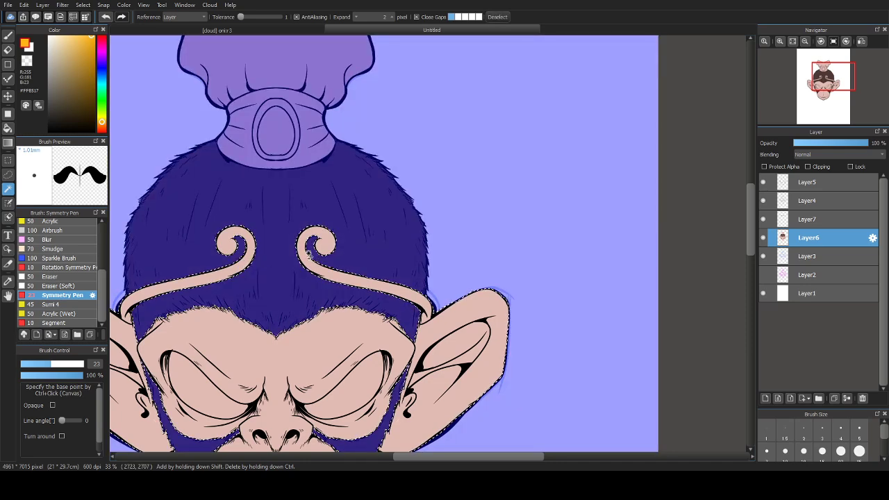
Step: Paint a golden orange stroke on one curl's bend and reset the Symmetry Pen's base point at the hairline's tip
left_click_drag(275, 296, 377, 214)
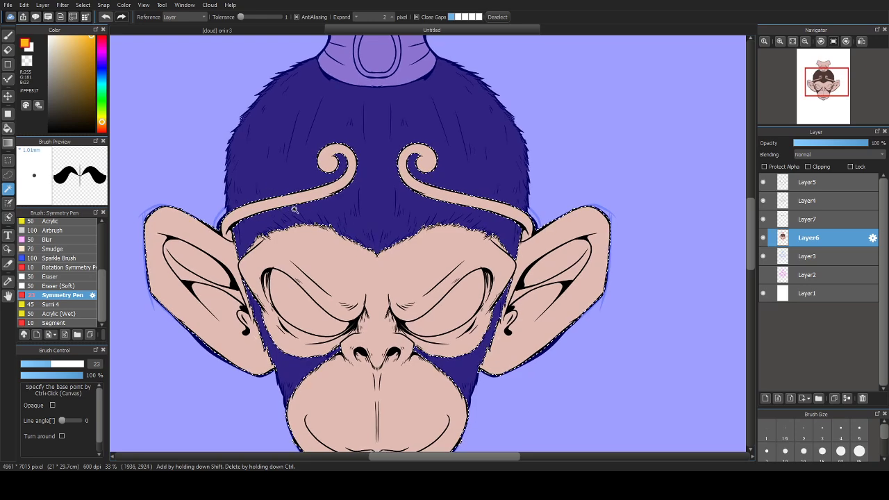
key("v")
key("b")
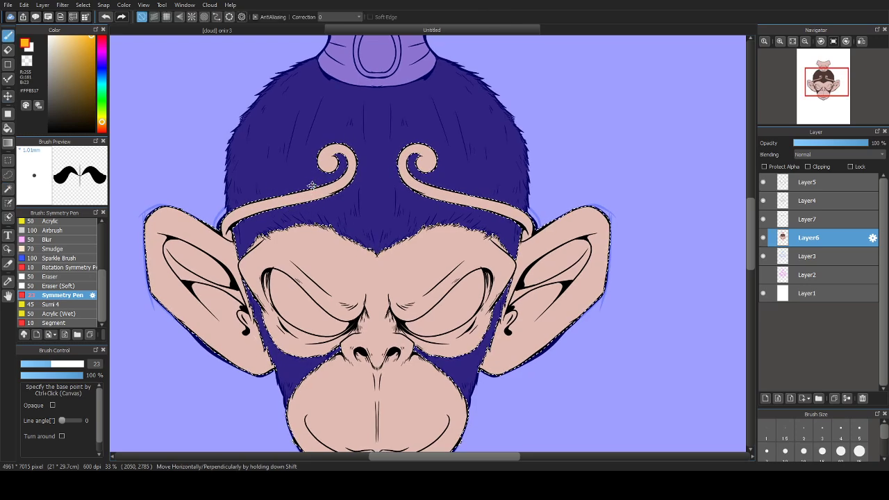
left_click_drag(336, 182, 331, 192)
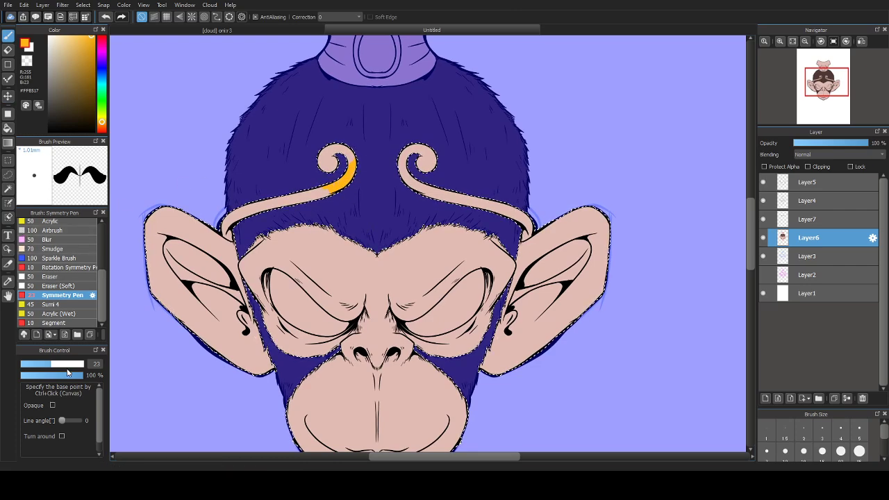
scroll(371, 238, "up", 4)
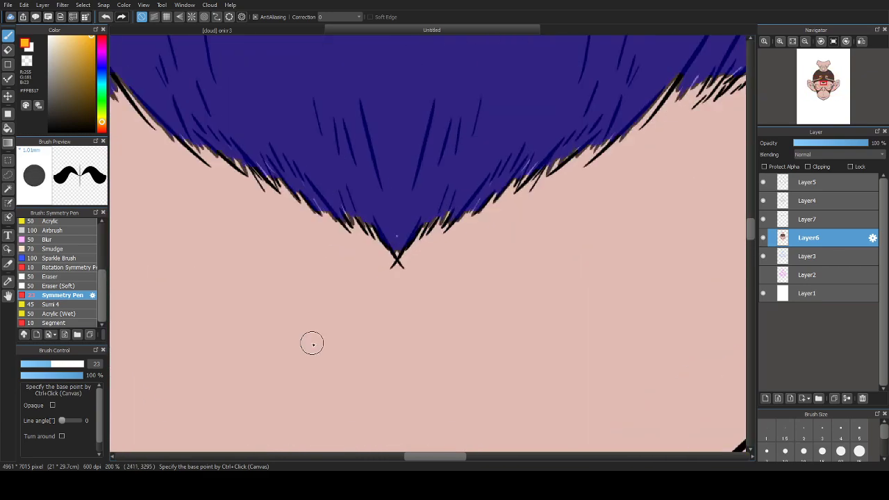
scroll(449, 216, "up", 6)
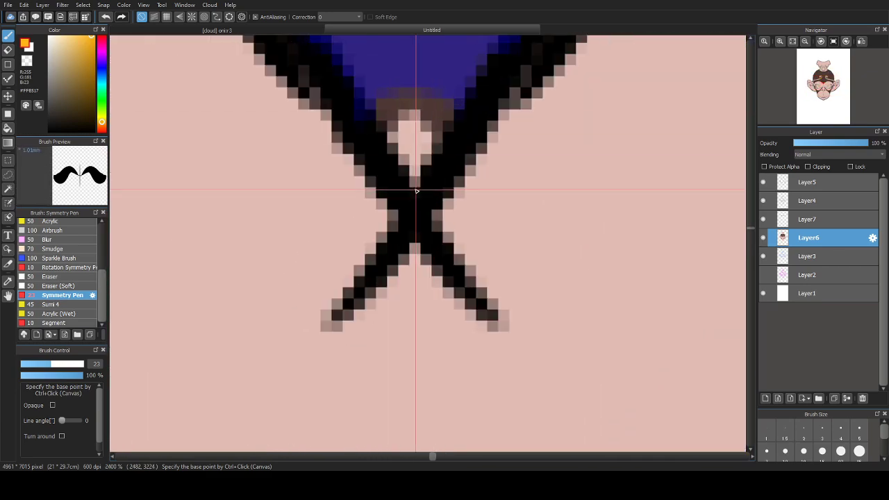
scroll(416, 191, "down", 10)
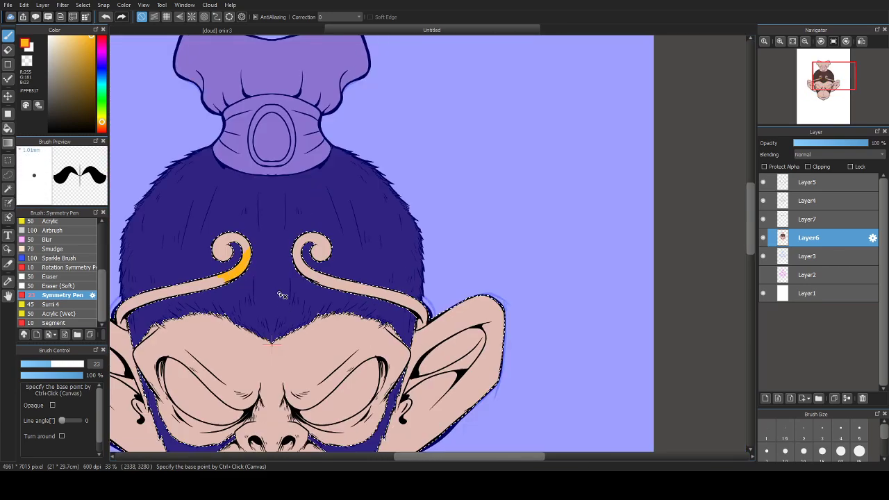
Step: Enlarge the Symmetry Pen to size 160, paint the whole circlet golden orange within the selection, and clear the selection
scroll(295, 280, "up", 1)
left_click_drag(312, 204, 374, 203, "ctrl+alt")
mouse_move(335, 233)
left_mouse_down()
mouse_move(312, 212)
mouse_move(362, 262)
mouse_move(484, 325)
mouse_move(472, 333)
mouse_move(478, 340)
left_mouse_up()
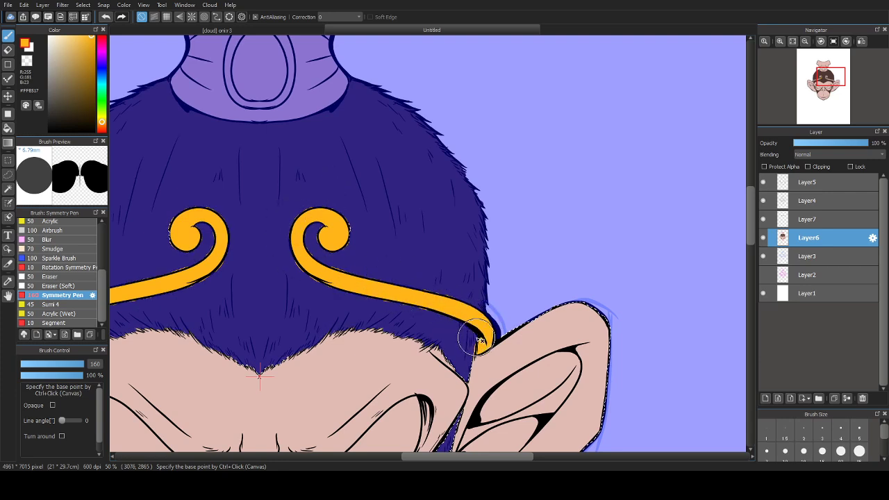
key("ctrl+d")
Step: Sample the dark brown #4F3934 from the fur beside the circlet's curl as the paint colour
scroll(350, 252, "up", 2)
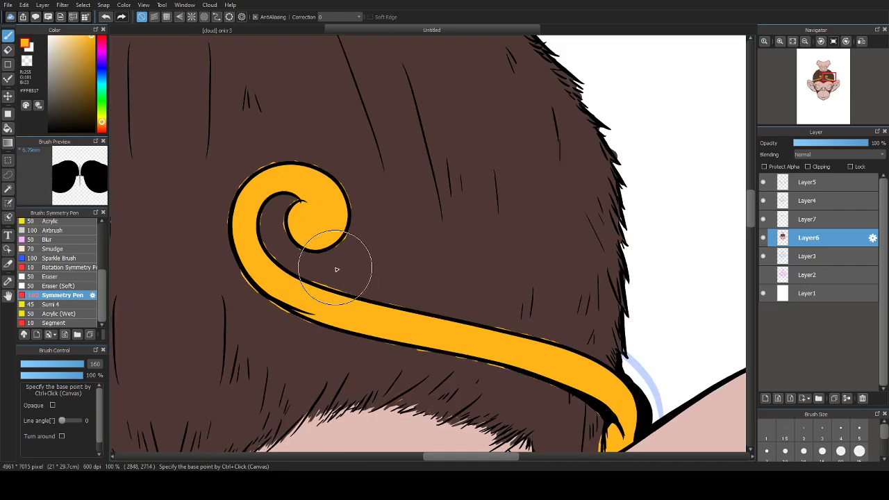
left_click_drag(282, 301, 403, 226)
key("e")
scroll(363, 91, "up", 2)
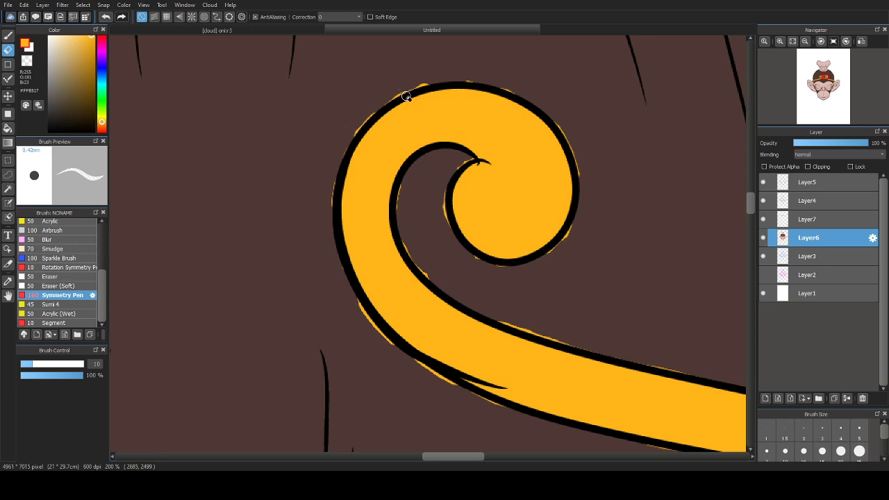
mouse_move(411, 84)
left_mouse_down()
mouse_move(380, 86)
mouse_move(394, 103)
left_mouse_up()
left_click(368, 99, "alt")
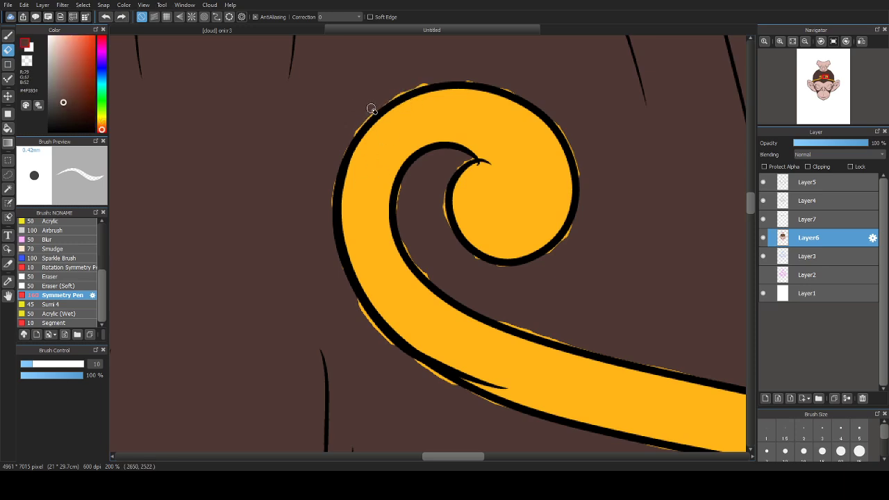
Step: Try to cover the orange fringe outside the curl's outline with dark brown at brush size 160, and undo the stroke
key("b")
mouse_move(367, 93)
left_mouse_down()
mouse_move(344, 146)
mouse_move(354, 199)
left_mouse_up()
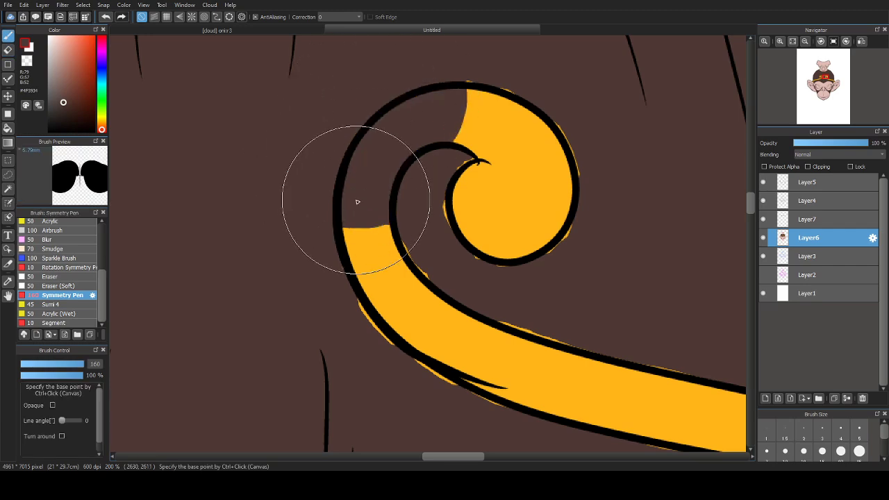
scroll(298, 284, "down", 2)
scroll(298, 284, "down", 2)
key("ctrl+z")
scroll(296, 285, "up", 1)
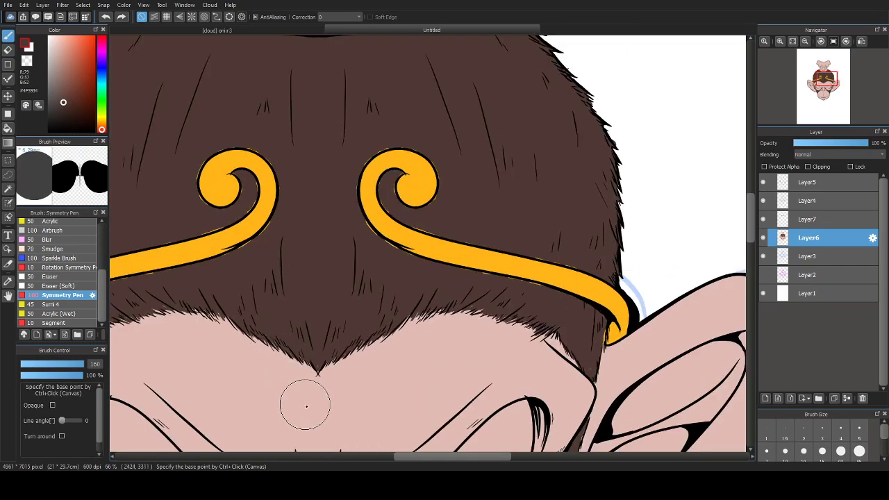
Step: Place the symmetry base point on the crossing lines at the tip of the hairline's centre point
left_click_drag(306, 407, 289, 244)
scroll(288, 244, "up", 5)
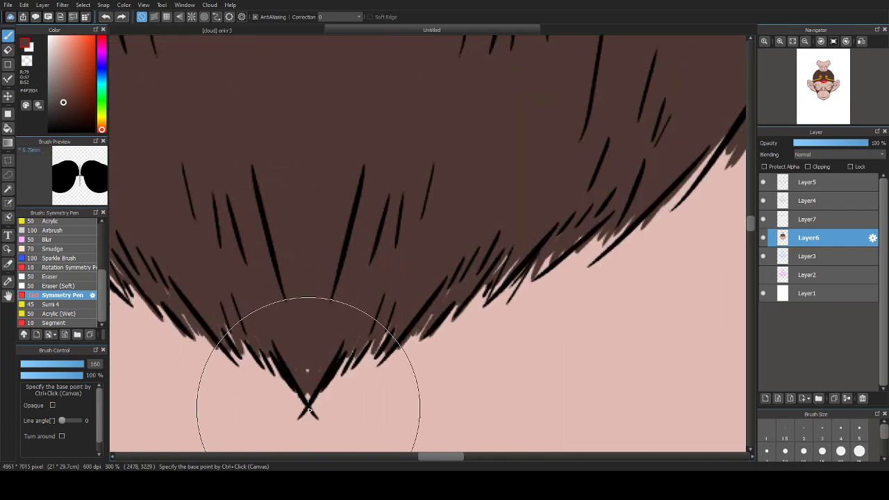
left_click(309, 405, "ctrl")
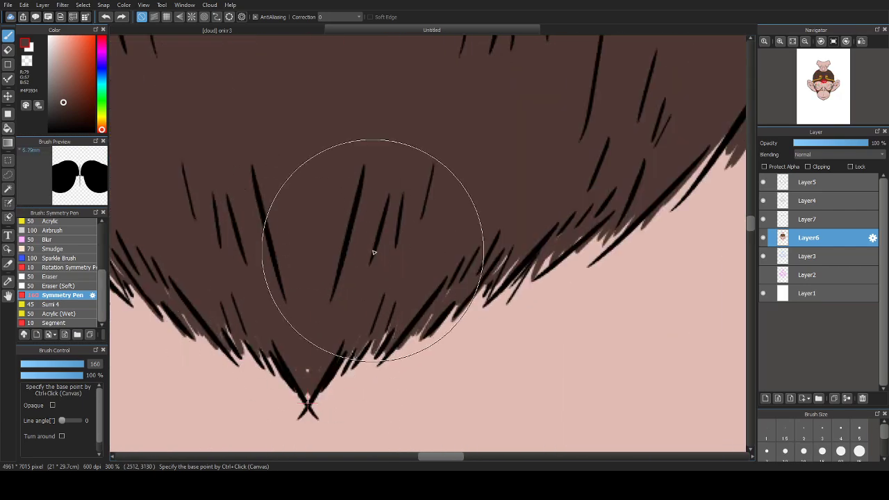
Step: Reduce the Symmetry Pen to size 15 and set the stroke correction to 32 for work around the circlet's curl
scroll(300, 311, "down", 3)
scroll(281, 337, "down", 2)
scroll(324, 245, "up", 5)
left_click_drag(379, 98, 207, 276, "ctrl+alt")
key("bracketleft")
key("bracketleft")
key("bracketleft")
key("bracketleft")
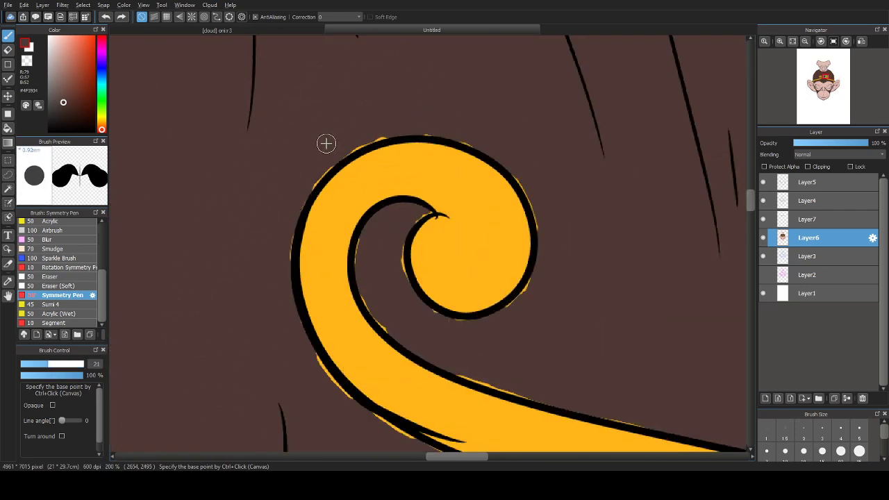
left_click(335, 18)
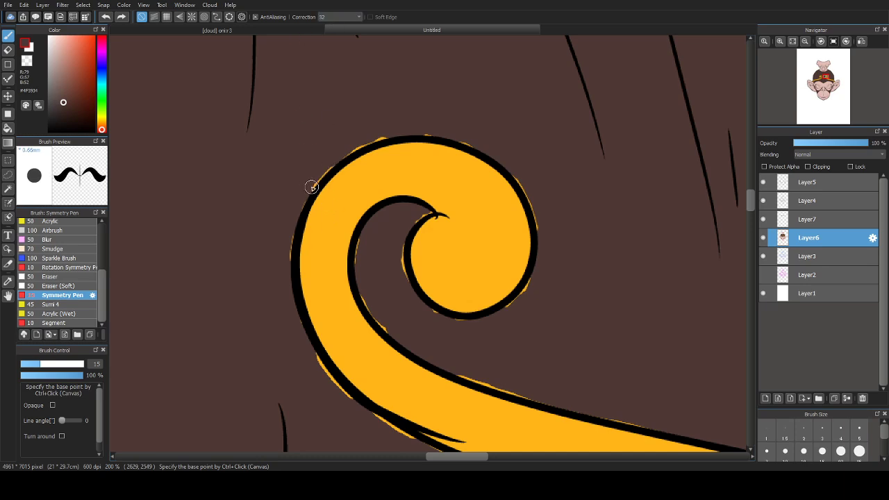
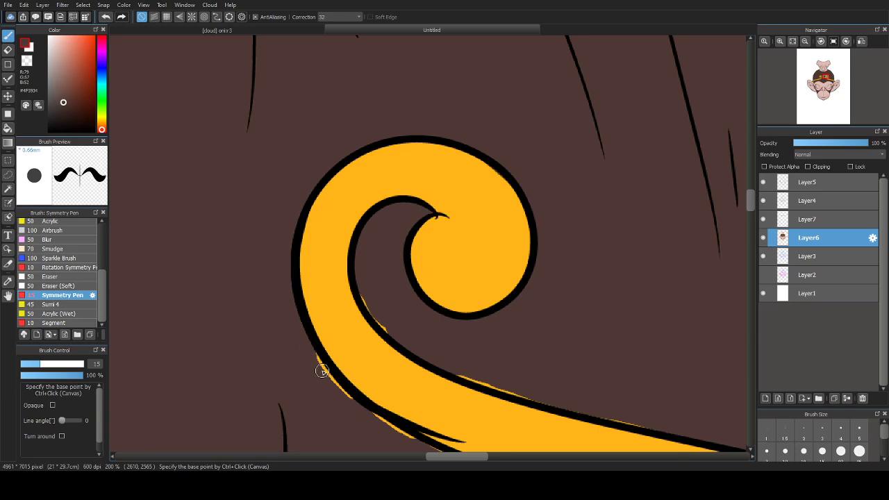
Step: Cover the orange fringe outside the circlet's outline with dark brown, from below the curl along the right band's upper edge
left_click_drag(322, 371, 183, 181)
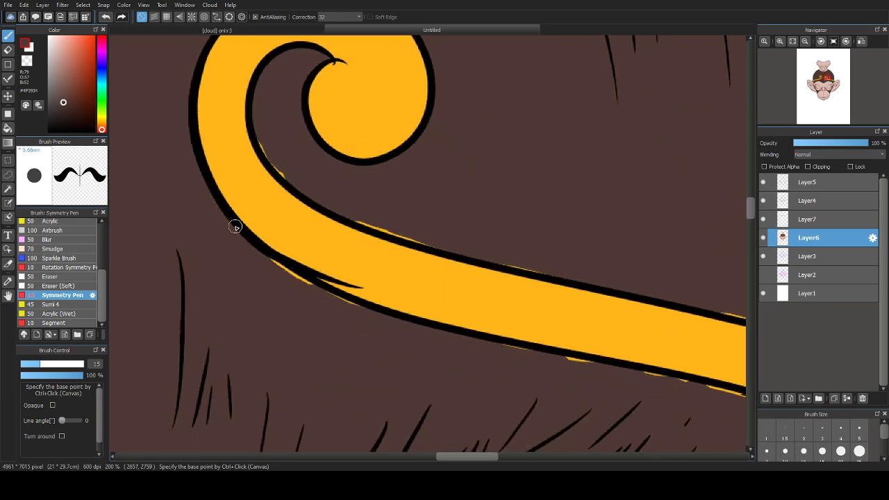
left_click_drag(235, 227, 349, 304)
left_click_drag(402, 328, 221, 317)
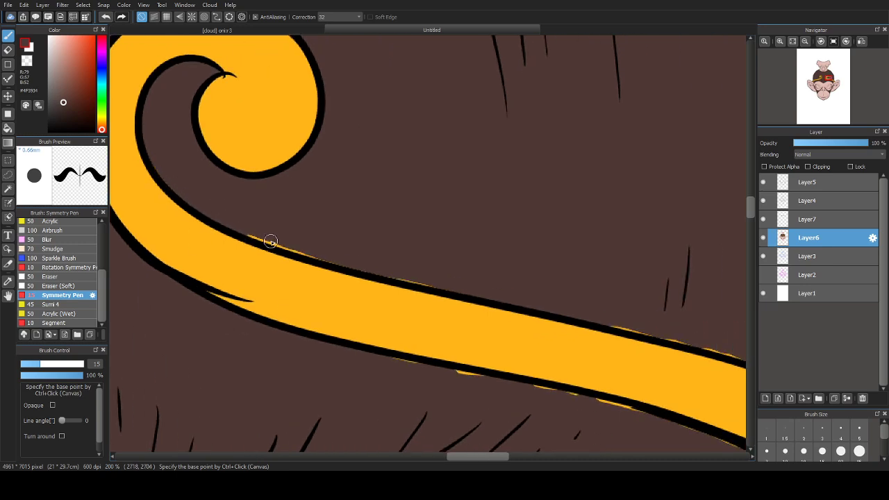
left_click_drag(248, 236, 308, 255)
left_click_drag(378, 264, 224, 220)
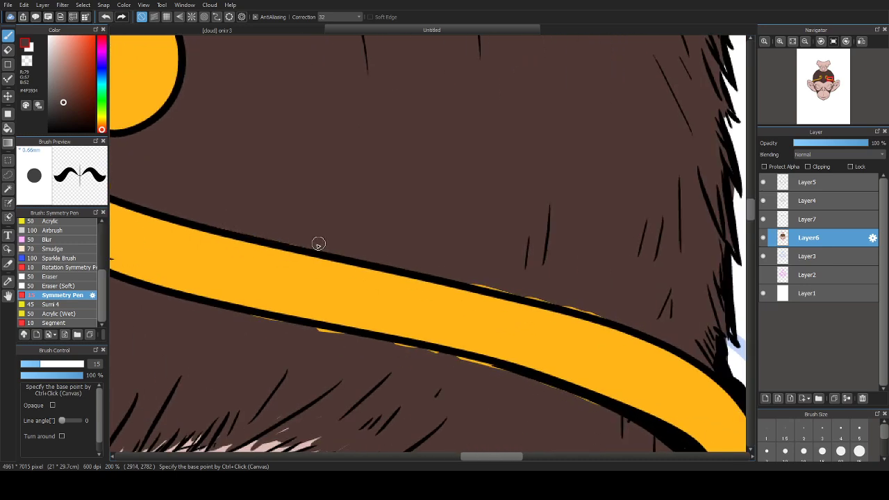
left_click_drag(335, 244, 194, 205)
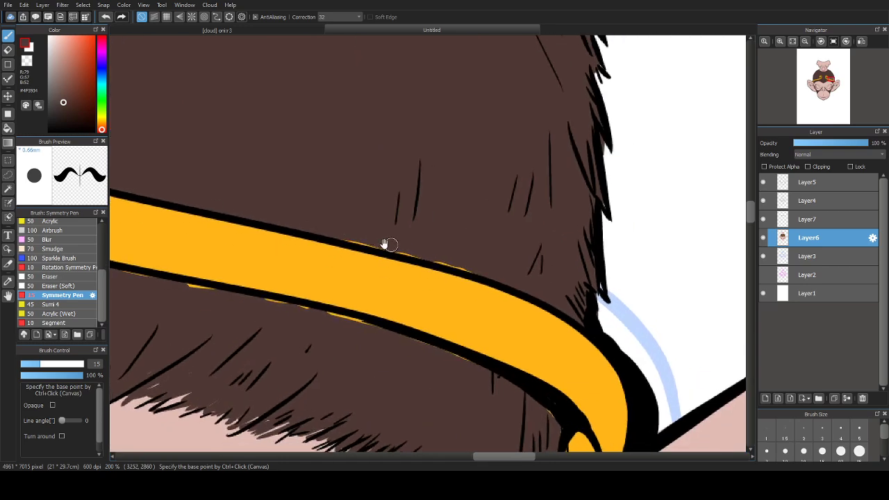
left_click_drag(385, 245, 228, 206)
left_click_drag(329, 225, 365, 240)
left_click_drag(355, 235, 276, 199)
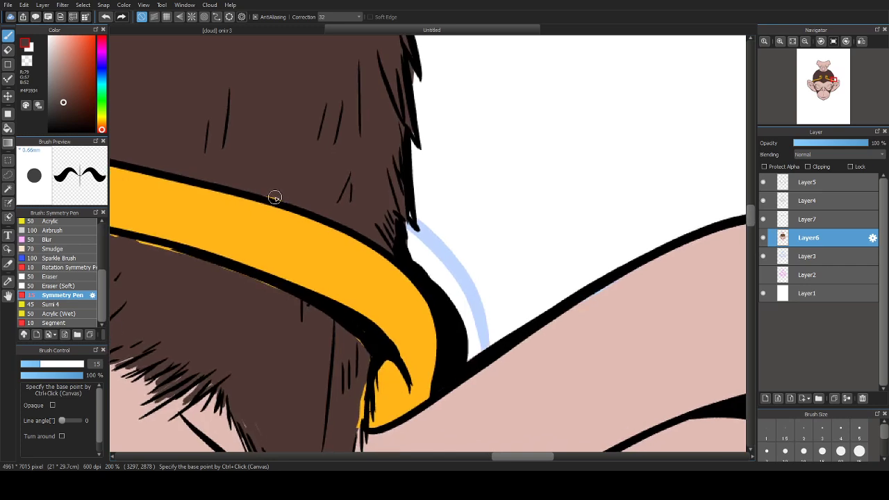
Step: Cover the orange fringe along the right band's lower edge with dark brown
left_click_drag(285, 236, 387, 183)
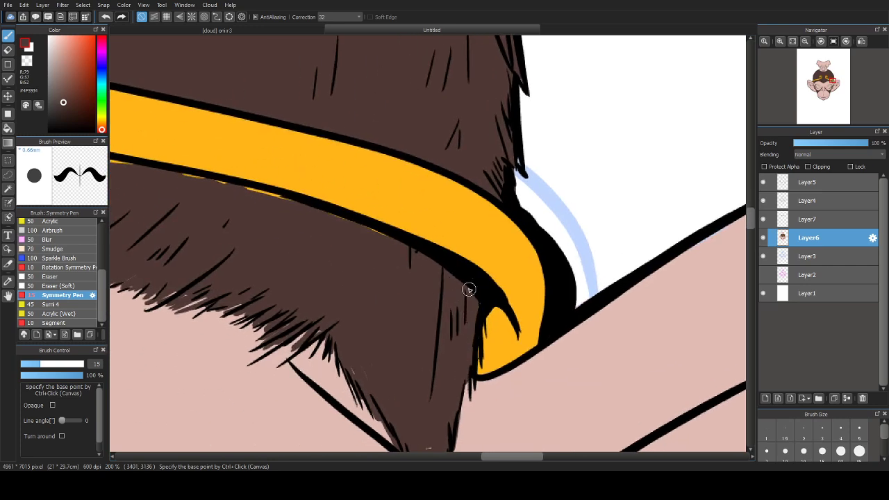
left_click_drag(415, 257, 526, 308)
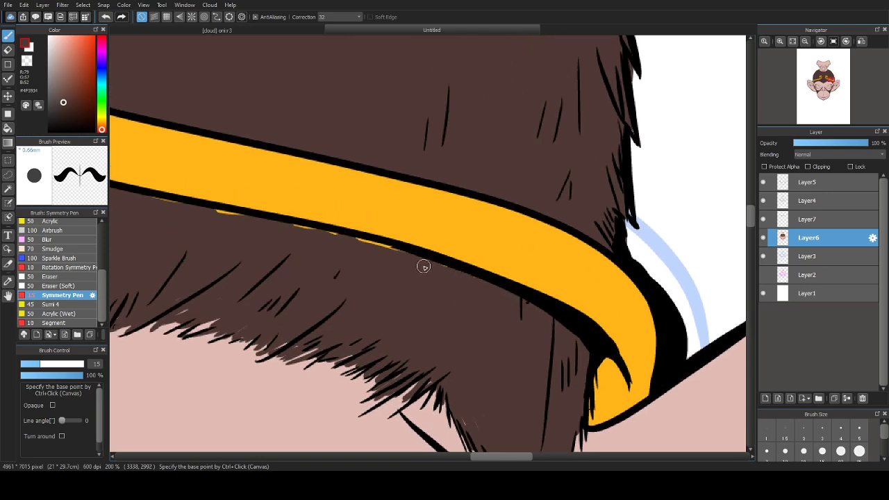
left_click_drag(423, 266, 532, 318)
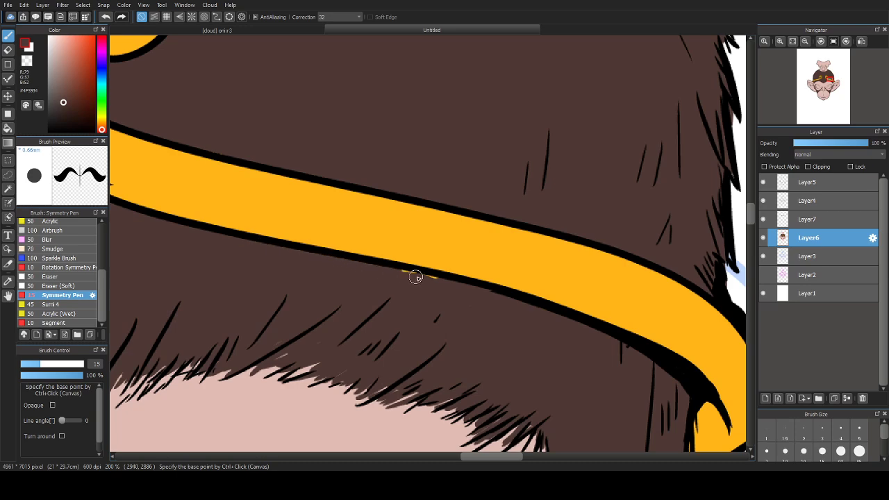
Step: Set the paint colour to light grey #D5D5D5 and block in the upper part of the eyes at brush size 67
scroll(462, 297, "down", 6)
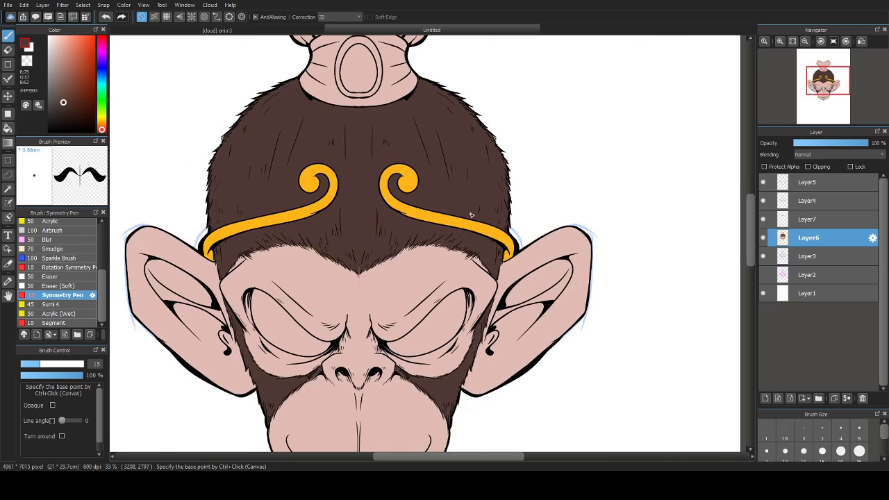
scroll(361, 363, "up", 2)
scroll(361, 362, "down", 1)
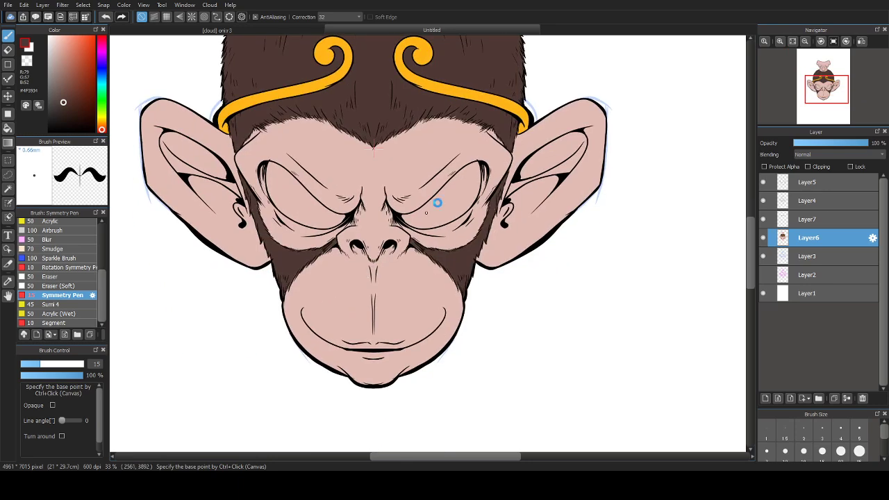
scroll(437, 201, "up", 3)
scroll(452, 205, "up", 1)
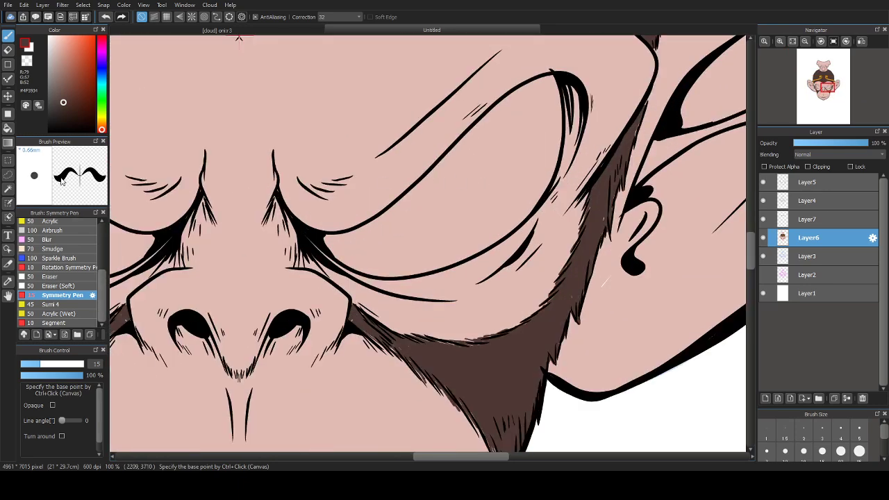
left_click_drag(42, 51, 44, 53)
left_click_drag(417, 207, 484, 170)
left_click_drag(437, 203, 500, 176, "ctrl+alt")
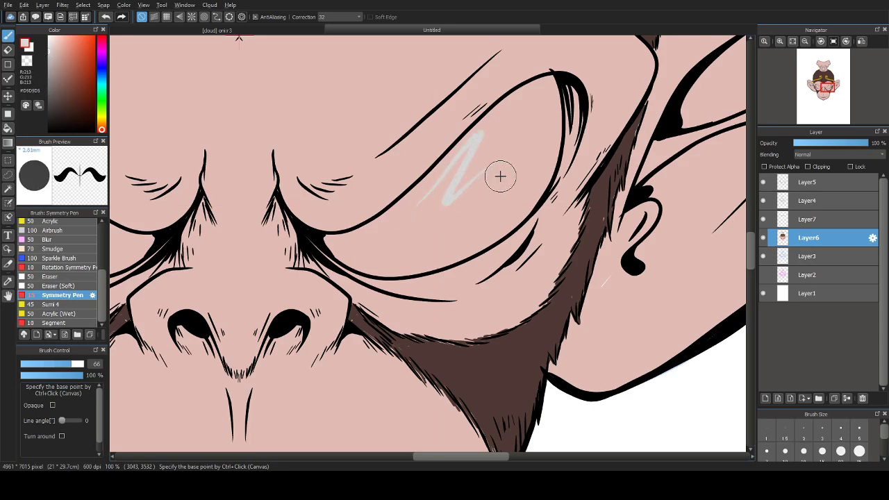
mouse_move(413, 228)
left_mouse_down()
mouse_move(465, 188)
mouse_move(539, 105)
mouse_move(527, 208)
left_mouse_up()
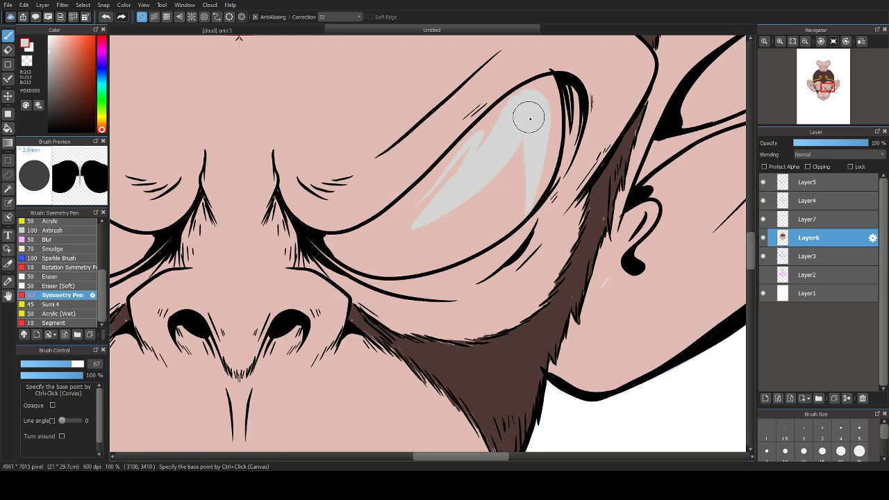
Step: Paint light grey along the inside of the eye outlines, including the inner corners, at brush size 16
left_click_drag(528, 123, 372, 235, "ctrl+alt")
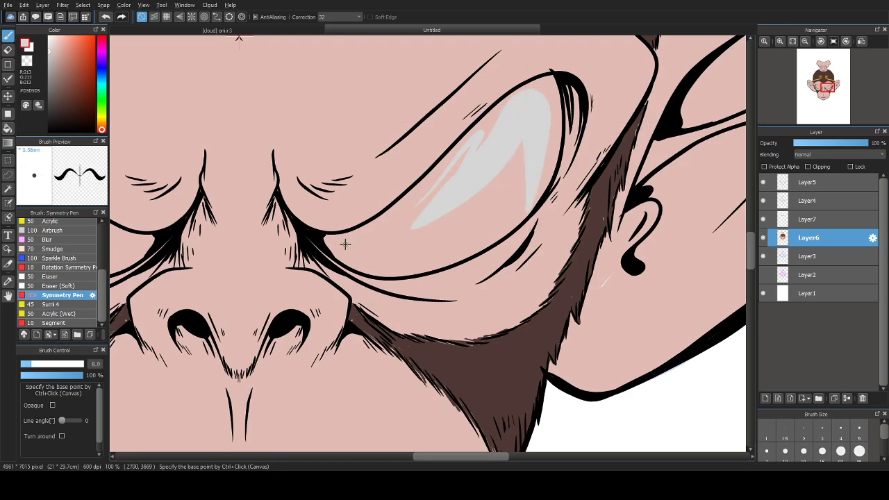
key("bracketright")
key("bracketright")
key("bracketright")
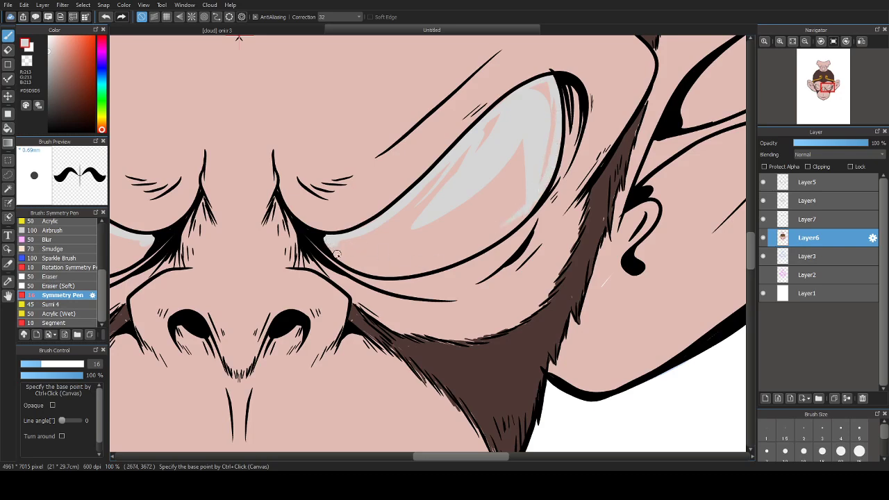
left_click_drag(336, 255, 324, 241)
mouse_move(373, 276)
left_mouse_down()
mouse_move(423, 266)
mouse_move(531, 201)
mouse_move(494, 231)
mouse_move(534, 198)
mouse_move(485, 240)
mouse_move(530, 204)
mouse_move(516, 225)
mouse_move(478, 247)
mouse_move(380, 273)
mouse_move(423, 272)
mouse_move(486, 244)
left_mouse_up()
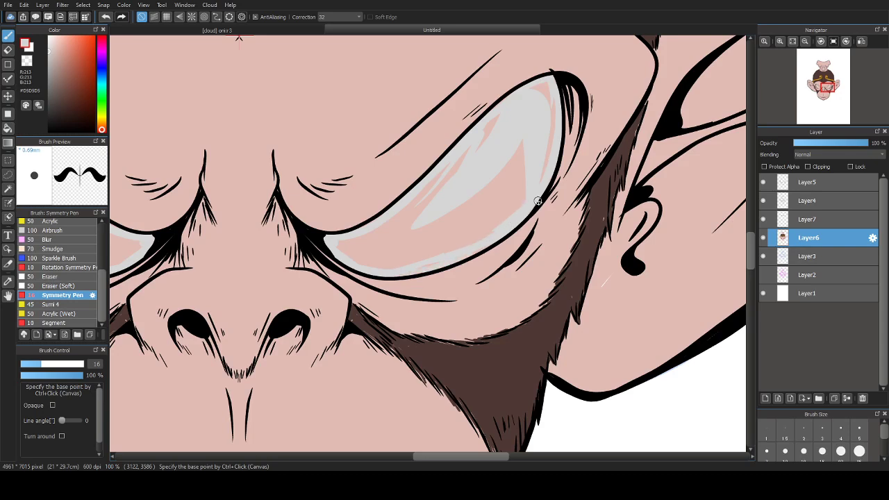
mouse_move(373, 268)
left_mouse_down()
mouse_move(347, 259)
mouse_move(353, 241)
left_mouse_up()
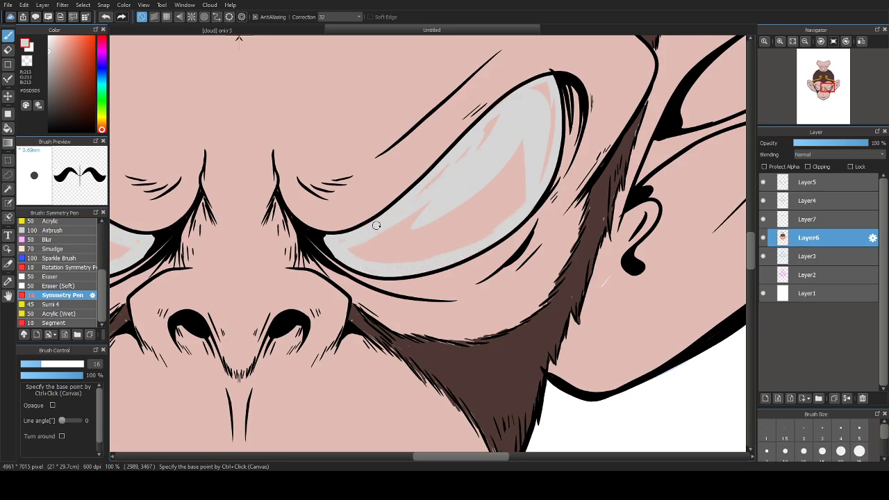
Step: Fill the remaining pink areas inside the eyes with light grey at brush size 42
key("bracketright")
key("bracketright")
key("bracketright")
key("bracketright")
key("bracketright")
key("bracketright")
key("bracketright")
key("bracketright")
key("bracketright")
key("bracketright")
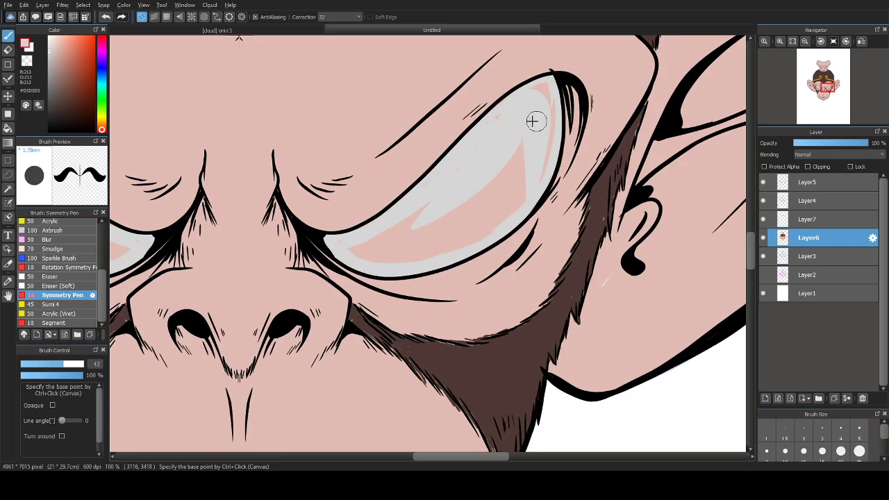
mouse_move(480, 148)
left_mouse_down()
mouse_move(531, 96)
mouse_move(551, 91)
mouse_move(555, 128)
mouse_move(510, 206)
mouse_move(529, 135)
mouse_move(507, 175)
mouse_move(372, 247)
mouse_move(466, 185)
mouse_move(358, 248)
mouse_move(359, 256)
mouse_move(412, 252)
mouse_move(489, 221)
mouse_move(540, 159)
mouse_move(399, 238)
mouse_move(390, 254)
mouse_move(467, 239)
mouse_move(525, 192)
mouse_move(489, 198)
mouse_move(434, 236)
mouse_move(525, 190)
left_mouse_up()
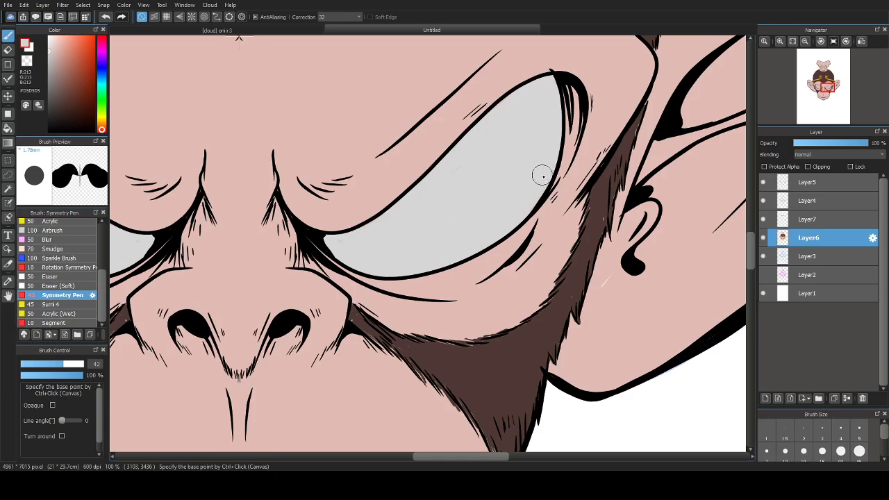
Step: Touch up the tiny gaps along the eyes' upper outline with light grey at brush size 9.8
mouse_move(521, 131)
left_mouse_down("ctrl+alt")
mouse_move(414, 211)
mouse_move(432, 186)
left_mouse_up("ctrl+alt")
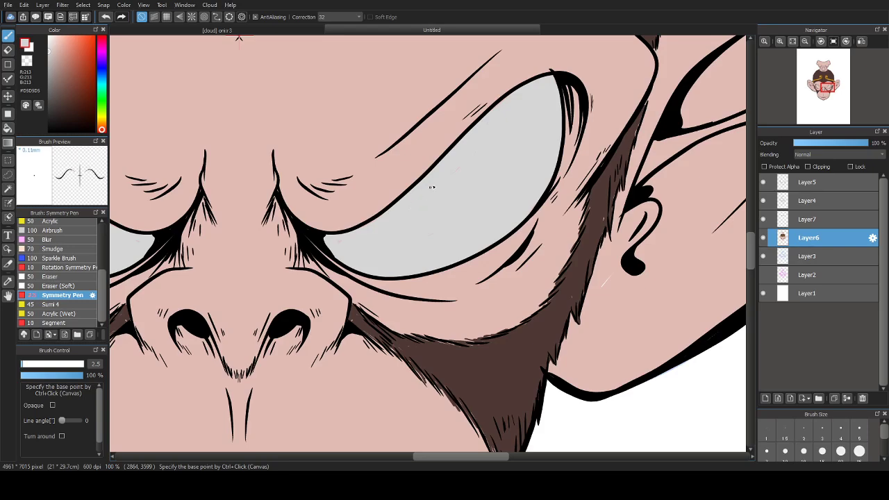
key("bracketright")
key("bracketright")
key("bracketright")
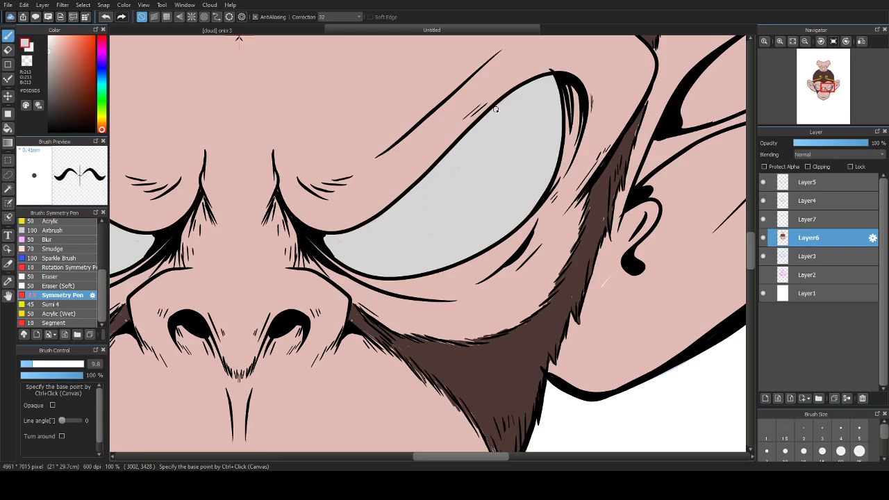
Step: Examine the coloured eyes, the whole head and the oval ornament on the topknot's band
scroll(472, 169, "down", 4)
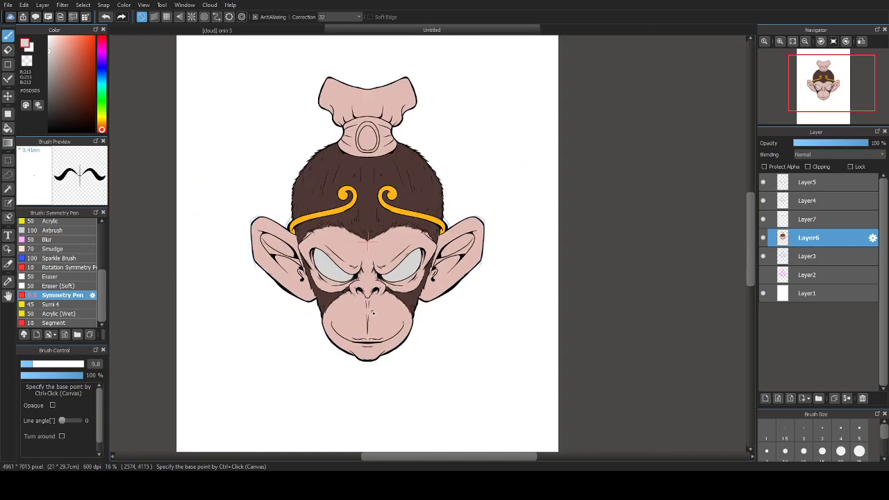
scroll(453, 188, "up", 2)
scroll(453, 188, "down", 2)
scroll(378, 268, "up", 2)
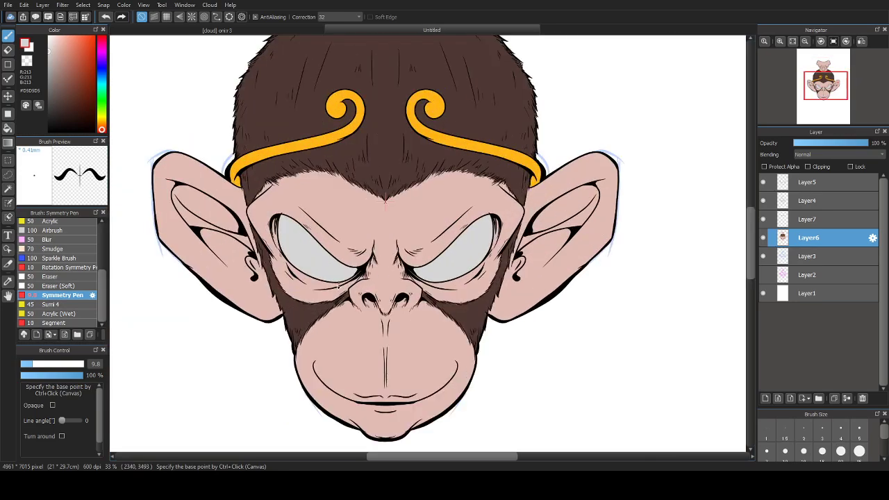
scroll(389, 182, "down", 3)
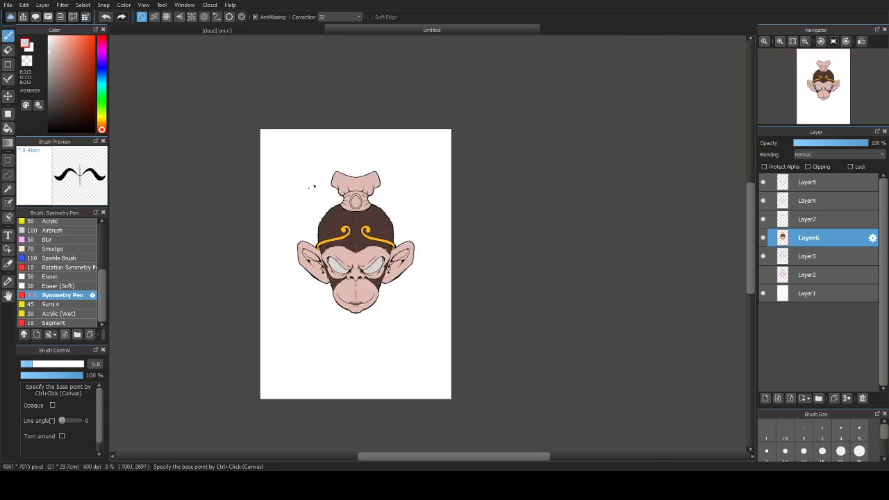
scroll(313, 184, "up", 4)
scroll(472, 208, "up", 2)
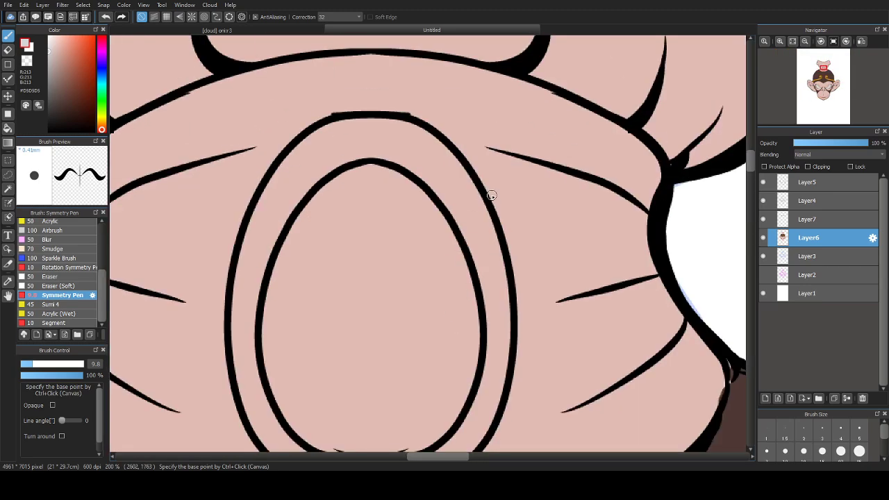
scroll(491, 196, "down", 5)
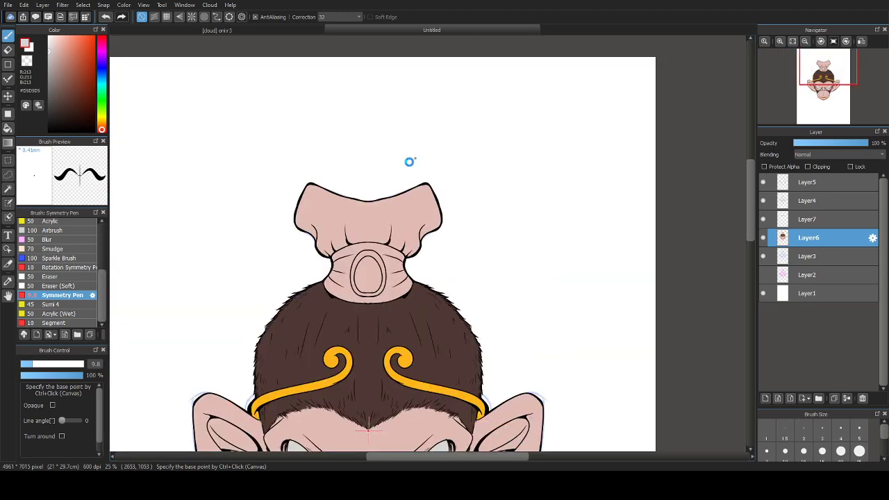
Step: Set the paint colour to red #F83838 and block in the upper part of the topknot at brush size 146
scroll(387, 171, "up", 3)
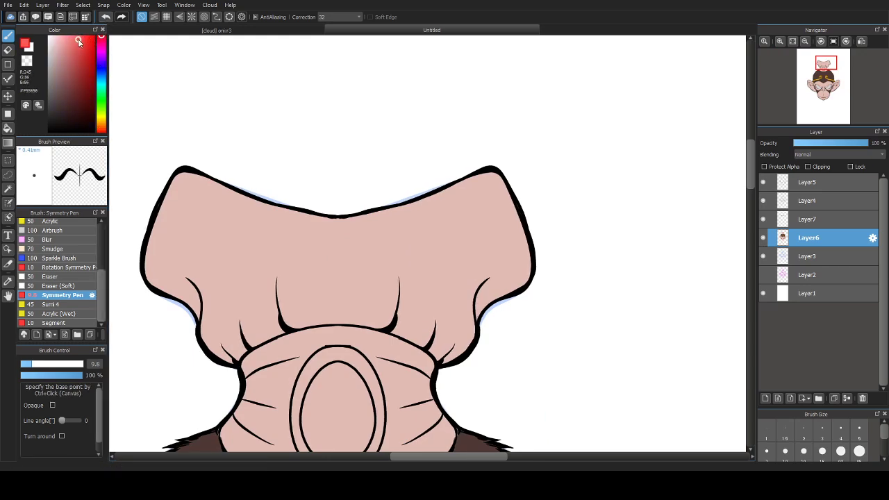
left_click_drag(83, 42, 84, 38)
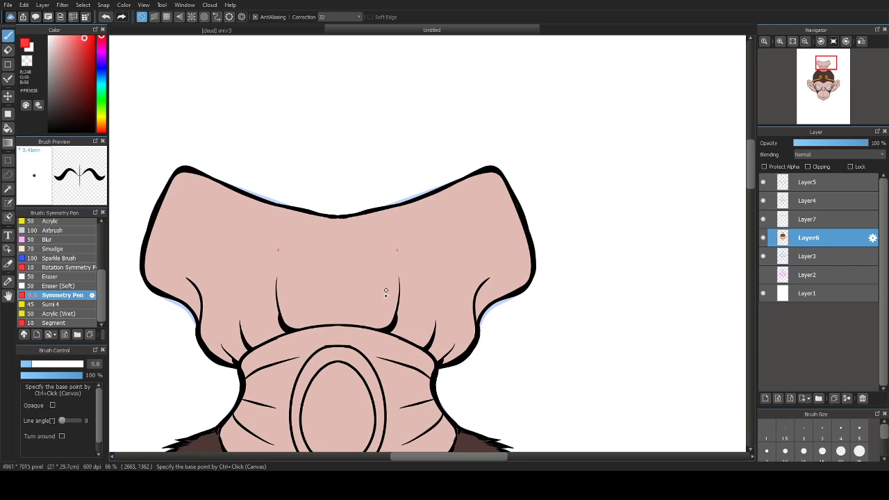
left_click_drag(397, 250, 421, 275)
left_click_drag(346, 264, 466, 243)
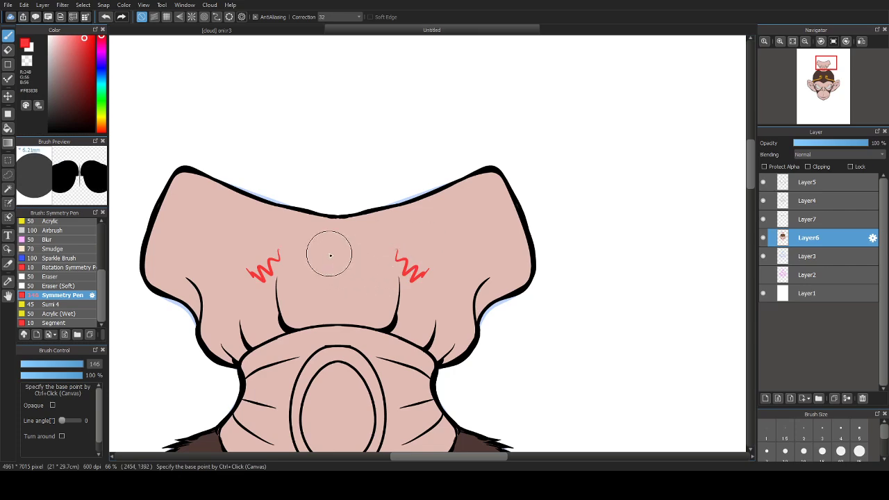
mouse_move(395, 251)
left_mouse_down()
mouse_move(339, 240)
mouse_move(375, 226)
mouse_move(371, 239)
mouse_move(391, 234)
mouse_move(464, 209)
mouse_move(459, 201)
mouse_move(479, 193)
mouse_move(491, 198)
mouse_move(512, 243)
mouse_move(423, 277)
mouse_move(460, 246)
left_mouse_up()
Step: Extend the red to the topknot's outer edges and down its sides at brush sizes 82 and 57
key("bracketleft")
key("bracketleft")
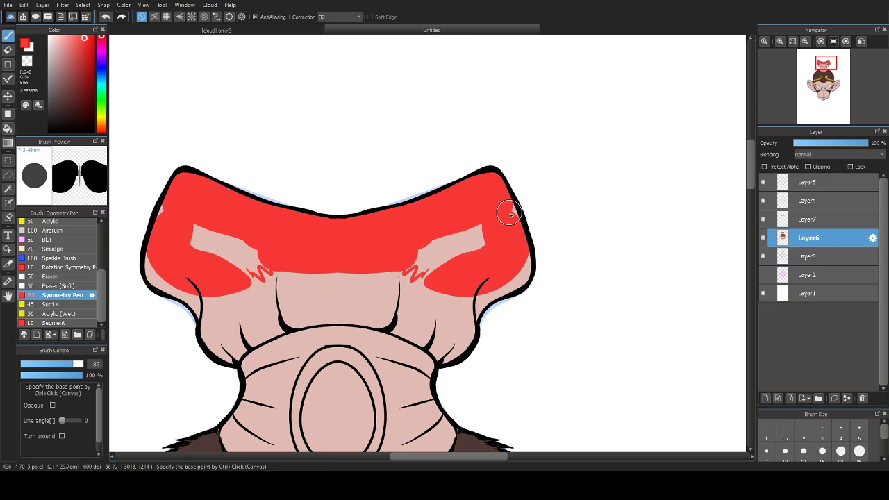
key("bracketleft")
mouse_move(523, 252)
left_mouse_down()
mouse_move(521, 278)
mouse_move(470, 306)
mouse_move(464, 321)
mouse_move(485, 298)
left_mouse_up()
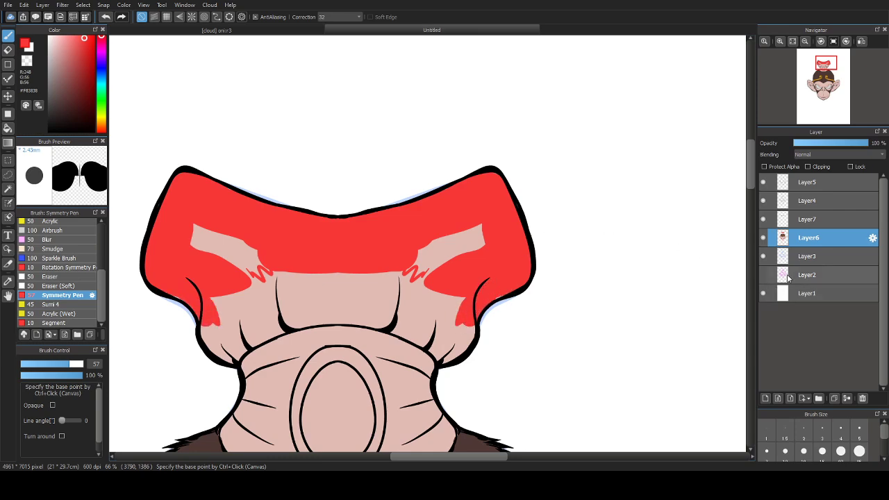
Step: Hide the blue sketch on Layer3 and keep the white Layer1 visible
left_click(763, 257)
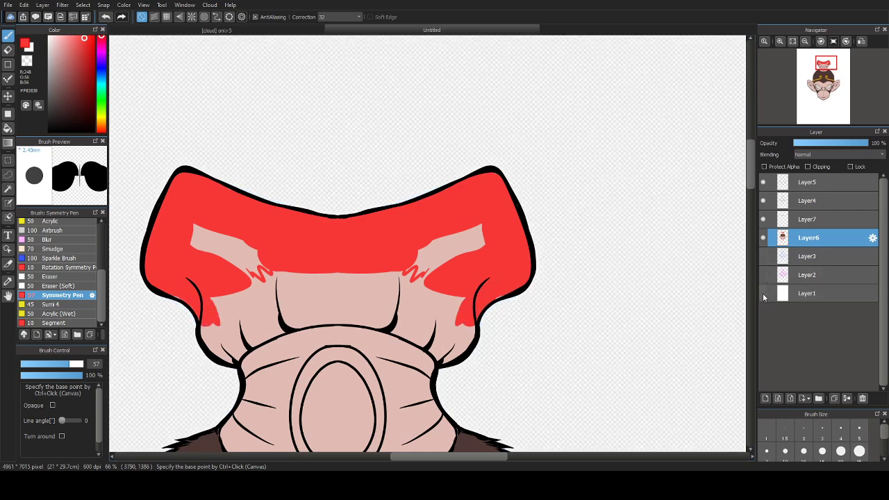
left_click(763, 294)
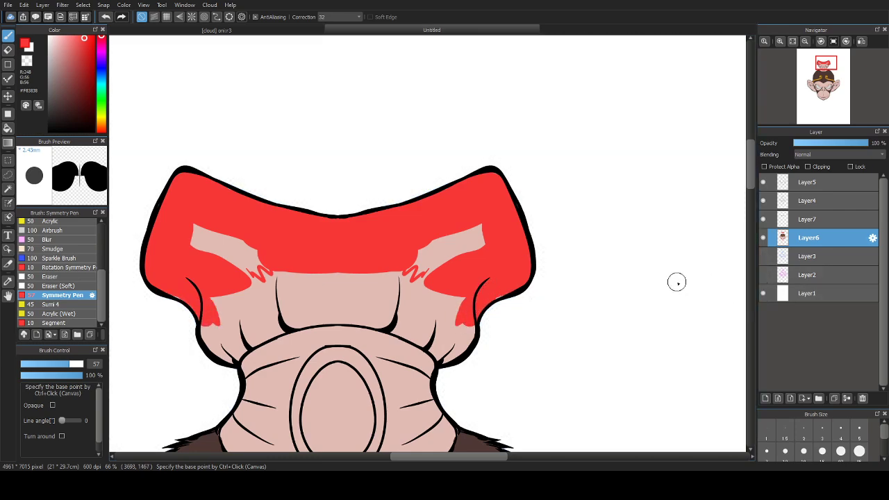
Step: Fill the topknot's remaining gaps with red down to the band, finishing the lower folds at brush size 108
mouse_move(496, 295)
left_mouse_down()
mouse_move(460, 341)
mouse_move(469, 320)
mouse_move(461, 350)
mouse_move(439, 360)
mouse_move(414, 337)
mouse_move(327, 326)
mouse_move(348, 331)
mouse_move(272, 329)
mouse_move(275, 346)
mouse_move(244, 359)
mouse_move(223, 355)
mouse_move(291, 321)
mouse_move(383, 323)
mouse_move(320, 320)
mouse_move(262, 335)
mouse_move(321, 173)
mouse_move(371, 110)
mouse_move(336, 78)
mouse_move(411, 91)
left_mouse_up()
key("ctrl+z")
scroll(277, 320, "down", 3)
key("bracketright")
key("bracketright")
key("bracketright")
key("bracketright")
key("bracketright")
key("bracketright")
key("bracketright")
key("bracketright")
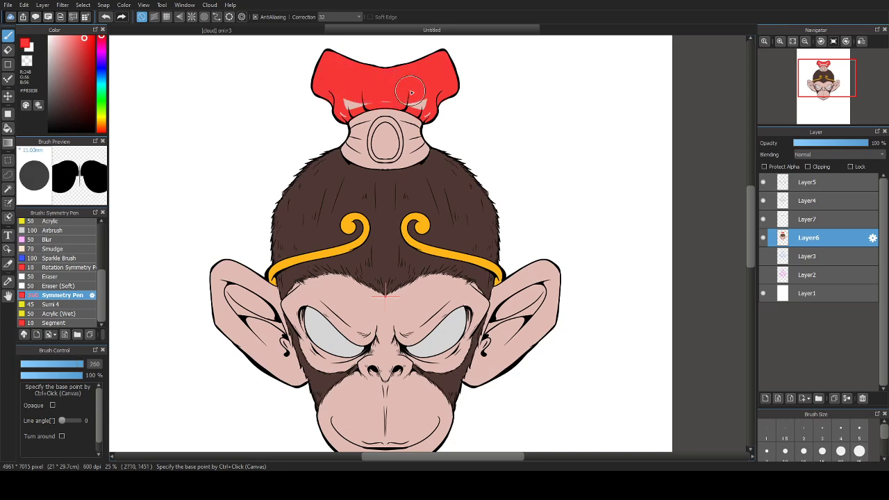
key("bracketleft")
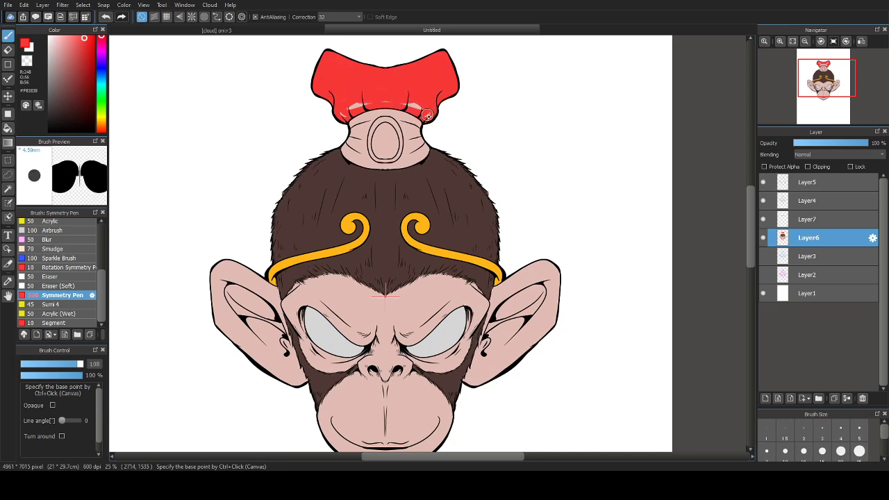
left_click_drag(426, 115, 392, 103)
scroll(414, 86, "up", 3)
scroll(308, 192, "down", 5)
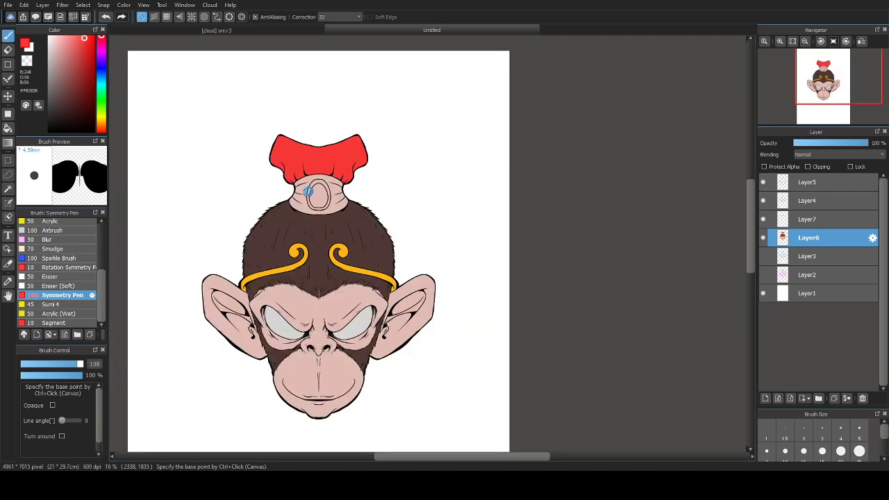
Step: Set the paint colour to dark grey #3C3C3C and block in the upper part of the topknot's band at brush size 76
scroll(308, 191, "up", 4)
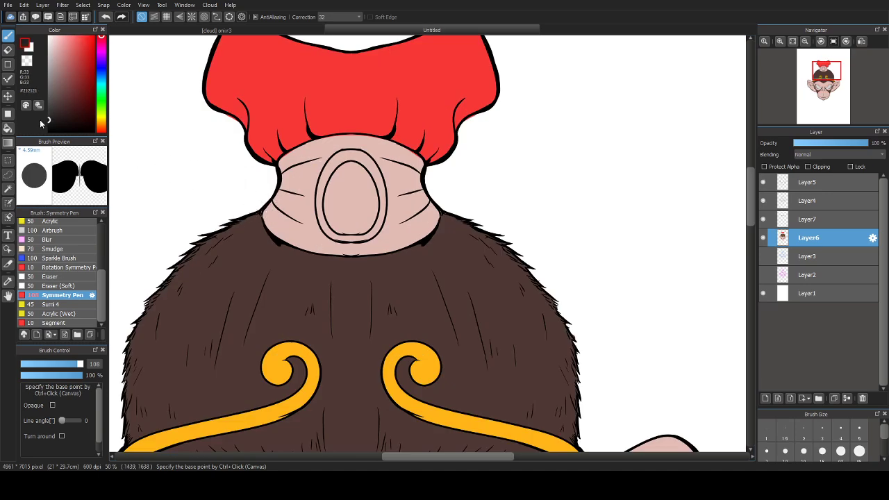
scroll(306, 167, "up", 1)
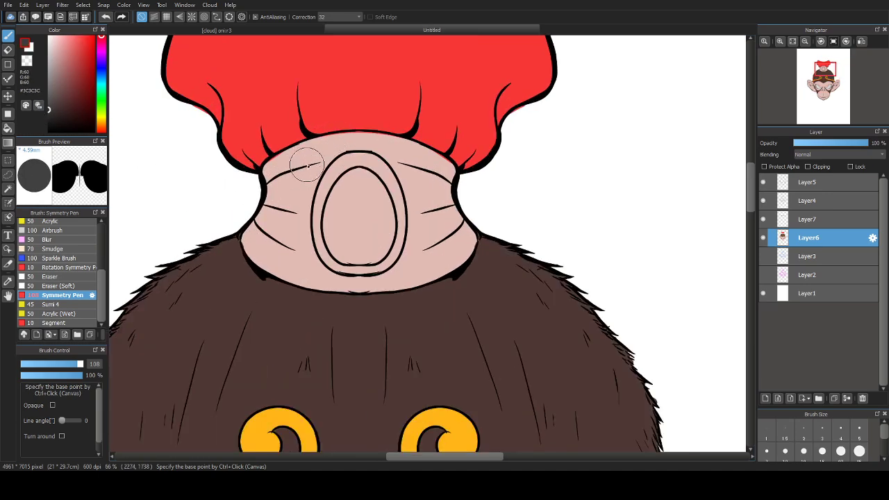
mouse_move(308, 159)
left_mouse_down()
mouse_move(296, 245)
mouse_move(294, 193)
mouse_move(269, 171)
mouse_move(317, 149)
left_mouse_up()
key("bracketleft")
key("bracketleft")
key("ctrl+z")
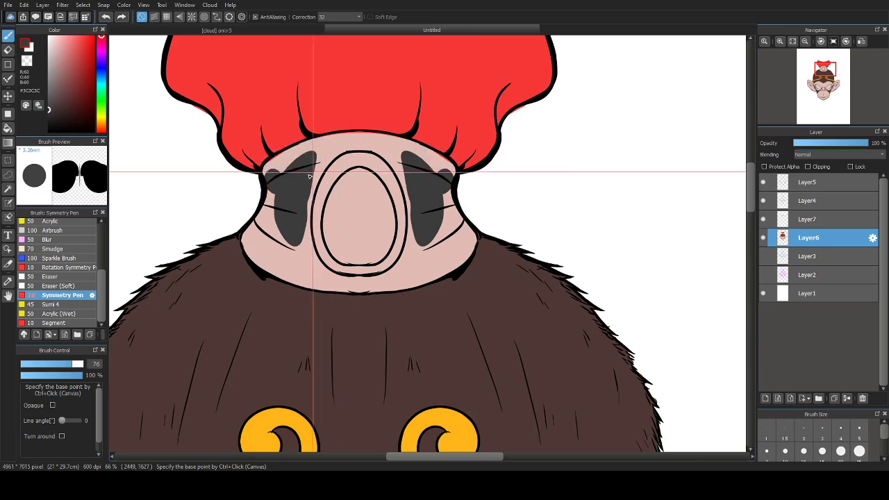
mouse_move(281, 194)
left_mouse_down()
mouse_move(273, 170)
mouse_move(288, 157)
mouse_move(347, 138)
mouse_move(327, 144)
mouse_move(359, 146)
mouse_move(327, 142)
mouse_move(314, 164)
mouse_move(337, 149)
mouse_move(314, 174)
mouse_move(297, 243)
left_mouse_up()
mouse_move(312, 174)
left_mouse_down()
mouse_move(306, 202)
mouse_move(314, 274)
left_mouse_up()
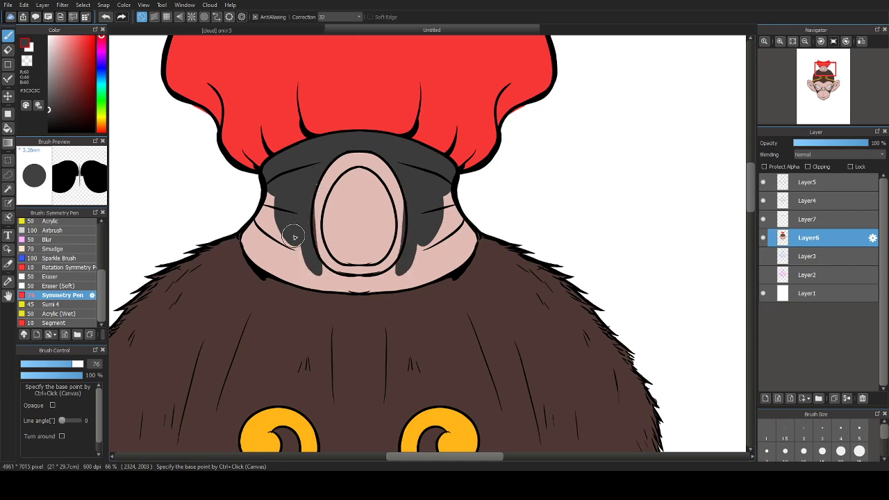
Step: Fill the rest of the band around the oval ornament with dark grey down to the fur
key("ctrl+z")
mouse_move(320, 159)
left_mouse_down()
mouse_move(332, 146)
mouse_move(392, 137)
mouse_move(351, 139)
mouse_move(392, 164)
mouse_move(414, 199)
mouse_move(408, 259)
mouse_move(391, 277)
mouse_move(337, 281)
mouse_move(382, 285)
mouse_move(369, 280)
mouse_move(371, 288)
mouse_move(455, 256)
mouse_move(444, 268)
mouse_move(440, 194)
mouse_move(447, 221)
mouse_move(445, 198)
mouse_move(465, 230)
mouse_move(464, 253)
mouse_move(404, 274)
mouse_move(438, 270)
mouse_move(433, 233)
mouse_move(462, 240)
mouse_move(433, 253)
left_mouse_up()
scroll(348, 298, "down", 2)
scroll(380, 209, "up", 2)
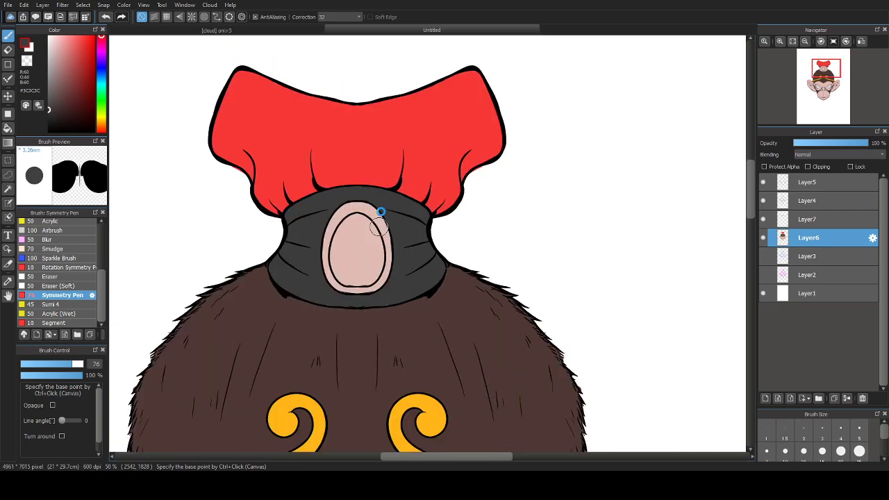
Step: Paint the ornament's outer ring golden orange #FFB517 at brush size 43 and cover the overspill with the band's dark grey
left_click(390, 130, "alt")
scroll(352, 212, "up", 1)
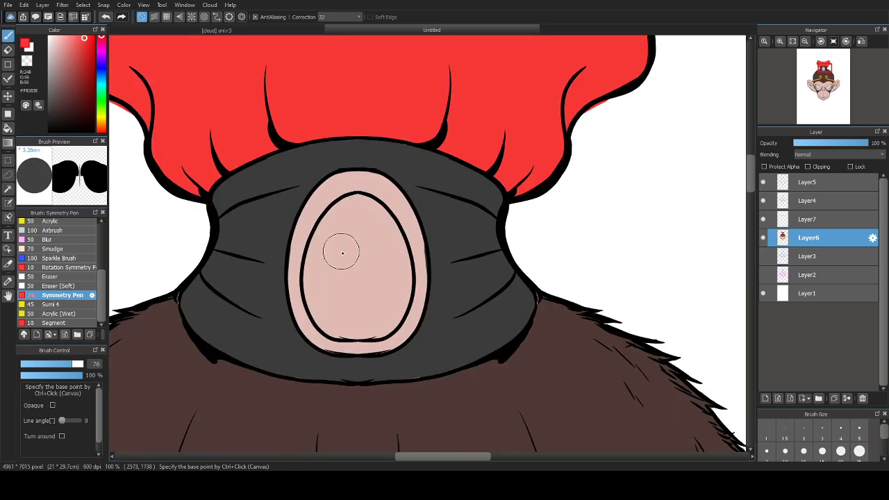
scroll(341, 252, "down", 3)
left_click(316, 262, "alt")
scroll(346, 150, "up", 3)
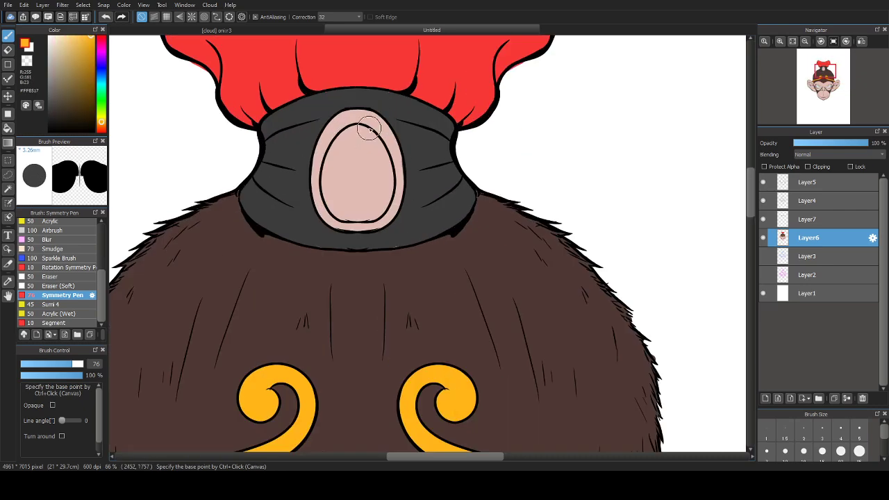
key("[")
key("[")
key("[")
key("[")
key("[")
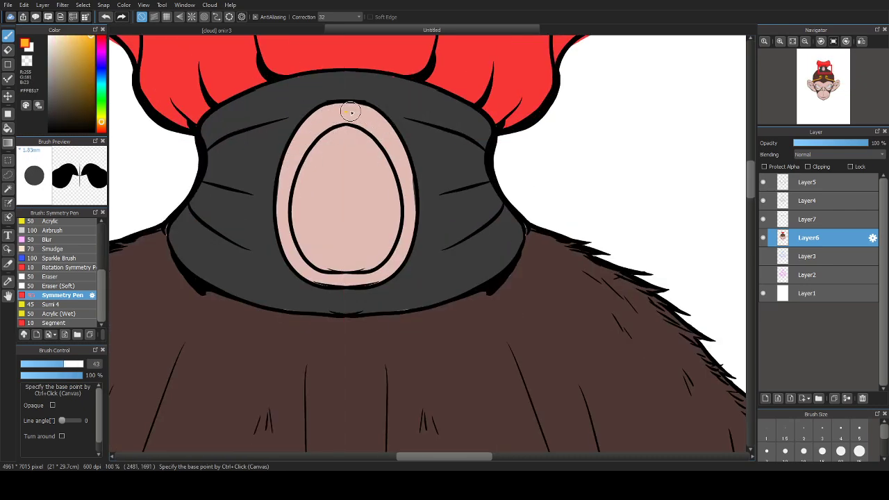
mouse_move(350, 112)
left_mouse_down()
mouse_move(386, 130)
mouse_move(416, 192)
left_mouse_up()
mouse_move(387, 141)
left_mouse_down()
mouse_move(410, 218)
mouse_move(412, 189)
mouse_move(410, 236)
mouse_move(386, 271)
mouse_move(405, 246)
mouse_move(378, 276)
mouse_move(312, 277)
left_mouse_up()
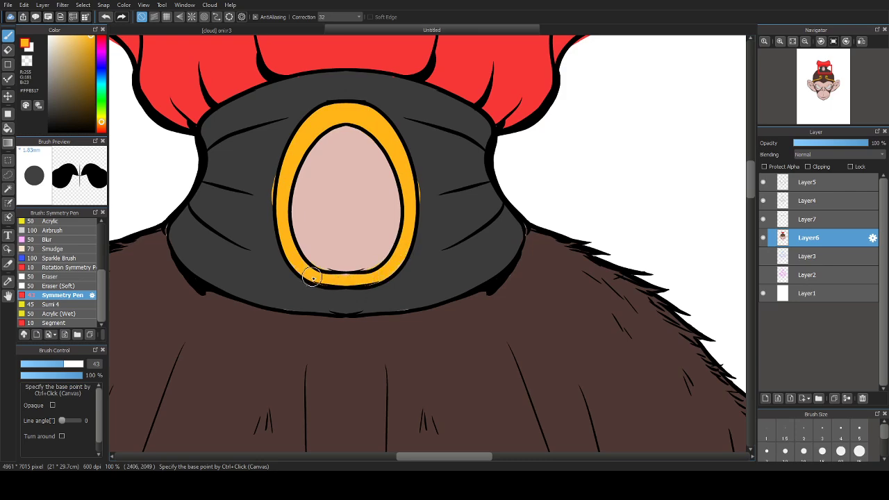
left_click(425, 184, "alt")
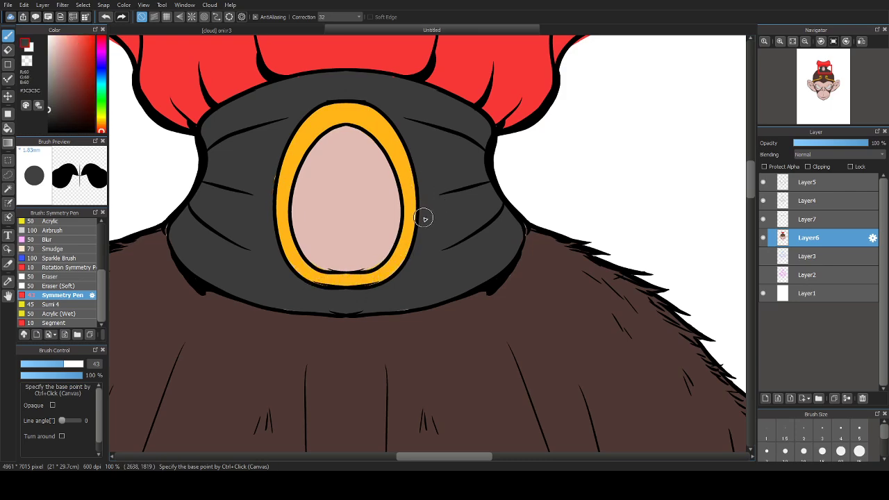
Step: Sample the topknot's red #F83838 and fill the inner oval of the band's ornament with it
left_click(379, 59, "alt")
mouse_move(342, 137)
left_mouse_down()
mouse_move(340, 145)
mouse_move(355, 143)
mouse_move(333, 133)
mouse_move(320, 145)
mouse_move(299, 201)
left_mouse_up()
mouse_move(302, 241)
left_mouse_down()
mouse_move(329, 266)
mouse_move(364, 258)
mouse_move(366, 194)
mouse_move(346, 155)
mouse_move(338, 160)
mouse_move(372, 182)
mouse_move(367, 242)
mouse_move(330, 224)
mouse_move(346, 172)
left_mouse_up()
scroll(309, 267, "down", 5)
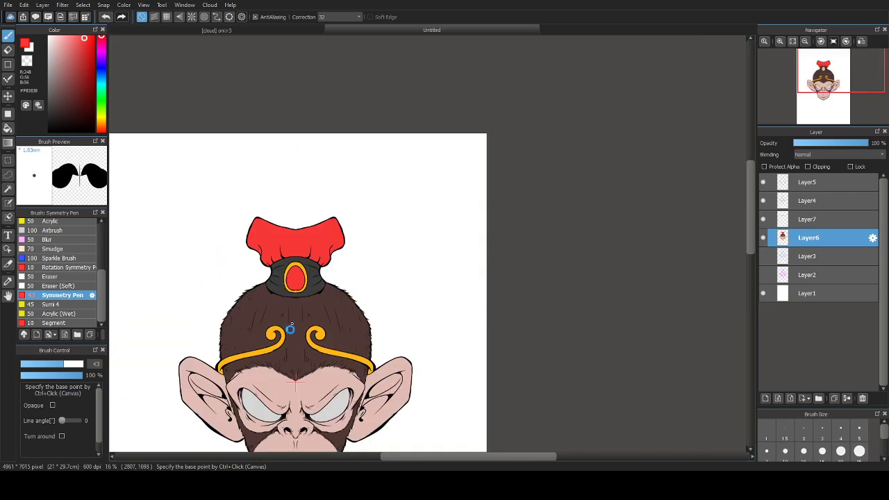
left_click_drag(290, 328, 349, 142)
scroll(328, 184, "up", 1)
scroll(387, 163, "down", 2)
scroll(339, 202, "up", 2)
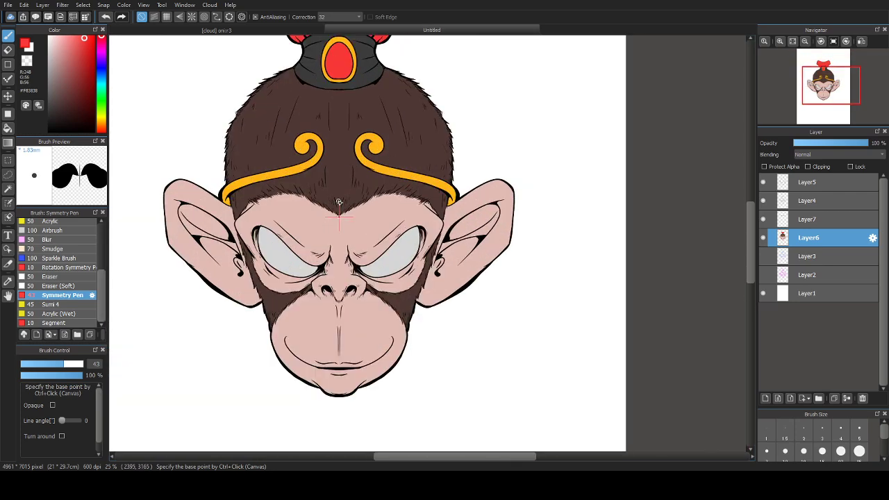
Step: Try to paint the mouth in a stronger pink, #EC9694, derived from the sampled skin colour
scroll(341, 334, "up", 4)
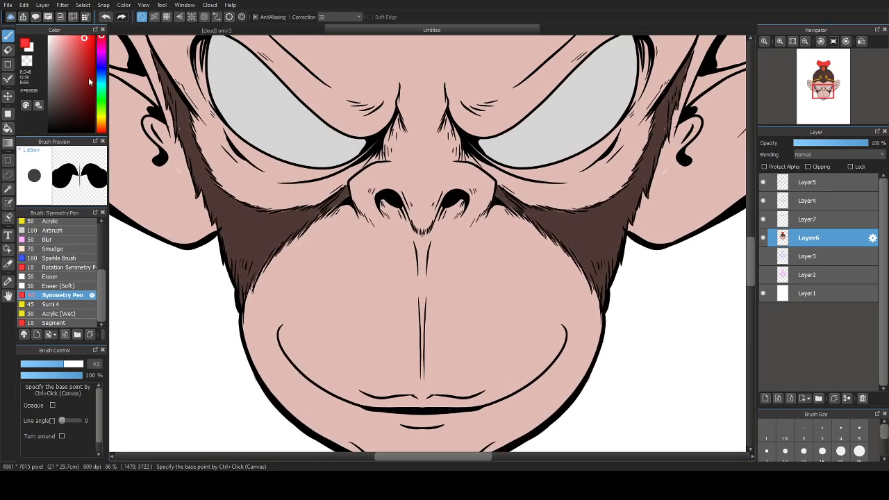
left_click(325, 296, "alt")
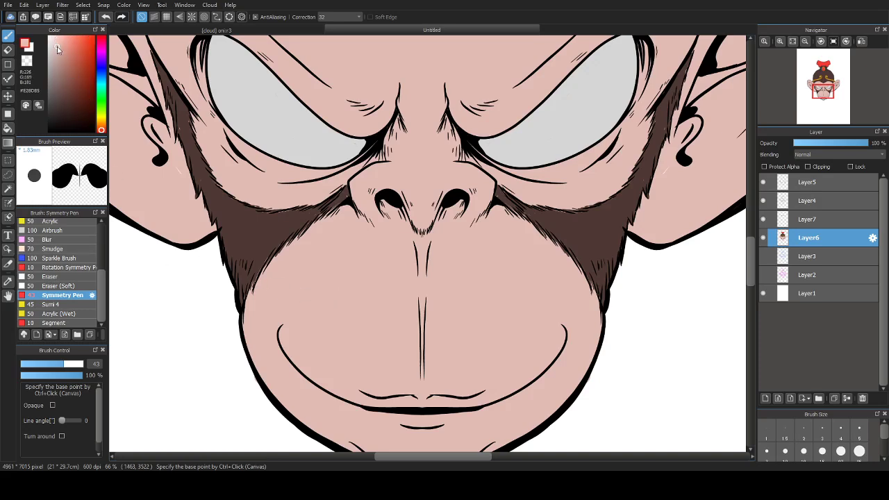
left_click(101, 131)
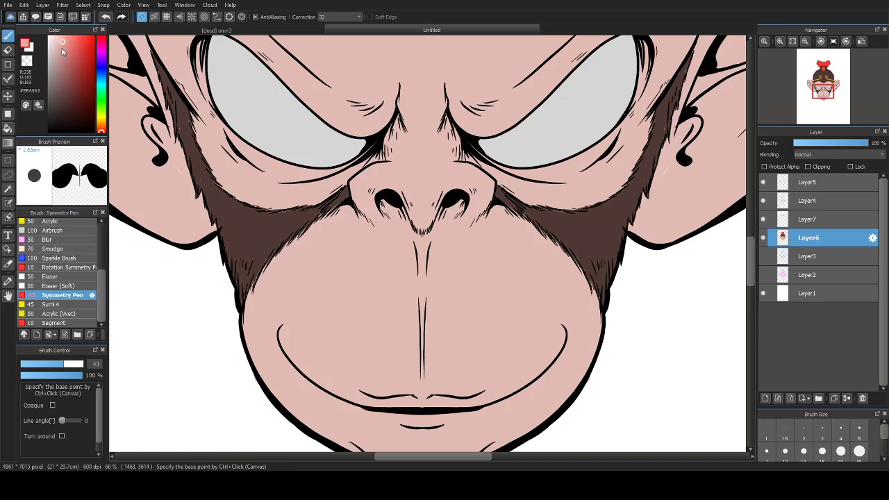
left_click_drag(209, 310, 119, 133)
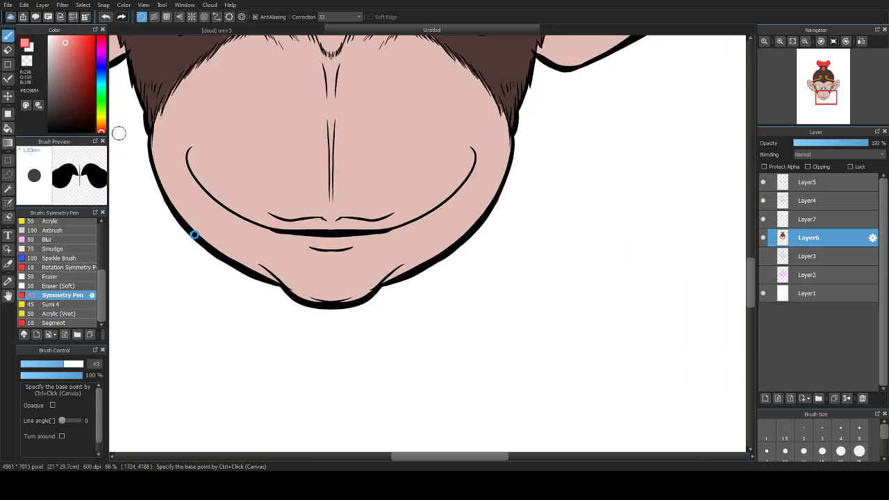
scroll(238, 189, "up", 1)
mouse_move(175, 172)
left_mouse_down()
mouse_move(214, 219)
mouse_move(256, 244)
mouse_move(343, 258)
mouse_move(354, 249)
mouse_move(386, 253)
mouse_move(311, 254)
mouse_move(274, 240)
mouse_move(401, 264)
mouse_move(337, 258)
left_mouse_up()
scroll(316, 323, "down", 2)
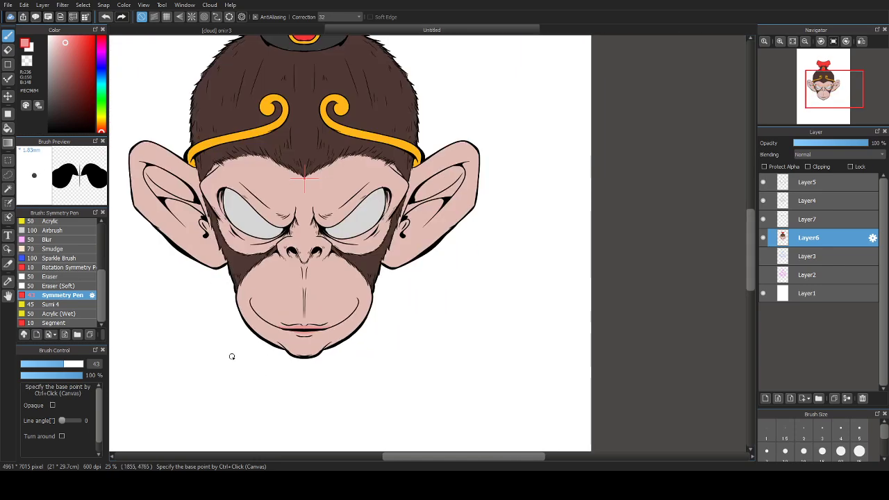
scroll(232, 356, "up", 1)
key("ctrl+z")
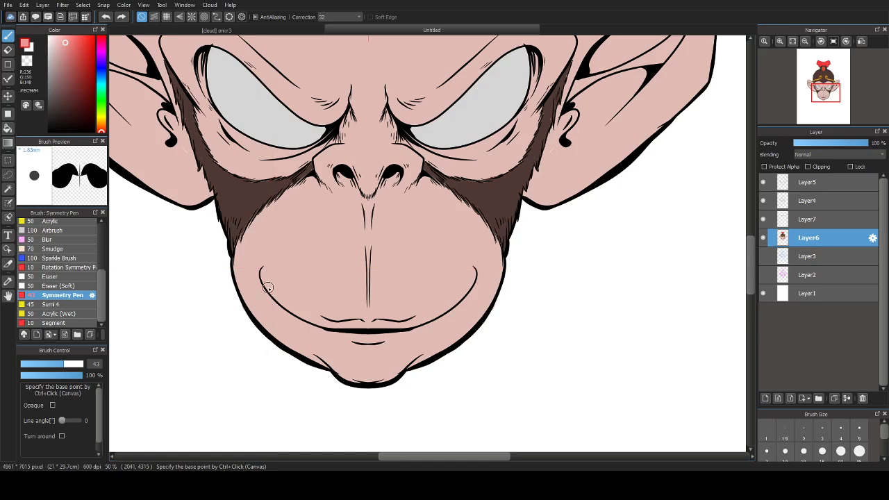
Step: Select the alpha-protected outline on Layer5, brush dark brown #241515 over it at size 981, and compare it by toggling the layer's visibility
scroll(221, 341, "down", 1)
mouse_move(261, 238)
left_mouse_down()
mouse_move(319, 326)
mouse_move(335, 291)
mouse_move(326, 293)
left_mouse_up()
scroll(323, 271, "down", 1)
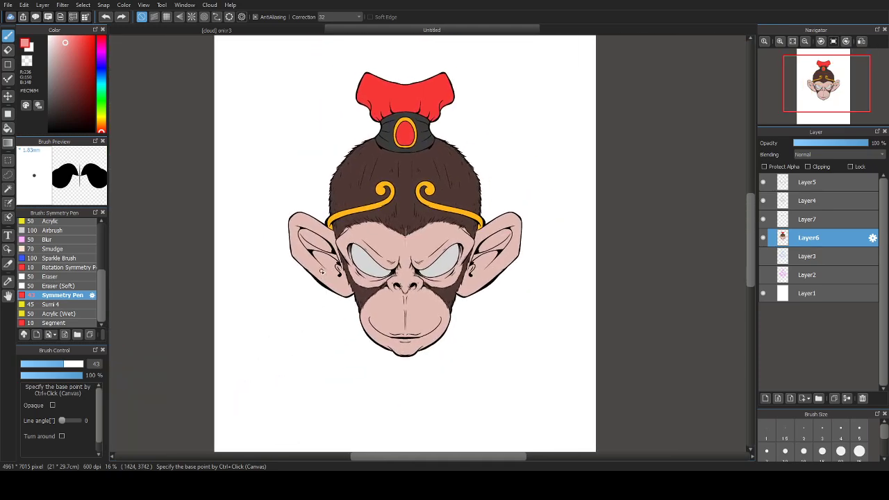
left_click(774, 181)
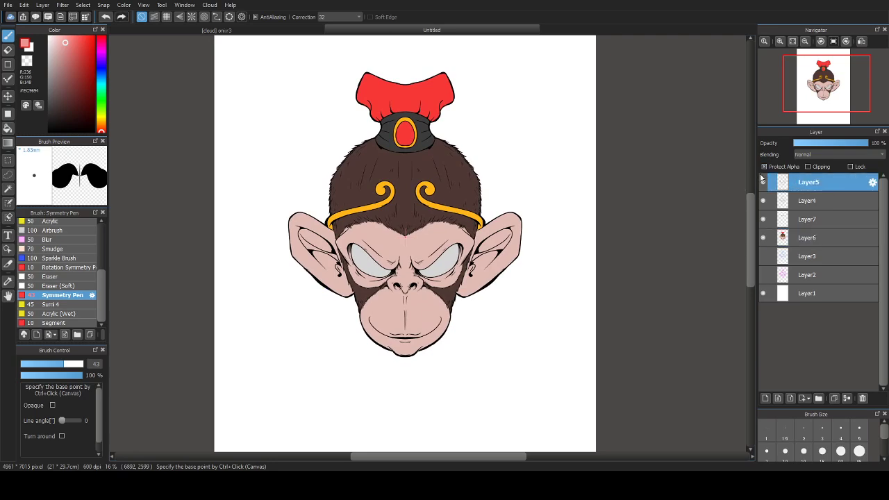
left_click(50, 110)
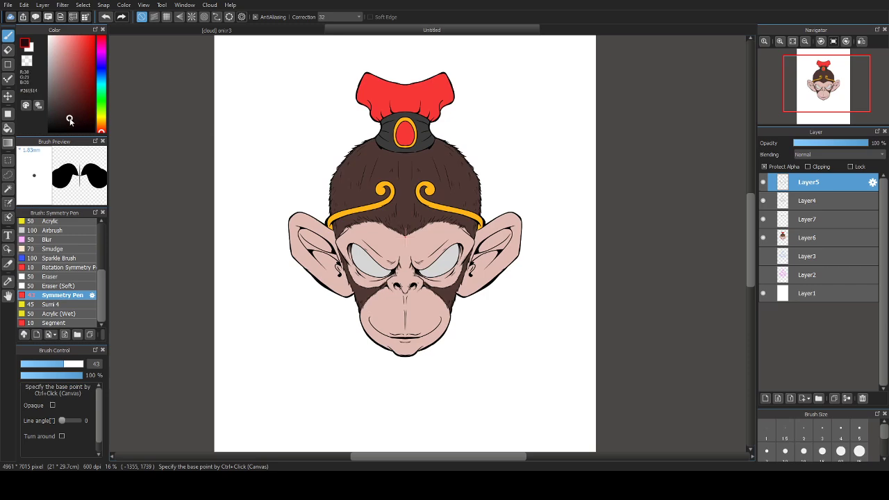
left_click_drag(293, 187, 427, 151)
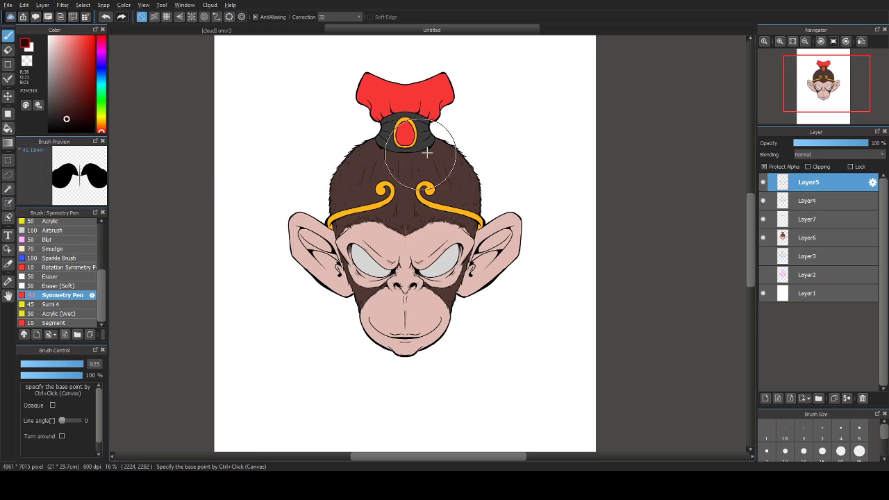
left_click_drag(537, 149, 529, 150)
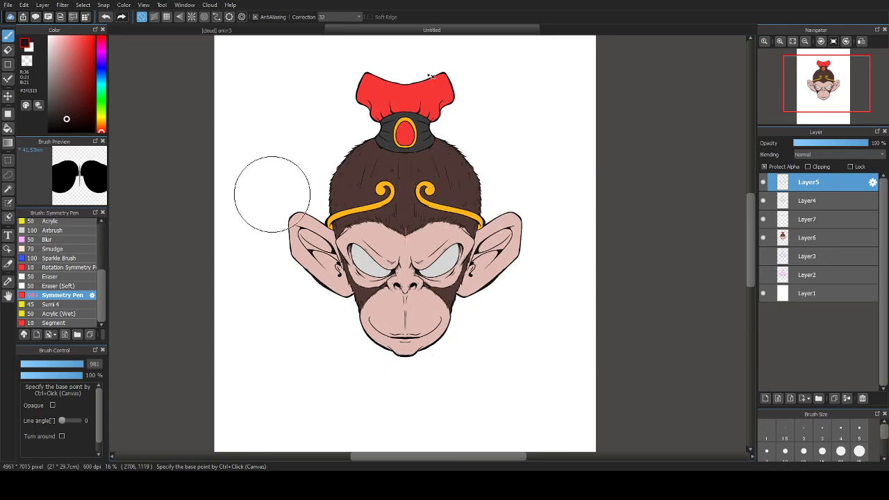
left_click(763, 186)
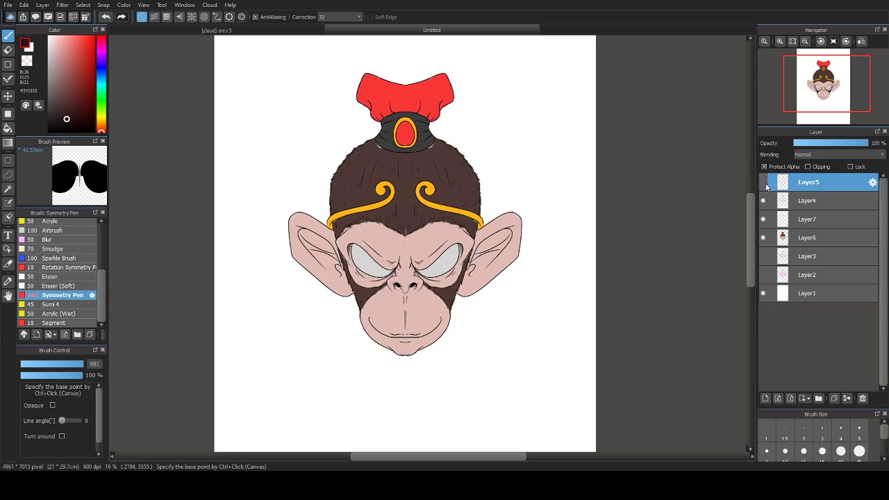
left_click(764, 185)
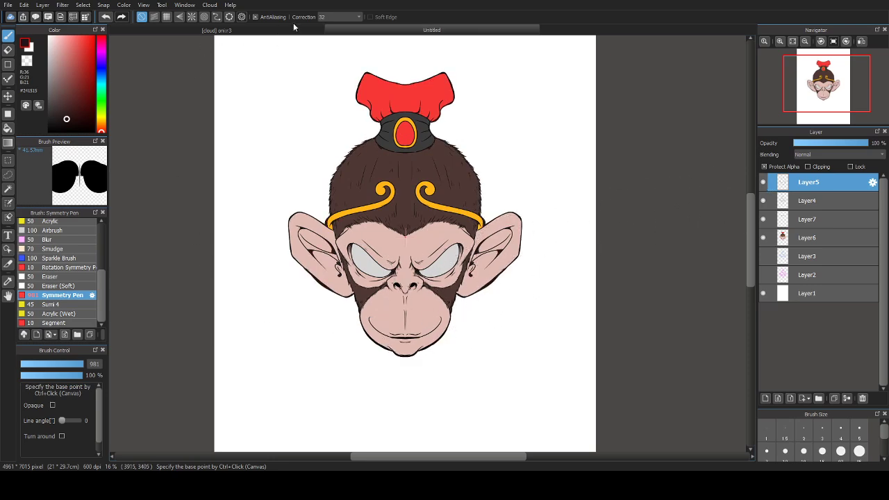
Step: Set the stroke correction to 0 and brush the dark brown over the Layer5 outline with the Pen at size 975
left_click(331, 18)
left_click(330, 31)
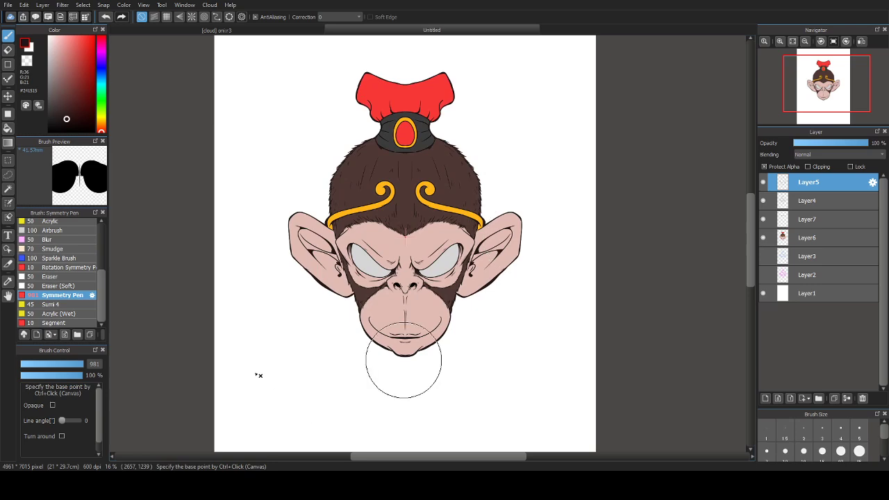
scroll(84, 271, "up", 5)
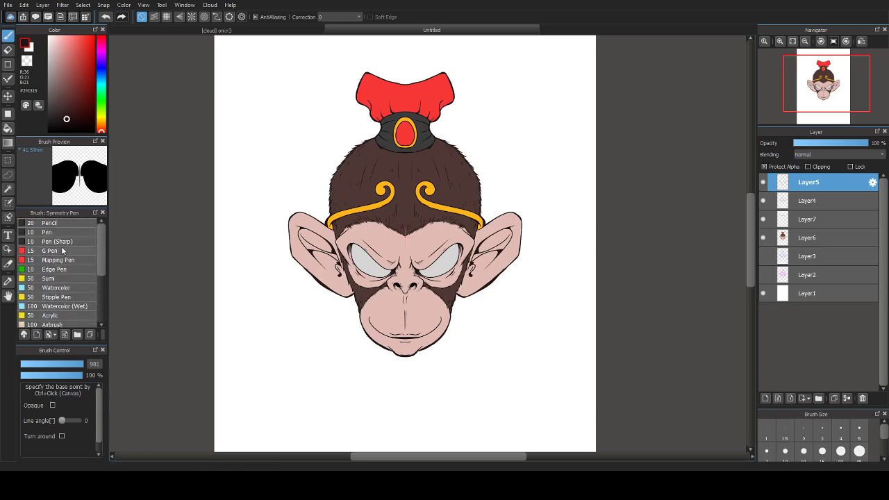
left_click(67, 232)
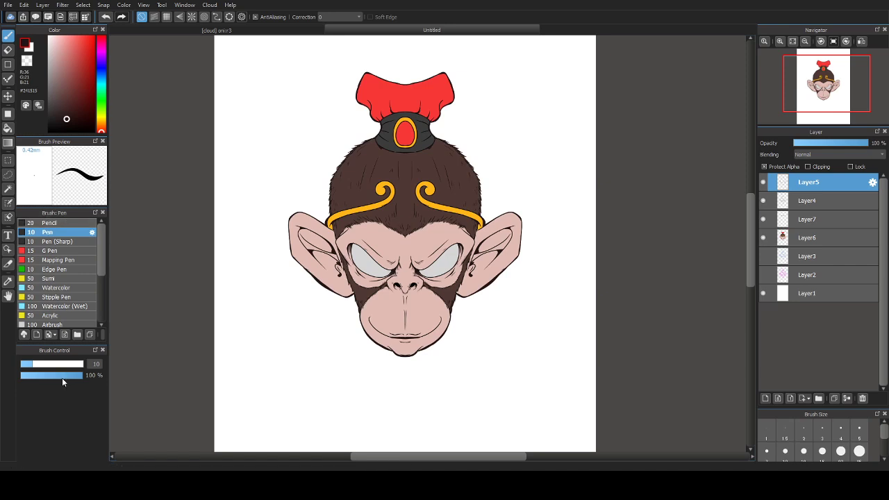
left_click_drag(76, 366, 80, 365)
left_click_drag(325, 243, 517, 233)
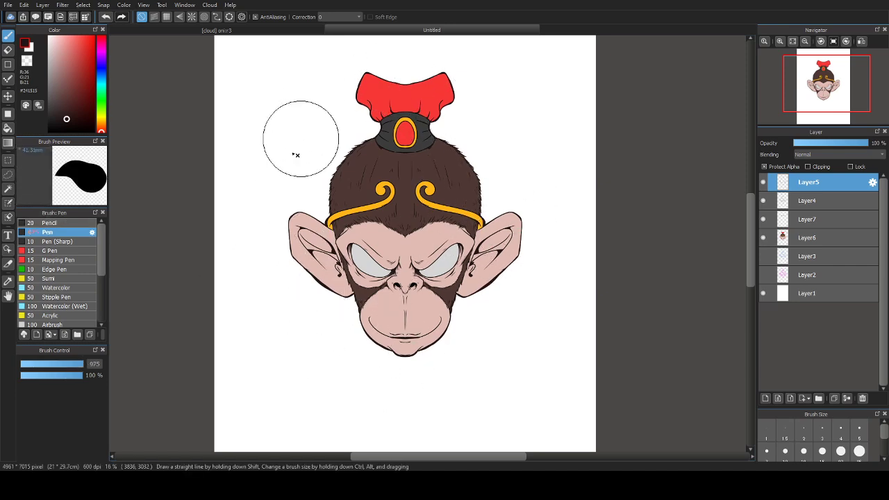
Step: Select the finer line art on Layer4 for recolouring
left_click(795, 201)
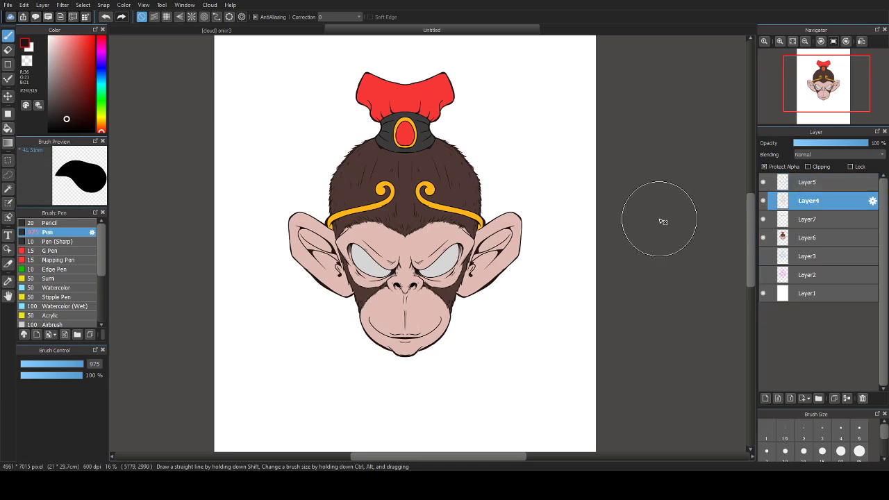